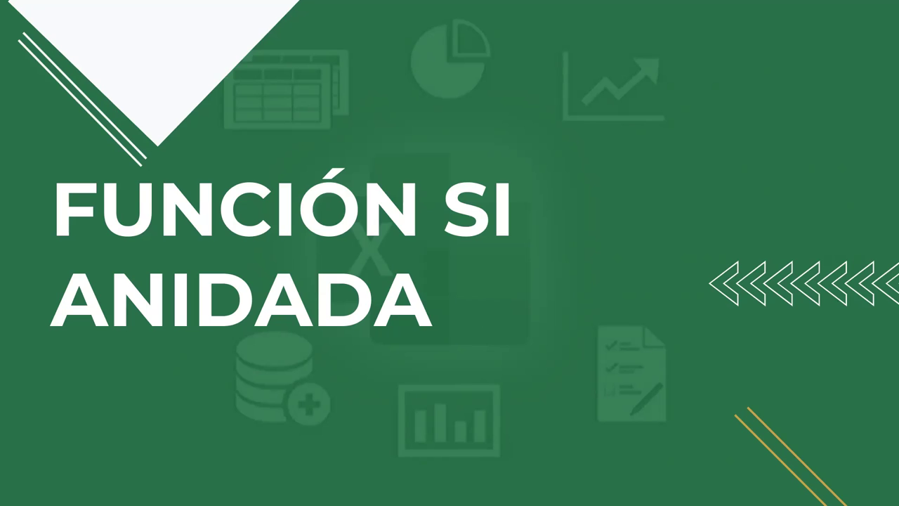
Step: Advance from the FUNCIÓN SI ANIDADA title to the slide on nested SI widening results
{"action": "left_click", "coordinate": [565, 359]}
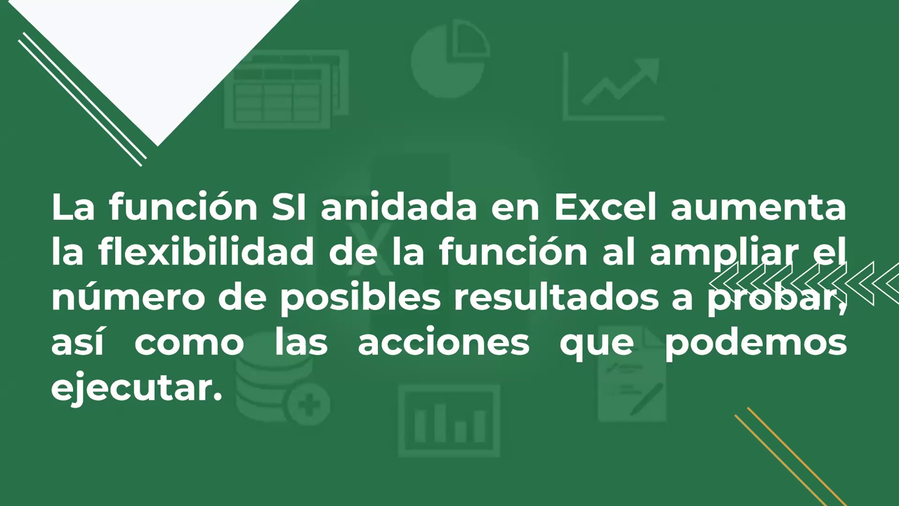
Step: Advance to the 'Por ejemplo, tenemos tres posibles acciones' slide noting the 64-function limit
{"action": "left_click", "coordinate": [474, 147]}
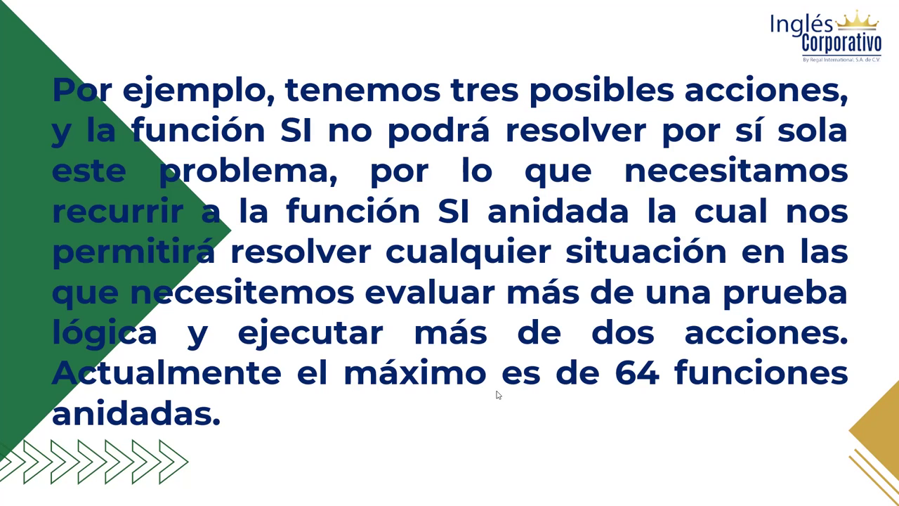
Step: Advance to the screenshot slide rating Puntuación as Malo, Promedio, Bueno or Excelente
{"action": "left_click", "coordinate": [490, 300]}
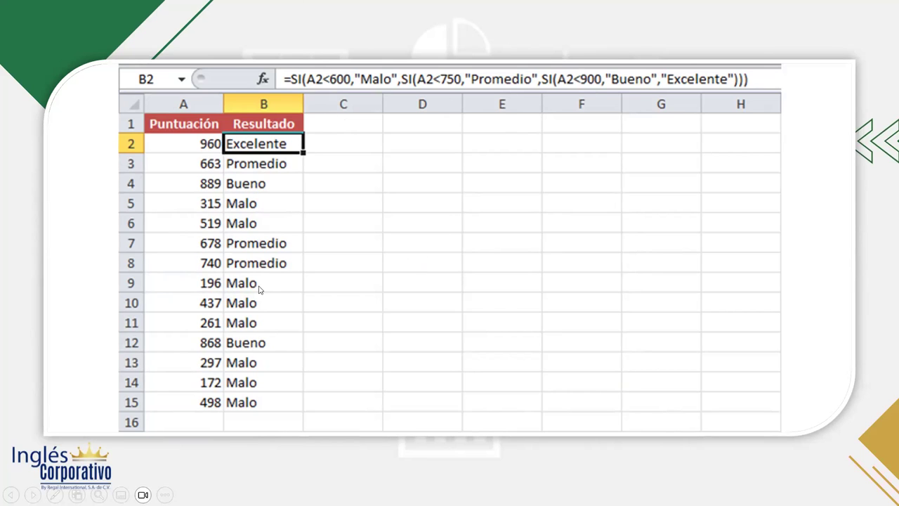
Step: Advance past the formula example slide to the 'Ejemplos' slide
{"action": "left_click", "coordinate": [367, 271]}
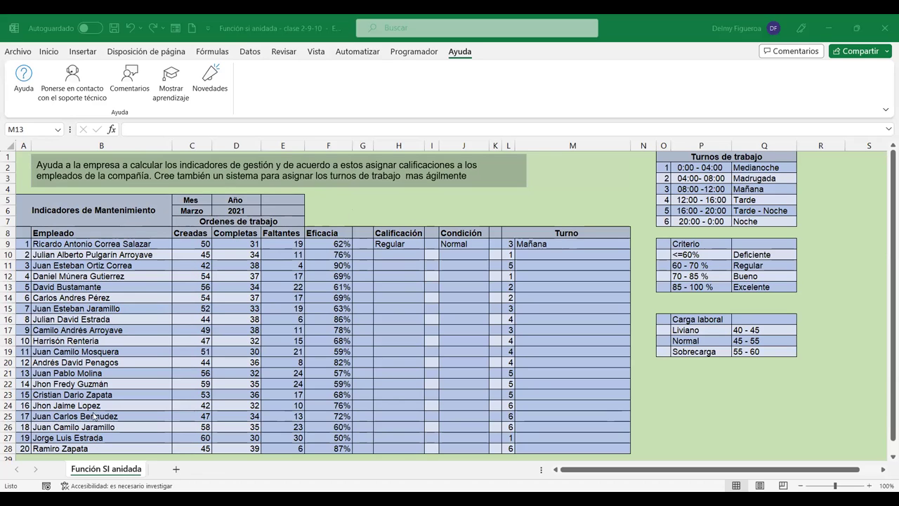
{"action": "left_click", "coordinate": [192, 243]}
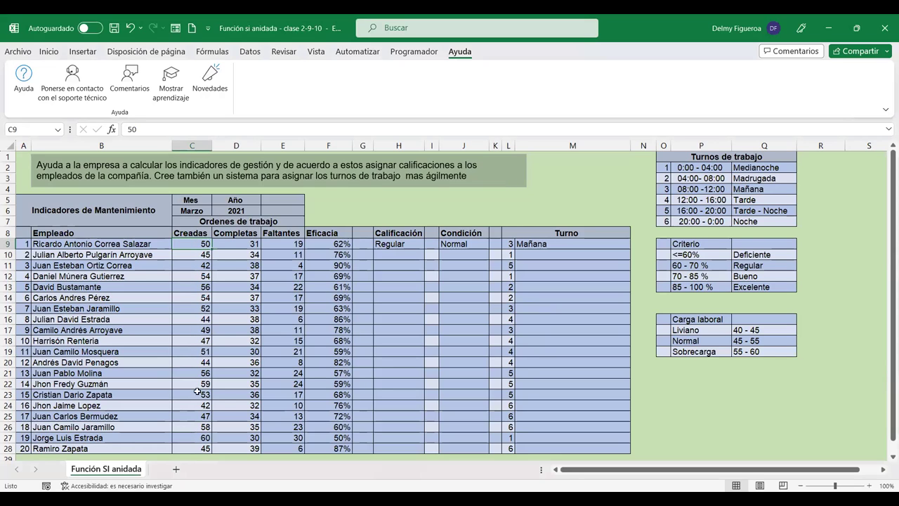
{"action": "left_click", "coordinate": [242, 244]}
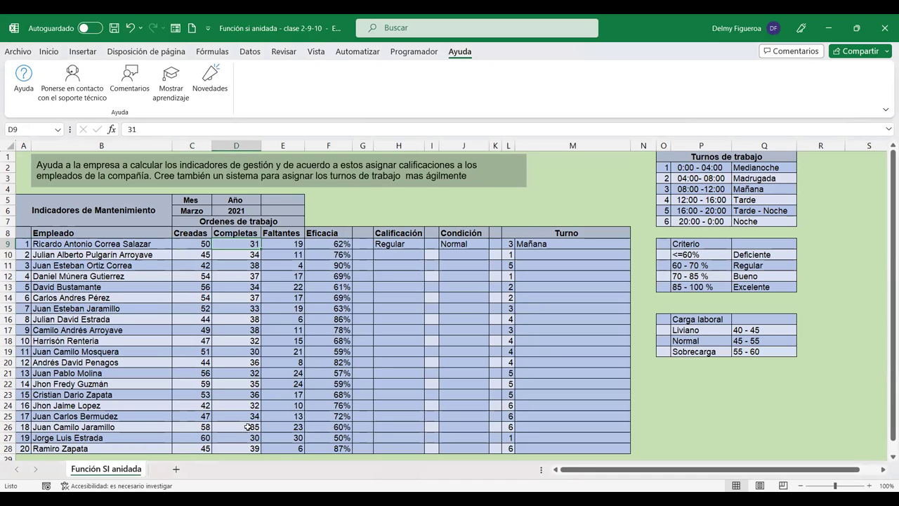
{"action": "left_click", "coordinate": [267, 243]}
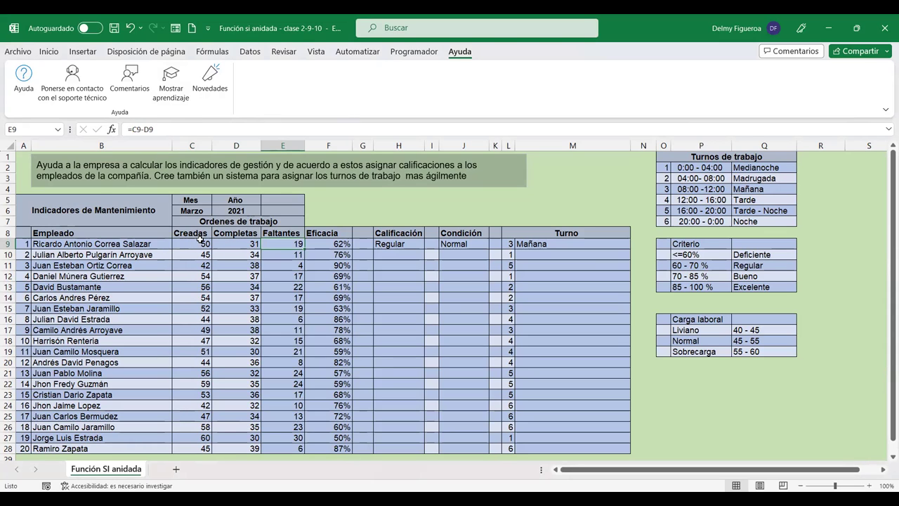
{"action": "left_click", "coordinate": [325, 243]}
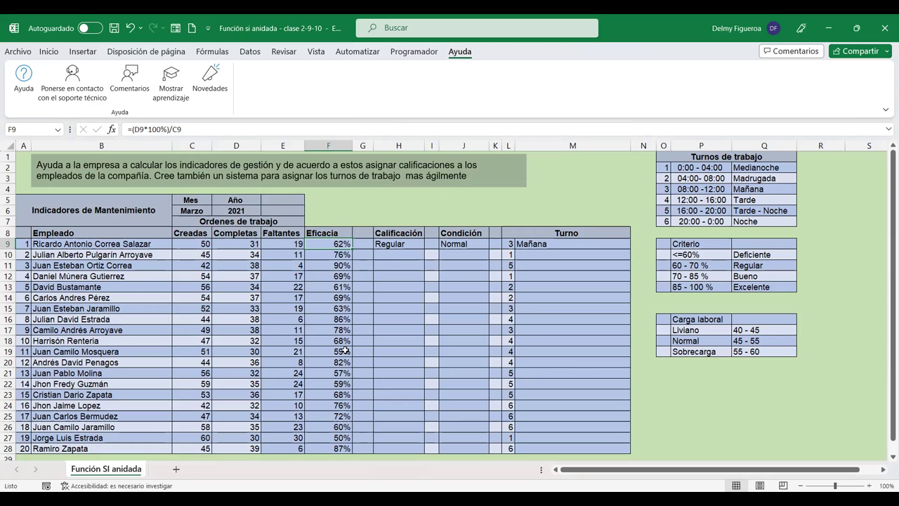
{"action": "left_click", "coordinate": [401, 243]}
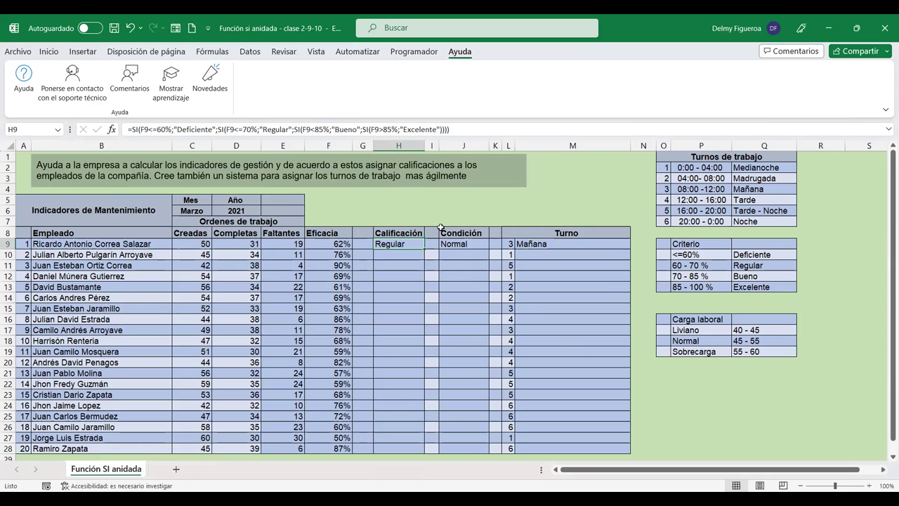
{"action": "left_click", "coordinate": [468, 243]}
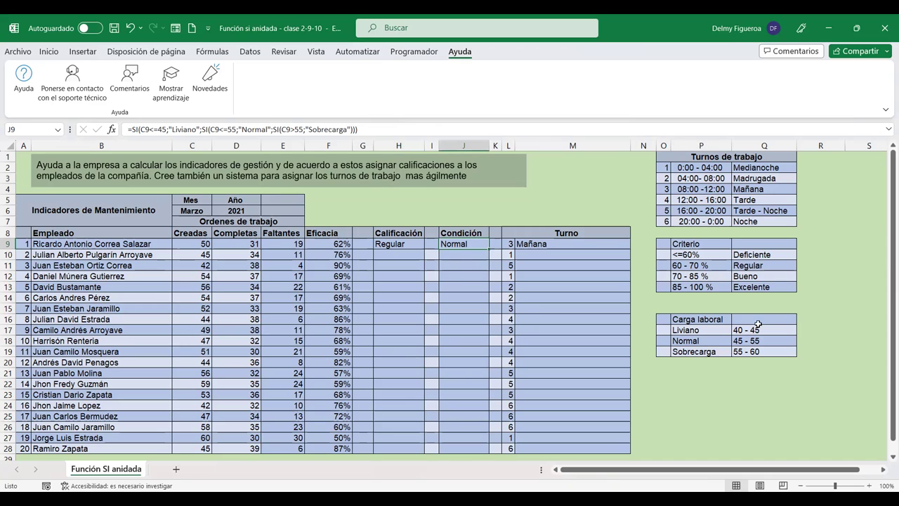
{"action": "left_click", "coordinate": [460, 255]}
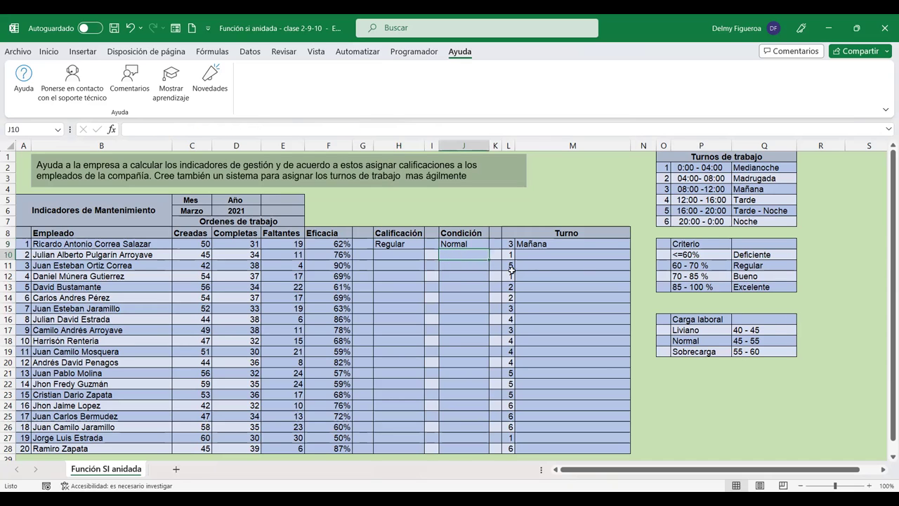
{"action": "left_click", "coordinate": [449, 245]}
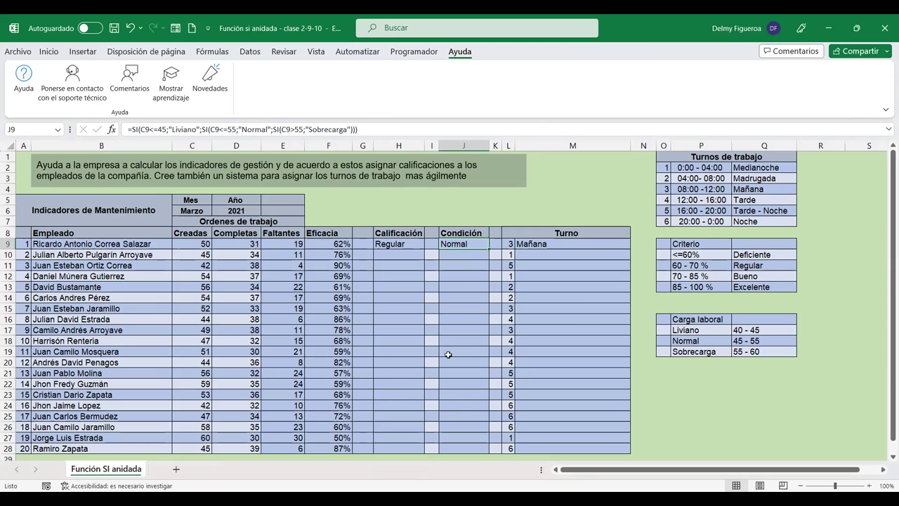
{"action": "left_click", "coordinate": [580, 242]}
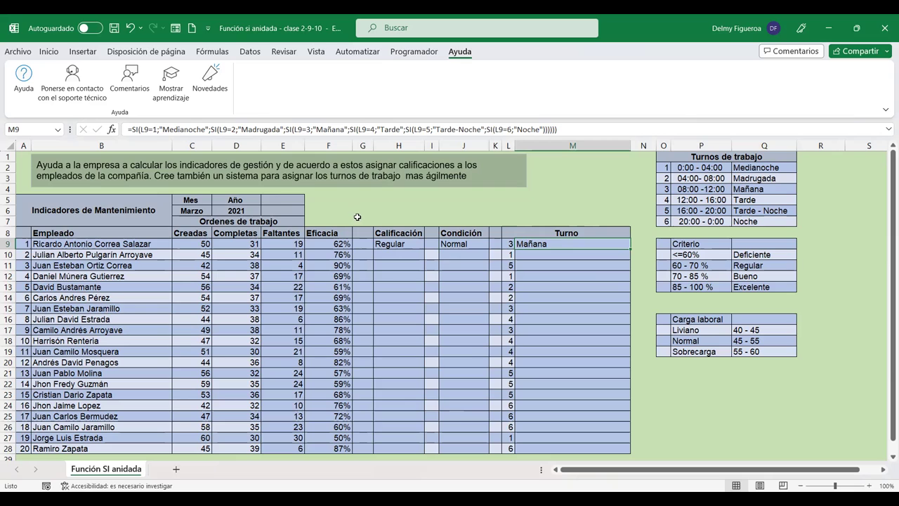
{"action": "left_click", "coordinate": [396, 244]}
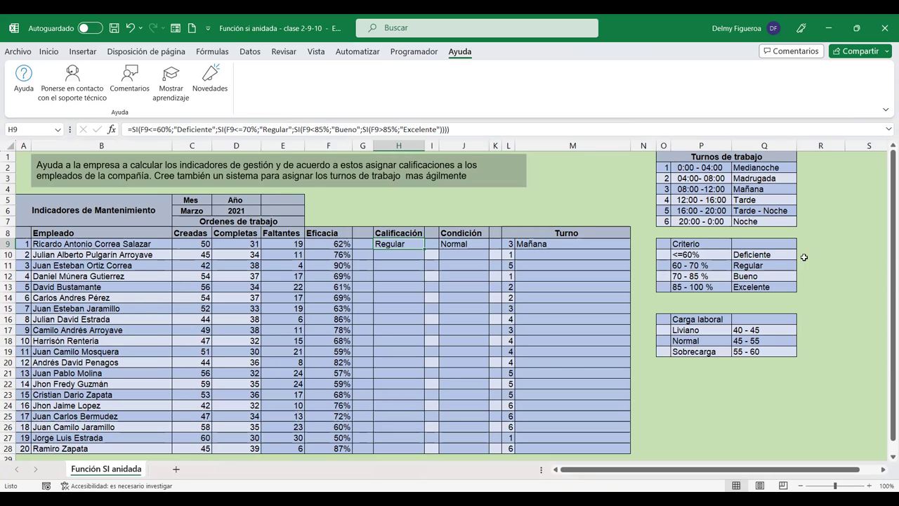
Step: In H10, begin +SI(F10<=60%;"Deficiente";SI(F10<70%; for the second employee's grade
{"action": "left_click", "coordinate": [420, 257]}
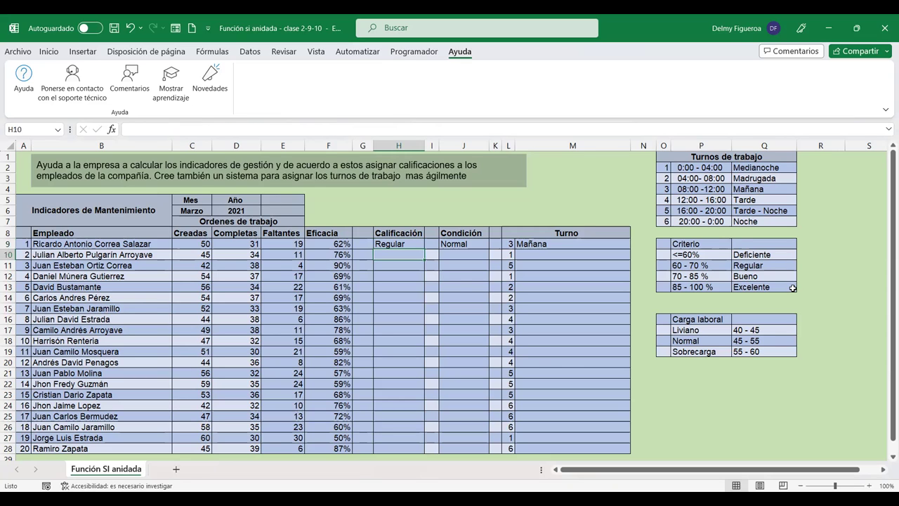
{"action": "type", "text": "+"}
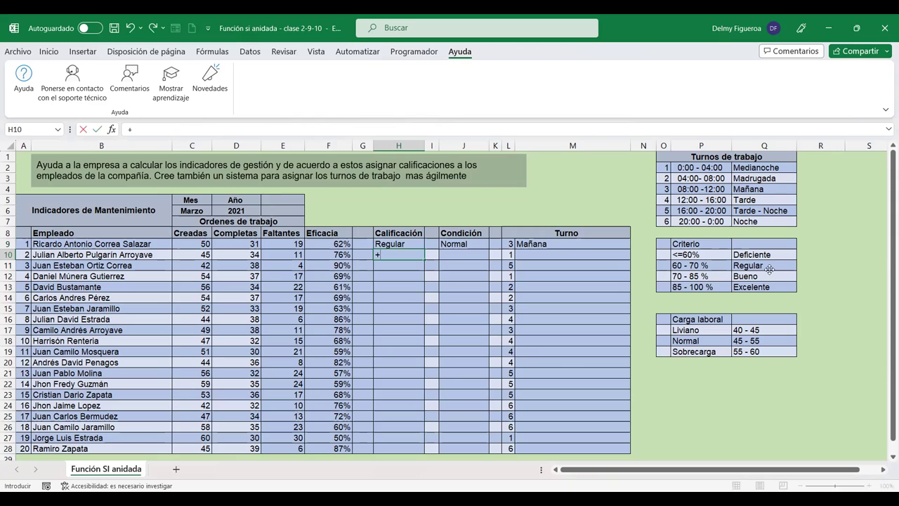
{"action": "type", "text": "si"}
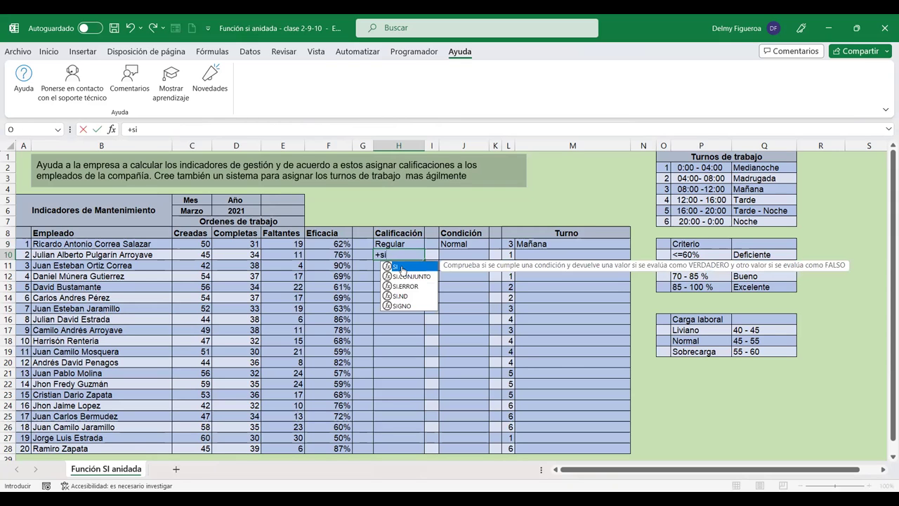
{"action": "double_click", "coordinate": [401, 269]}
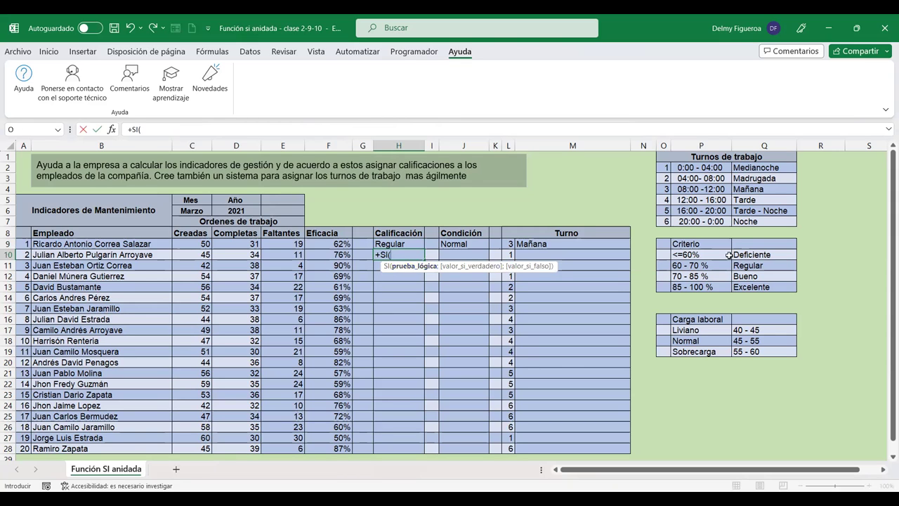
{"action": "left_click", "coordinate": [334, 255]}
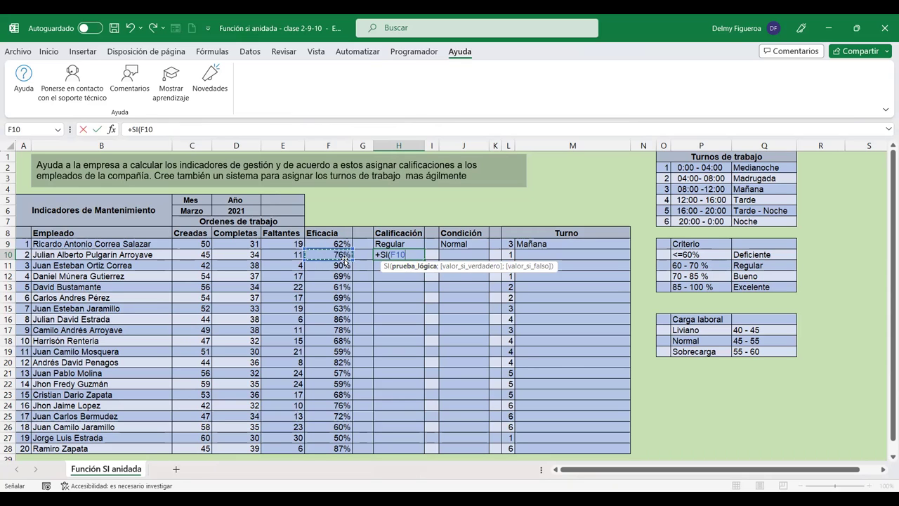
{"action": "type", "text": "<=6"}
{"action": "type", "text": "0"}
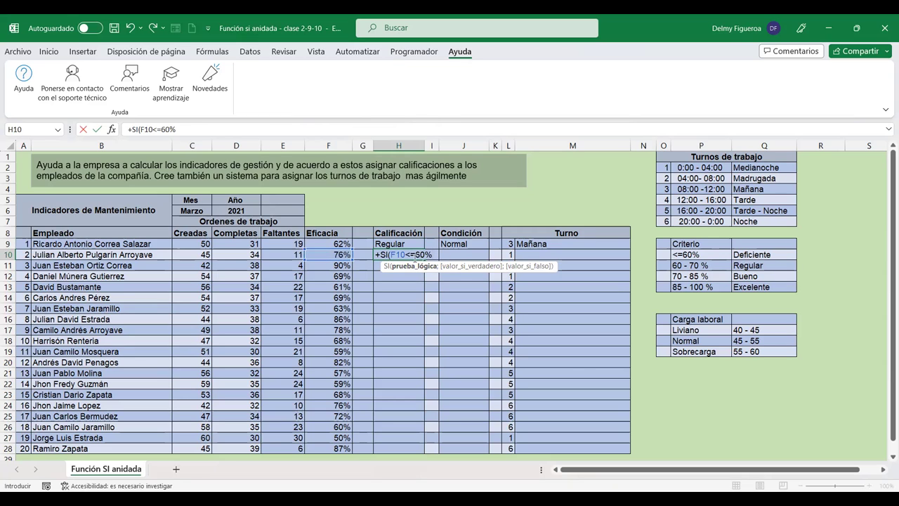
{"action": "type", "text": ";\"Deficiente"}
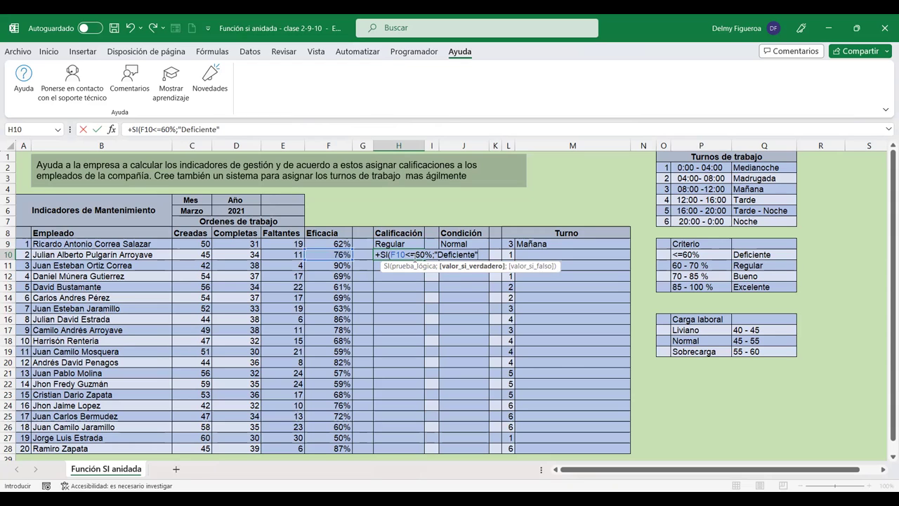
{"action": "type", "text": ";"}
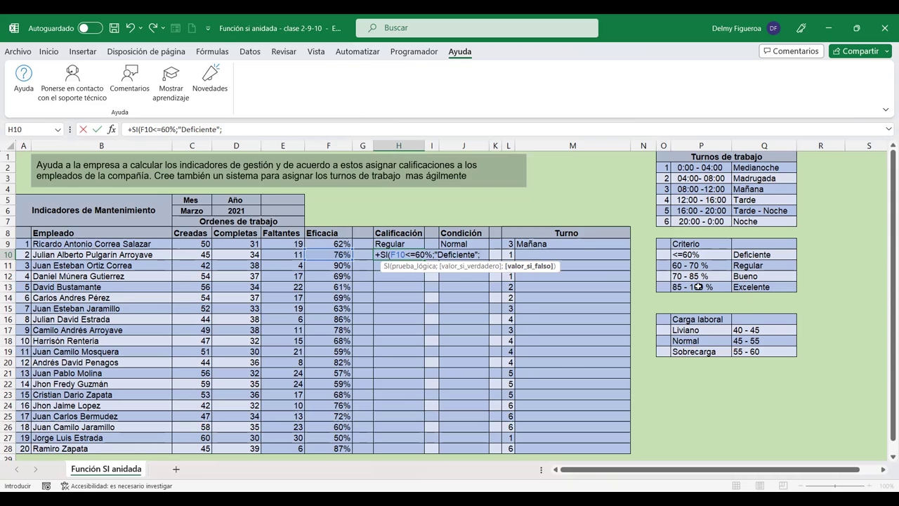
{"action": "left_click", "coordinate": [335, 255]}
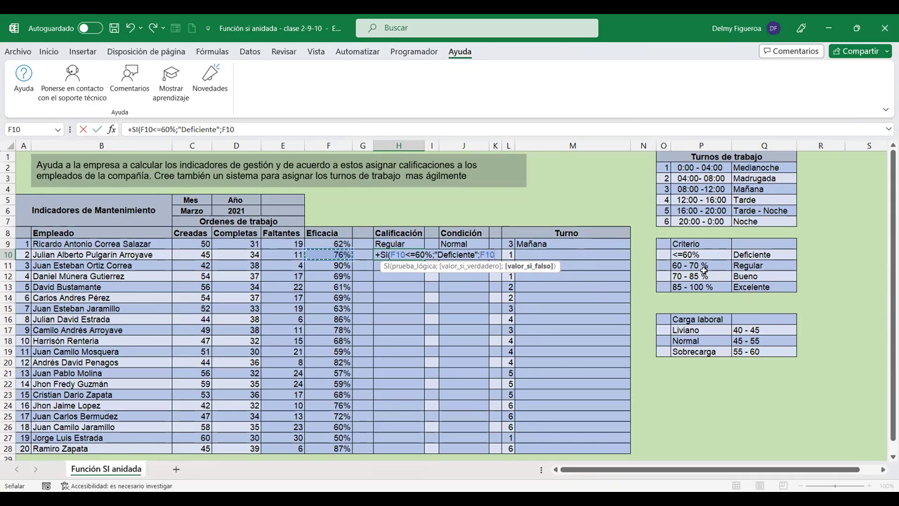
{"action": "type", "text": "<70"}
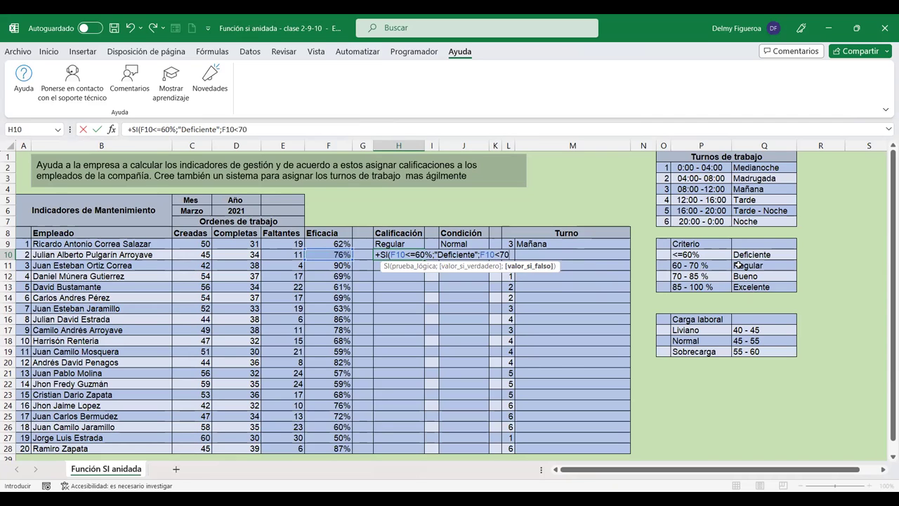
{"action": "type", "text": "%"}
{"action": "type", "text": ";"}
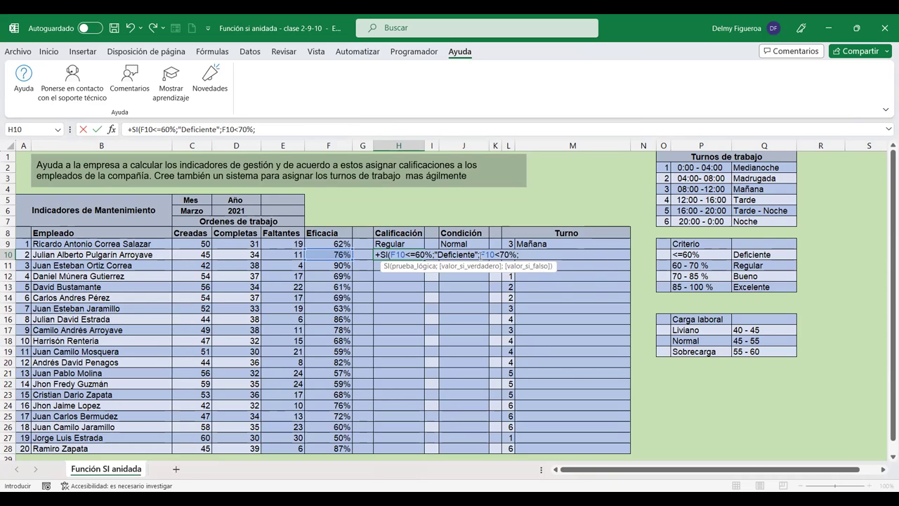
{"action": "left_click", "coordinate": [532, 256]}
Step: Complete H10 with "Regular", then F10<85% gives "Bueno", otherwise "Excelente", and commit it
{"action": "type", "text": "si("}
{"action": "left_click", "coordinate": [539, 255]}
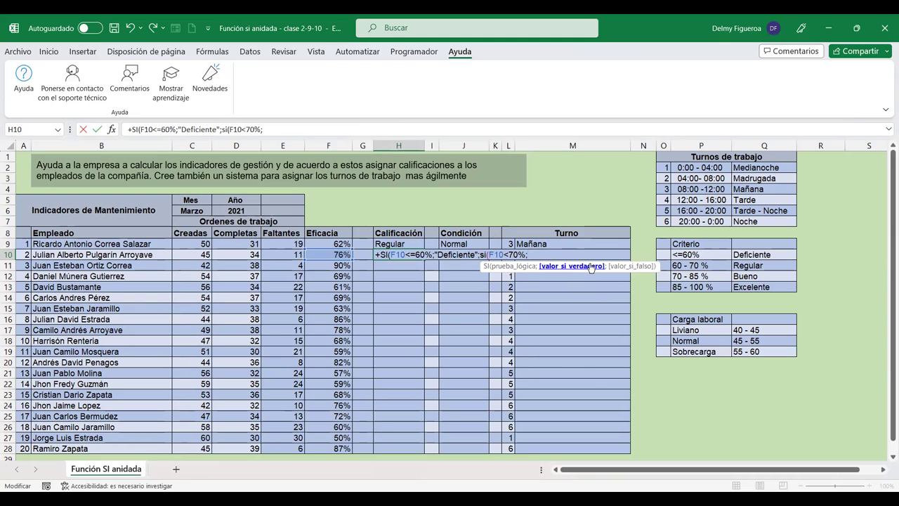
{"action": "type", "text": "\"Regular\""}
{"action": "type", "text": ";"}
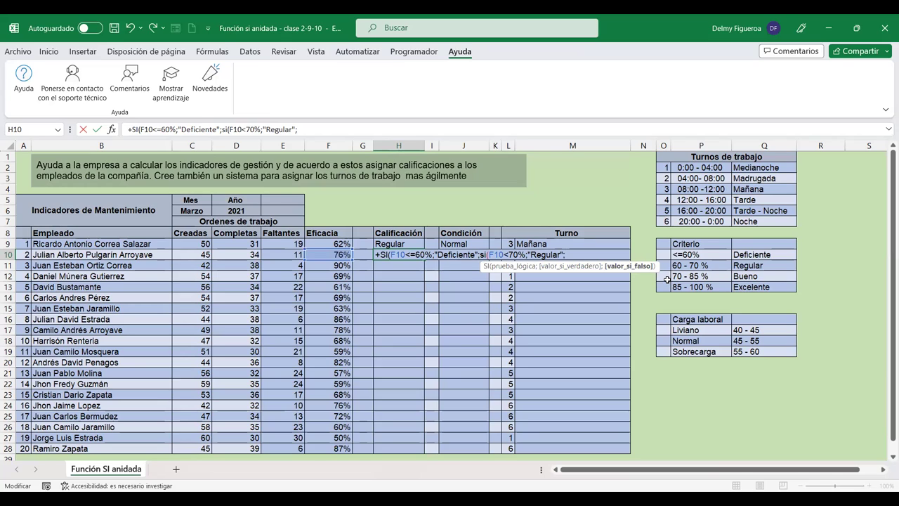
{"action": "type", "text": "si("}
{"action": "left_click", "coordinate": [334, 254]}
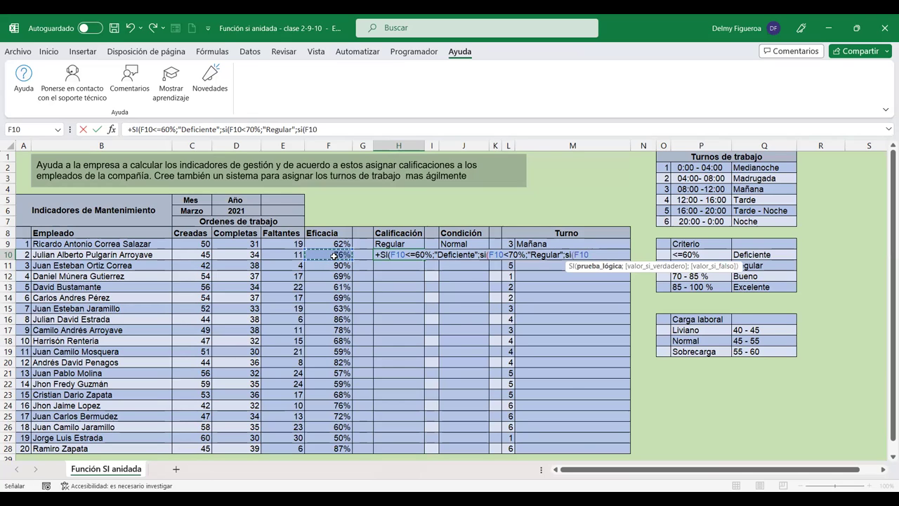
{"action": "type", "text": "<"}
{"action": "type", "text": "85%"}
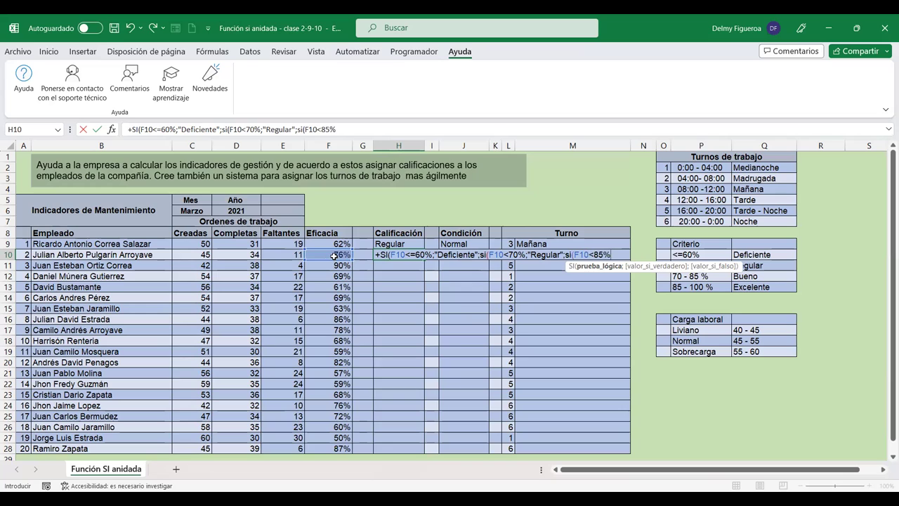
{"action": "type", "text": ";\""}
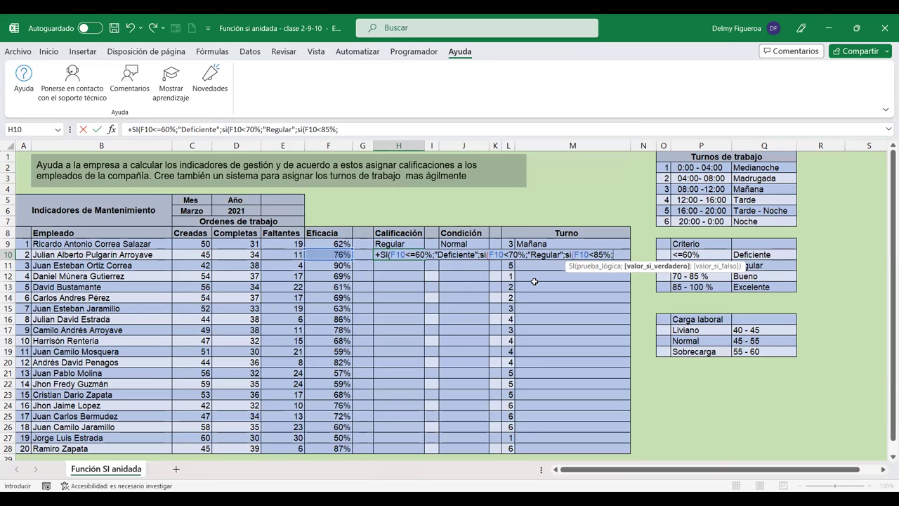
{"action": "type", "text": "Bueno\""}
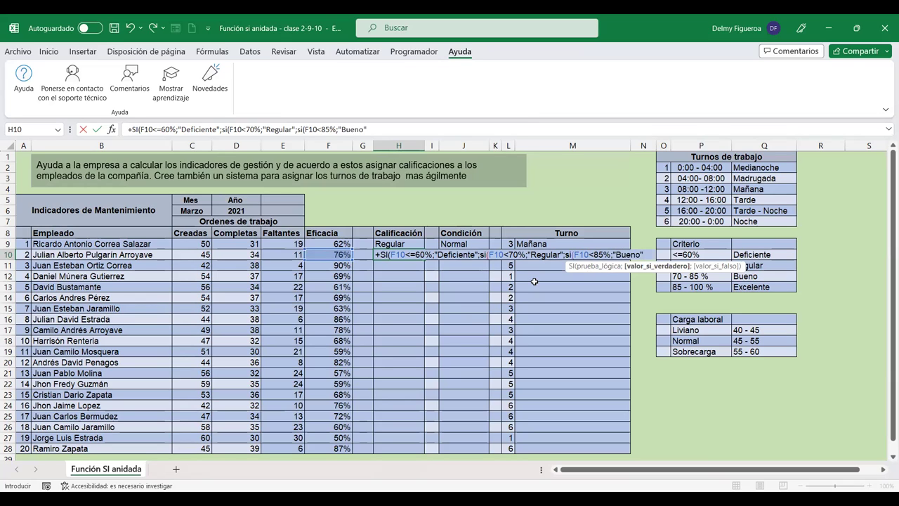
{"action": "type", "text": ";"}
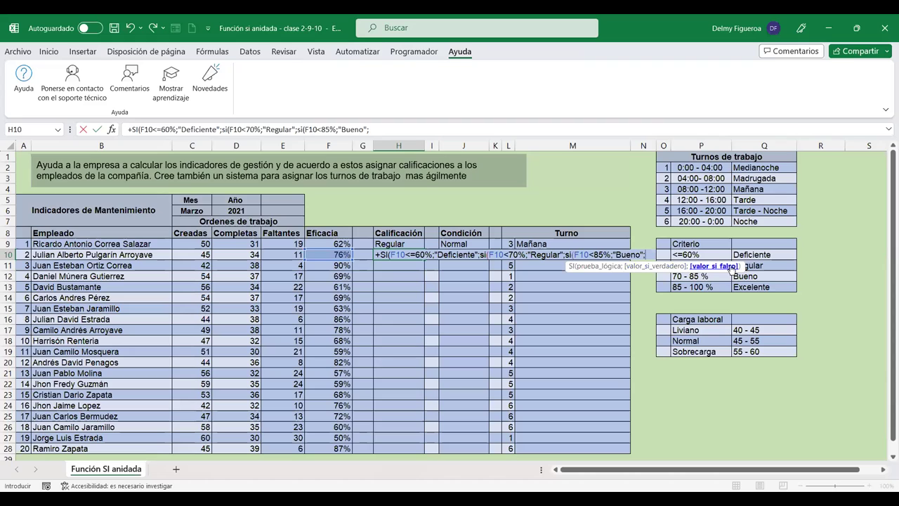
{"action": "type", "text": "\"Excelente"}
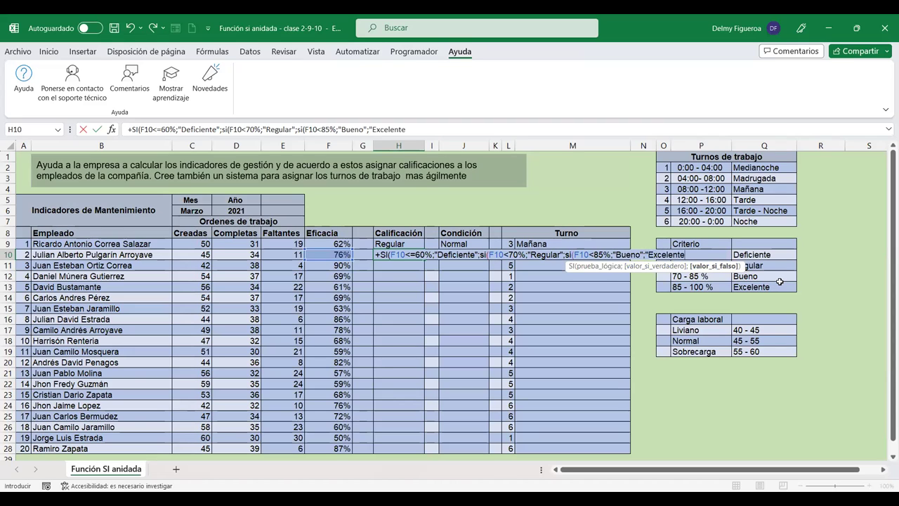
{"action": "type", "text": "\""}
{"action": "type", "text": ")"}
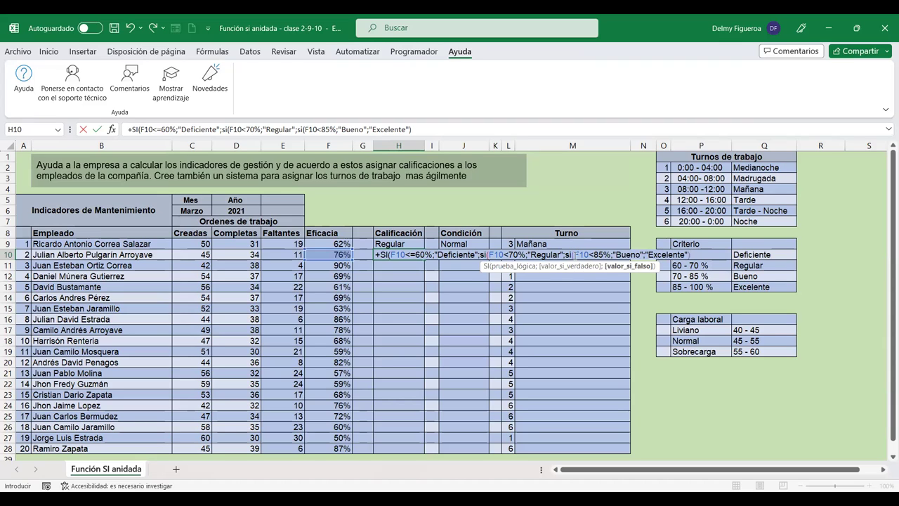
{"action": "type", "text": ")"}
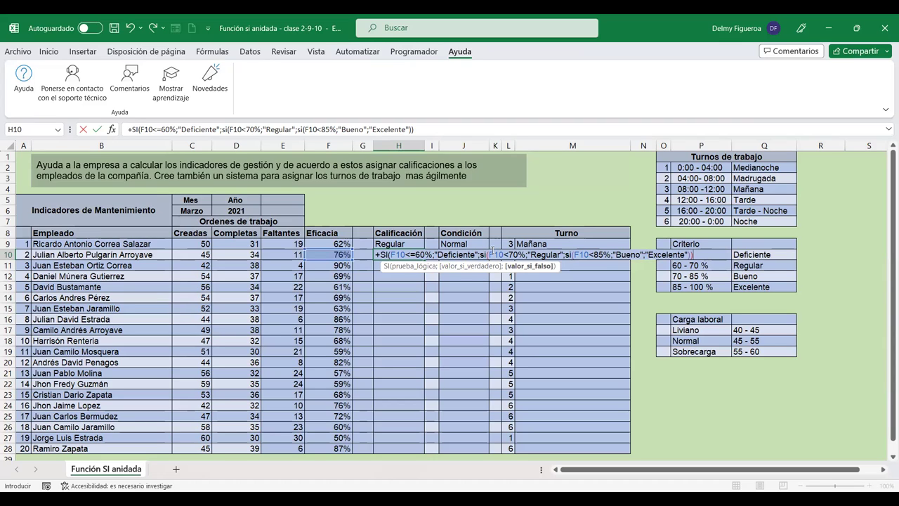
{"action": "type", "text": ")"}
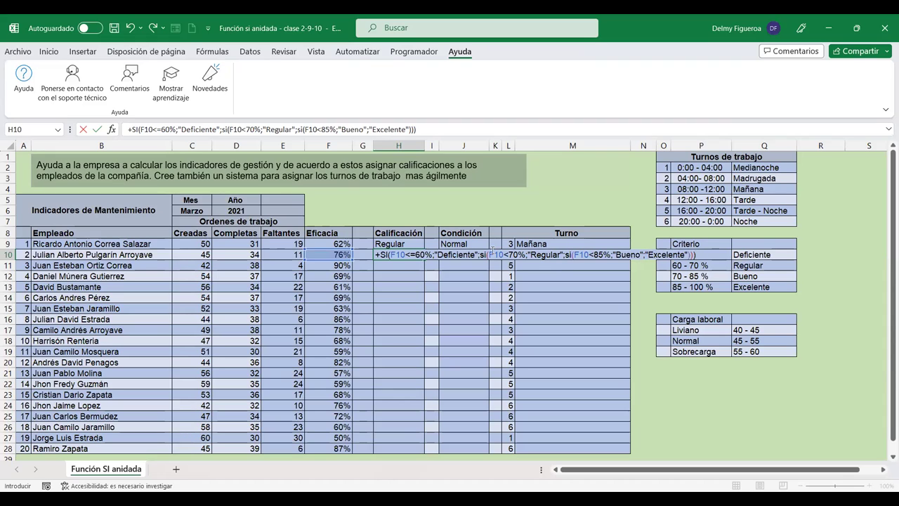
{"action": "key", "text": "Return"}
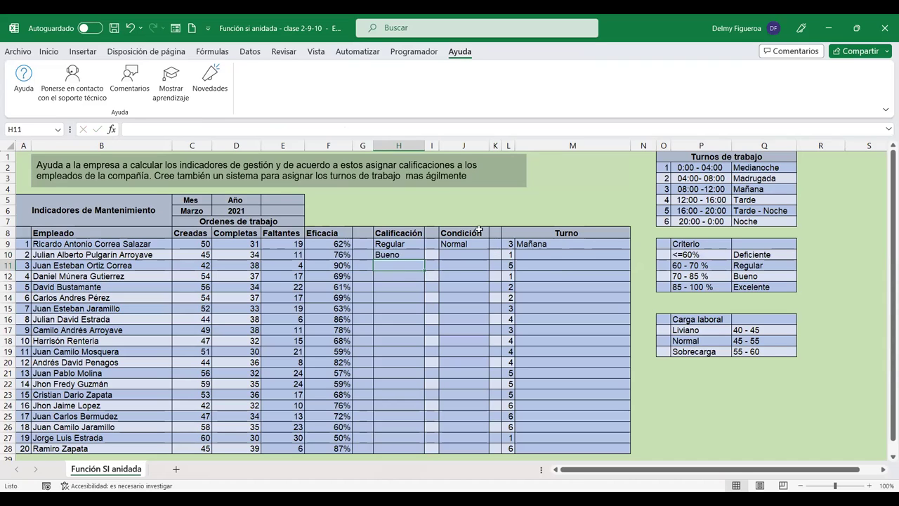
{"action": "left_click", "coordinate": [409, 255]}
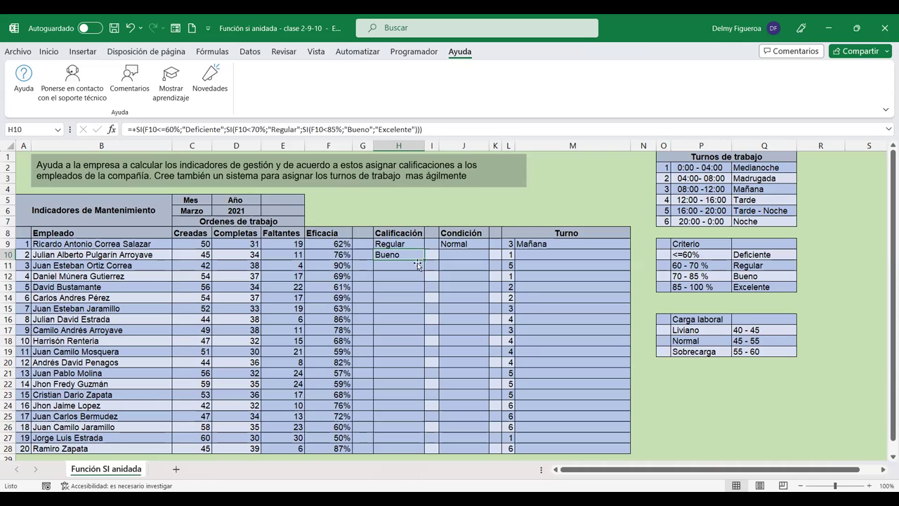
{"action": "left_click", "coordinate": [404, 243]}
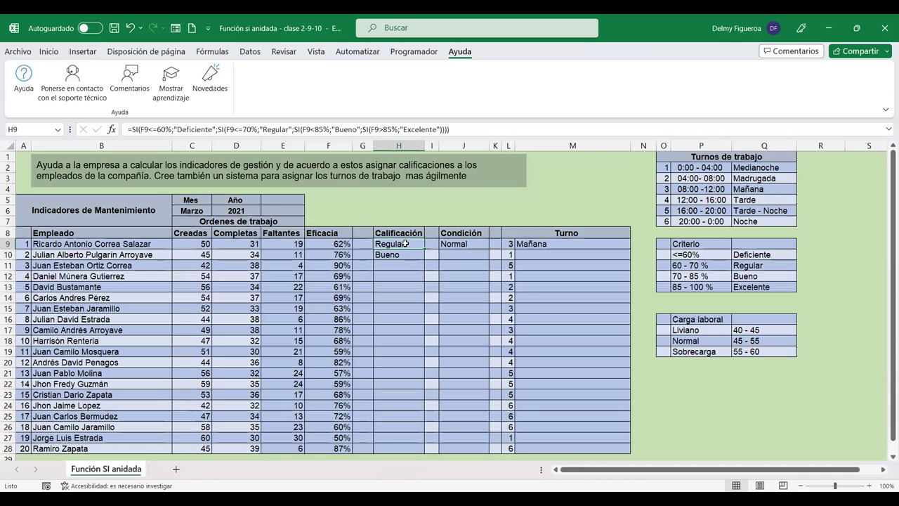
{"action": "double_click", "coordinate": [406, 243]}
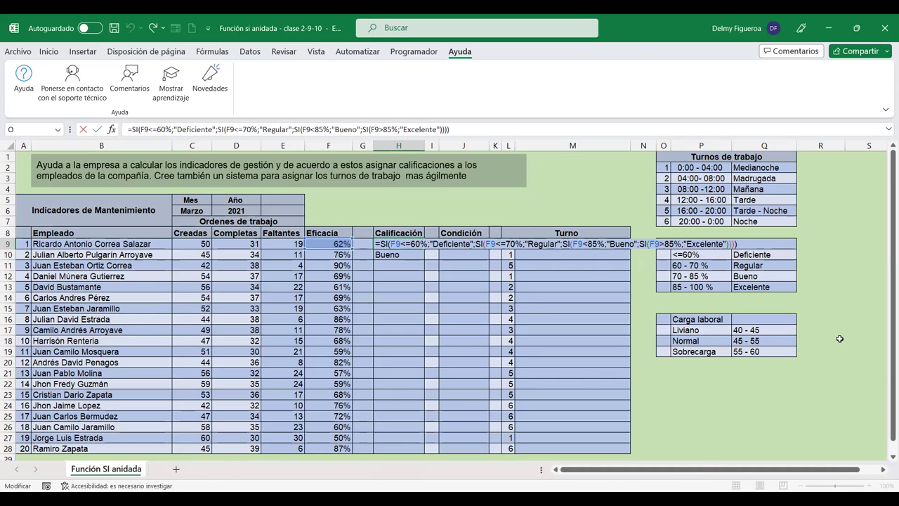
{"action": "key", "text": "Return"}
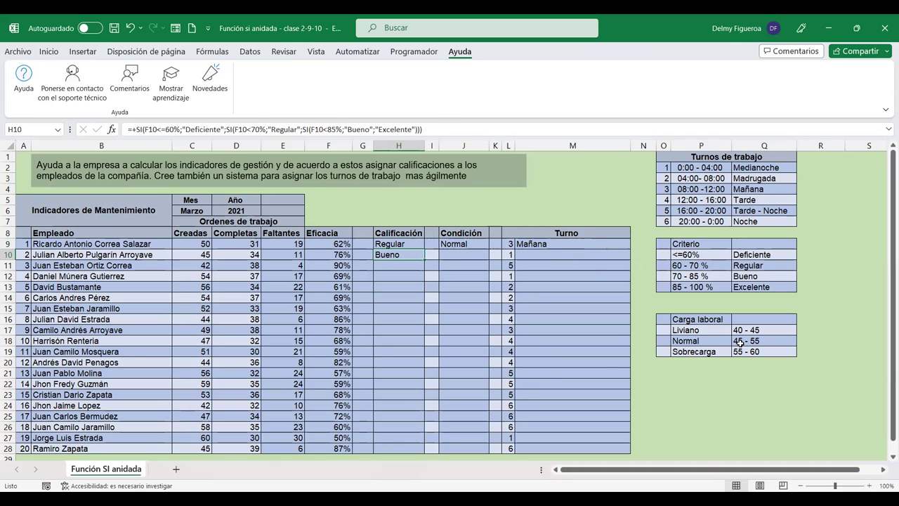
{"action": "key", "text": "F2"}
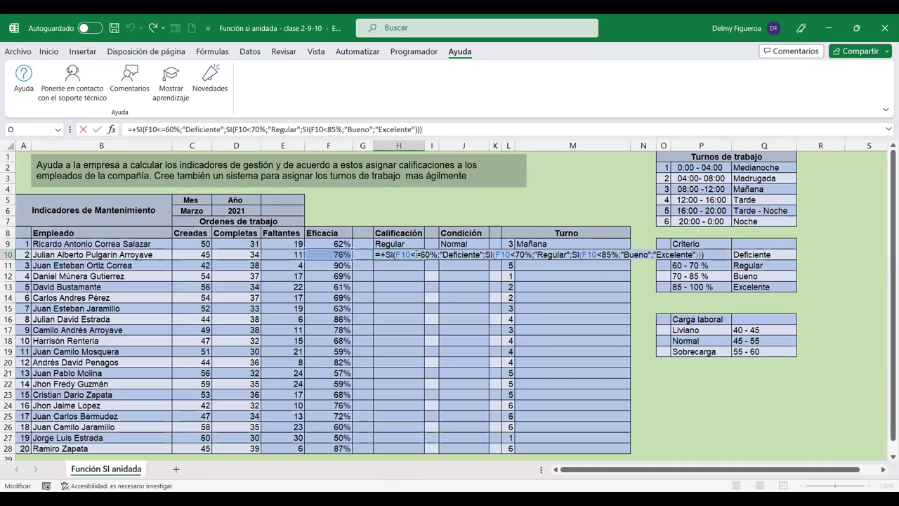
{"action": "left_click", "coordinate": [414, 255]}
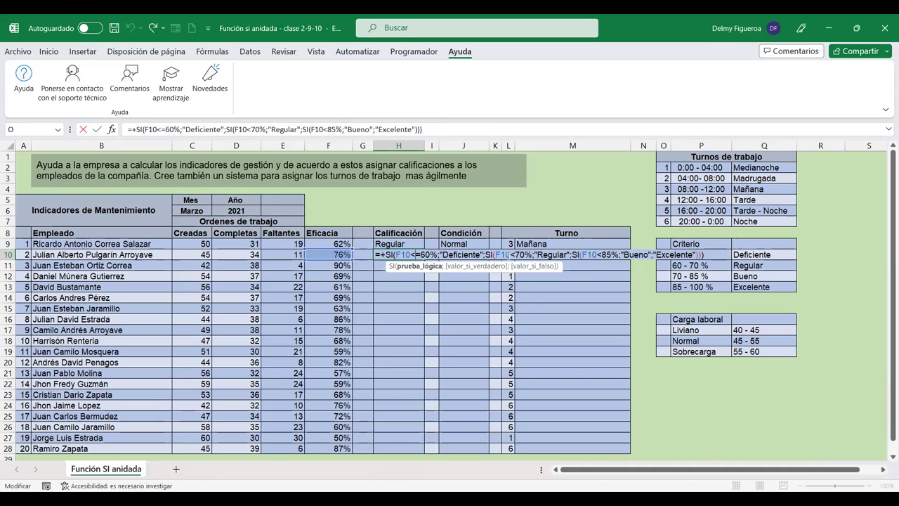
{"action": "left_click", "coordinate": [509, 255]}
{"action": "left_click", "coordinate": [598, 254]}
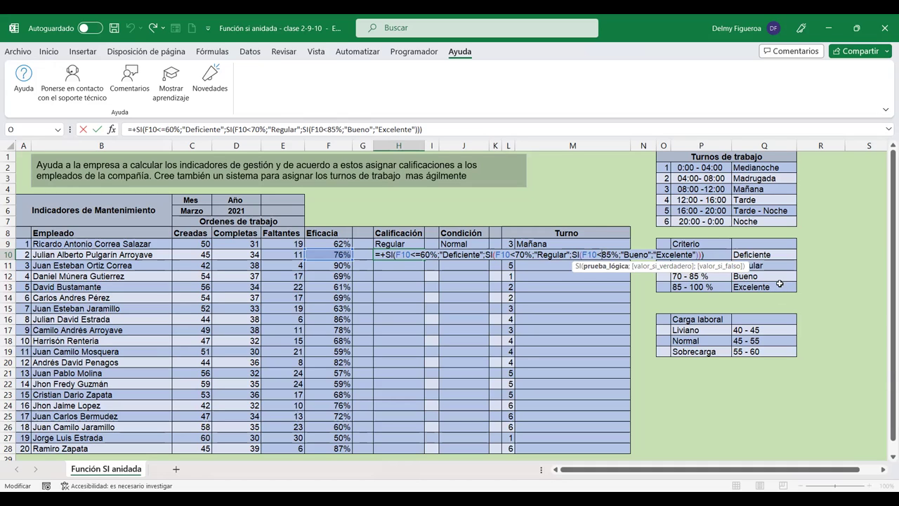
{"action": "key", "text": "Return"}
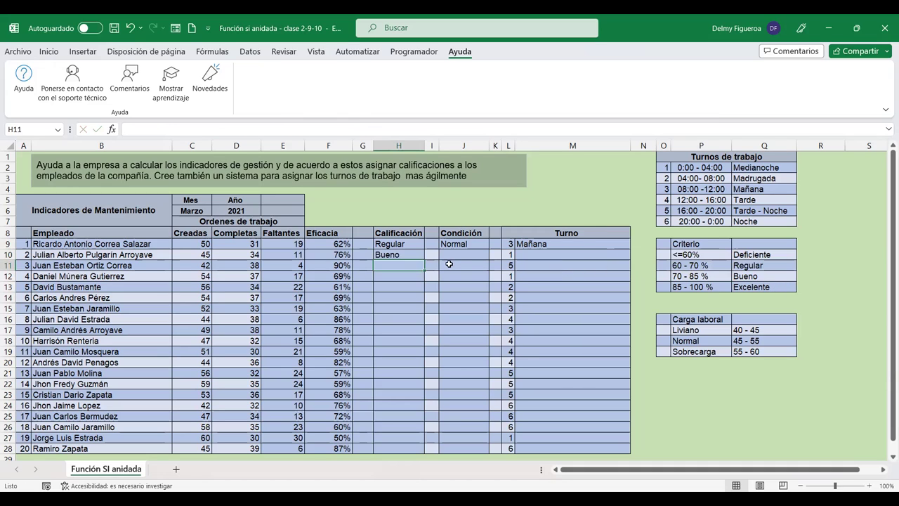
Step: Copy H10's rating formula down through H28 for all employees
{"action": "left_click", "coordinate": [420, 257]}
{"action": "left_click_drag", "start_coordinate": [424, 259], "coordinate": [418, 448]}
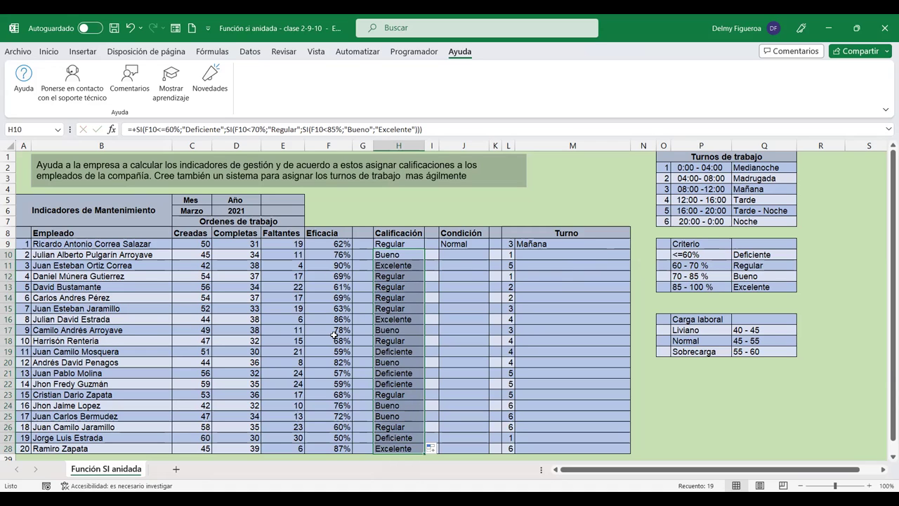
{"action": "left_click", "coordinate": [469, 244]}
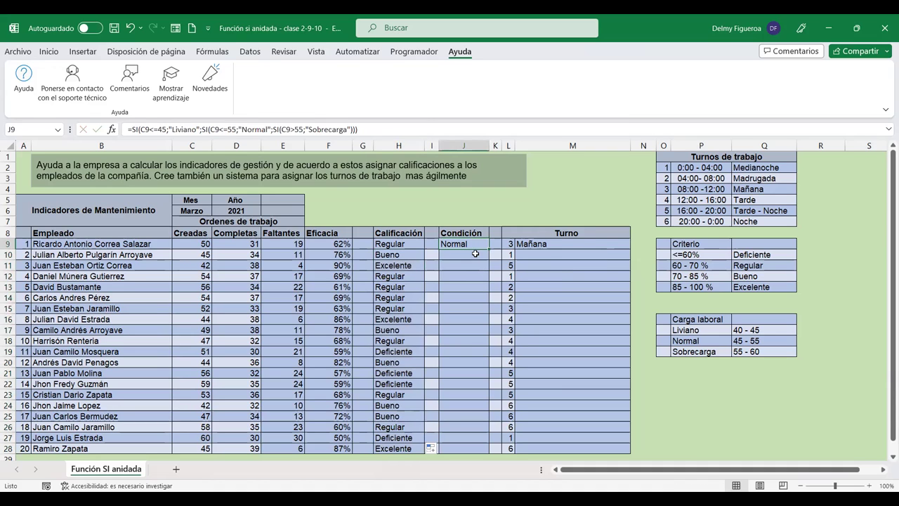
Step: Inspect J9's formula, then try an SI formula in J10 on C10 and cancel it
{"action": "key", "text": "F2"}
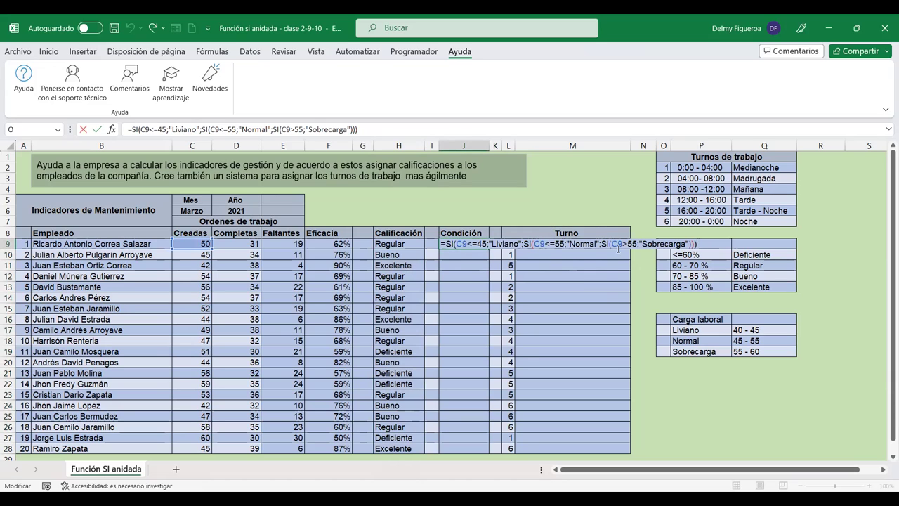
{"action": "key", "text": "Return"}
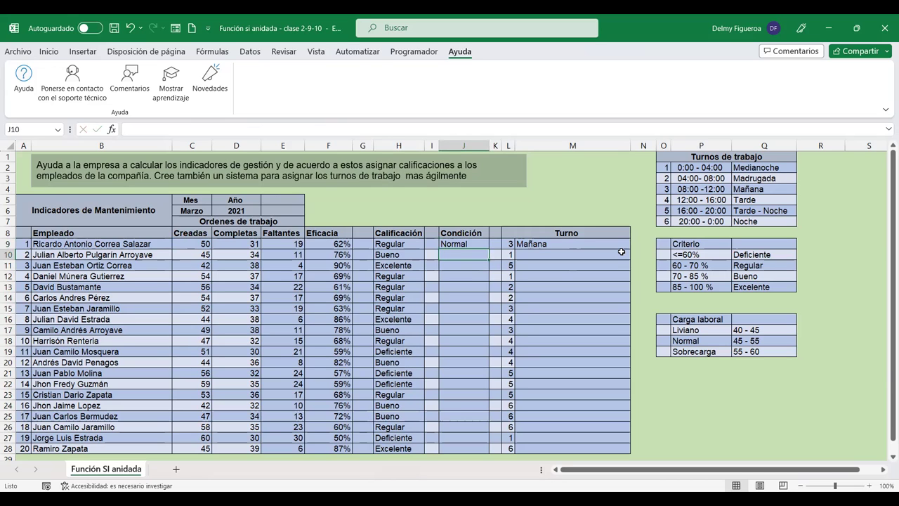
{"action": "key", "text": "F2"}
{"action": "type", "text": "+si"}
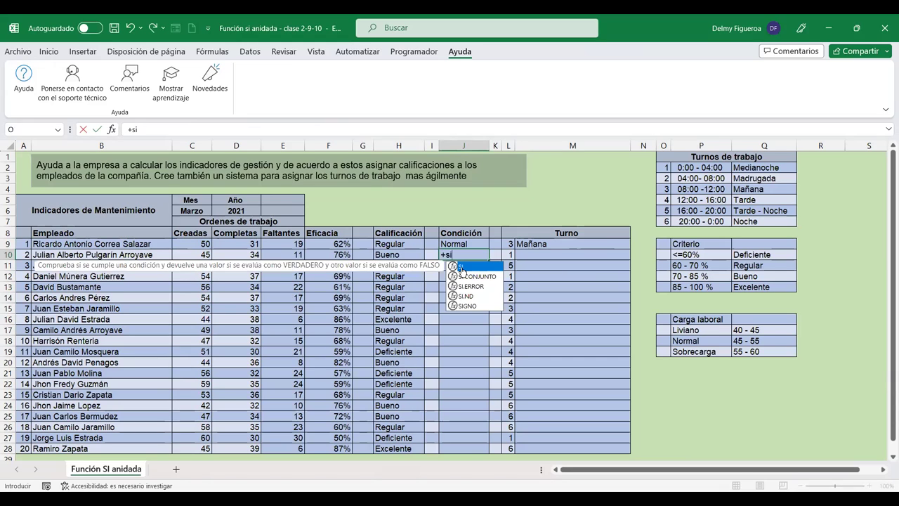
{"action": "double_click", "coordinate": [462, 269]}
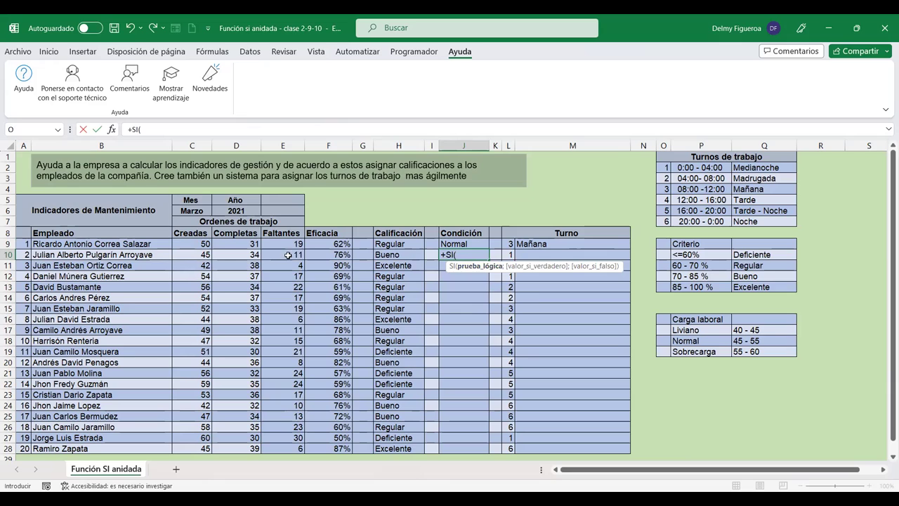
{"action": "left_click", "coordinate": [199, 255]}
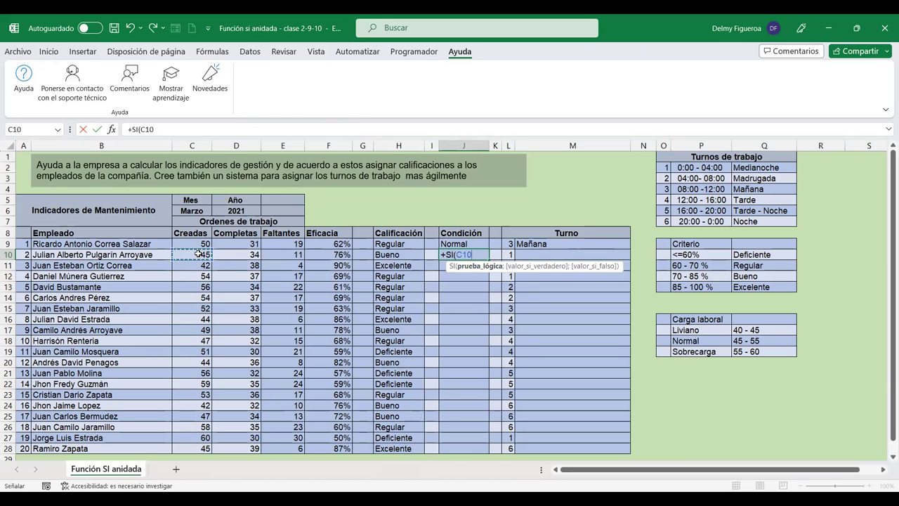
{"action": "key", "text": "Escape"}
Step: Restart J10 as +SI(C10<45 to test the second employee's Creadas value
{"action": "left_click", "coordinate": [480, 242]}
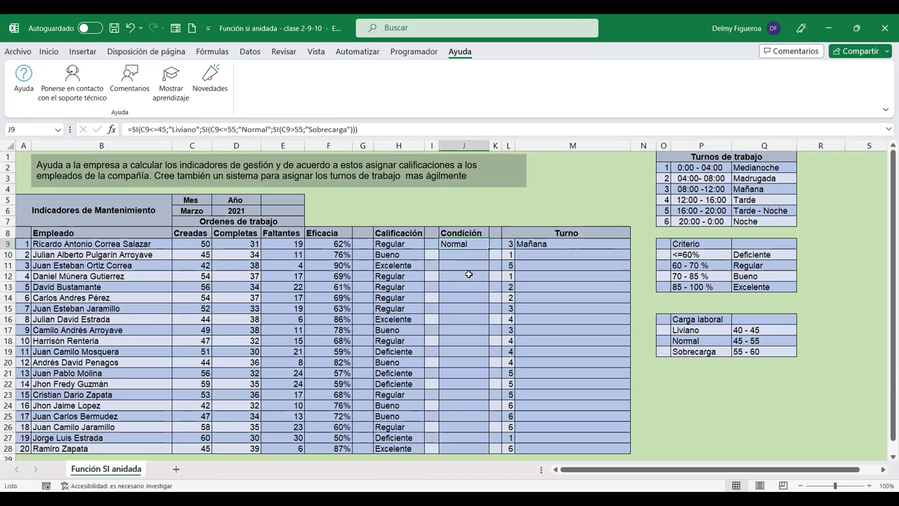
{"action": "left_click", "coordinate": [464, 253]}
{"action": "type", "text": "+"}
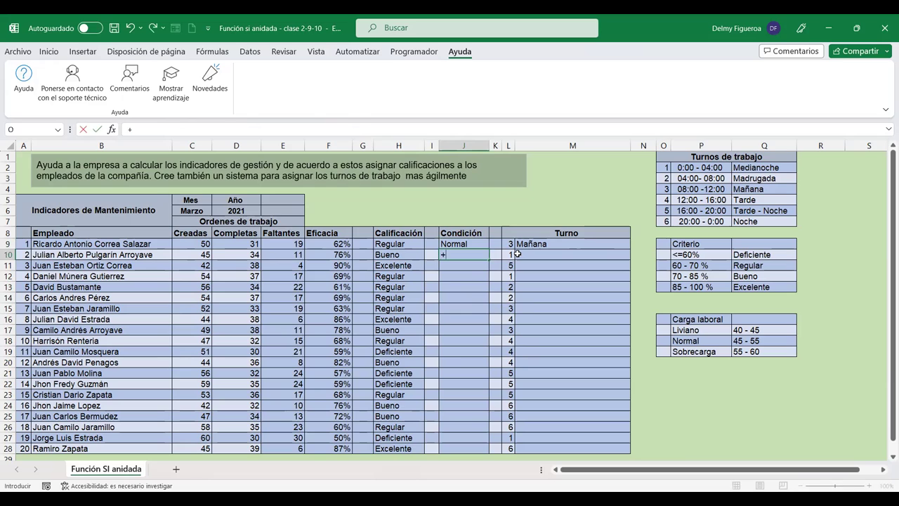
{"action": "type", "text": "si"}
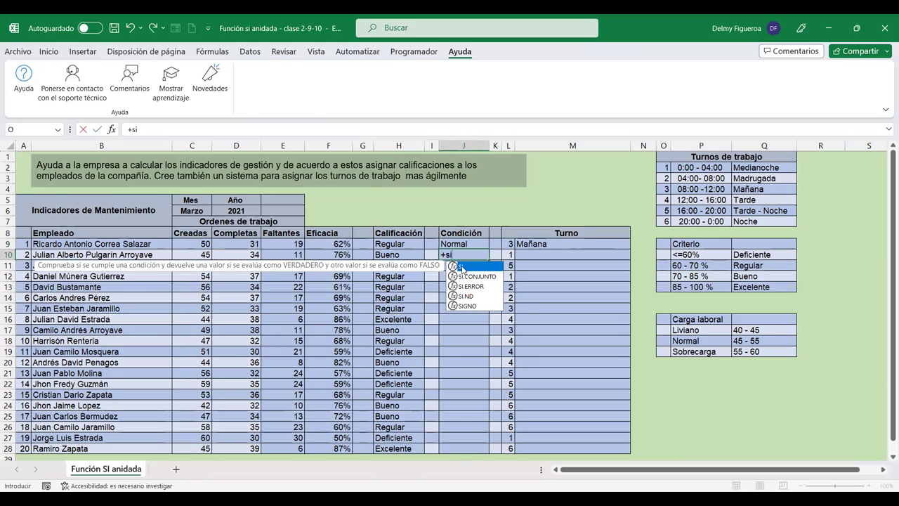
{"action": "key", "text": "Tab"}
{"action": "left_click", "coordinate": [201, 254]}
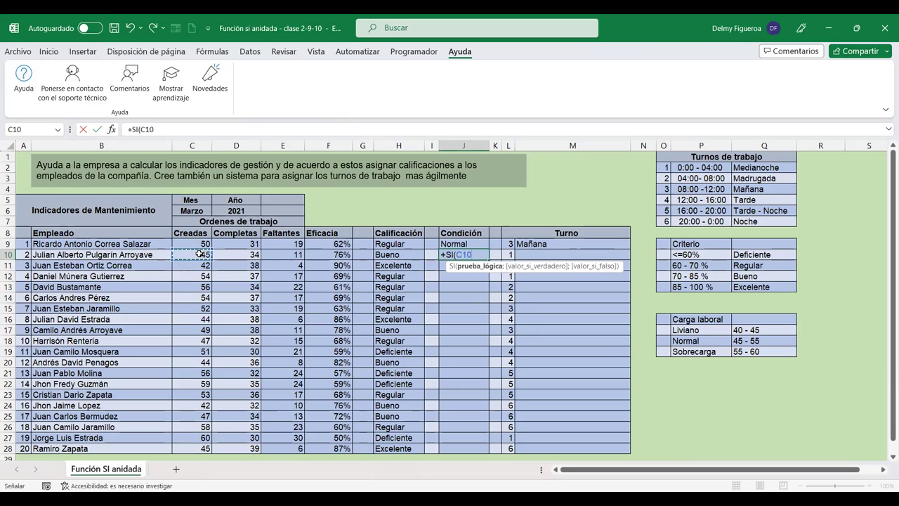
{"action": "type", "text": "<45"}
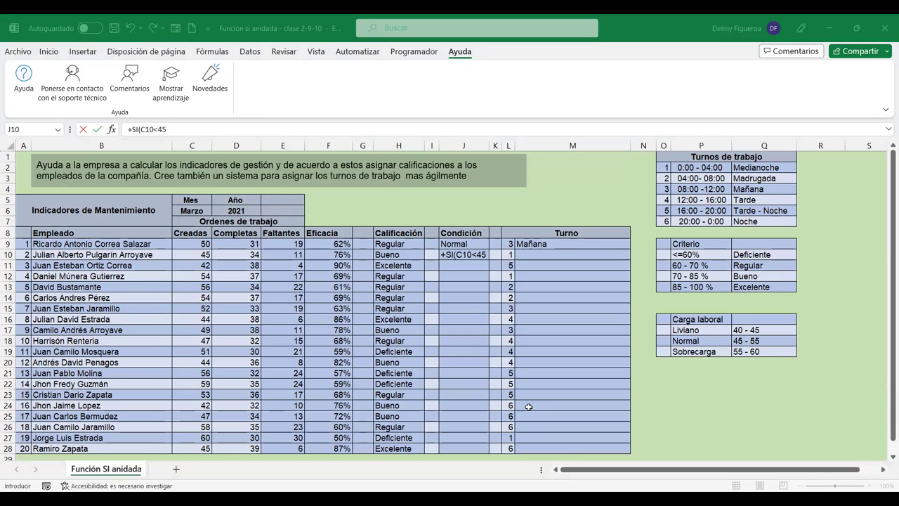
Step: Continue J10 with ;"Liviano";SI(C10<55;"Normal";"Sobrecarga")) and commit it
{"action": "left_click", "coordinate": [468, 255]}
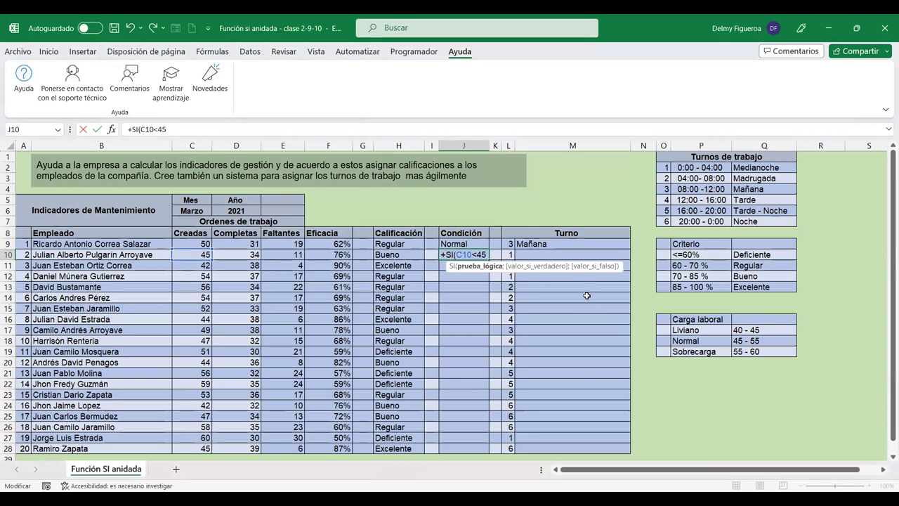
{"action": "type", "text": ";\""}
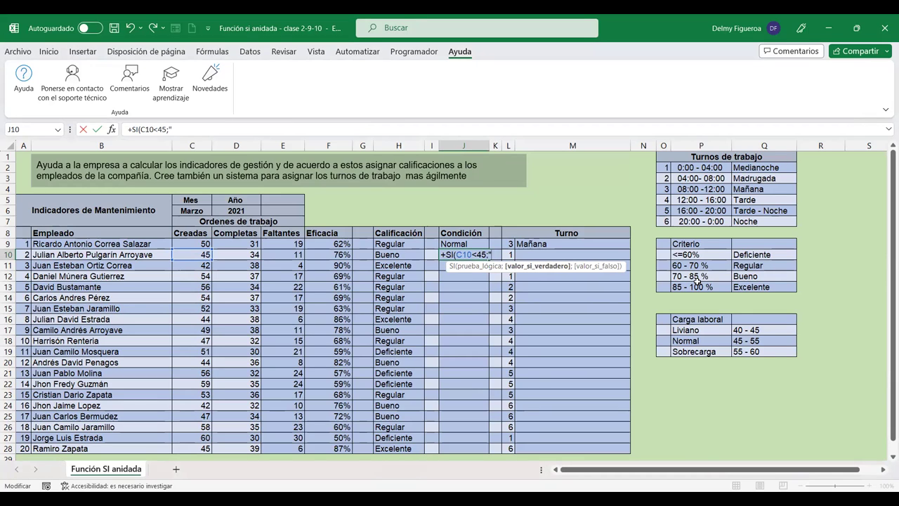
{"action": "type", "text": "Liviano\";"}
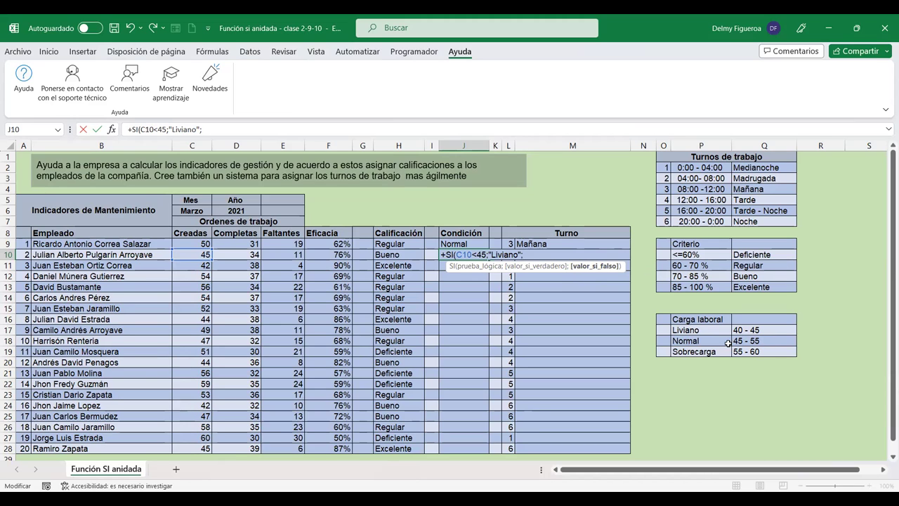
{"action": "type", "text": "si("}
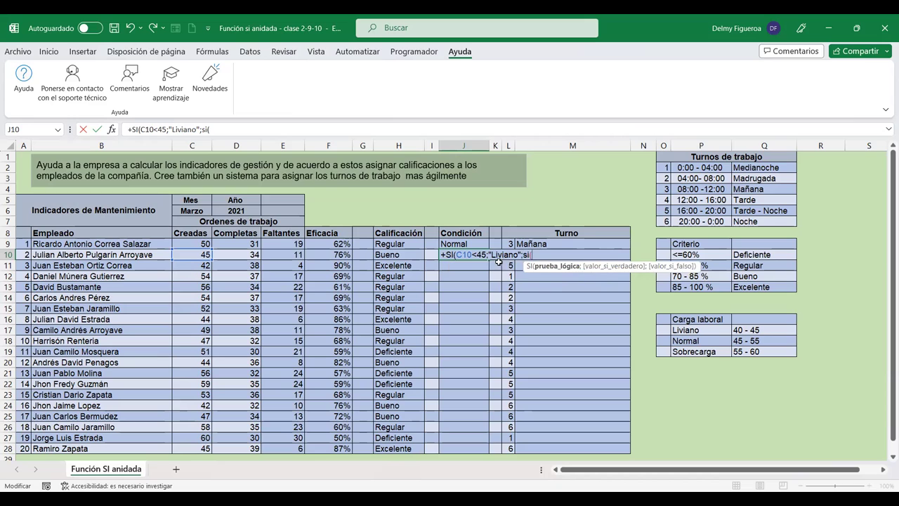
{"action": "left_click", "coordinate": [198, 254]}
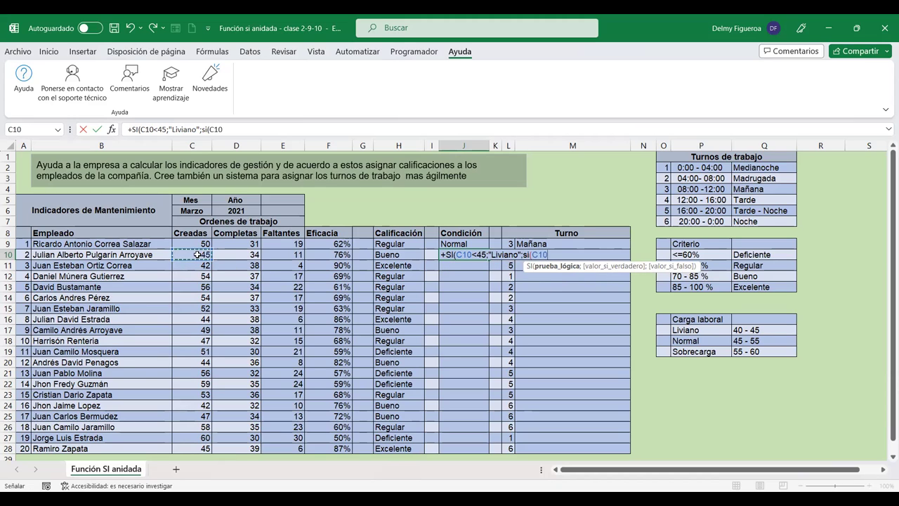
{"action": "type", "text": "<"}
{"action": "type", "text": "55"}
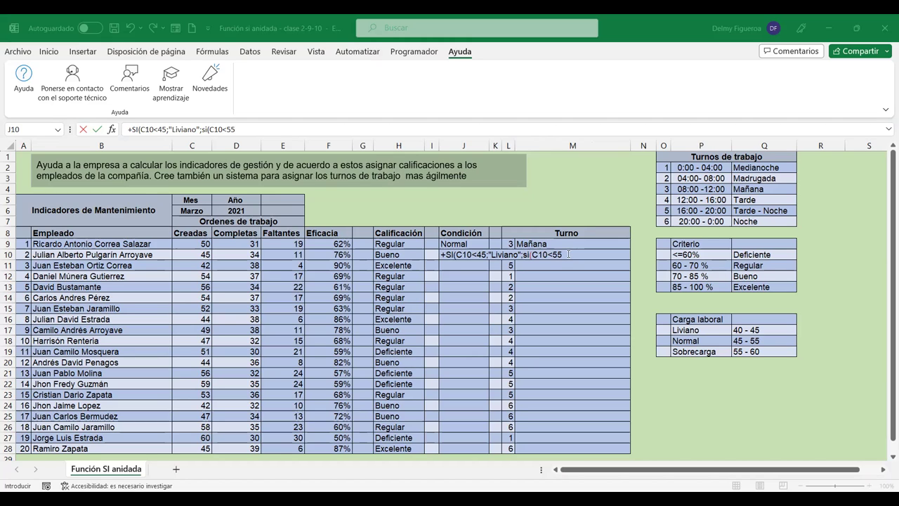
{"action": "left_click", "coordinate": [569, 254]}
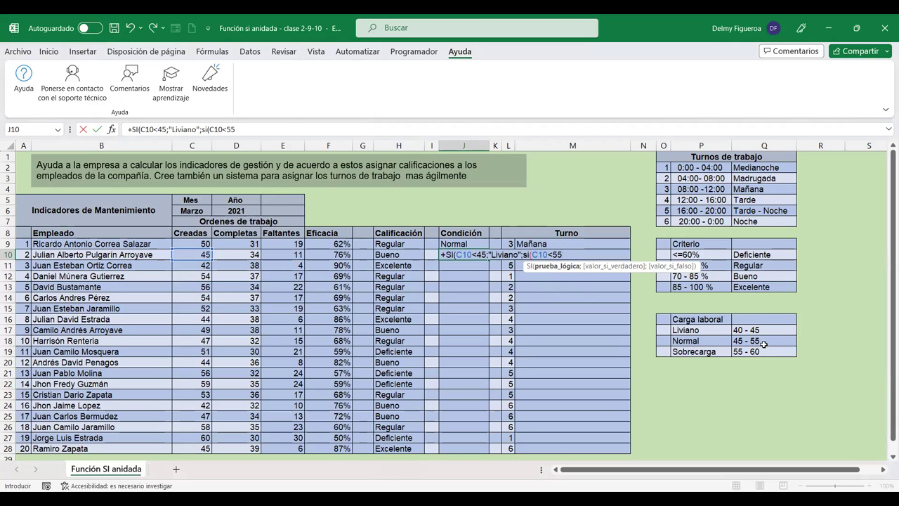
{"action": "type", "text": ";\"Normal\""}
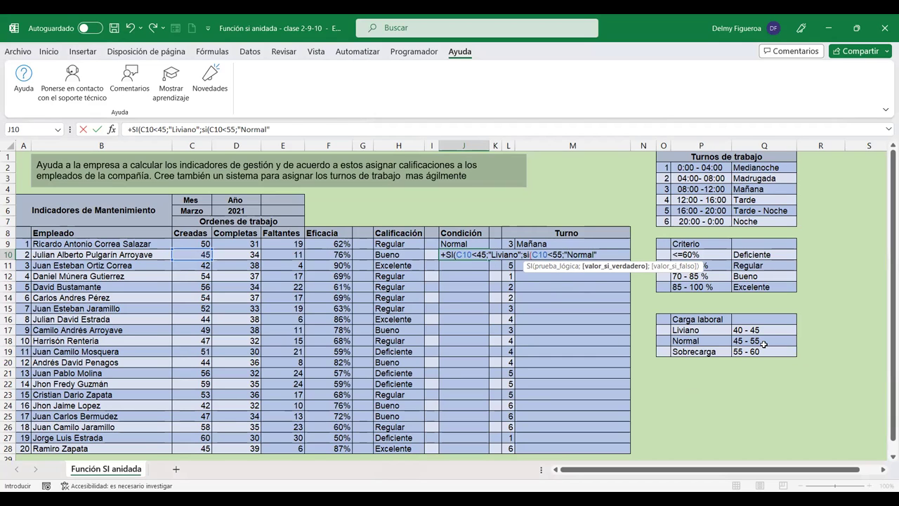
{"action": "type", "text": ";"}
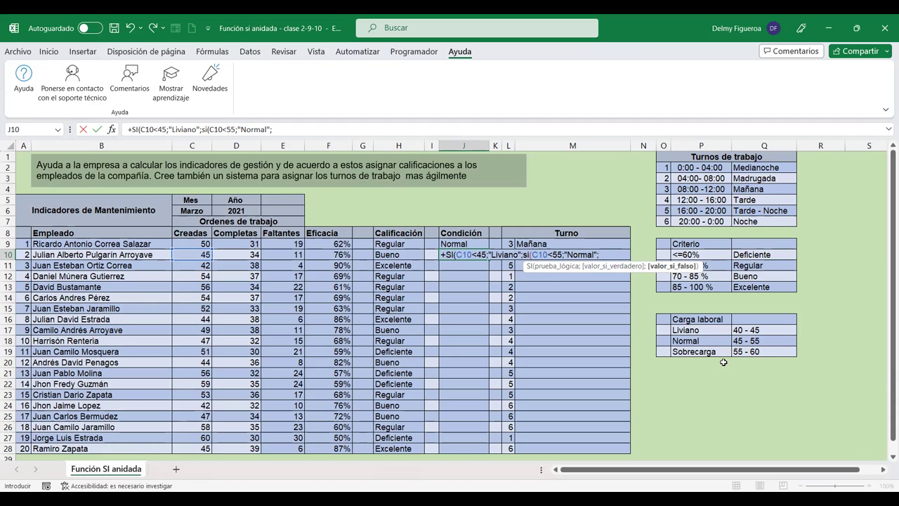
{"action": "type", "text": "\"Sobrec"}
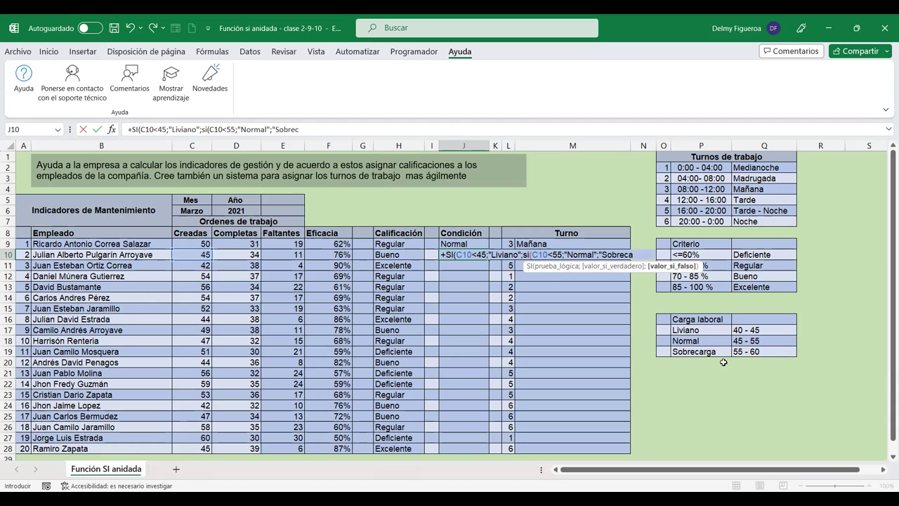
{"action": "type", "text": "arga\""}
{"action": "type", "text": ")"}
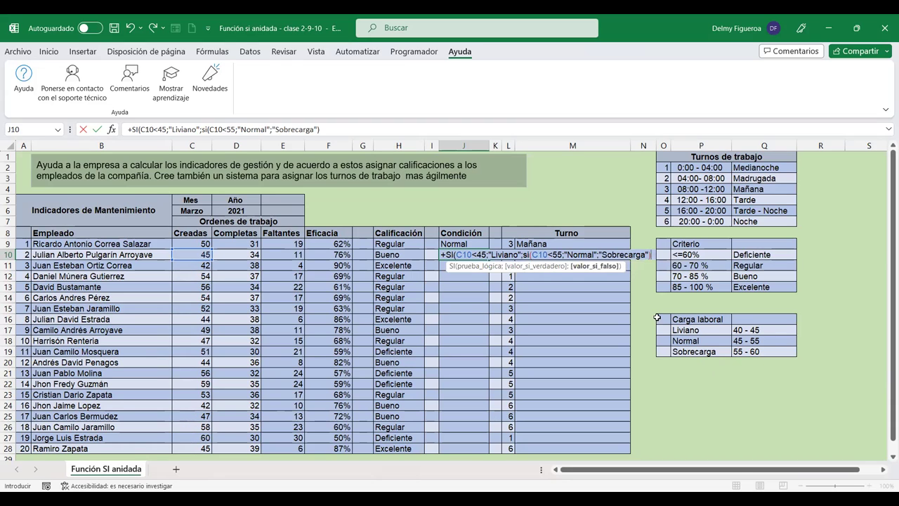
{"action": "type", "text": ")"}
{"action": "key", "text": "Return"}
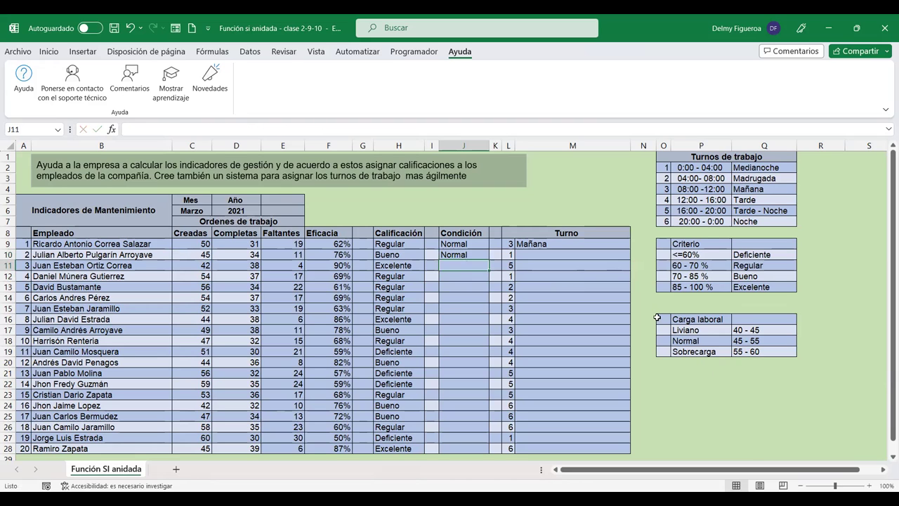
Step: Fill J10's Condición formula down through J28
{"action": "left_click", "coordinate": [469, 255]}
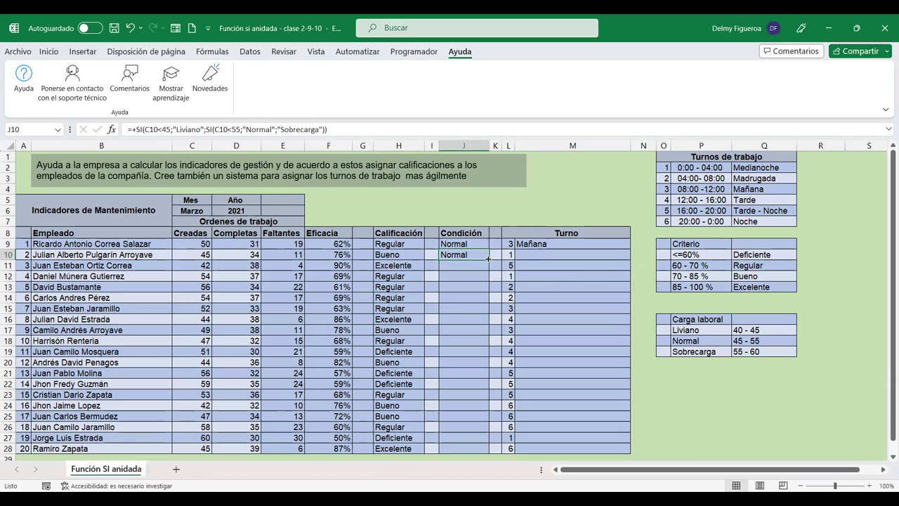
{"action": "left_click_drag", "start_coordinate": [488, 259], "coordinate": [490, 266]}
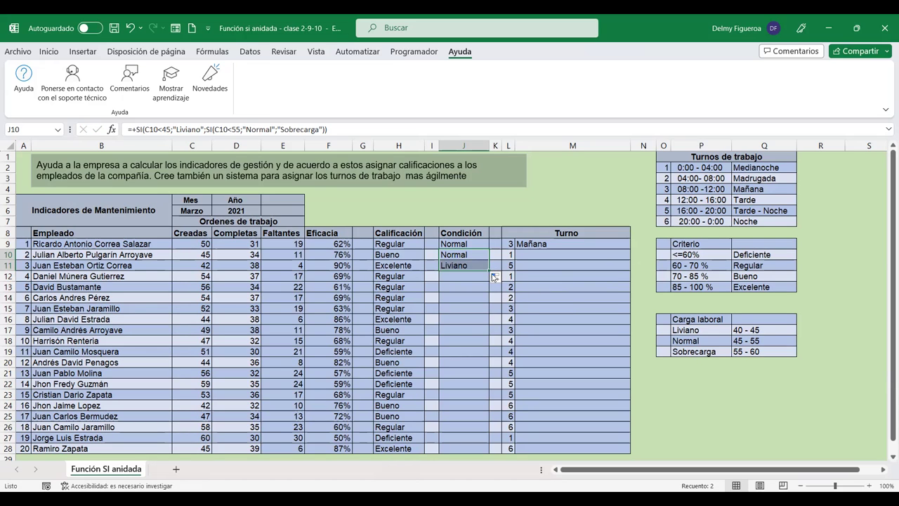
{"action": "left_click_drag", "start_coordinate": [489, 270], "coordinate": [490, 281]}
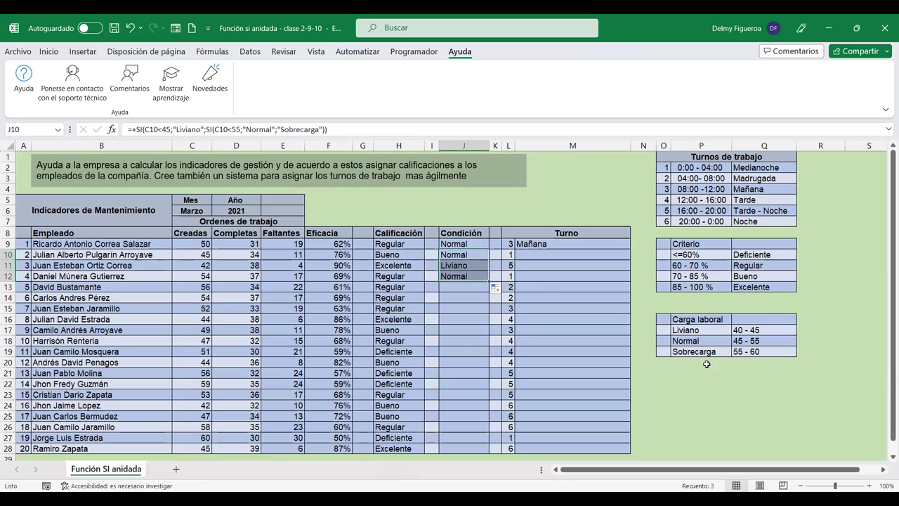
{"action": "left_click_drag", "start_coordinate": [489, 282], "coordinate": [489, 450]}
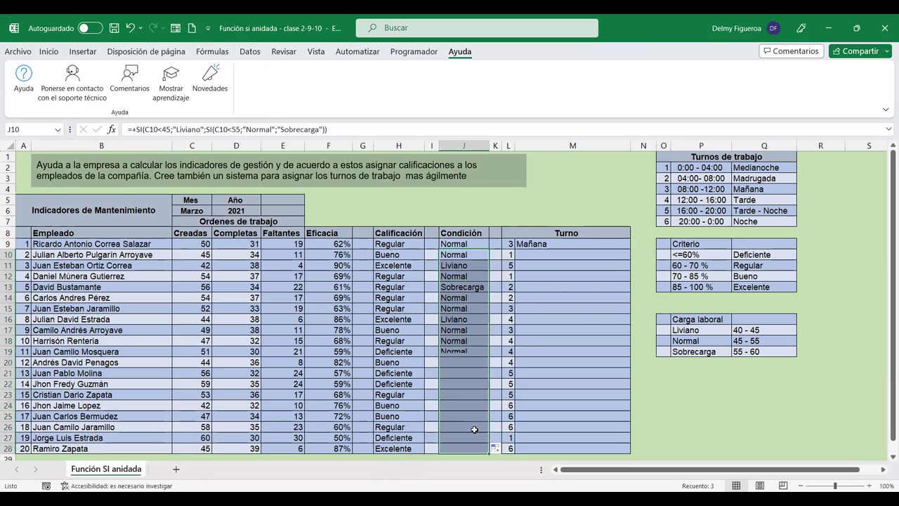
Step: Compare the formulas in J9 and J10 without changing them
{"action": "left_click", "coordinate": [465, 244]}
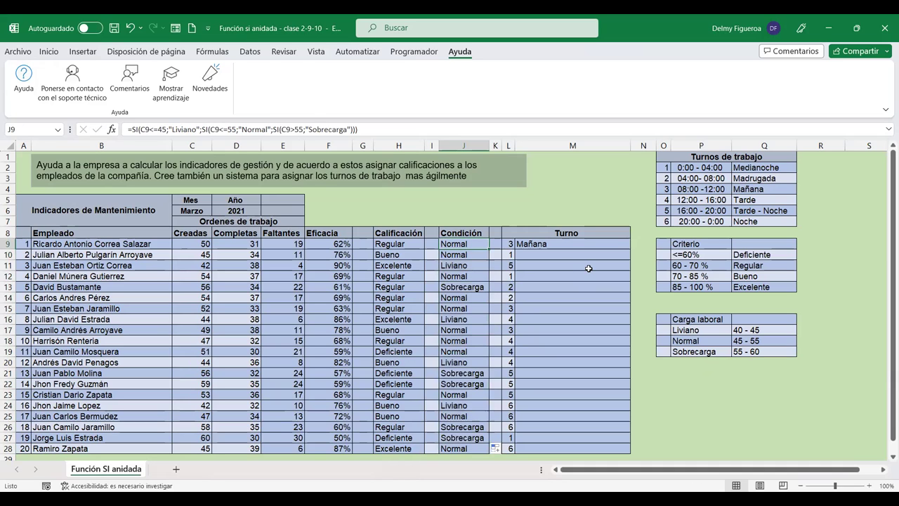
{"action": "key", "text": "F2"}
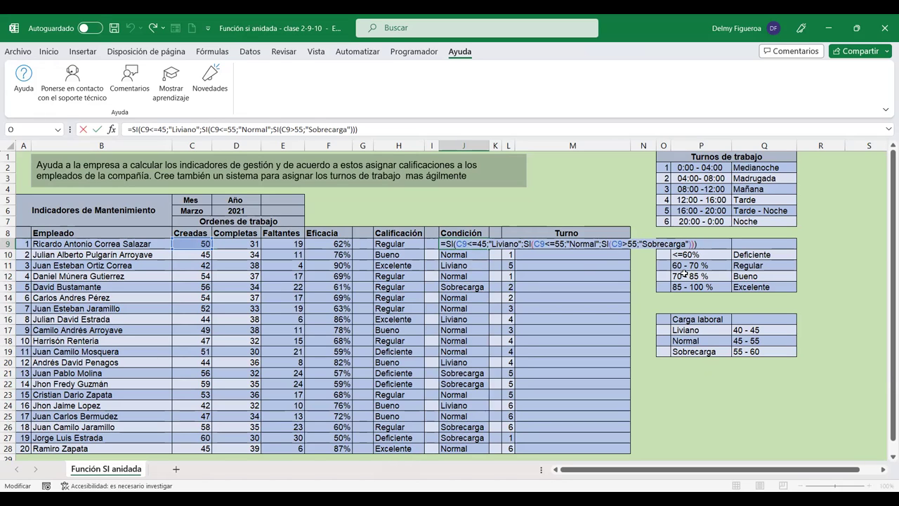
{"action": "key", "text": "Return"}
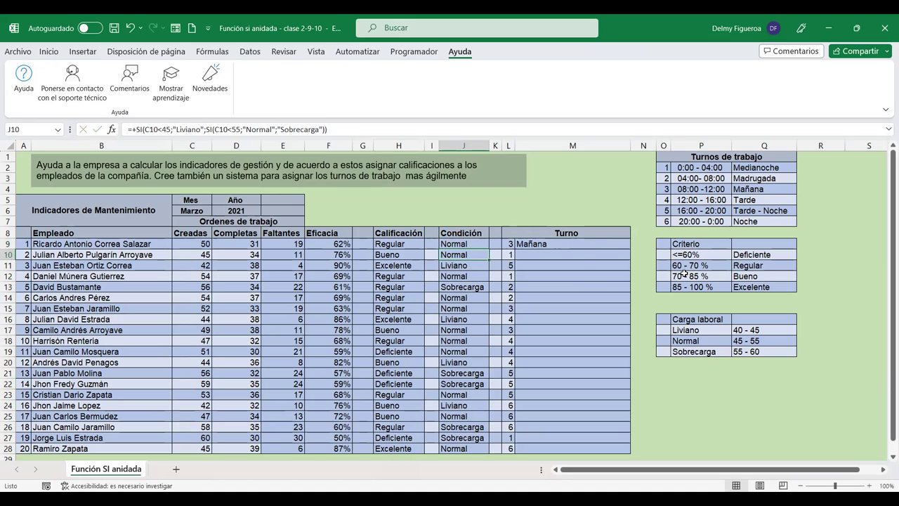
{"action": "key", "text": "F2"}
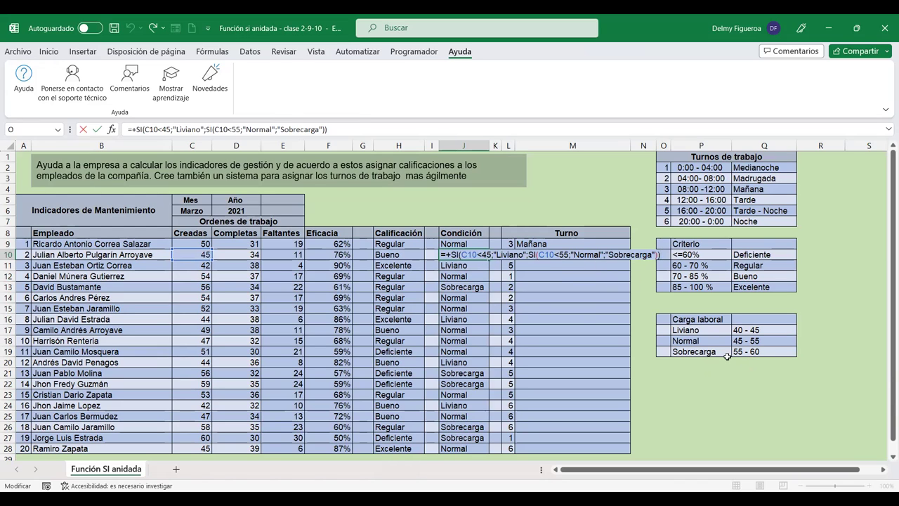
{"action": "left_click", "coordinate": [624, 254]}
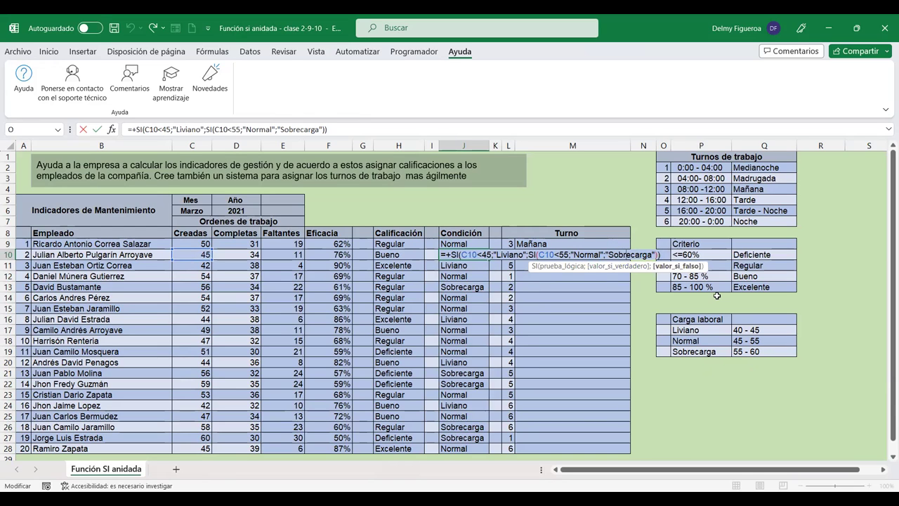
{"action": "key", "text": "Return"}
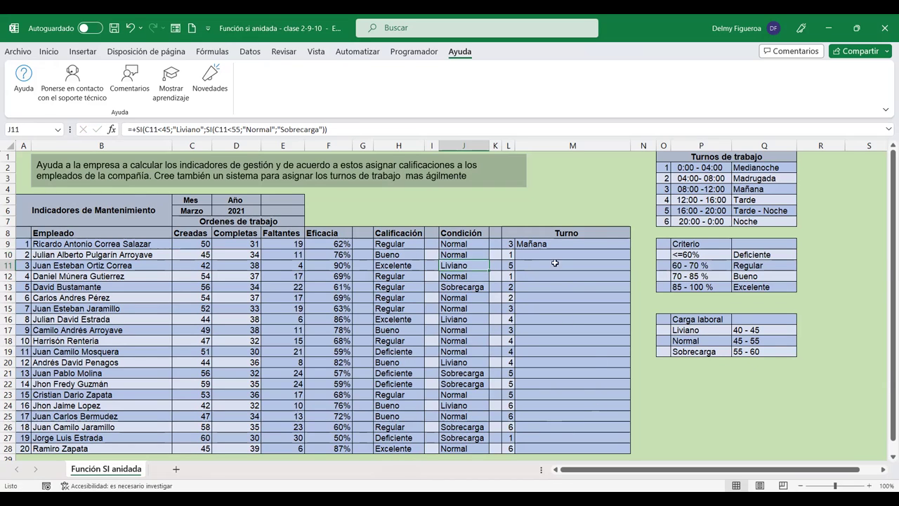
Step: In M10, start +si(L10=1;"Medianoche";si(L10=2;"Madrugada" for shifts 1 and 2
{"action": "left_click", "coordinate": [561, 245]}
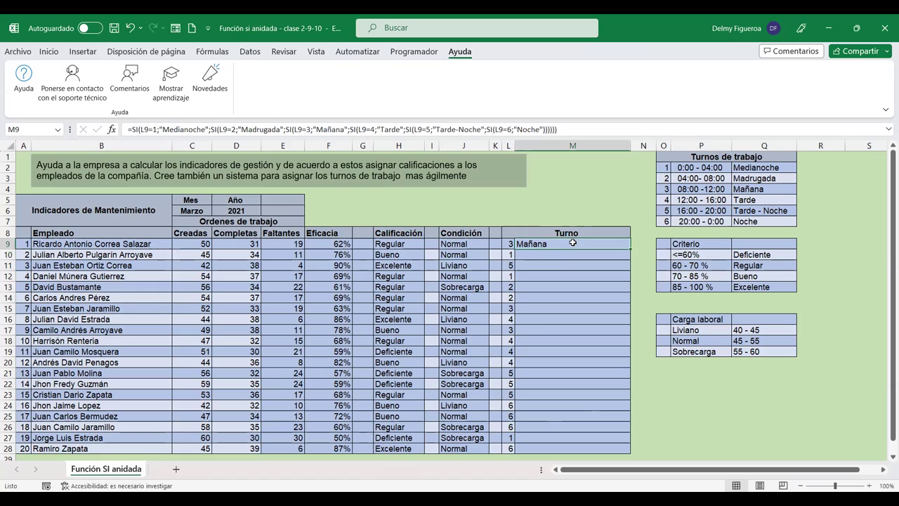
{"action": "left_click", "coordinate": [563, 254]}
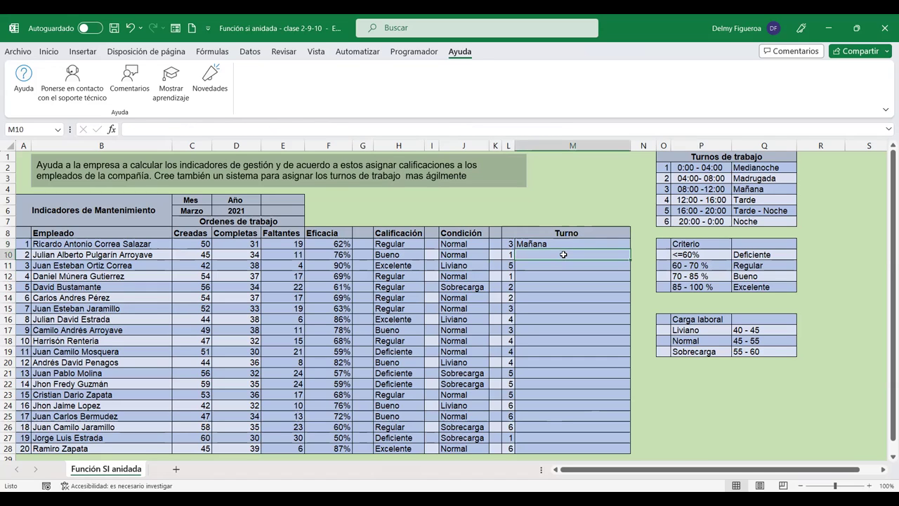
{"action": "type", "text": "+"}
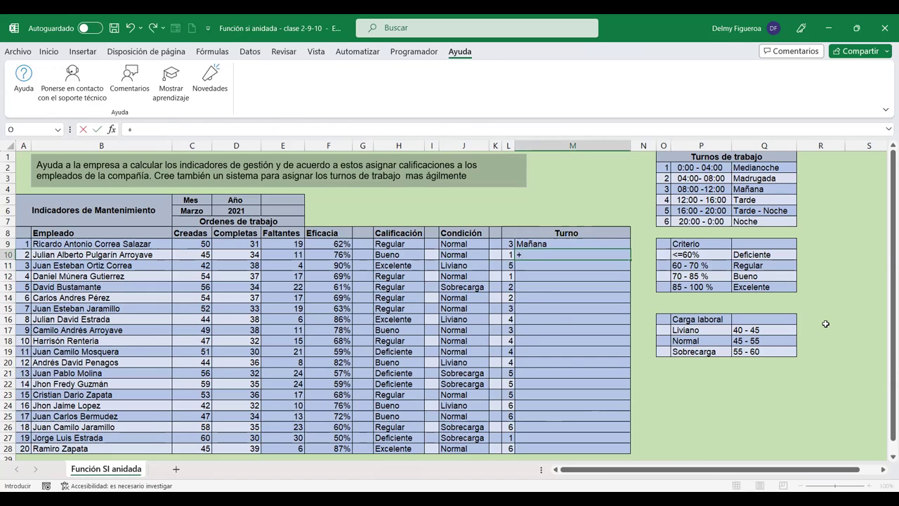
{"action": "type", "text": "si"}
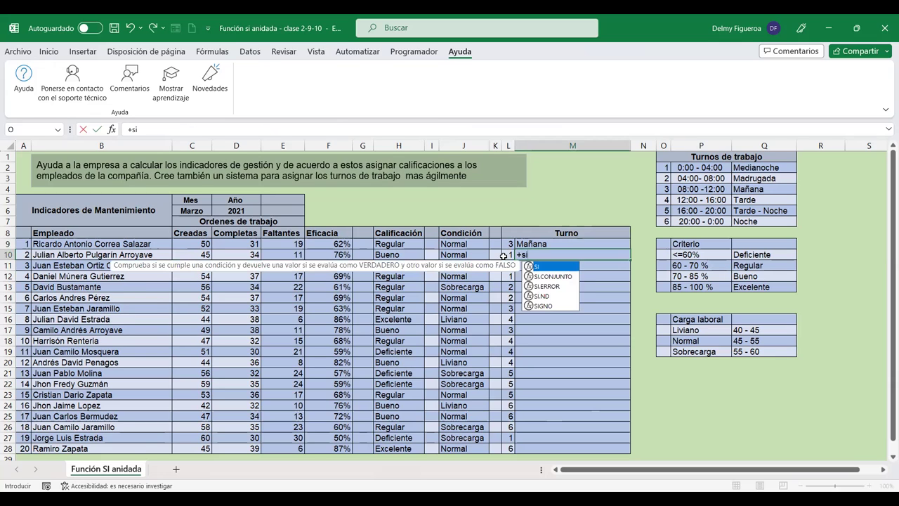
{"action": "left_click", "coordinate": [511, 255]}
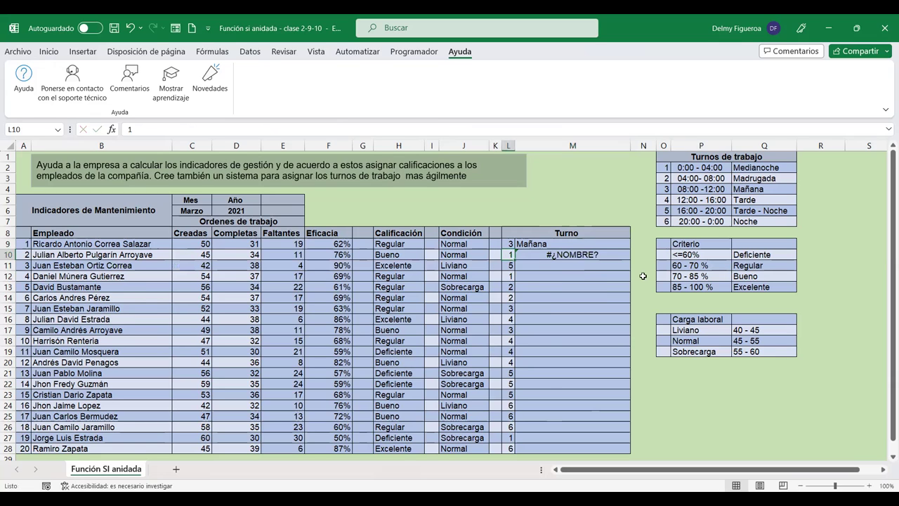
{"action": "left_click", "coordinate": [618, 258]}
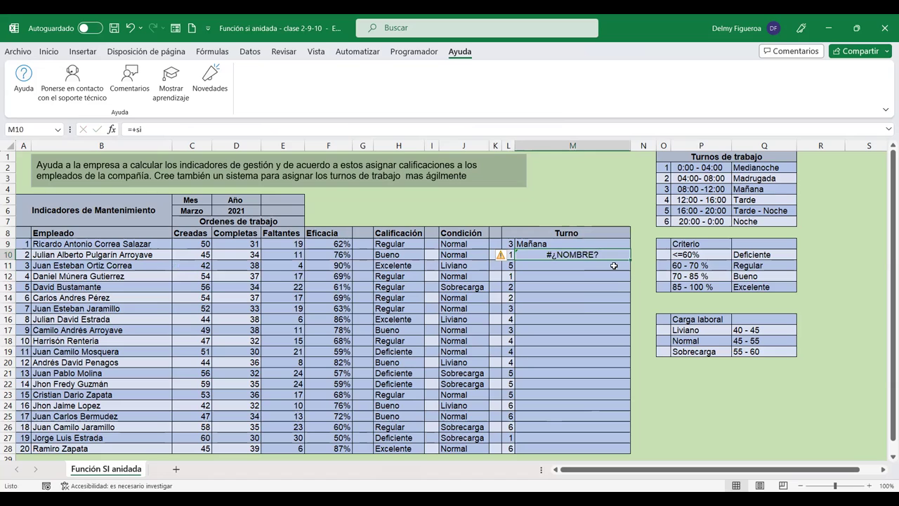
{"action": "type", "text": "+"}
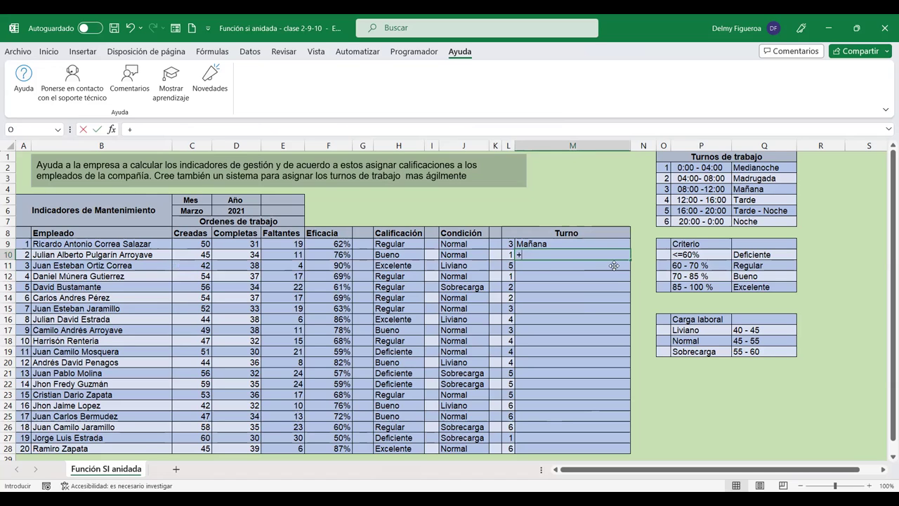
{"action": "type", "text": "si("}
{"action": "left_click", "coordinate": [510, 255]}
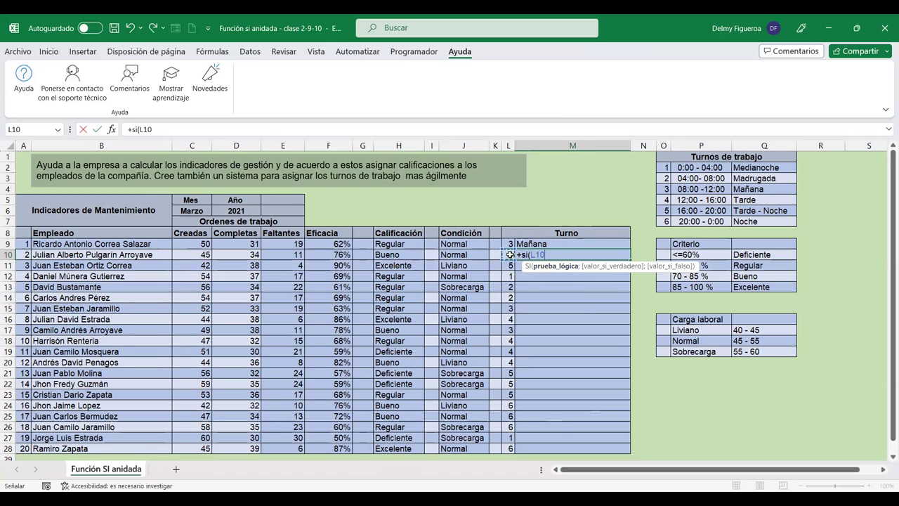
{"action": "type", "text": "=1"}
{"action": "type", "text": ";\"Medianoche\""}
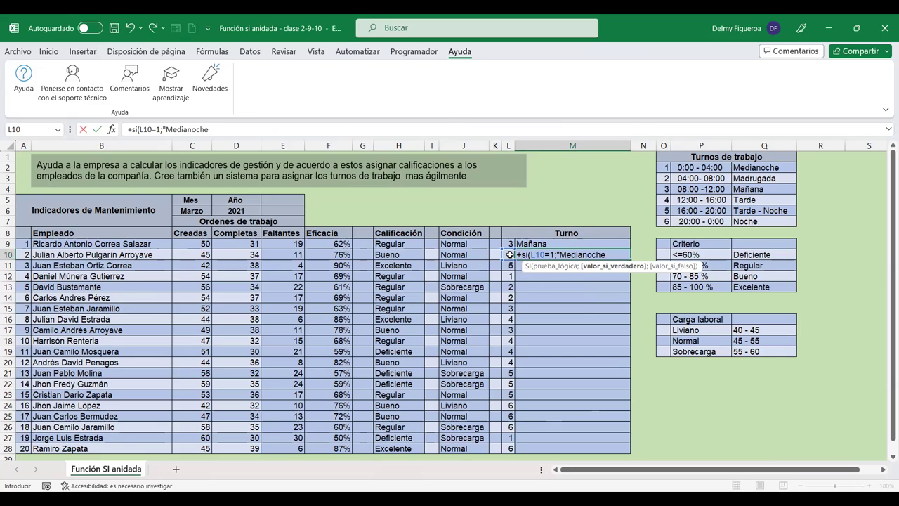
{"action": "type", "text": ";"}
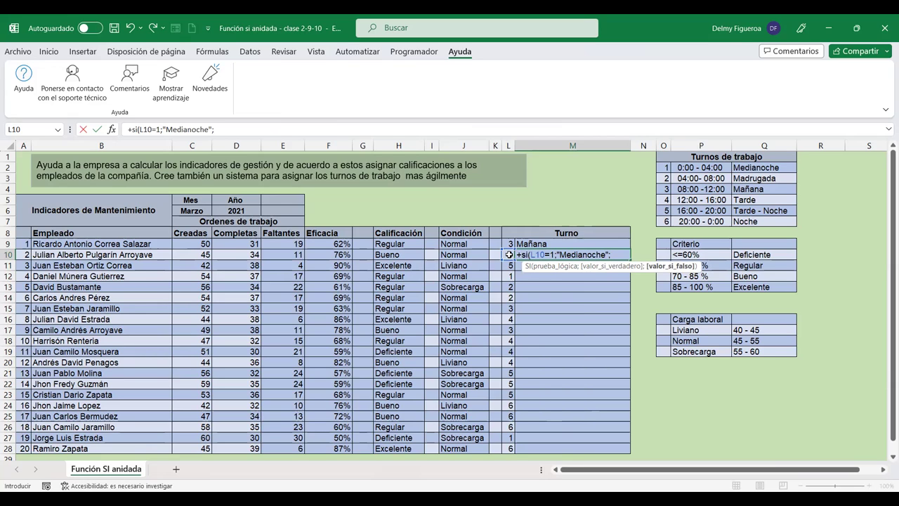
{"action": "type", "text": "si("}
{"action": "left_click", "coordinate": [506, 255]}
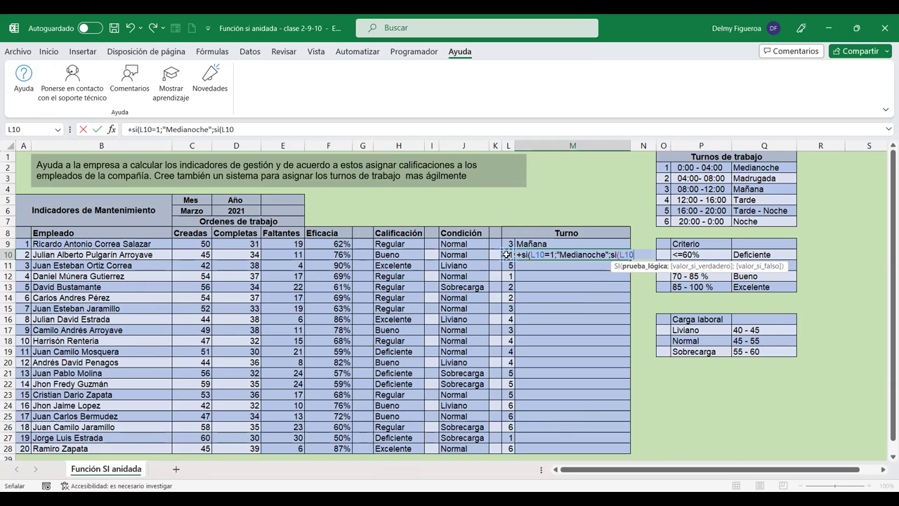
{"action": "type", "text": "=2;\"MAdrugada\";"}
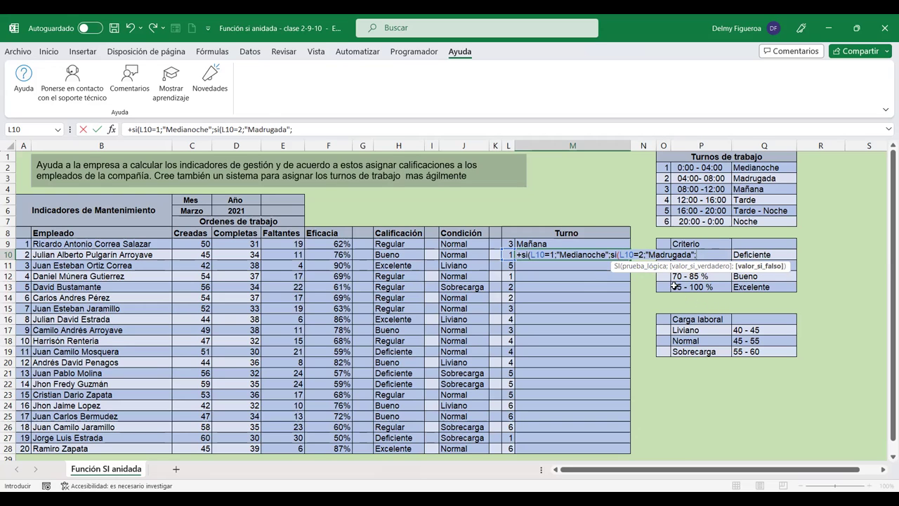
Step: Extend the M10 formula with si(L10=3;"Mañana";si(L10=4;"Tarde"; for shifts 3 and 4
{"action": "left_click", "coordinate": [636, 254]}
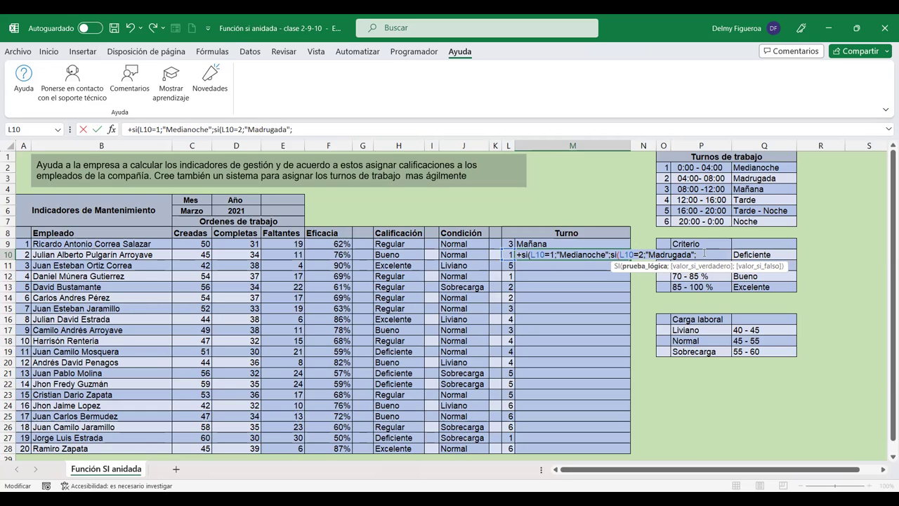
{"action": "left_click", "coordinate": [711, 253]}
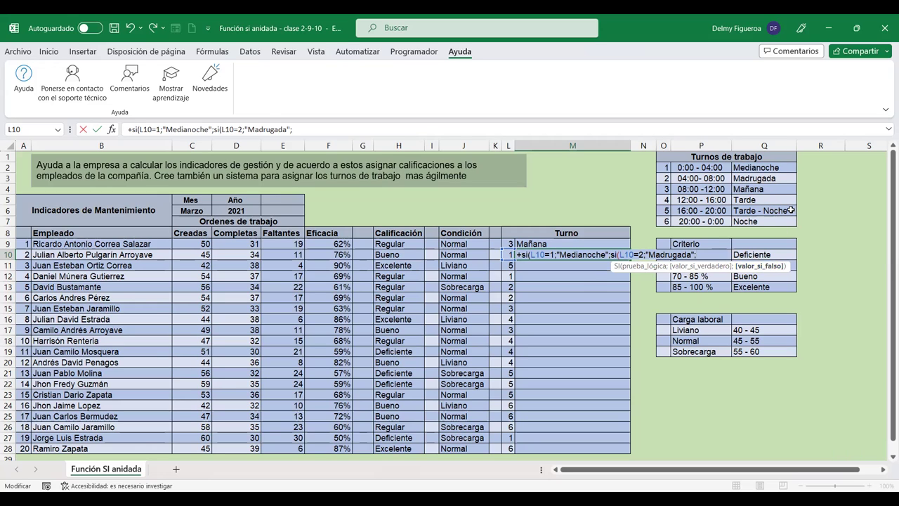
{"action": "type", "text": "si("}
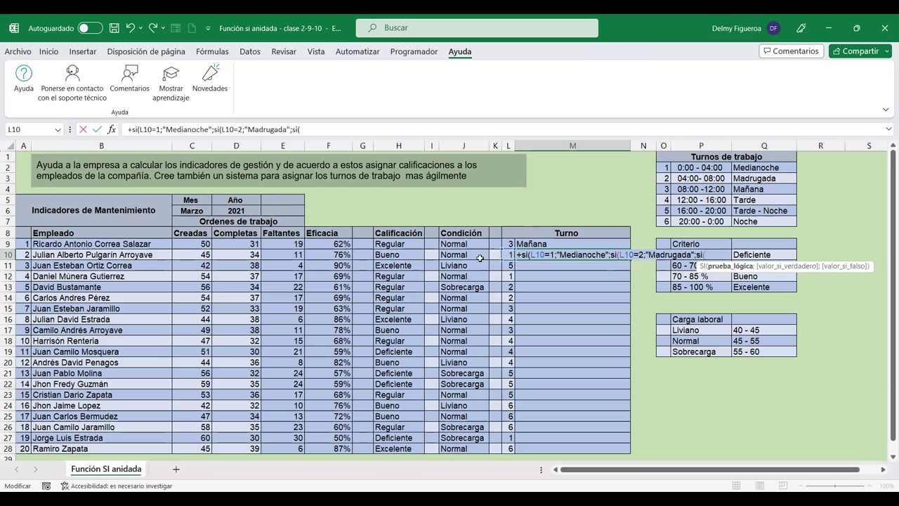
{"action": "left_click", "coordinate": [508, 254]}
{"action": "type", "text": "=3"}
{"action": "type", "text": ";\"Mañana\""}
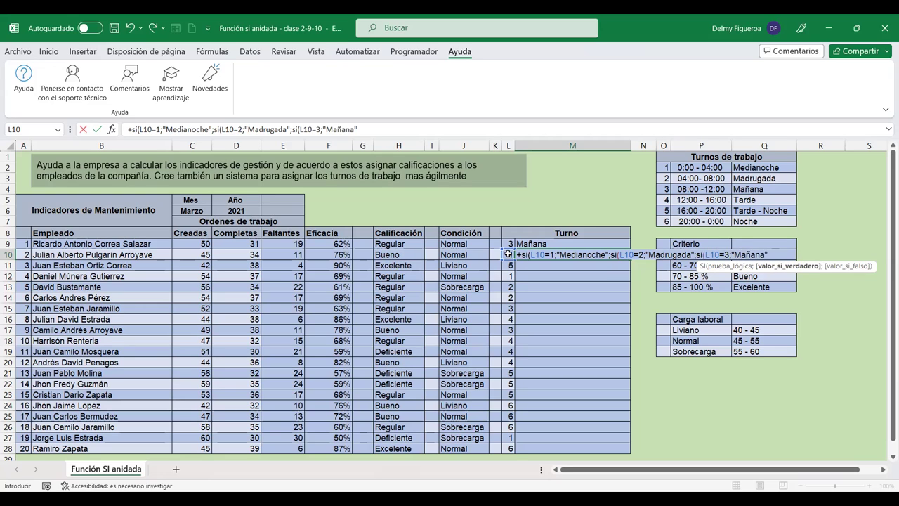
{"action": "type", "text": ";"}
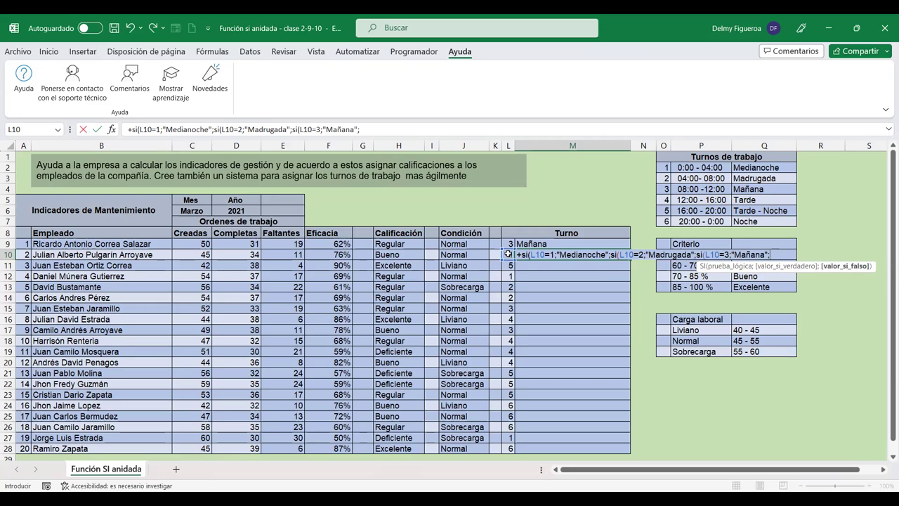
{"action": "type", "text": "si("}
{"action": "left_click", "coordinate": [509, 255]}
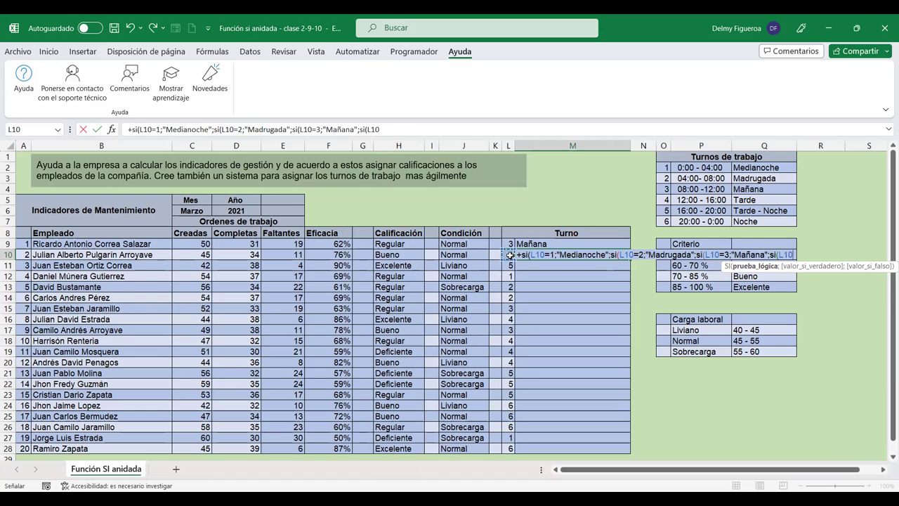
{"action": "type", "text": "=4"}
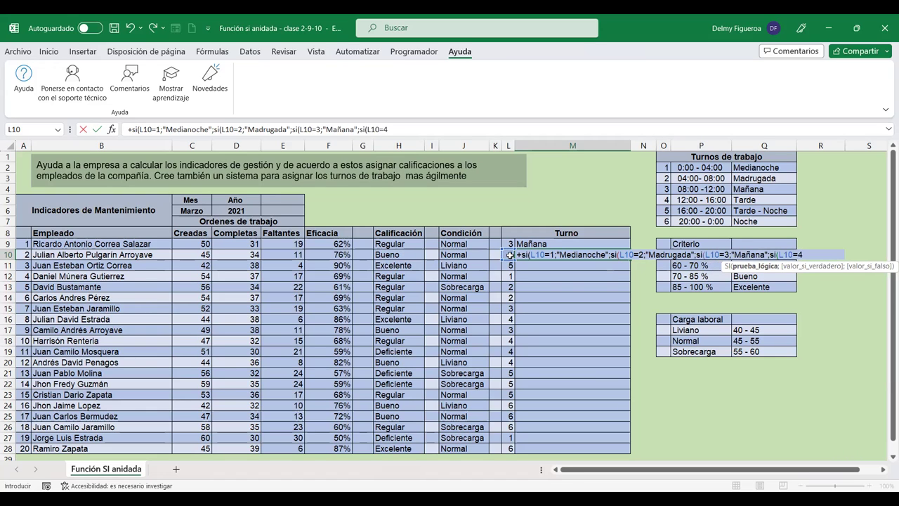
{"action": "type", "text": ";\""}
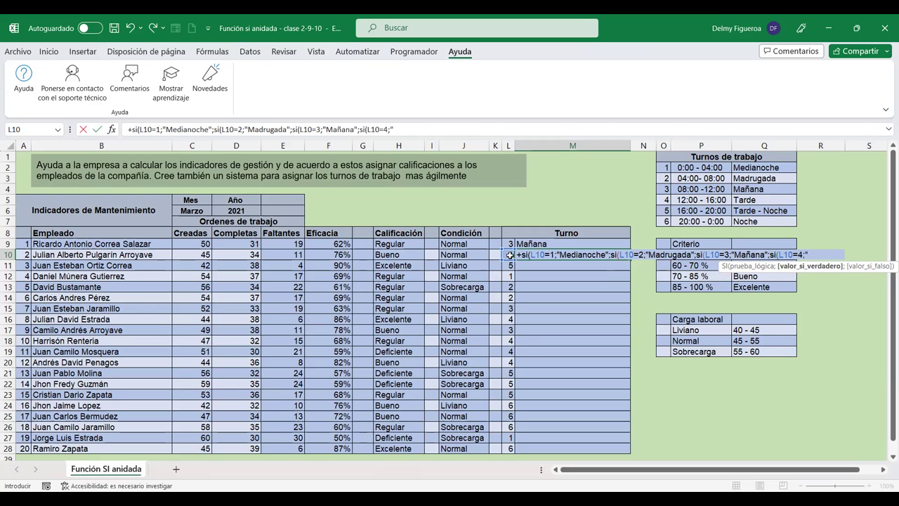
{"action": "type", "text": "Tarde"}
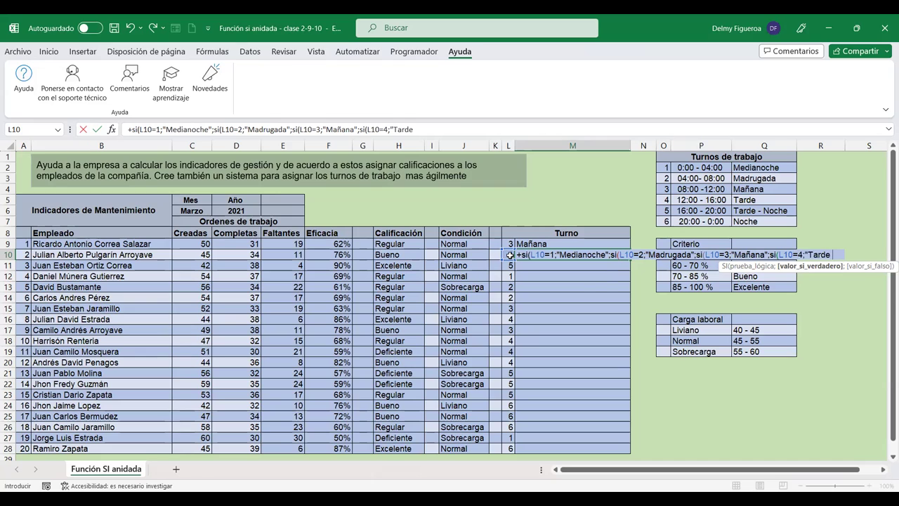
{"action": "key", "text": "BackSpace"}
{"action": "type", "text": "\""}
{"action": "type", "text": ";"}
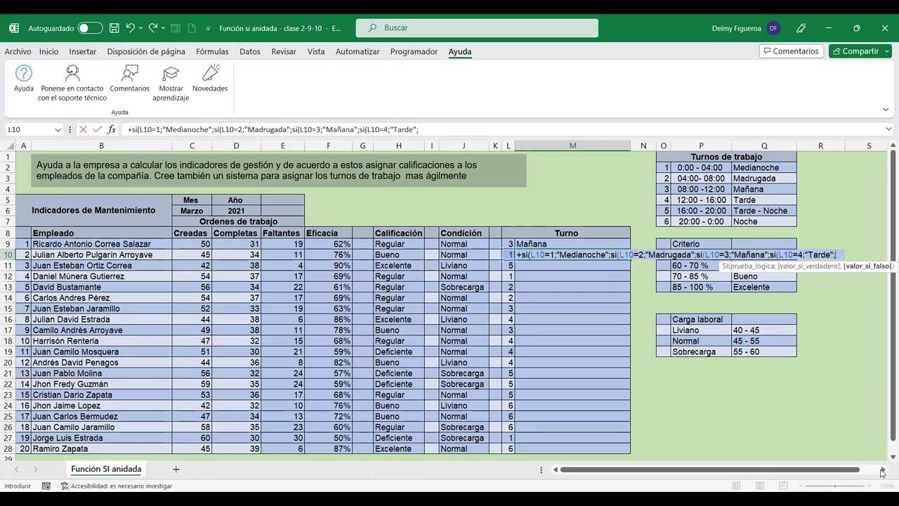
{"action": "left_click", "coordinate": [883, 470]}
{"action": "left_click", "coordinate": [883, 470]}
Step: Finish the M10 formula: shift 5 gives "Tarde-Noche", otherwise "Noche", then close all parentheses and commit
{"action": "left_click", "coordinate": [883, 470]}
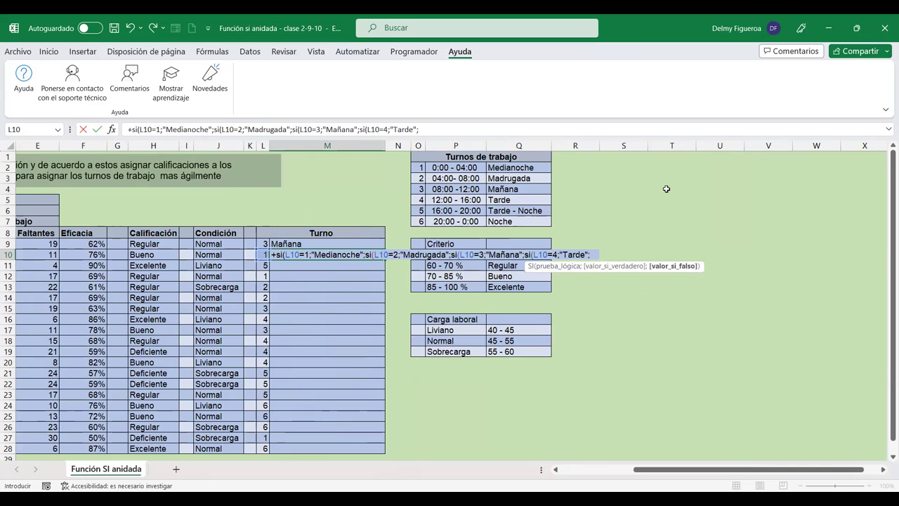
{"action": "type", "text": "si("}
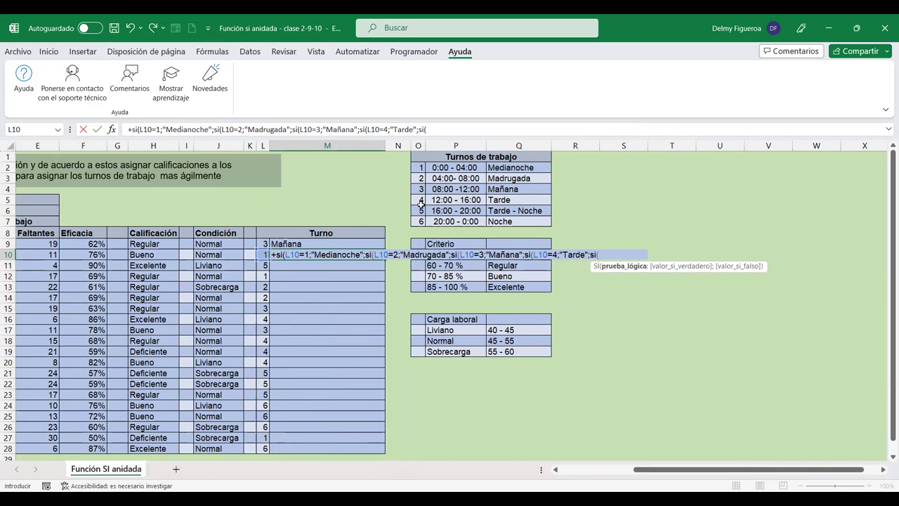
{"action": "left_click", "coordinate": [261, 255]}
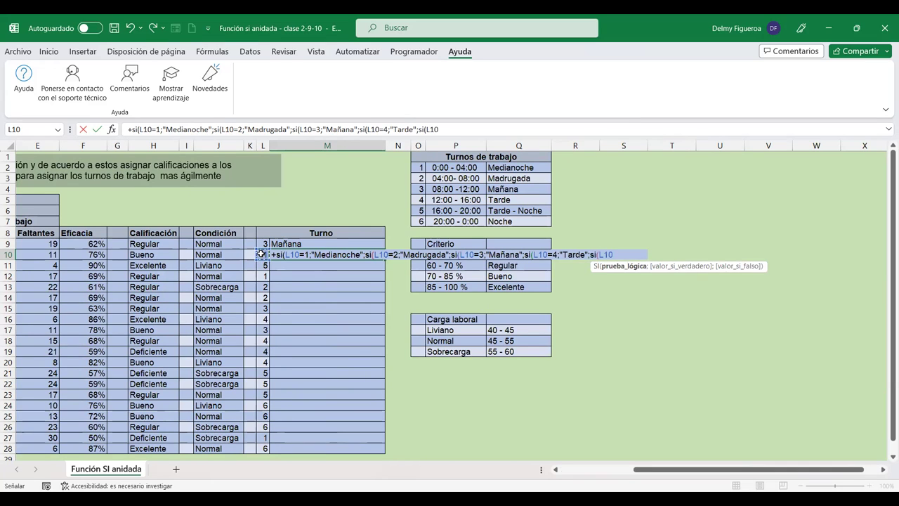
{"action": "type", "text": "="}
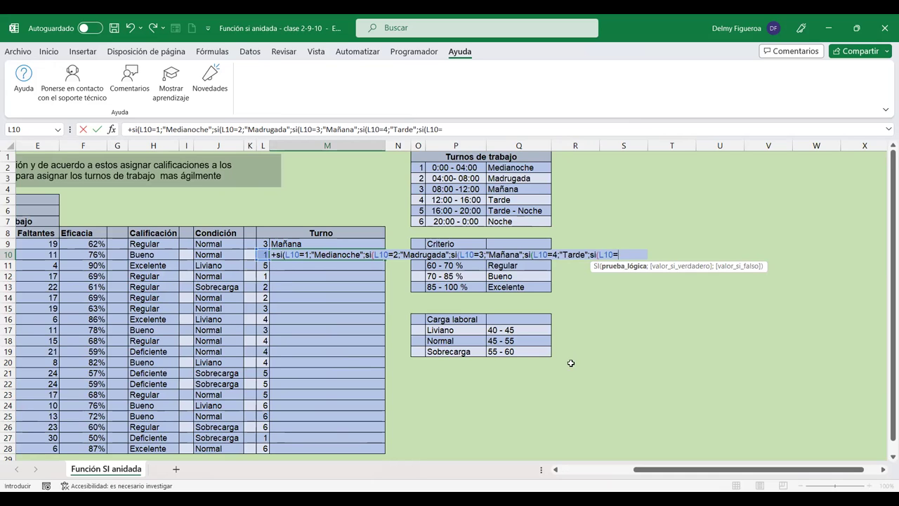
{"action": "type", "text": "5"}
{"action": "type", "text": ";"}
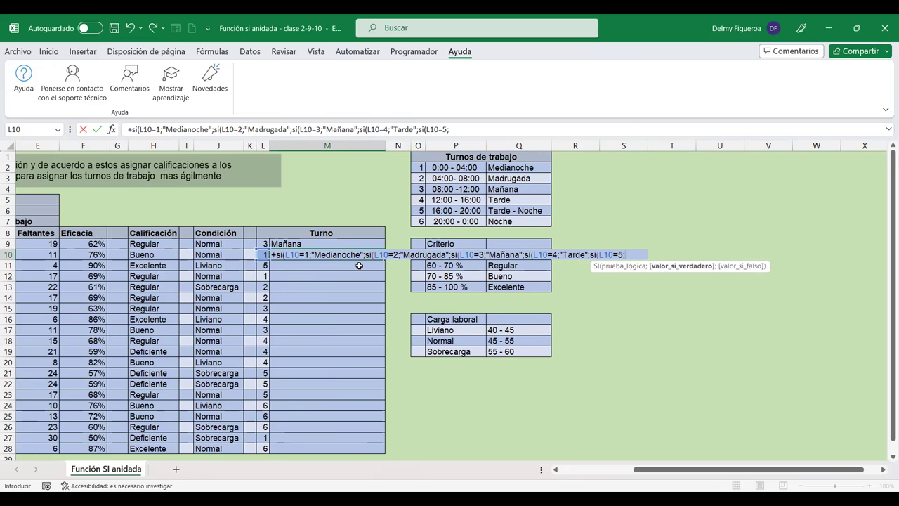
{"action": "type", "text": "\"Tarde"}
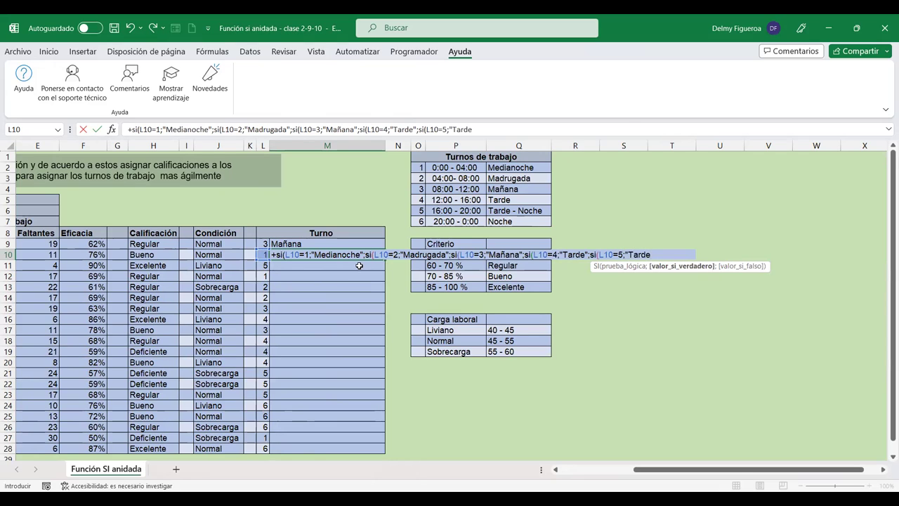
{"action": "type", "text": "-Noche\""}
{"action": "type", "text": ";"}
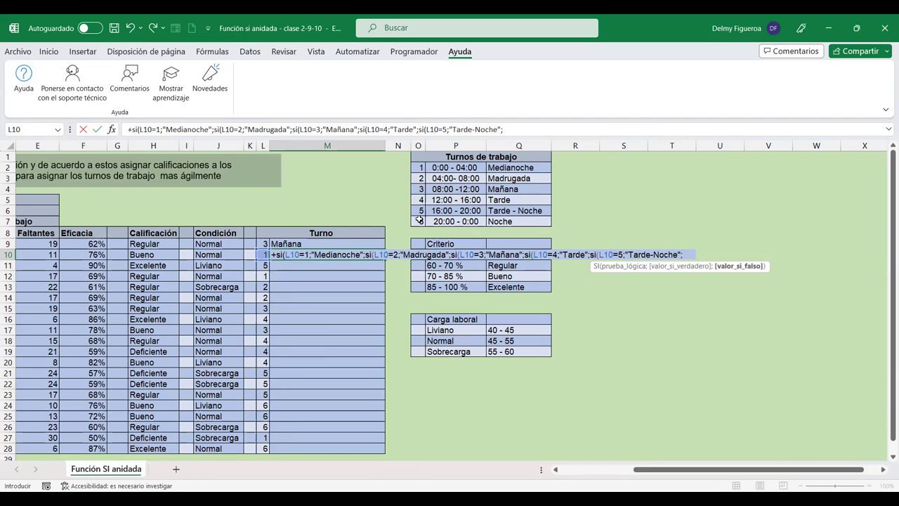
{"action": "type", "text": "\"Noche\""}
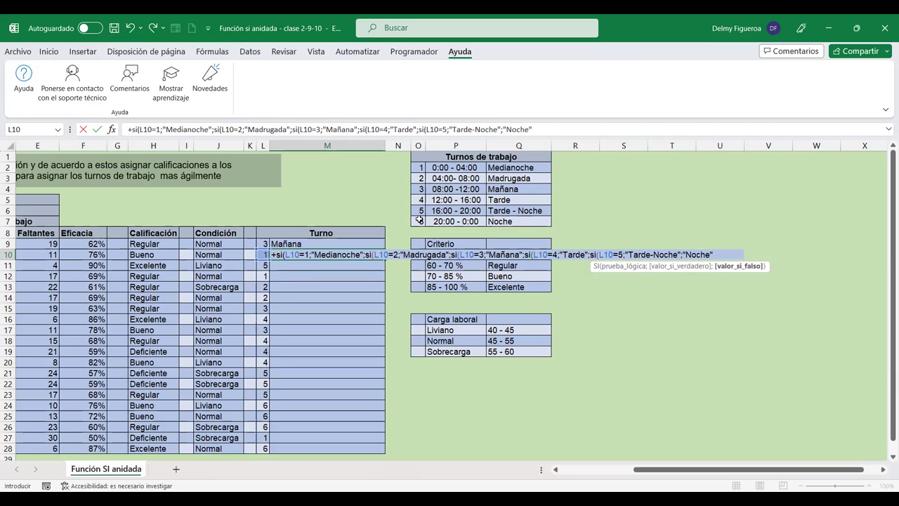
{"action": "type", "text": ")"}
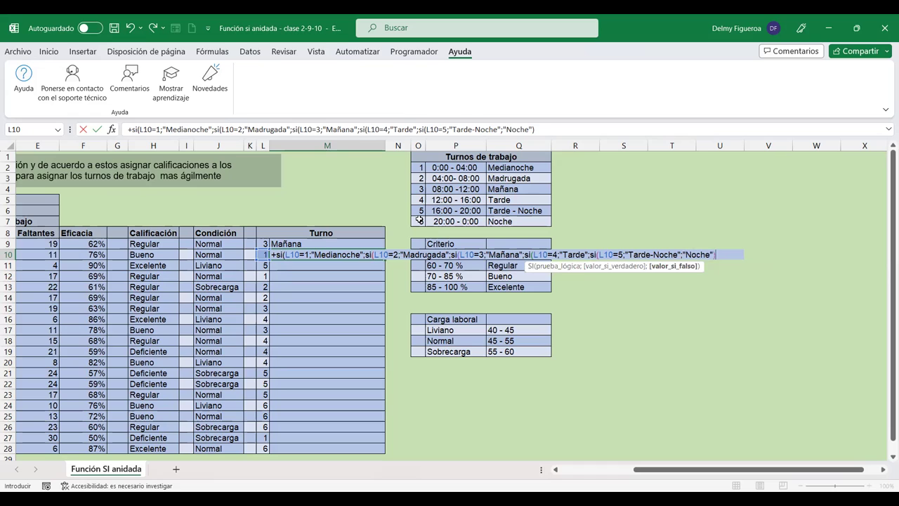
{"action": "type", "text": ")))"}
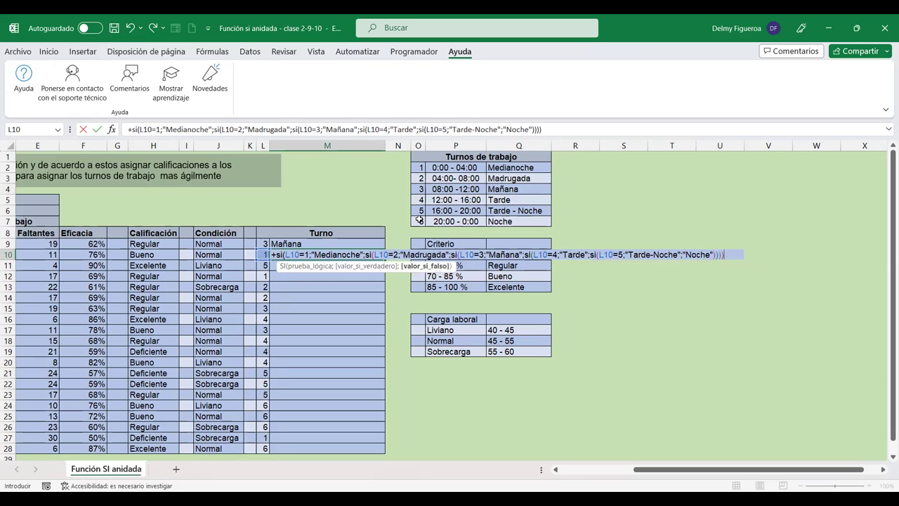
{"action": "type", "text": ")"}
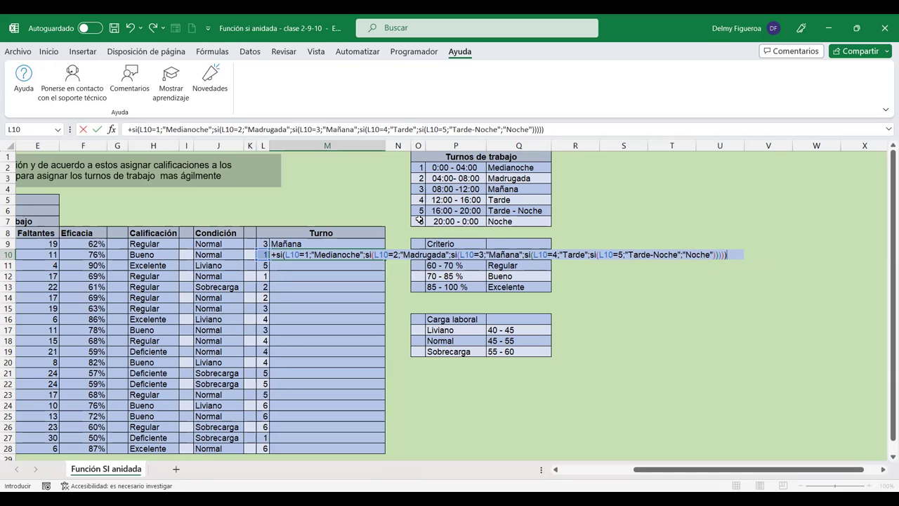
{"action": "key", "text": "Return"}
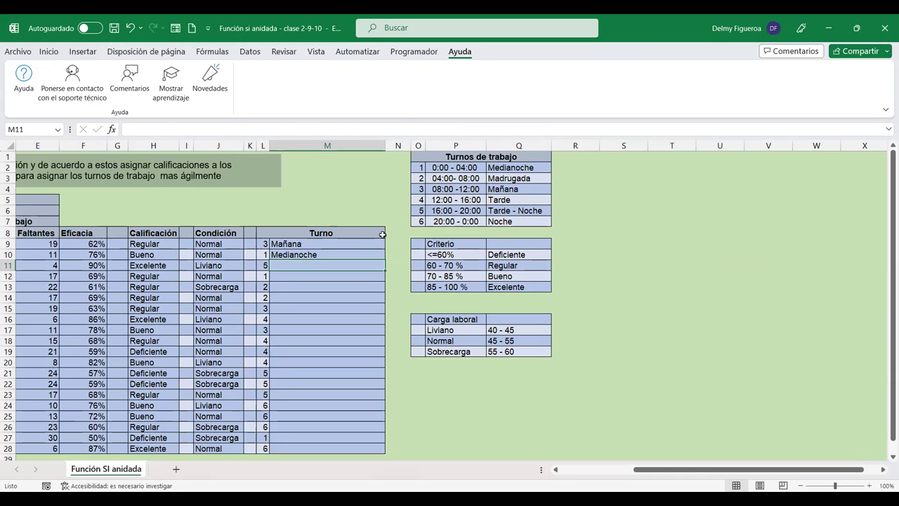
Step: Copy M10's shift formula down the Turno column through M28
{"action": "left_click", "coordinate": [354, 257]}
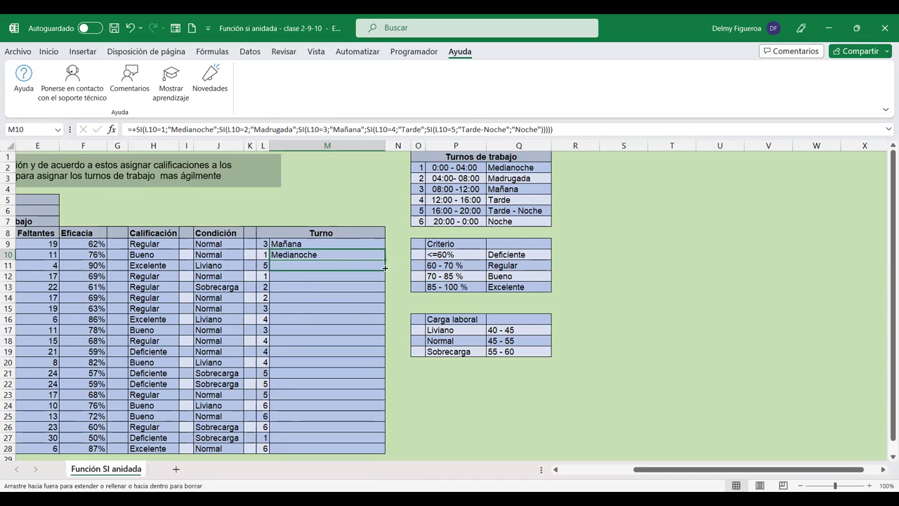
{"action": "left_click_drag", "start_coordinate": [384, 258], "coordinate": [386, 271]}
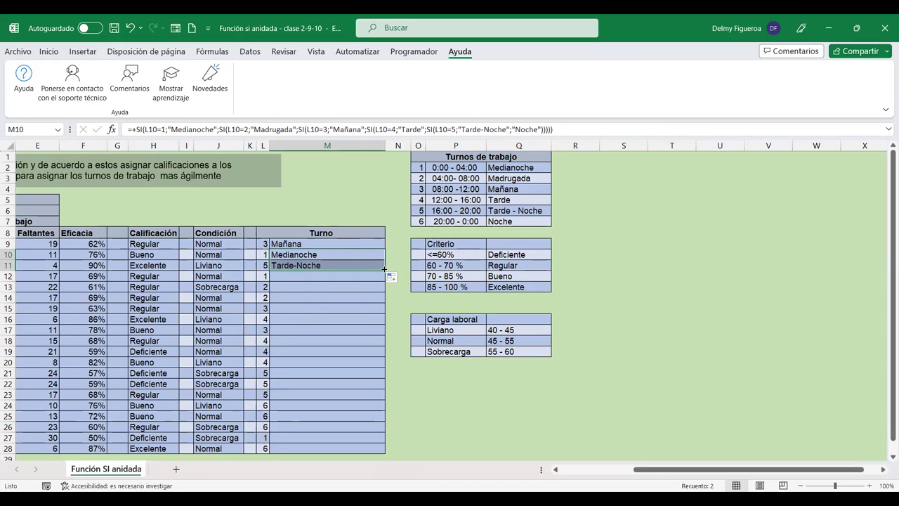
{"action": "left_click_drag", "start_coordinate": [384, 269], "coordinate": [393, 439]}
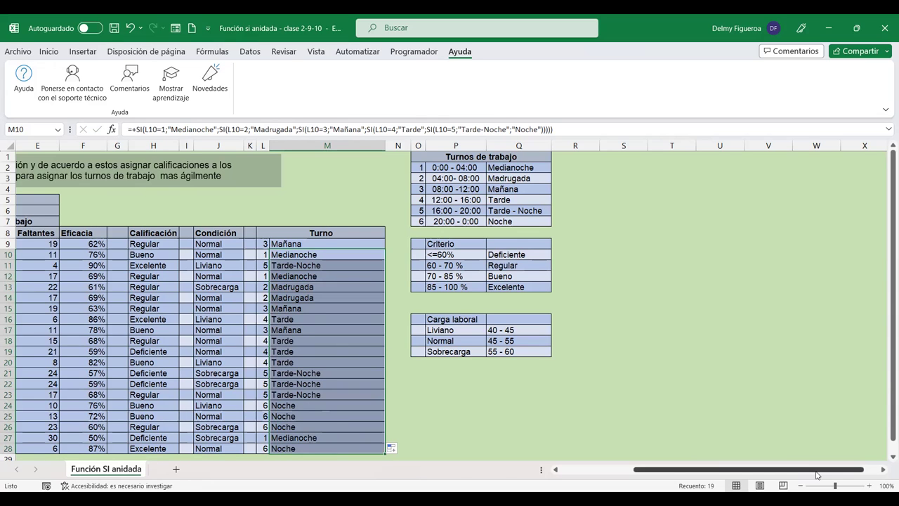
{"action": "scroll", "coordinate": [817, 475], "scroll_direction": "left", "scroll_amount": 3}
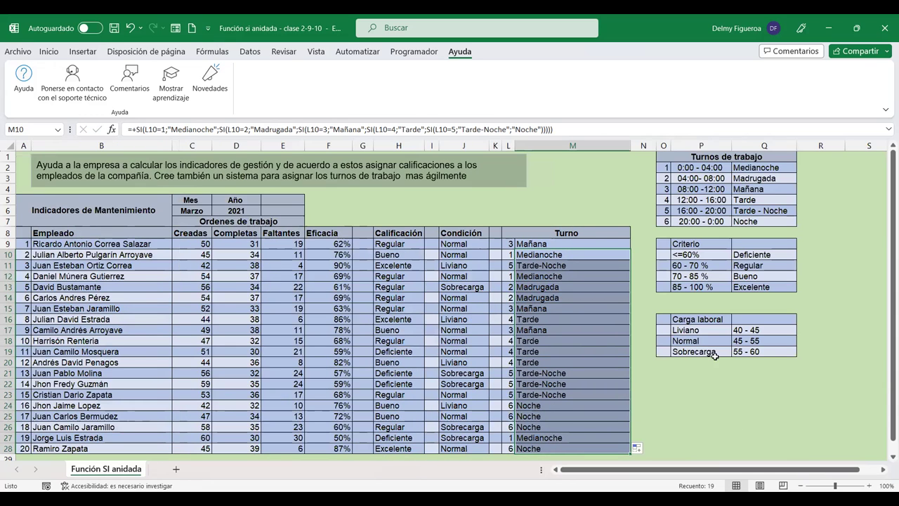
{"action": "left_click", "coordinate": [462, 241]}
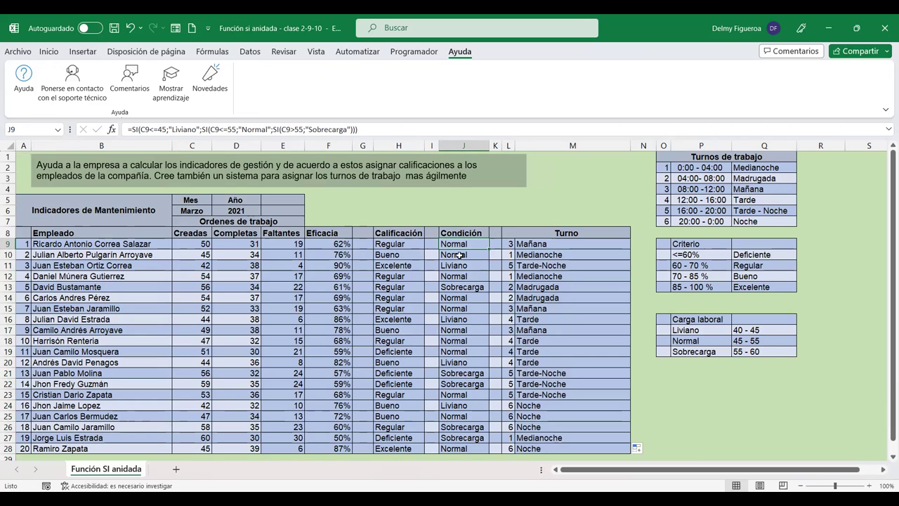
Step: Insert a blank column before Condición, copy the Condición header into J8, and widen column J
{"action": "left_click", "coordinate": [466, 145]}
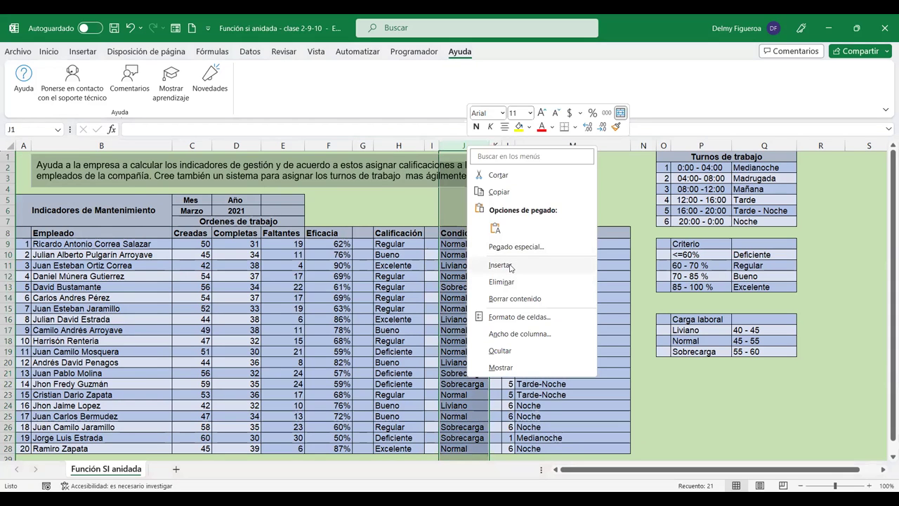
{"action": "left_click", "coordinate": [509, 265]}
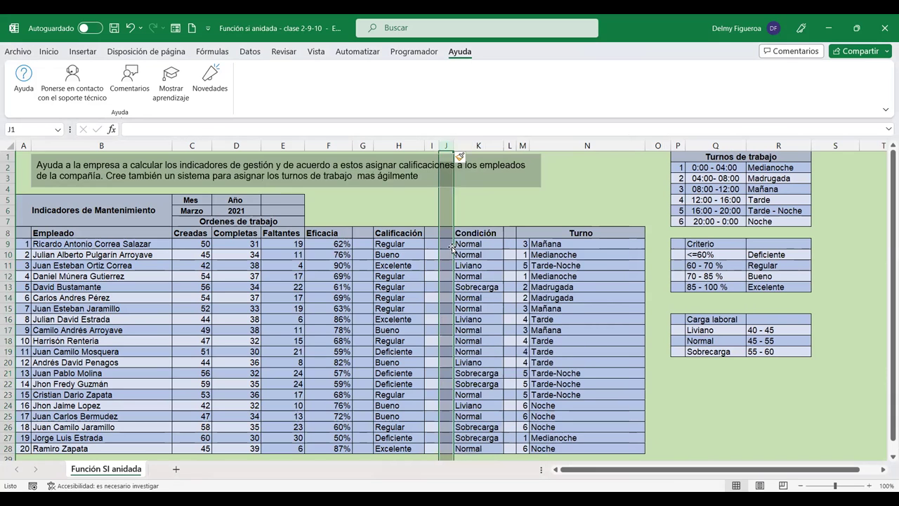
{"action": "left_click", "coordinate": [483, 232]}
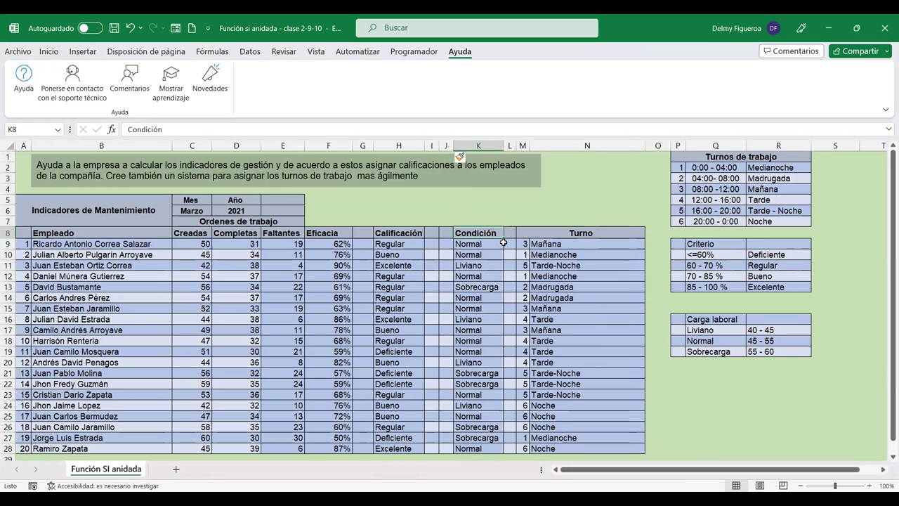
{"action": "left_click_drag", "start_coordinate": [504, 242], "coordinate": [445, 232]}
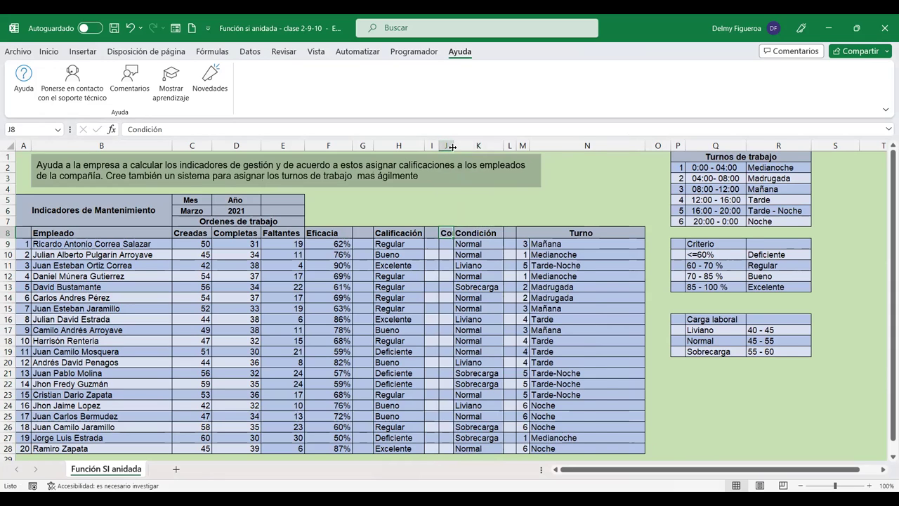
{"action": "left_click_drag", "start_coordinate": [452, 146], "coordinate": [485, 146]}
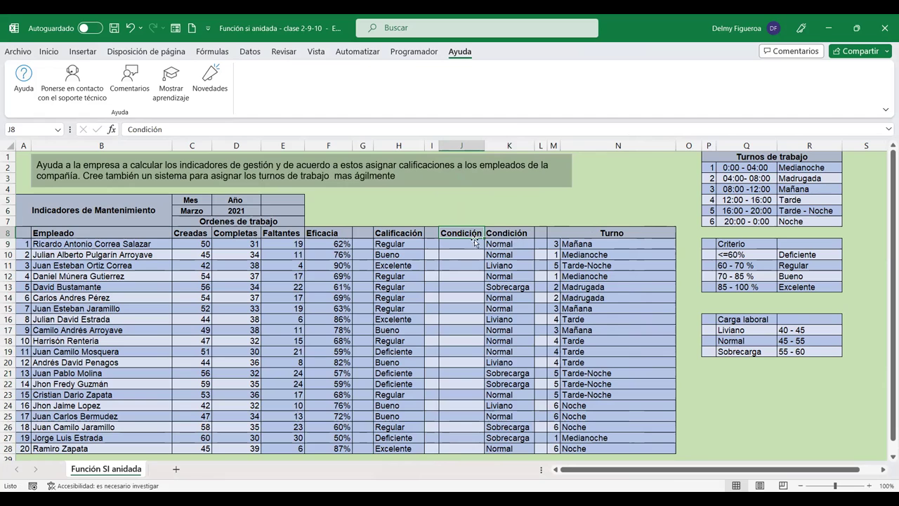
Step: Copy the Condición formula from K10 into the new J9 cell
{"action": "left_click", "coordinate": [515, 243]}
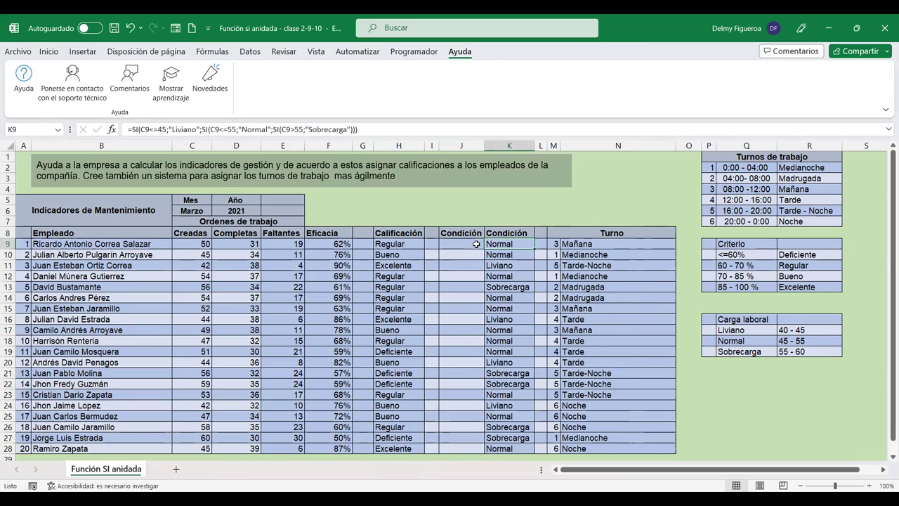
{"action": "left_click", "coordinate": [527, 254]}
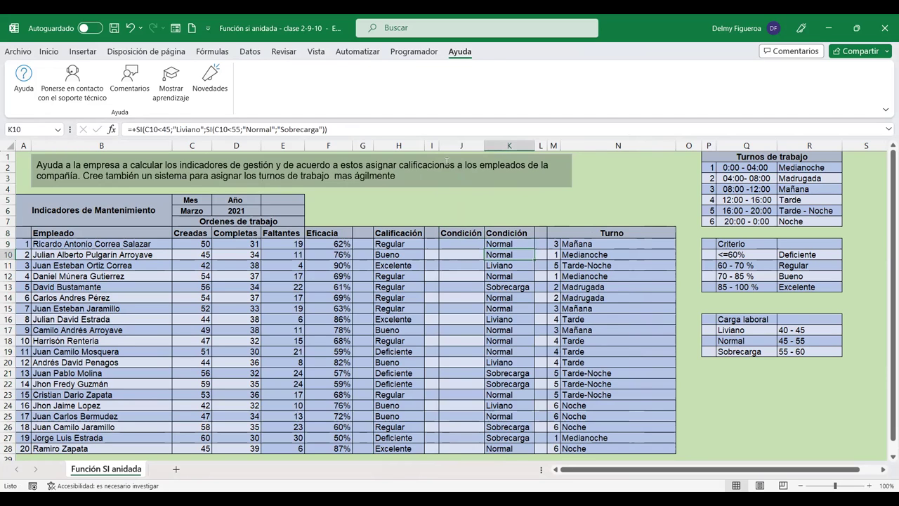
{"action": "left_click_drag", "start_coordinate": [369, 130], "coordinate": [94, 129]}
{"action": "key", "text": "ctrl+c"}
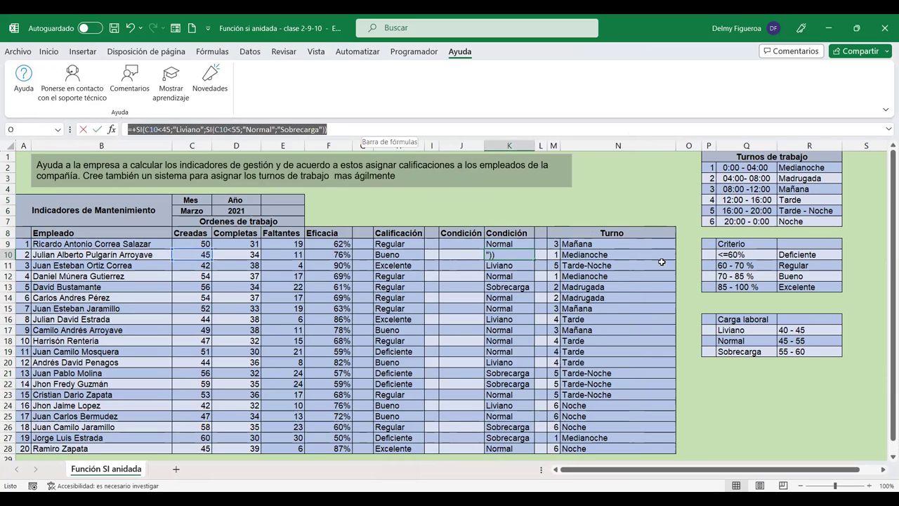
{"action": "key", "text": "Return"}
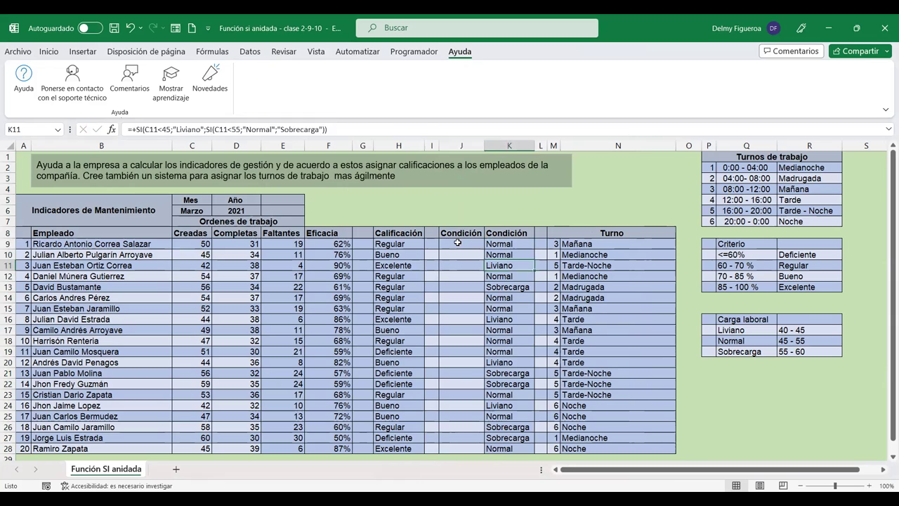
{"action": "left_click", "coordinate": [457, 243]}
{"action": "key", "text": "ctrl+v"}
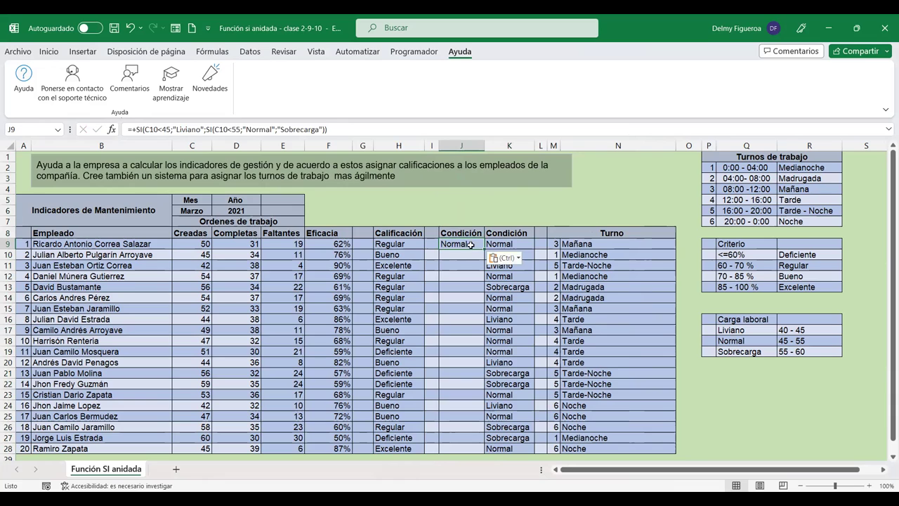
Step: Fix J9's formula so both conditions reference C9, making it show Normal
{"action": "left_click", "coordinate": [521, 242]}
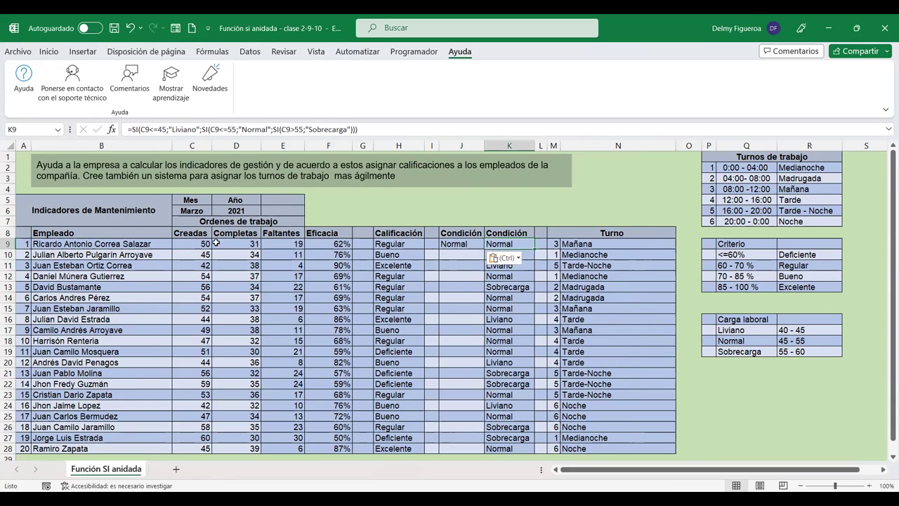
{"action": "left_click", "coordinate": [465, 243]}
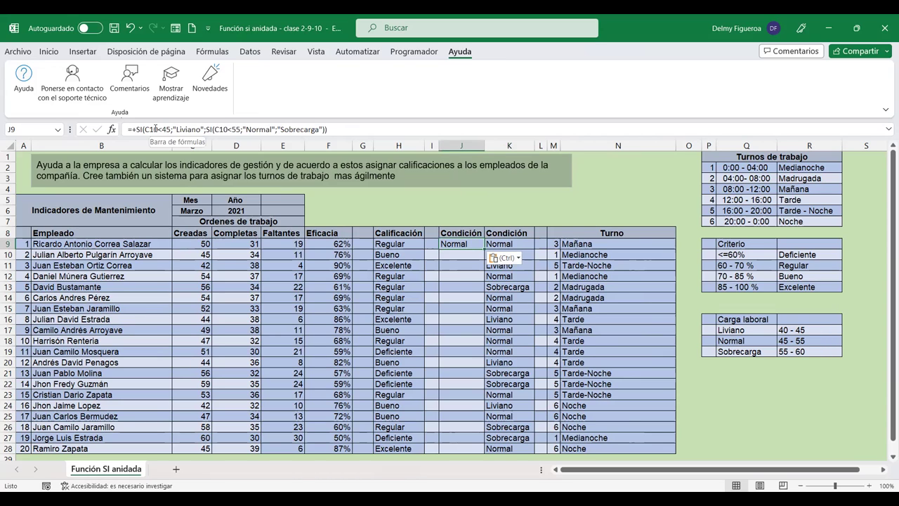
{"action": "left_click", "coordinate": [518, 255]}
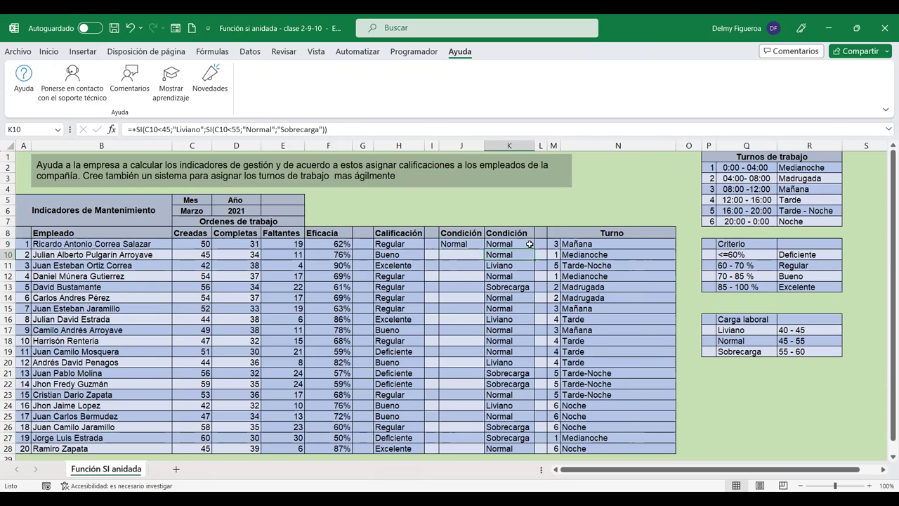
{"action": "left_click", "coordinate": [524, 242]}
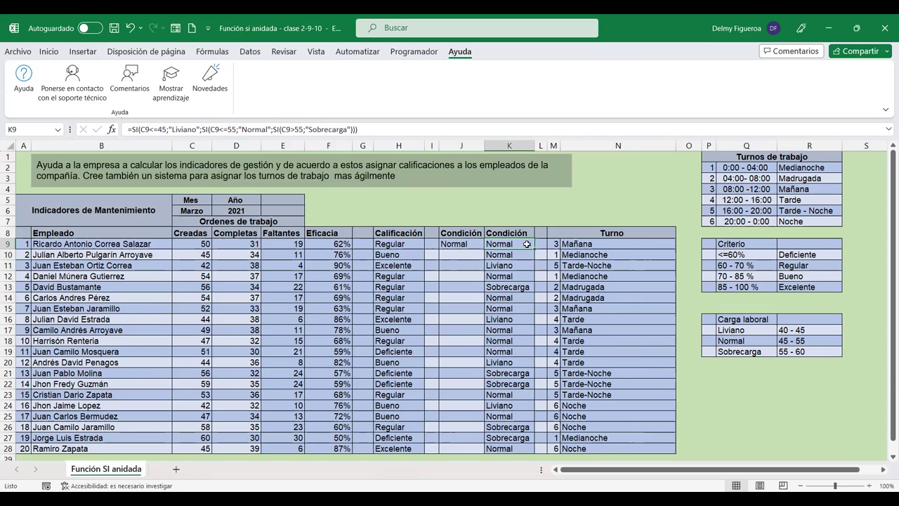
{"action": "left_click", "coordinate": [520, 253]}
{"action": "left_click", "coordinate": [467, 243]}
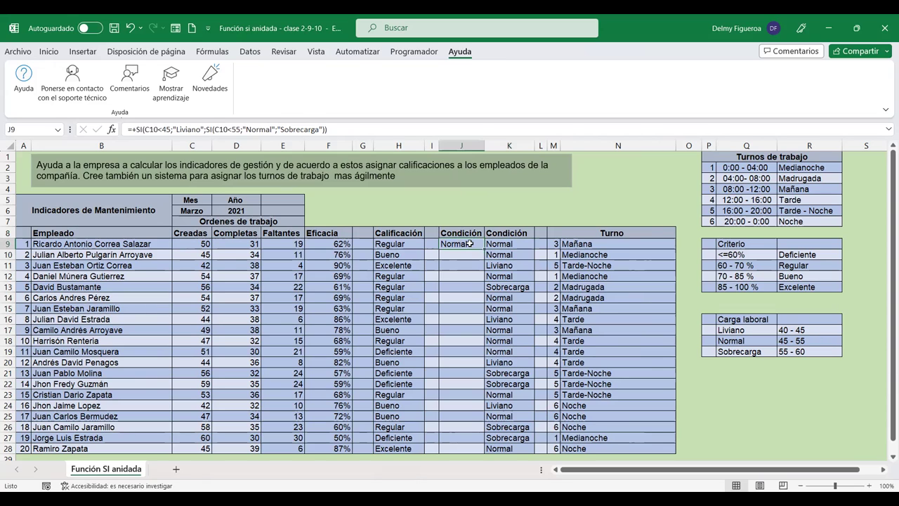
{"action": "left_click", "coordinate": [156, 129]}
{"action": "key", "text": "BackSpace"}
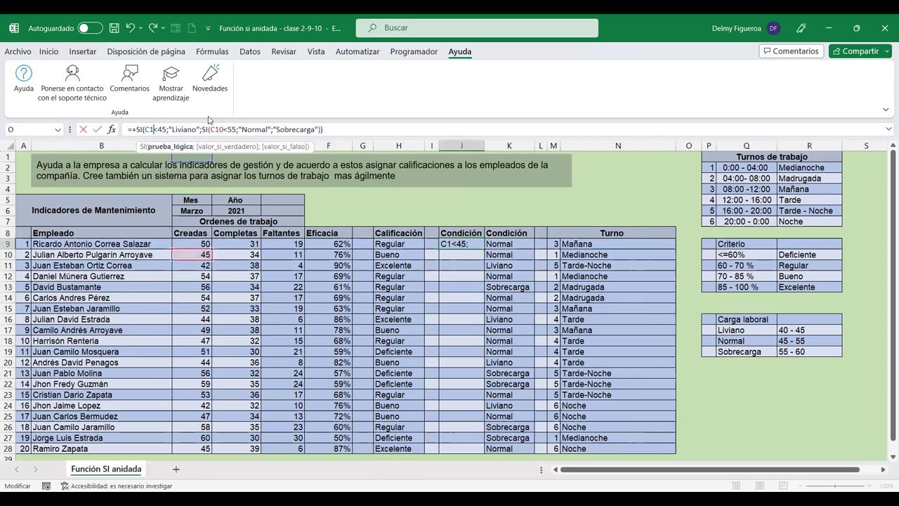
{"action": "type", "text": "9"}
{"action": "key", "text": "Right"}
{"action": "key", "text": "Right"}
{"action": "key", "text": "Right"}
{"action": "key", "text": "BackSpace"}
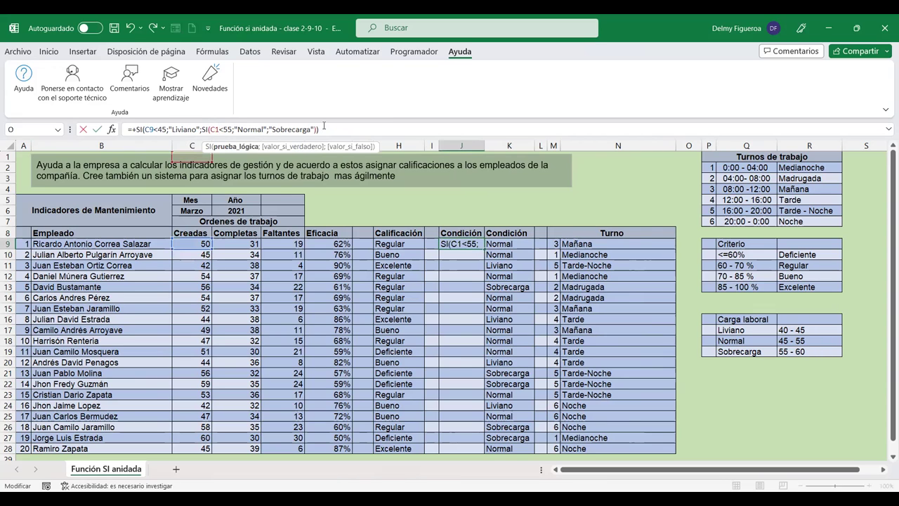
{"action": "type", "text": "9"}
{"action": "key", "text": "Return"}
{"action": "left_click", "coordinate": [468, 244]}
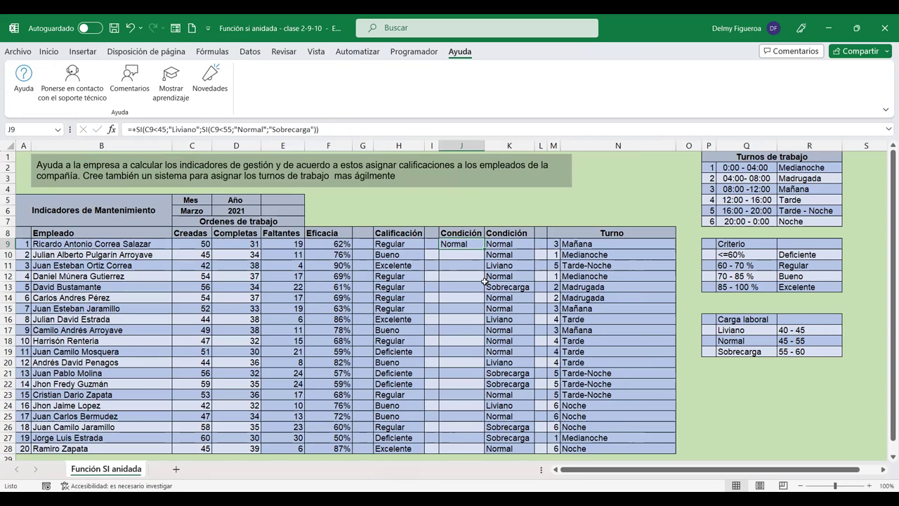
Step: Enter 42 and then 58 in C9 to test J9's Condición result
{"action": "left_click", "coordinate": [50, 55]}
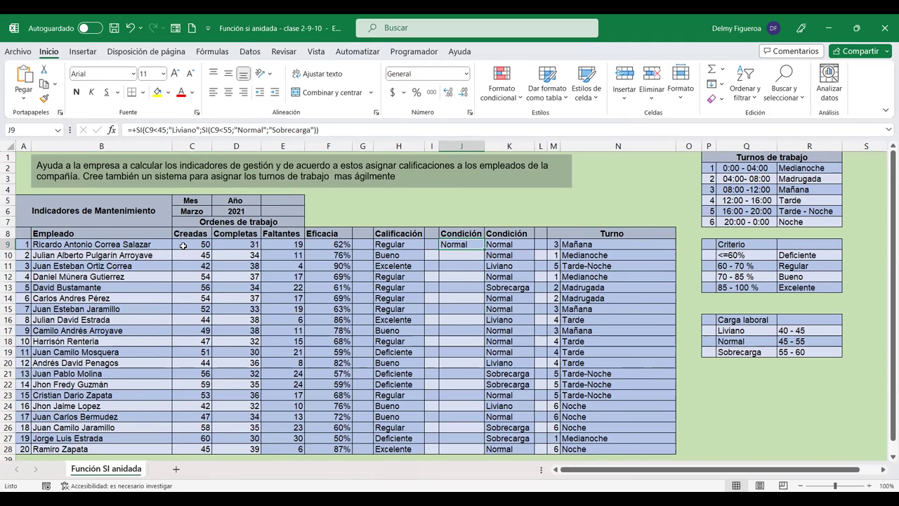
{"action": "left_click", "coordinate": [184, 245]}
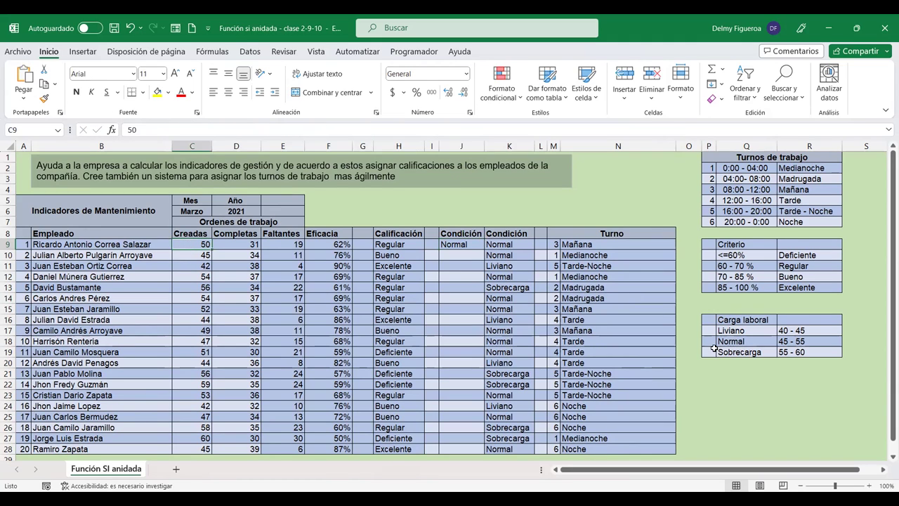
{"action": "type", "text": "42"}
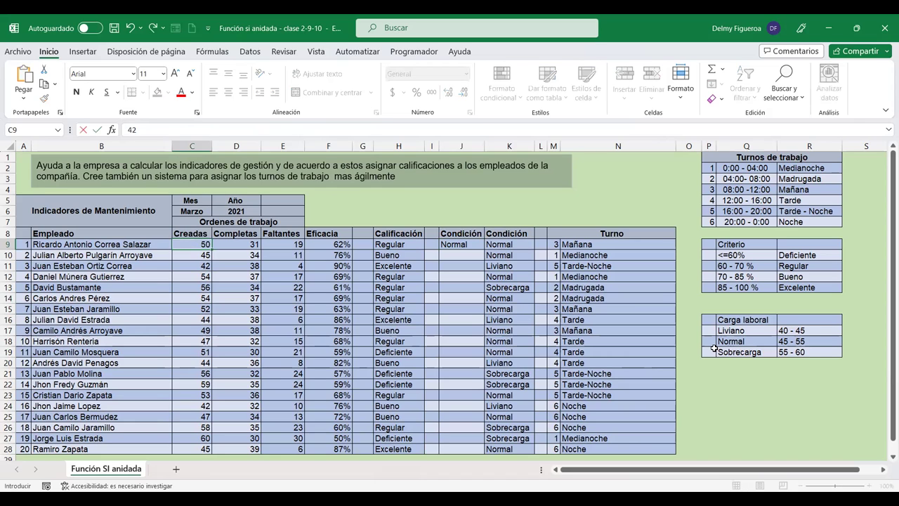
{"action": "key", "text": "Return"}
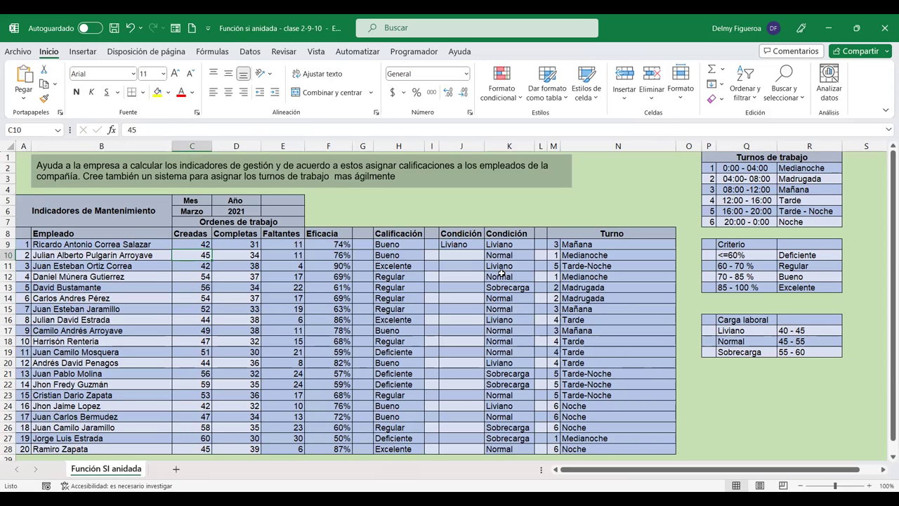
{"action": "left_click", "coordinate": [201, 245]}
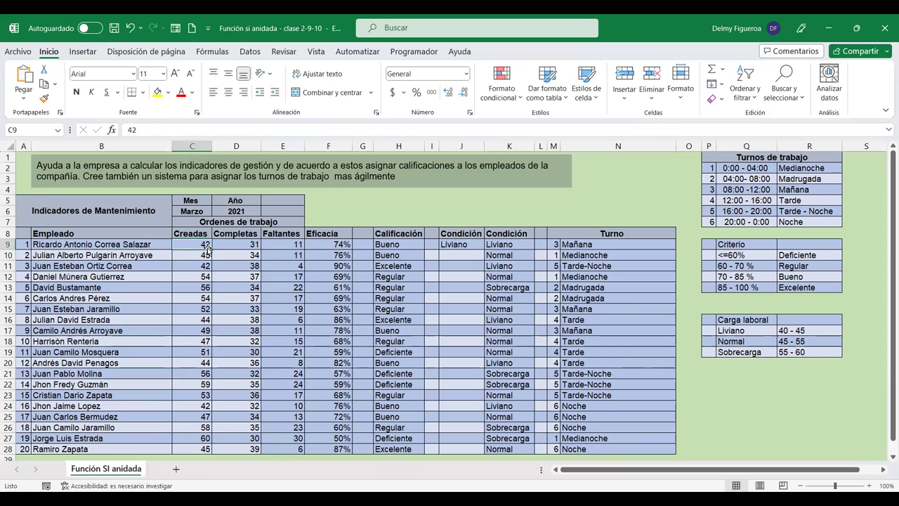
{"action": "type", "text": "58"}
{"action": "key", "text": "Tab"}
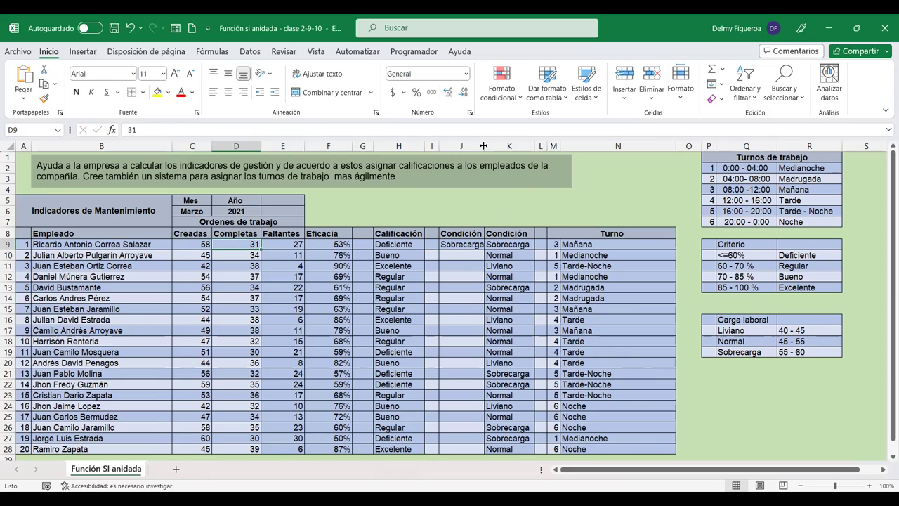
Step: Widen column J to 11.00
{"action": "left_click_drag", "start_coordinate": [483, 146], "coordinate": [486, 146]}
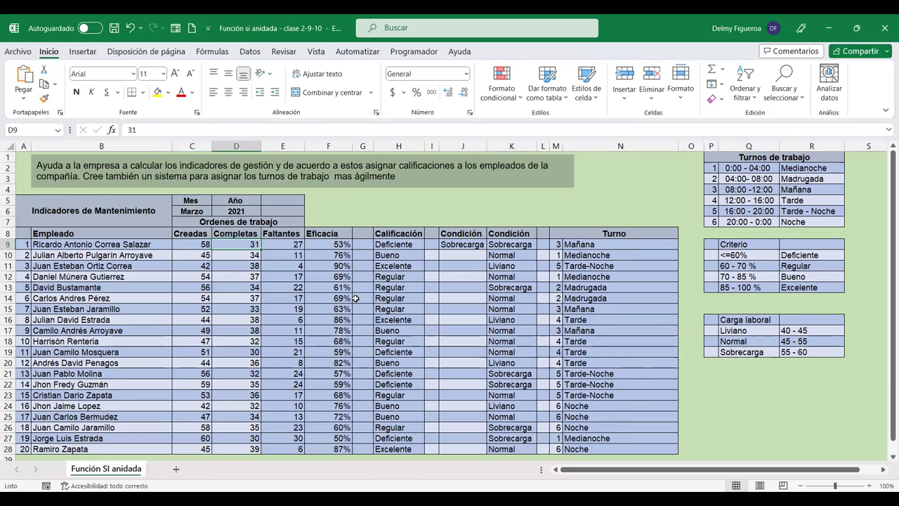
{"action": "key", "text": "ctrl+z"}
{"action": "key", "text": "ctrl+z"}
{"action": "key", "text": "ctrl+z"}
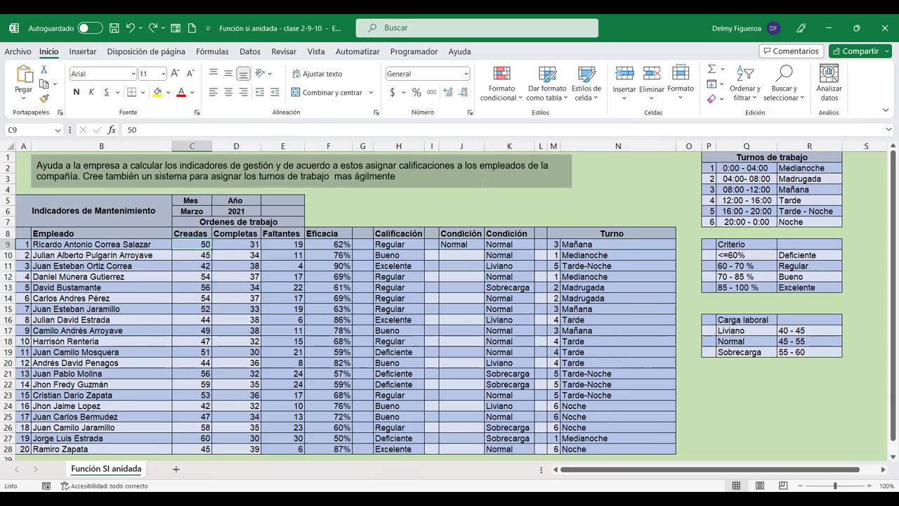
{"action": "left_click_drag", "start_coordinate": [483, 145], "coordinate": [489, 145]}
Step: Add a Texto que contiene rule to J9: Liviano gets green fill with dark green text
{"action": "left_click", "coordinate": [461, 243]}
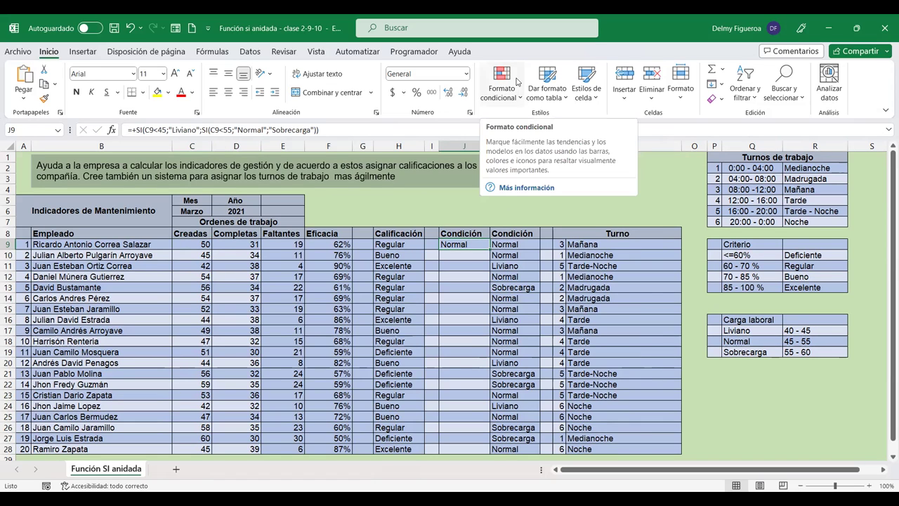
{"action": "left_click", "coordinate": [520, 102]}
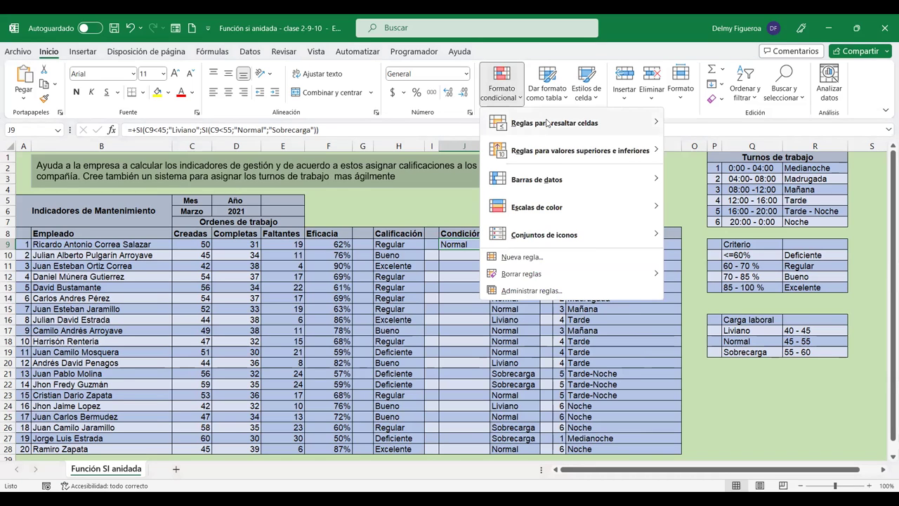
{"action": "mouse_move", "coordinate": [548, 123]}
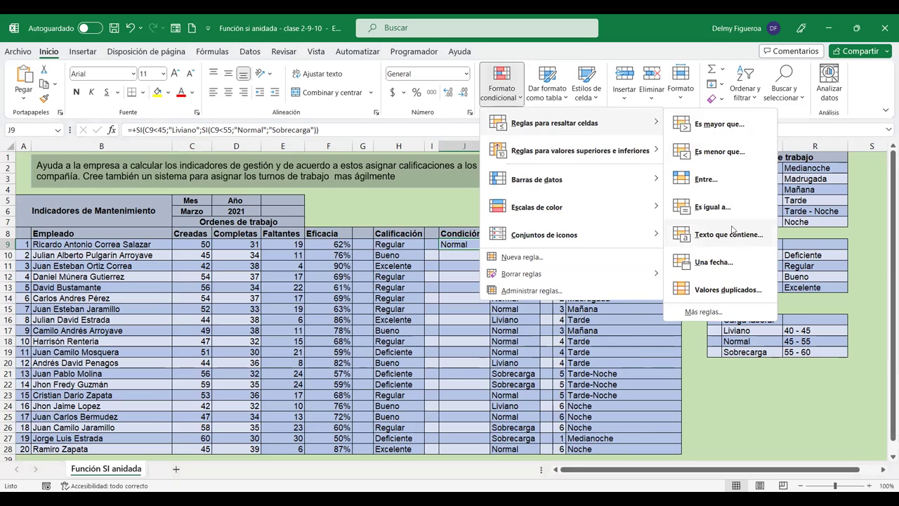
{"action": "left_click", "coordinate": [732, 231]}
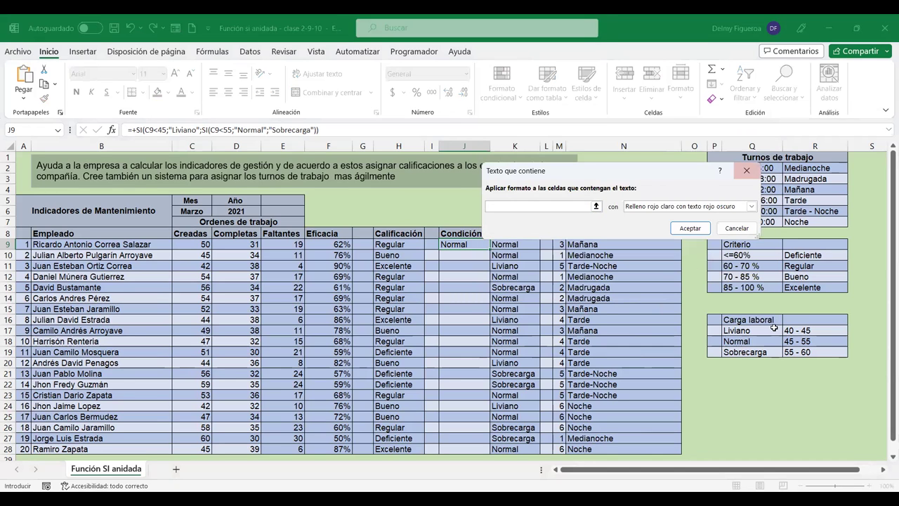
{"action": "type", "text": "Liviano"}
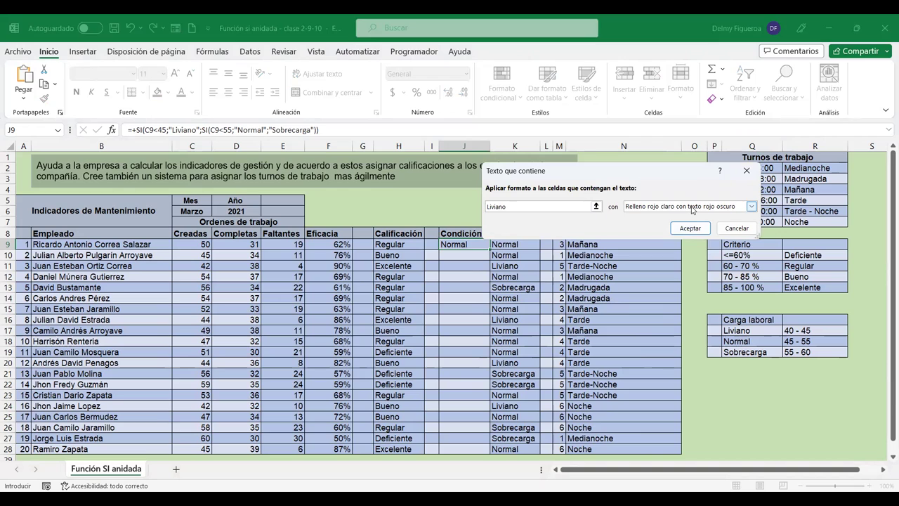
{"action": "left_click", "coordinate": [693, 209]}
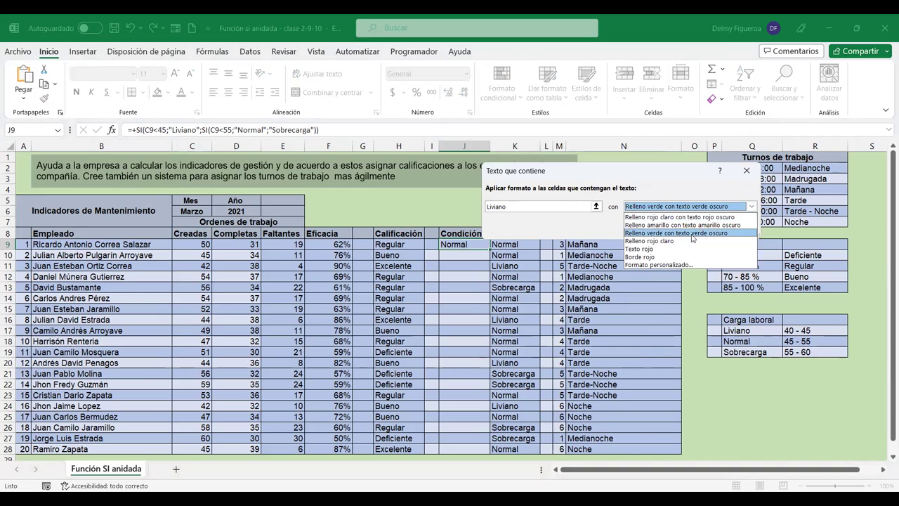
{"action": "left_click", "coordinate": [699, 229]}
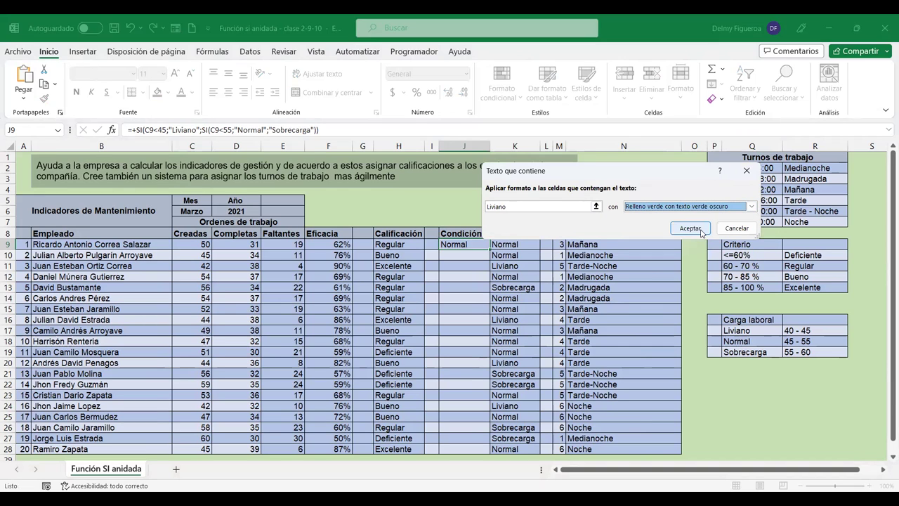
{"action": "left_click", "coordinate": [689, 228]}
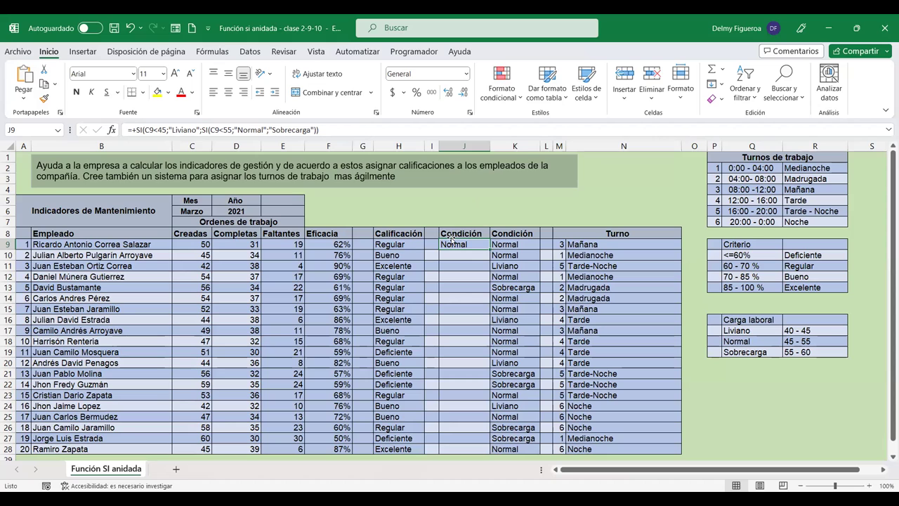
Step: Add a J9 rule highlighting text containing Normal in yellow fill with dark yellow text
{"action": "left_click", "coordinate": [523, 103]}
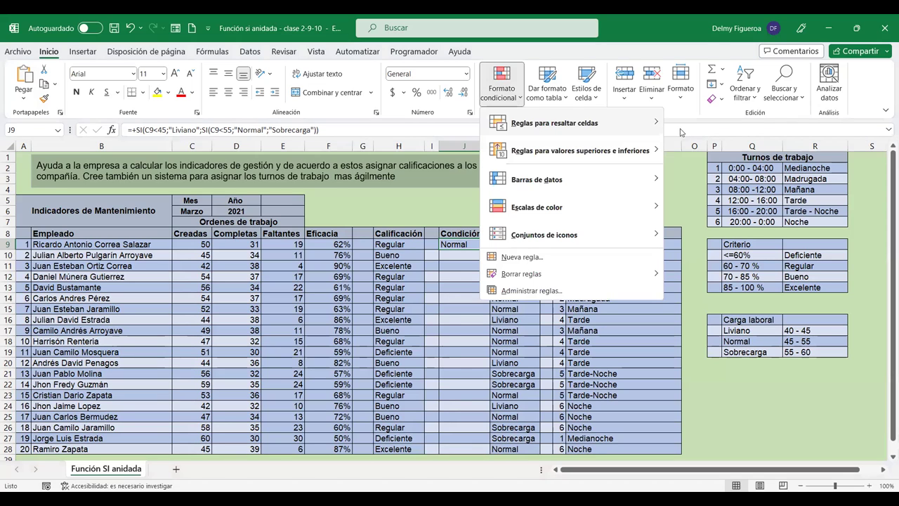
{"action": "mouse_move", "coordinate": [517, 127]}
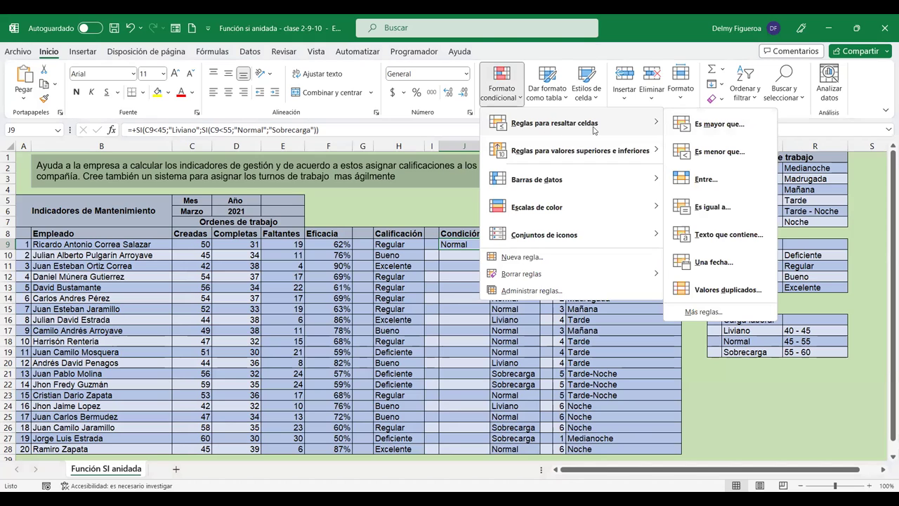
{"action": "left_click", "coordinate": [731, 240]}
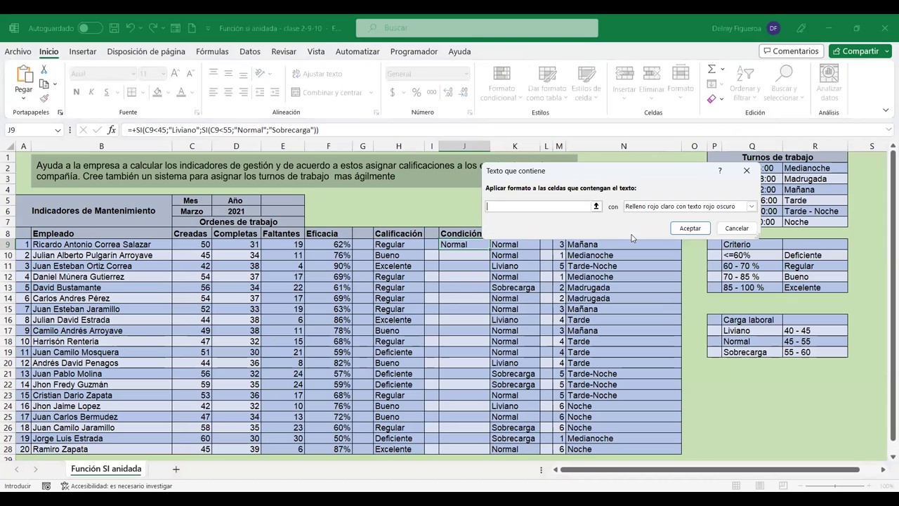
{"action": "type", "text": "Normal"}
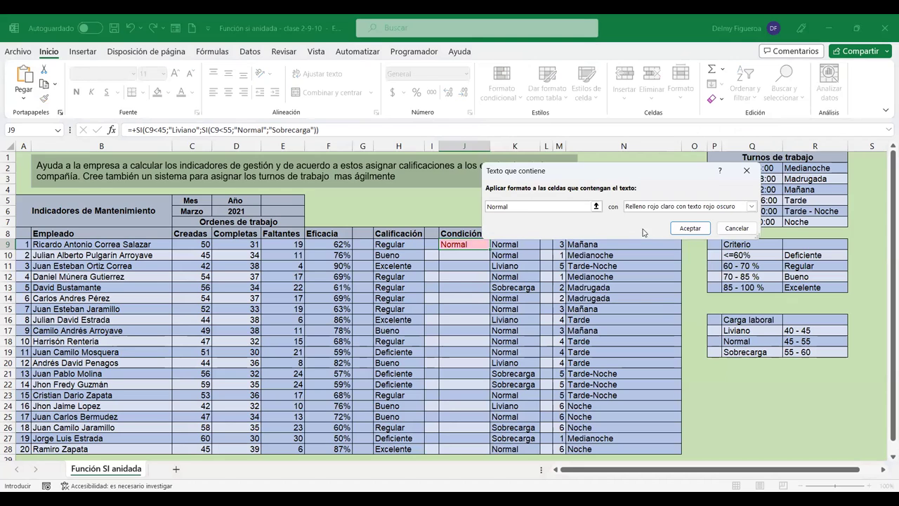
{"action": "left_click", "coordinate": [657, 207]}
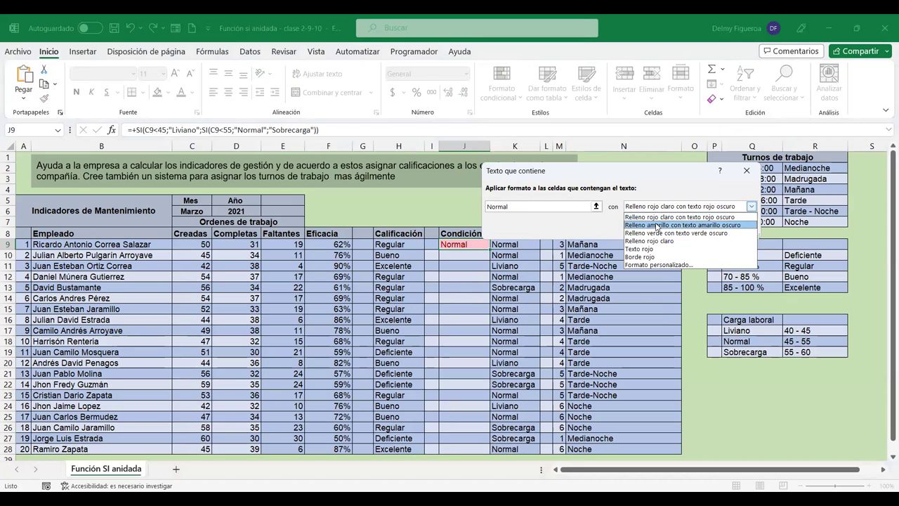
{"action": "left_click", "coordinate": [656, 226]}
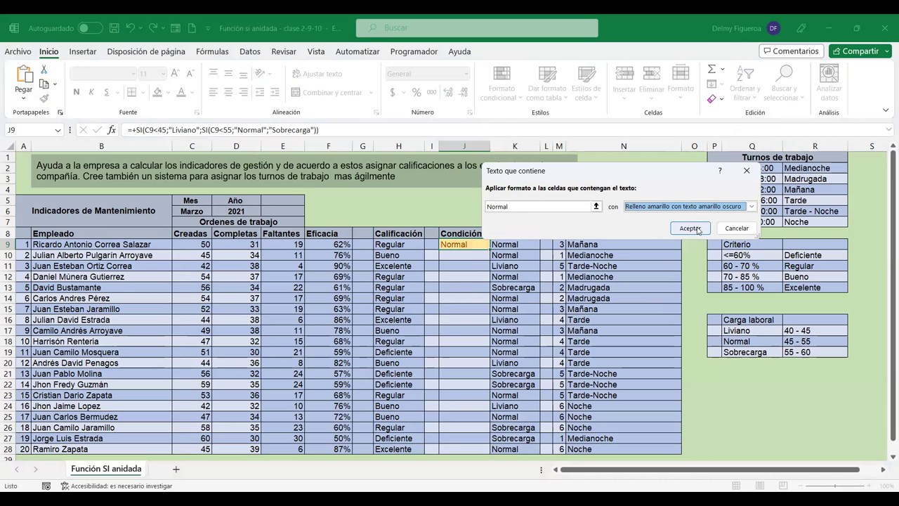
{"action": "left_click", "coordinate": [690, 228]}
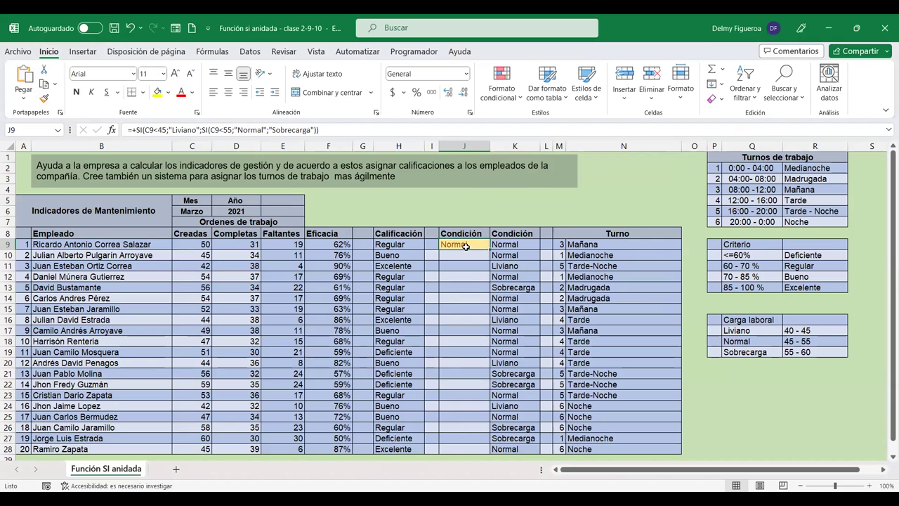
Step: Add a J9 rule giving Sobrecarga light red fill with dark red text
{"action": "left_click", "coordinate": [520, 99]}
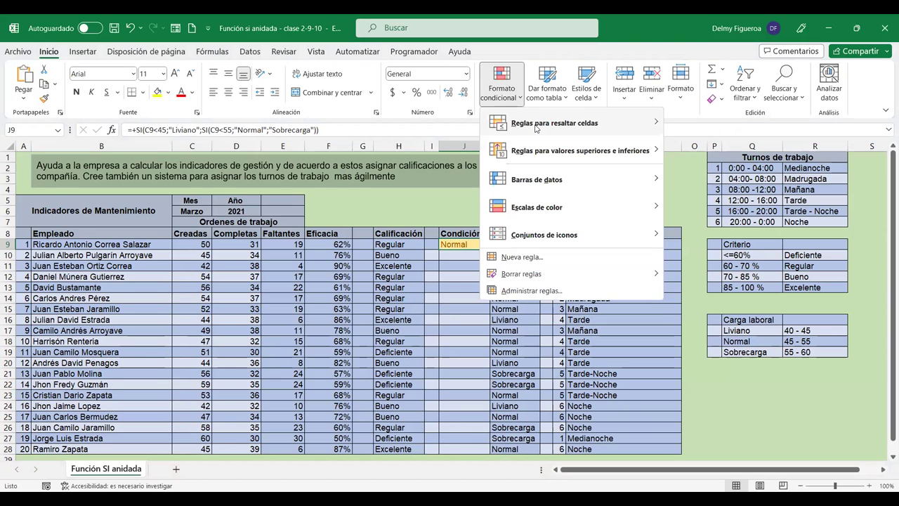
{"action": "mouse_move", "coordinate": [538, 125]}
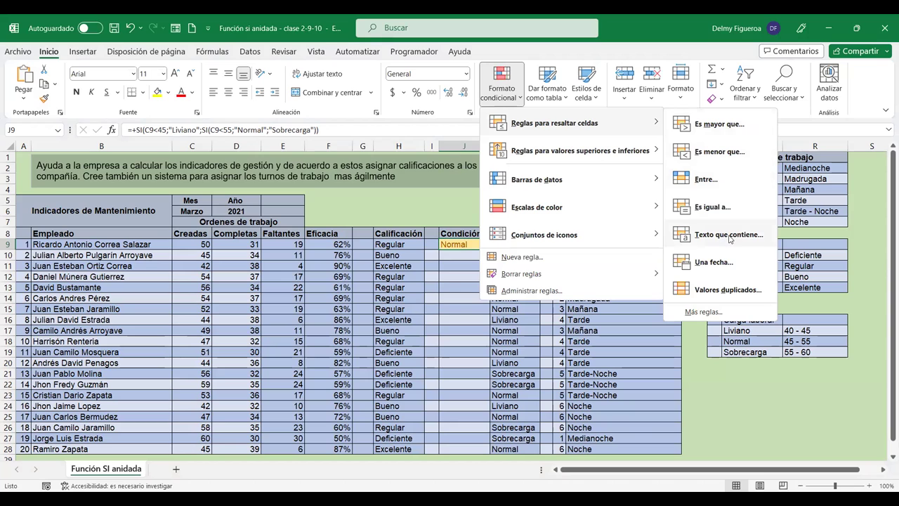
{"action": "left_click", "coordinate": [660, 231]}
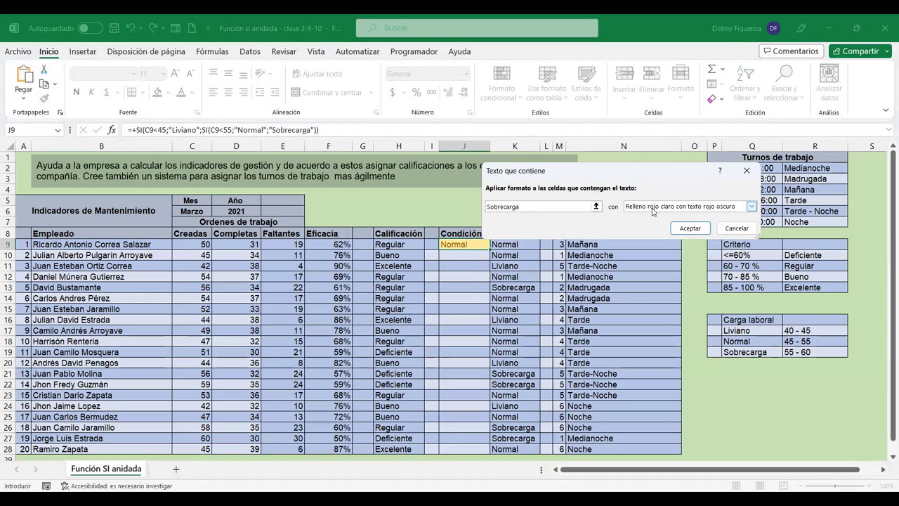
{"action": "left_click", "coordinate": [653, 208]}
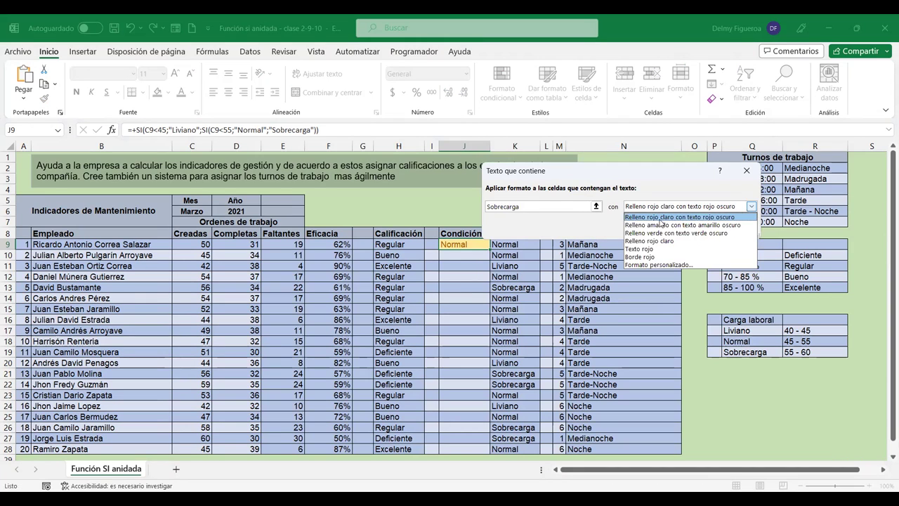
{"action": "left_click", "coordinate": [660, 219]}
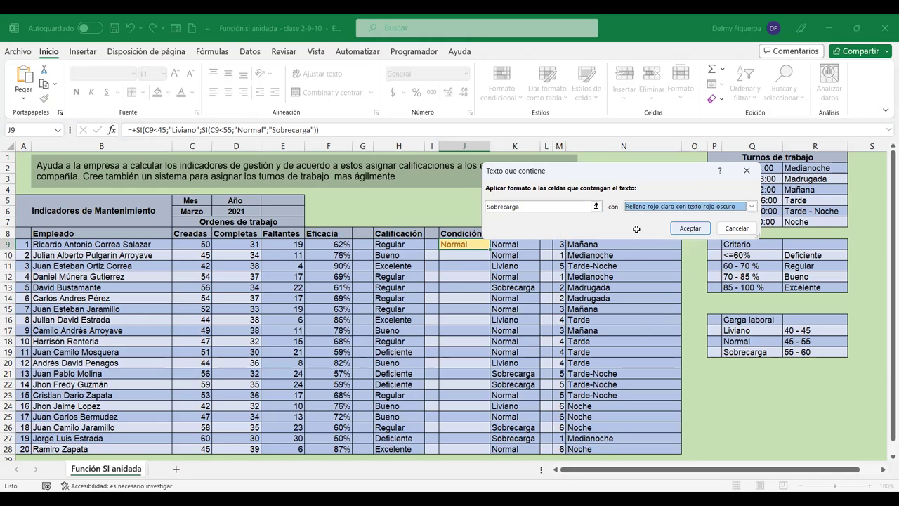
{"action": "left_click", "coordinate": [688, 229]}
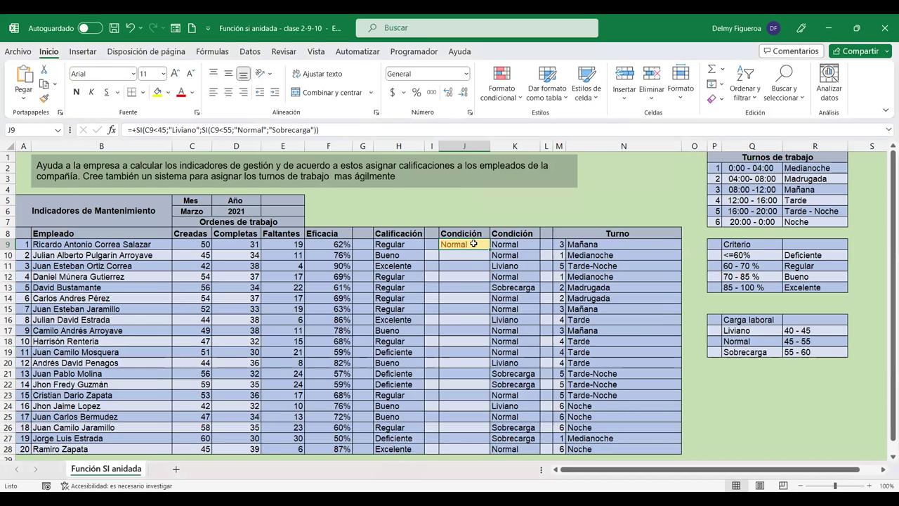
{"action": "left_click", "coordinate": [522, 101]}
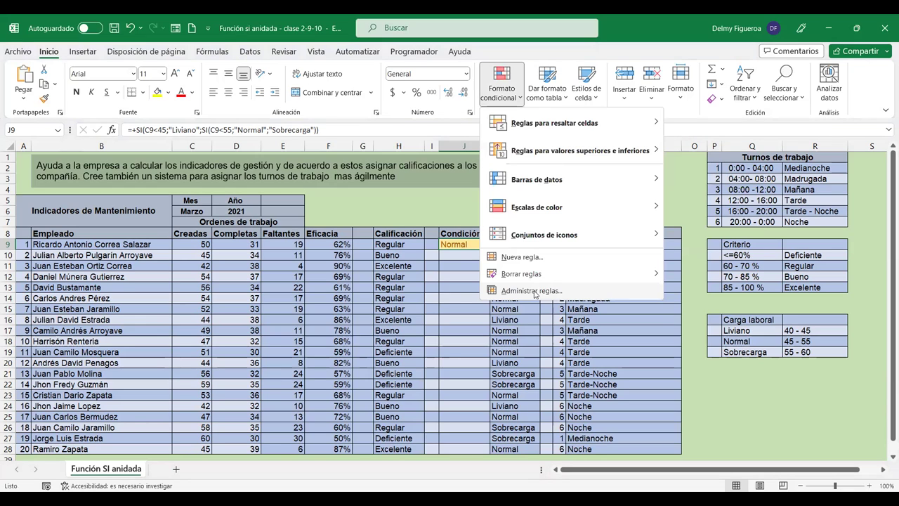
{"action": "left_click", "coordinate": [533, 290]}
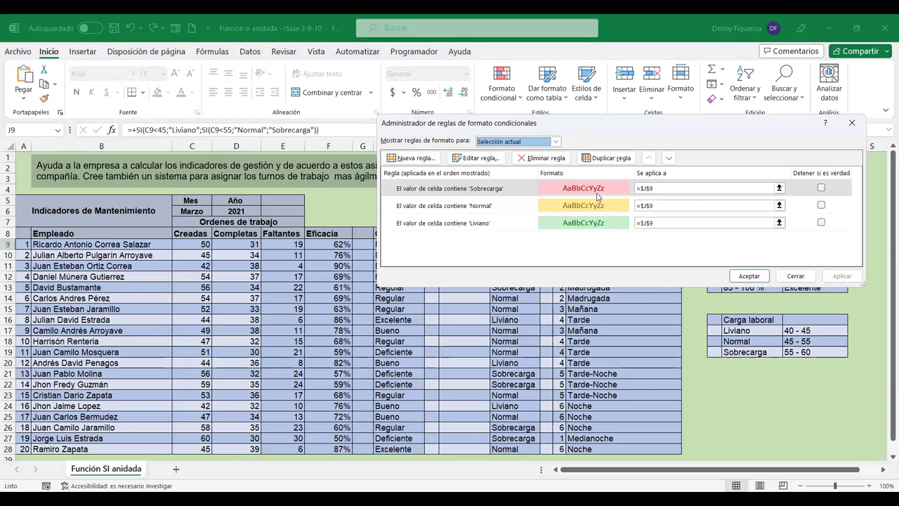
{"action": "left_click", "coordinate": [463, 207]}
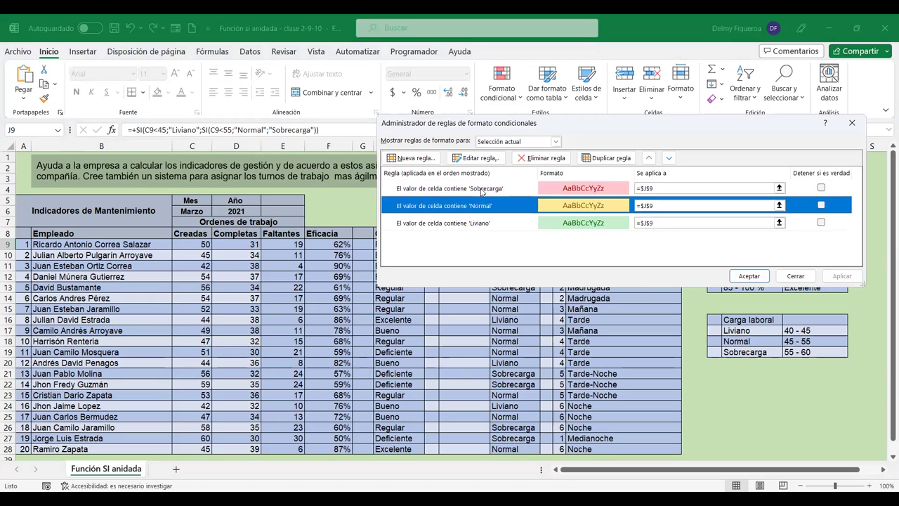
{"action": "left_click", "coordinate": [483, 190]}
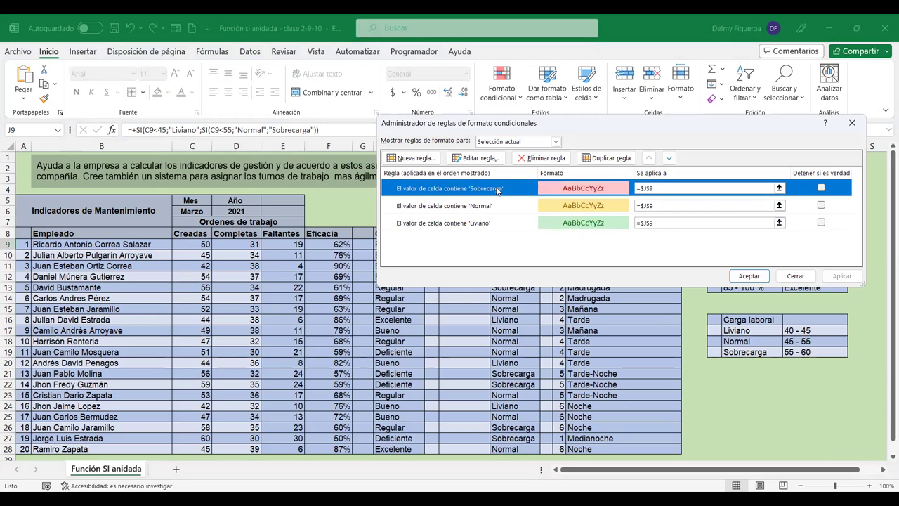
{"action": "left_click", "coordinate": [461, 207]}
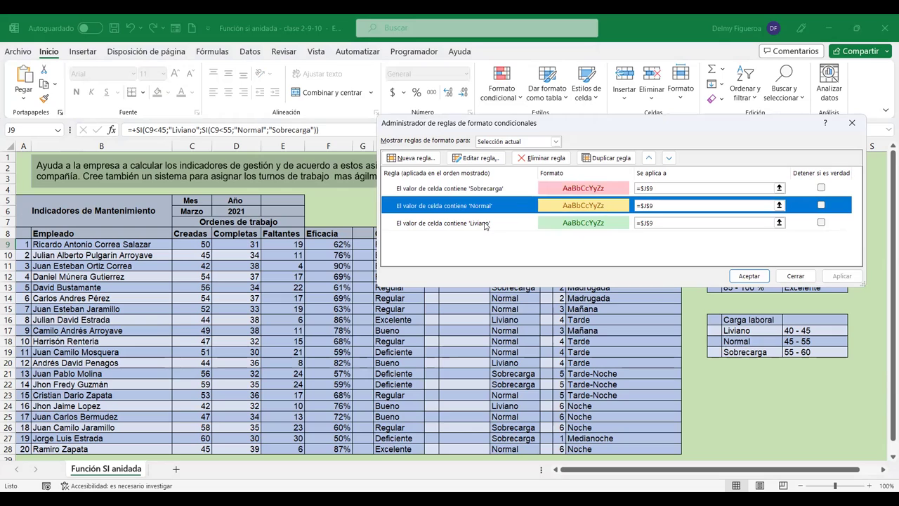
{"action": "left_click", "coordinate": [484, 225]}
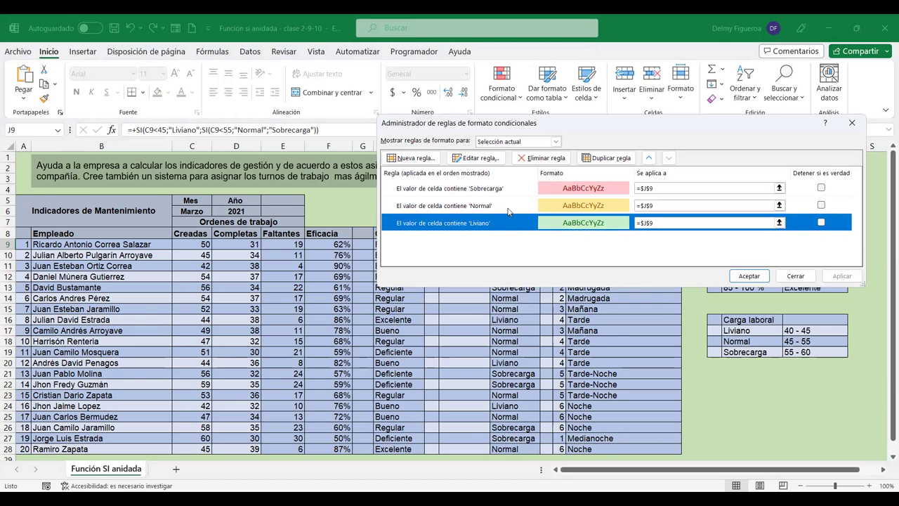
{"action": "left_click", "coordinate": [761, 275]}
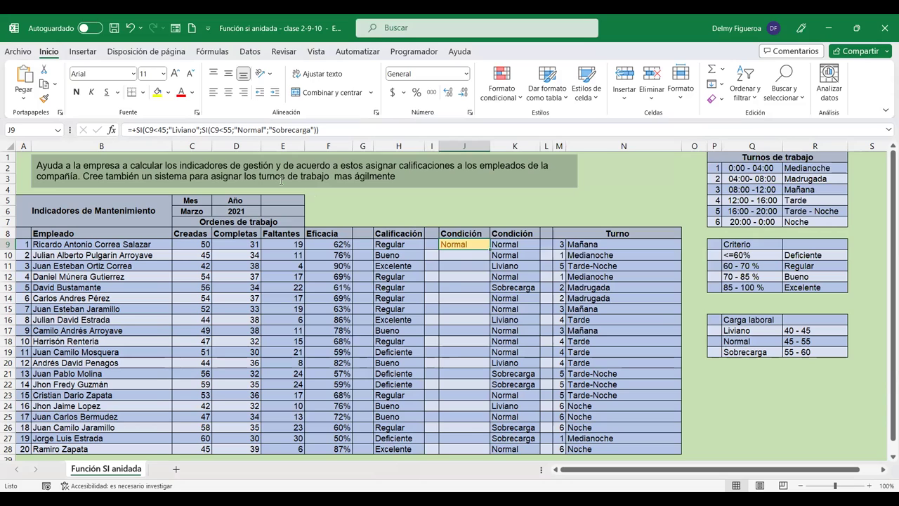
Step: Copy J9's Condición formula and its colour highlighting down through J28
{"action": "double_click", "coordinate": [469, 244]}
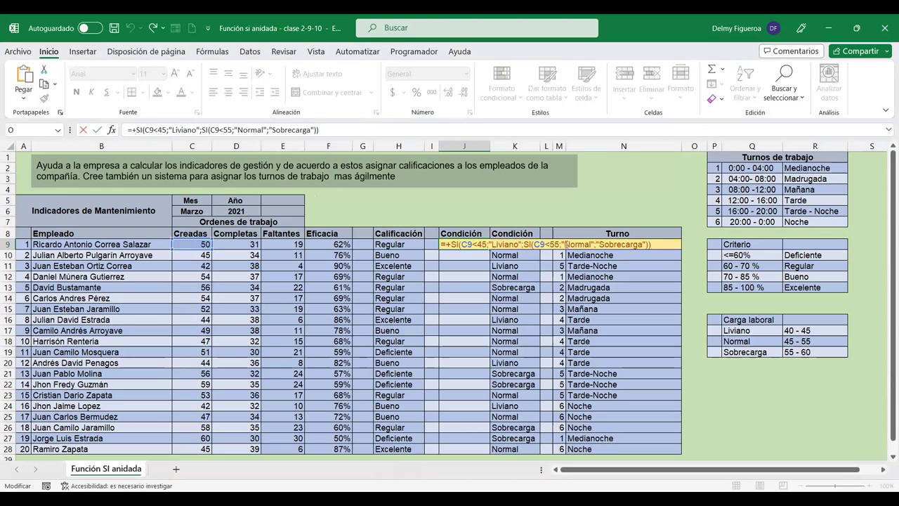
{"action": "key", "text": "ctrl+Return"}
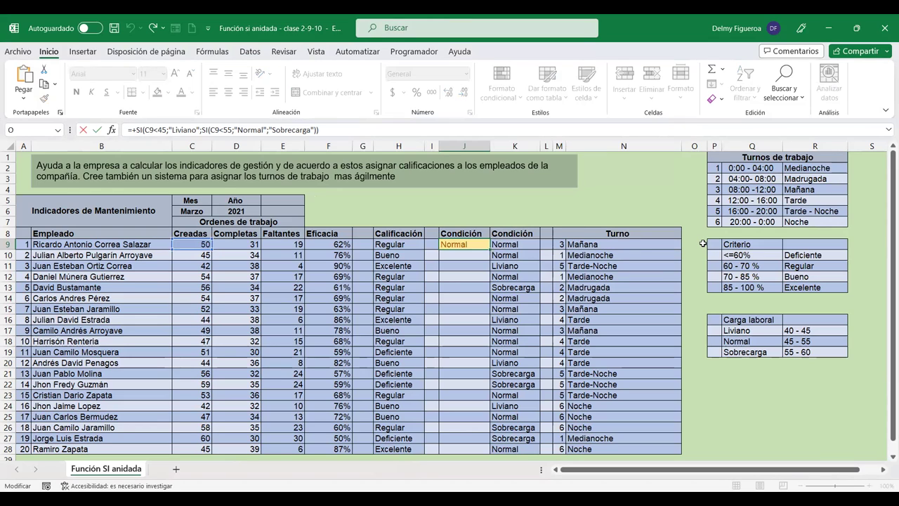
{"action": "left_click_drag", "start_coordinate": [489, 250], "coordinate": [490, 449]}
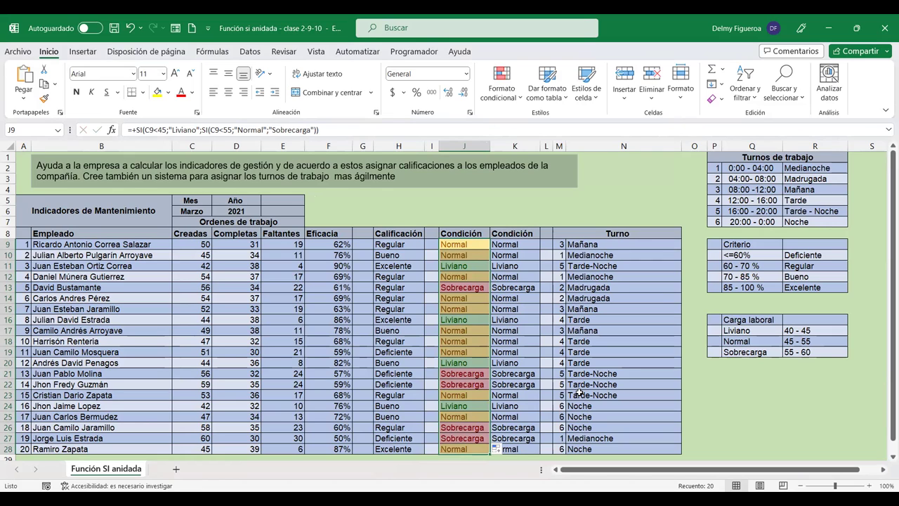
Step: Clear the Condición range selection by choosing an empty cell away from the table
{"action": "left_click", "coordinate": [468, 245]}
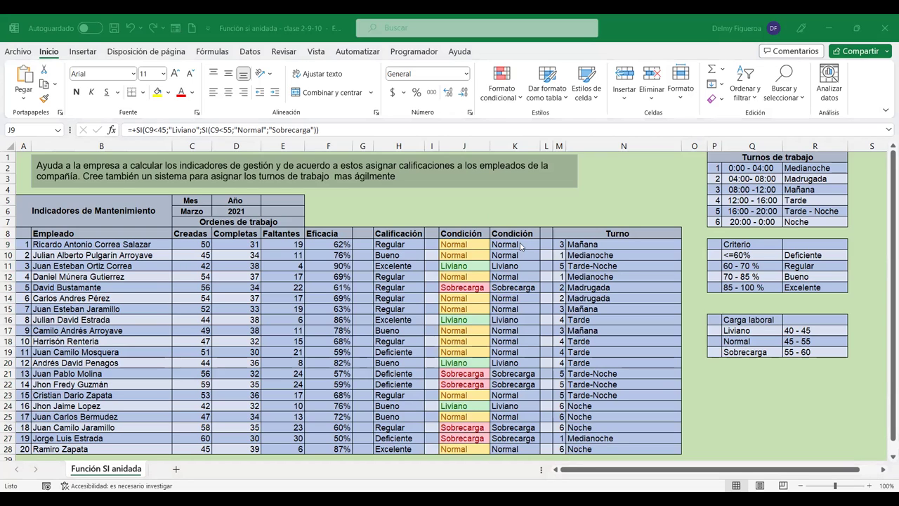
{"action": "left_click", "coordinate": [520, 210]}
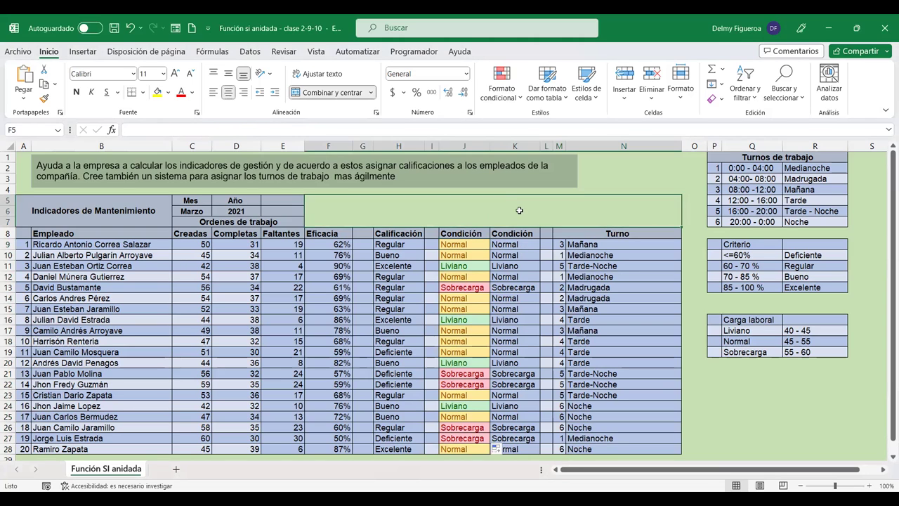
{"action": "left_click", "coordinate": [693, 304]}
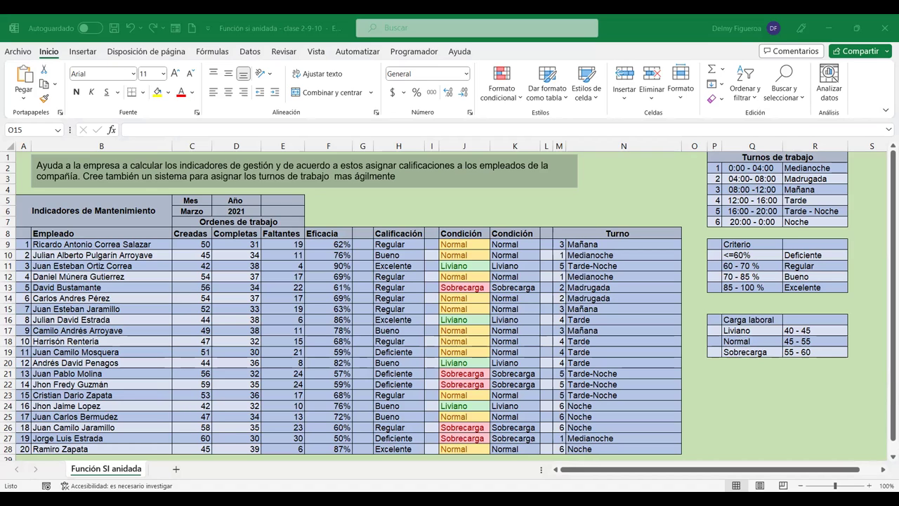
Step: Copy the Función SI anidada sheet to the end of the workbook as Función SI anidada (2)
{"action": "right_click", "coordinate": [116, 474]}
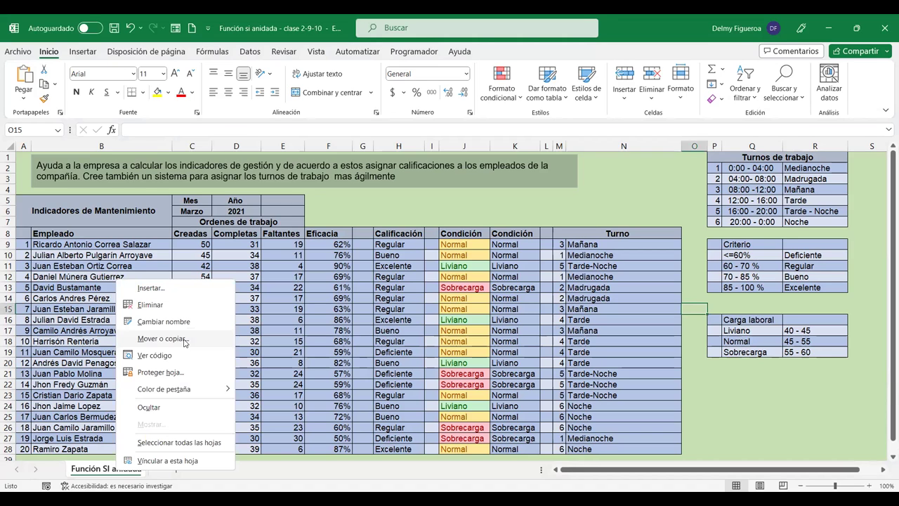
{"action": "left_click", "coordinate": [178, 345]}
{"action": "left_click", "coordinate": [102, 404]}
{"action": "left_click", "coordinate": [123, 345]}
{"action": "left_click", "coordinate": [202, 431]}
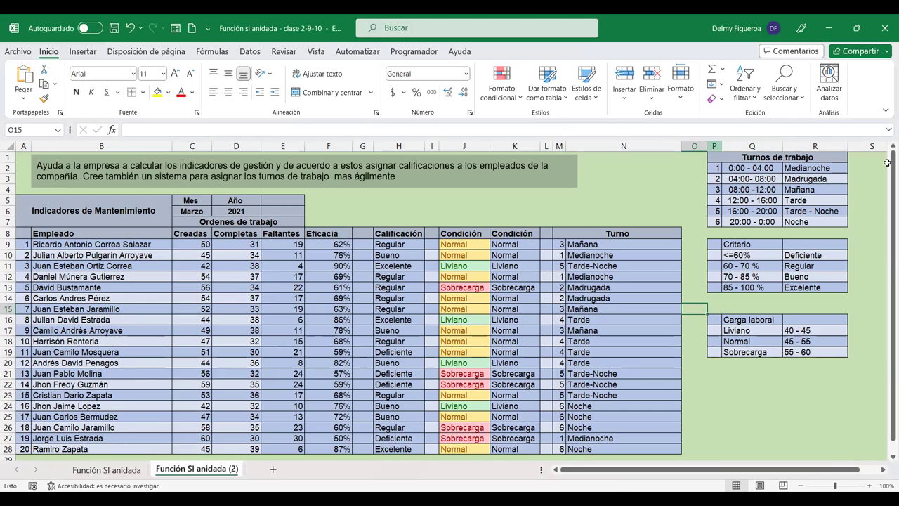
Step: Delete columns P to R holding the Turnos de trabajo, Criterio and Carga laboral tables
{"action": "left_click_drag", "start_coordinate": [716, 144], "coordinate": [400, 145]}
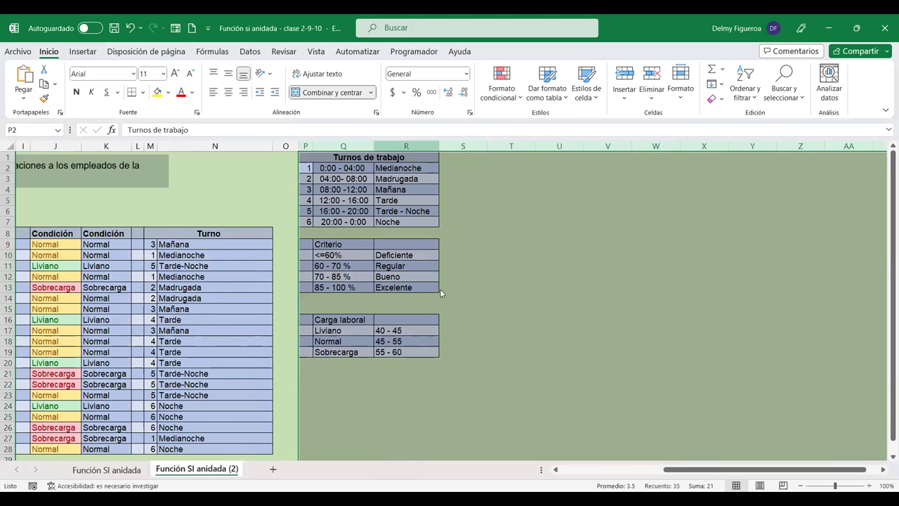
{"action": "right_click", "coordinate": [401, 146]}
{"action": "left_click", "coordinate": [449, 284]}
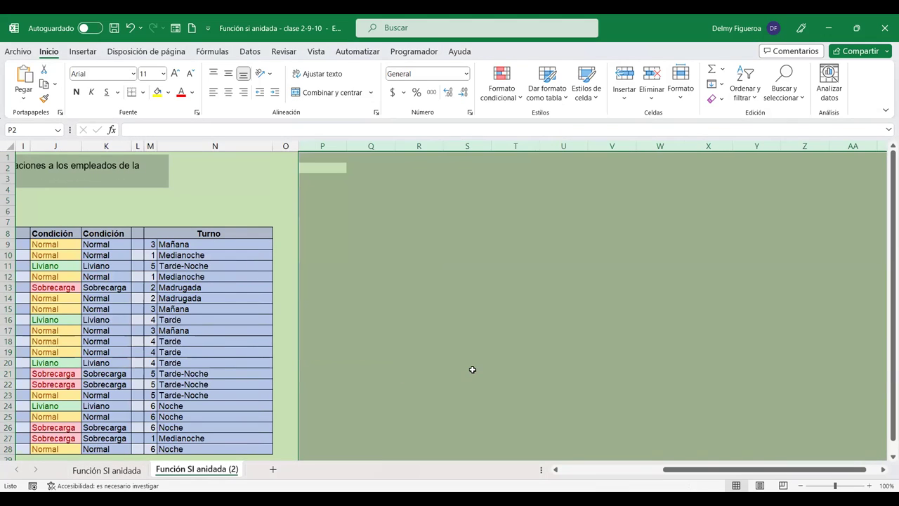
{"action": "left_click", "coordinate": [473, 370]}
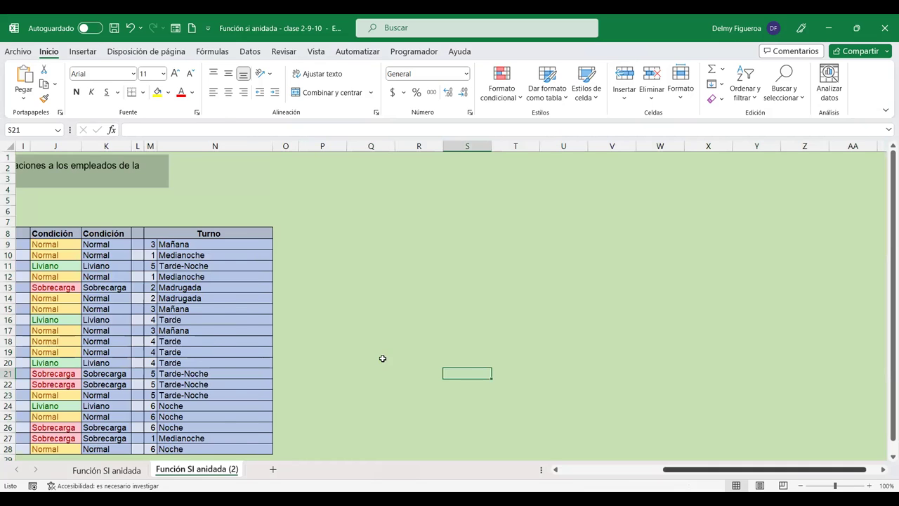
Step: Scroll back left and select cell O8 for the new column header
{"action": "scroll", "coordinate": [288, 280], "scroll_direction": "left", "scroll_amount": 3}
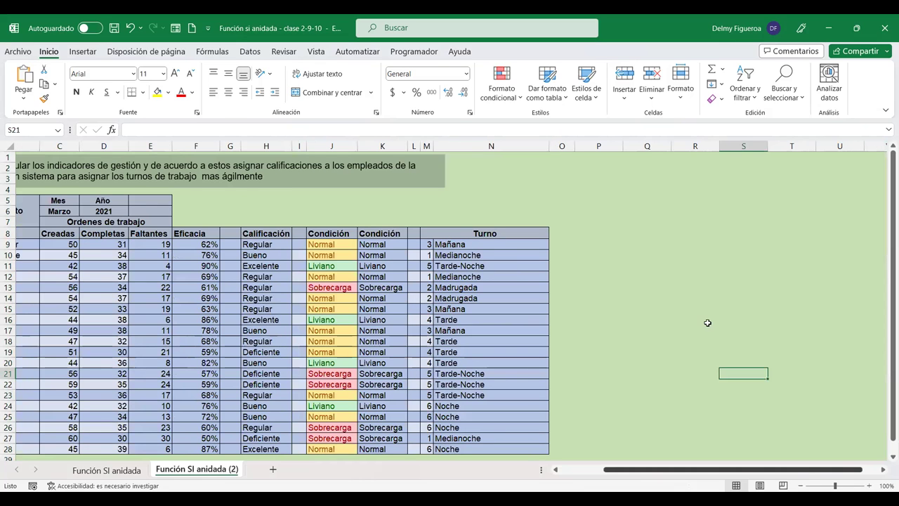
{"action": "scroll", "coordinate": [818, 206], "scroll_direction": "left", "scroll_amount": 1}
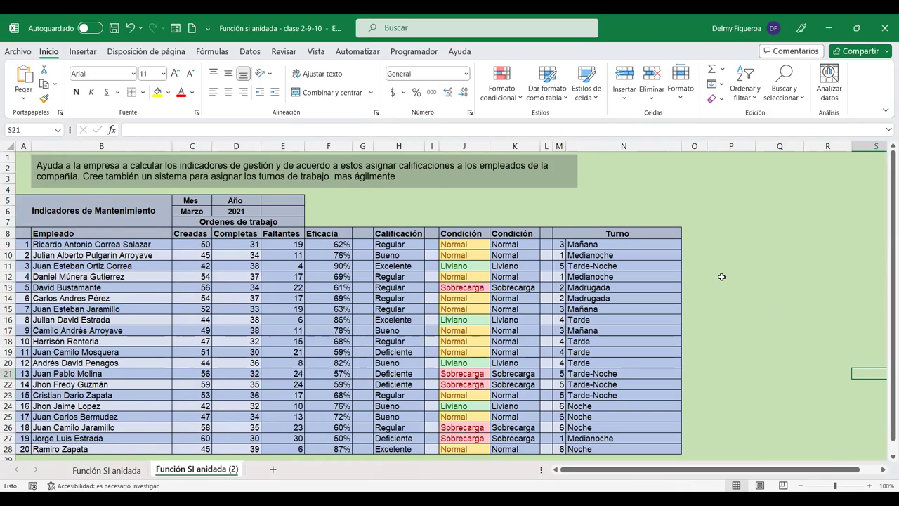
{"action": "left_click", "coordinate": [702, 245]}
{"action": "left_click", "coordinate": [699, 231]}
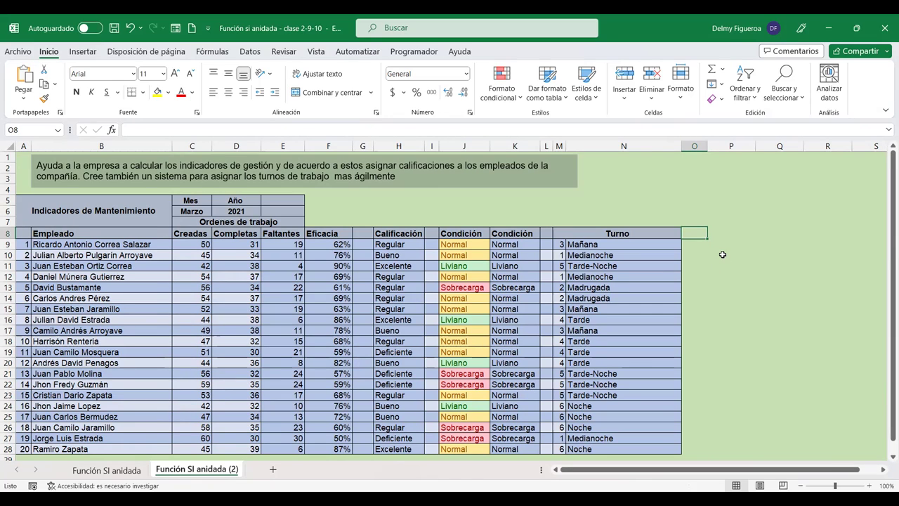
Step: Enter the Premio header in O8 and widen column O slightly
{"action": "type", "text": "Premio"}
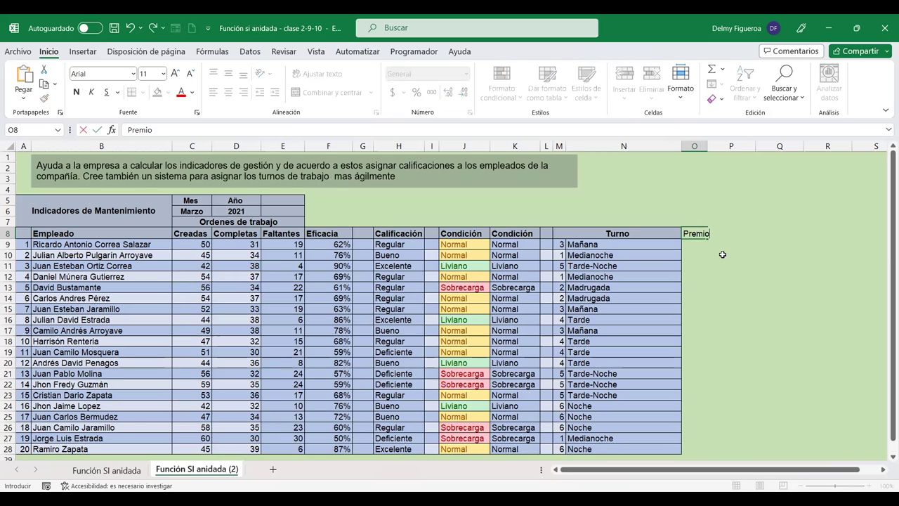
{"action": "key", "text": "Return"}
{"action": "left_click_drag", "start_coordinate": [709, 146], "coordinate": [713, 145]}
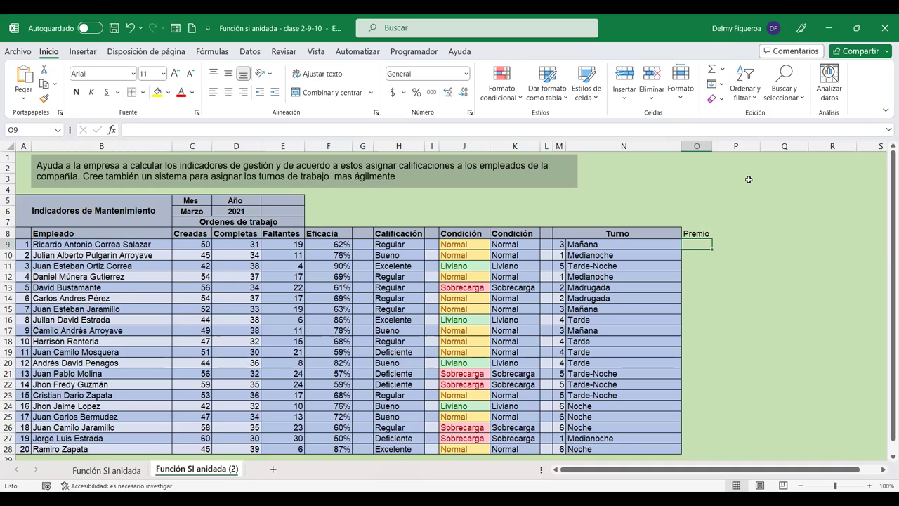
{"action": "left_click", "coordinate": [749, 180]}
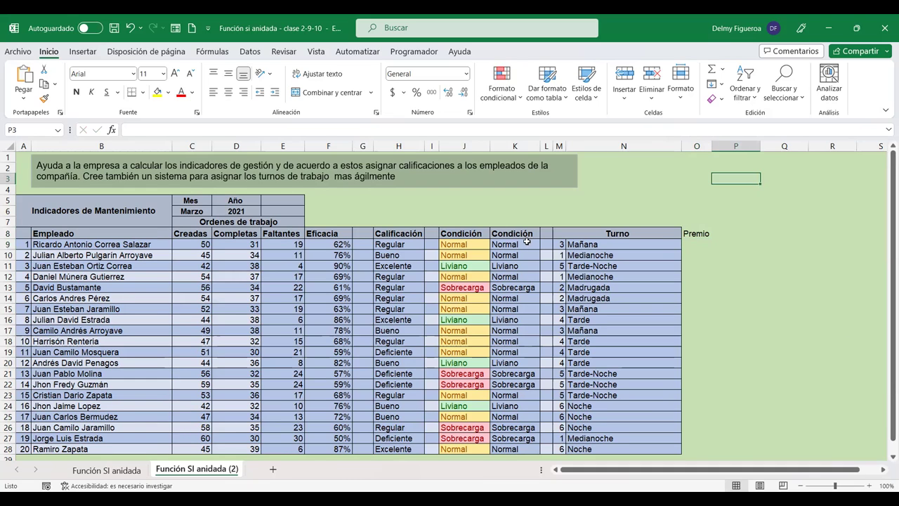
Step: Glance at the accessibility warnings, then copy the Criterio grading table from the original sheet
{"action": "left_click", "coordinate": [117, 484]}
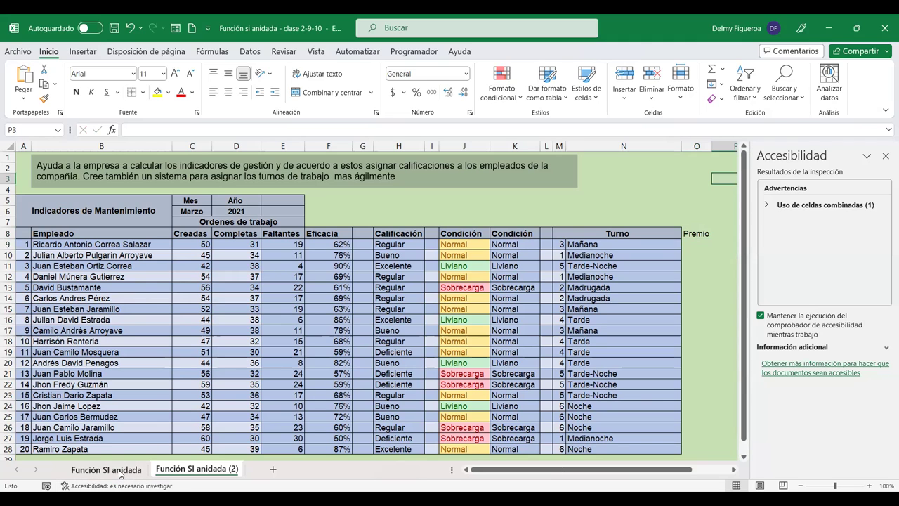
{"action": "left_click", "coordinate": [886, 156]}
{"action": "key", "text": "ctrl+Page_Up"}
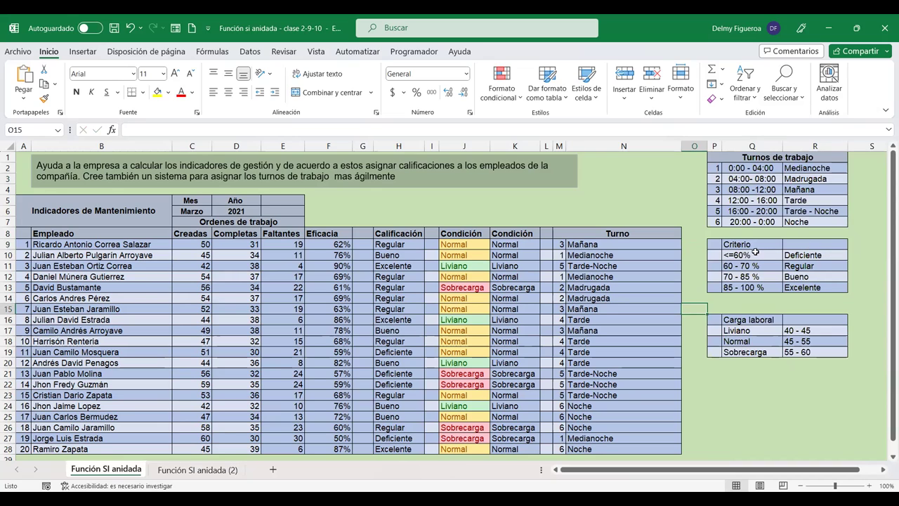
{"action": "left_click_drag", "start_coordinate": [718, 244], "coordinate": [820, 285]}
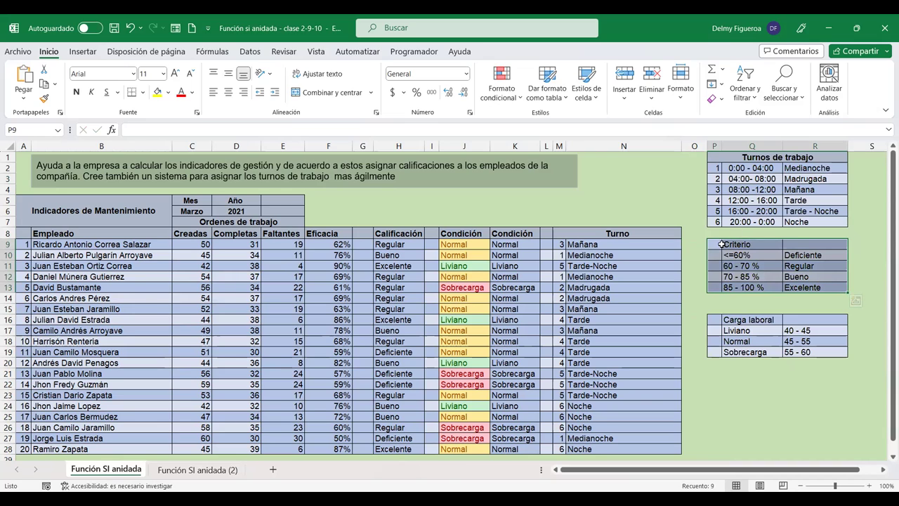
{"action": "key", "text": "ctrl+c"}
Step: Paste the Criterio table into Función SI anidada (2) and enter a 0 bonus beside Deficiente
{"action": "left_click", "coordinate": [199, 469]}
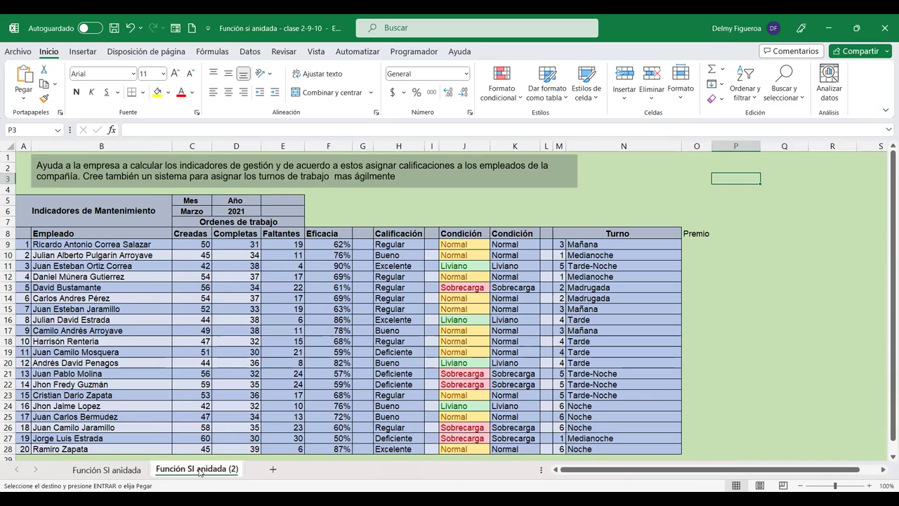
{"action": "key", "text": "ctrl+v"}
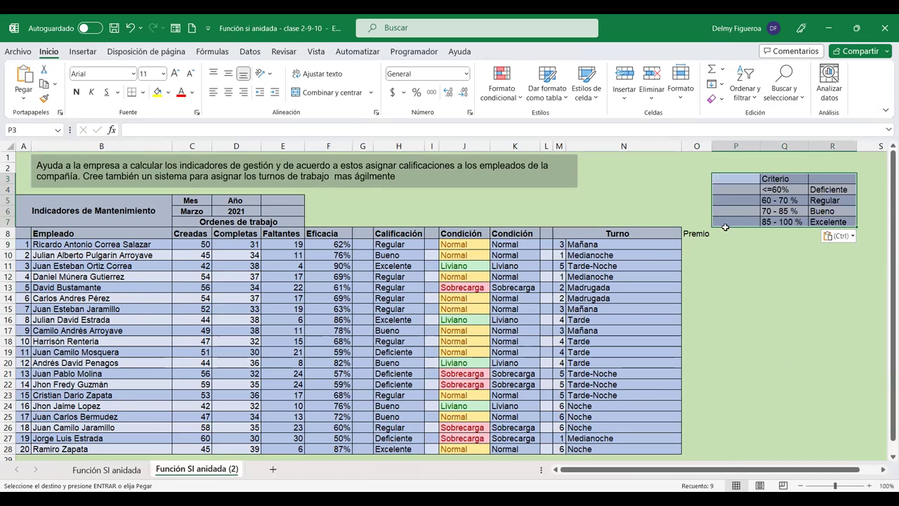
{"action": "left_click", "coordinate": [863, 191]}
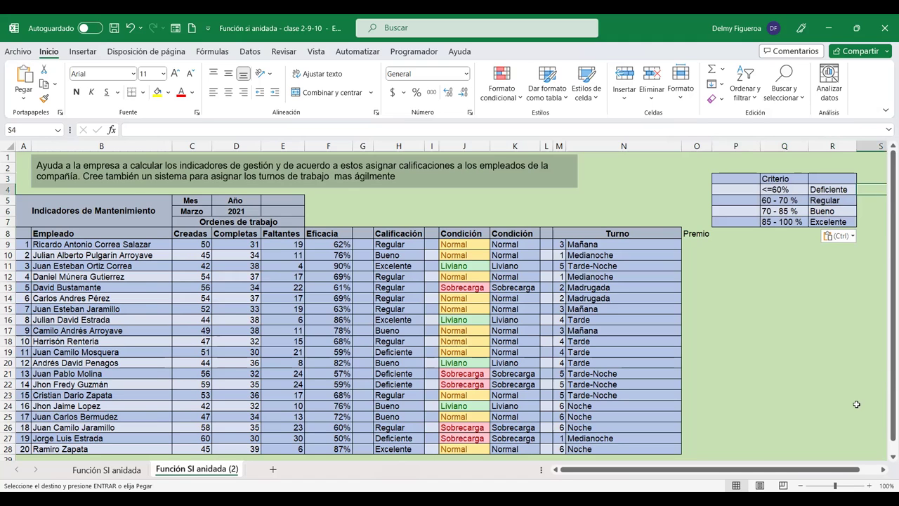
{"action": "key", "text": "Return"}
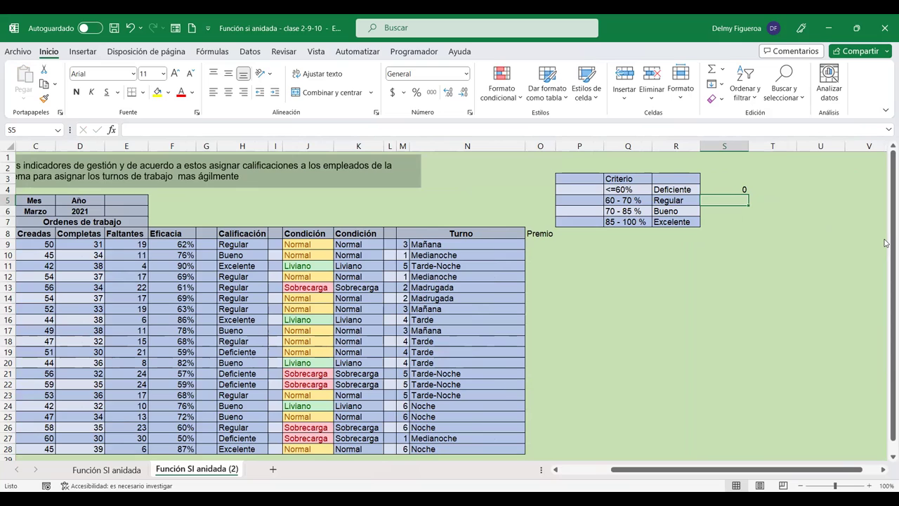
Step: Enter bonuses 100, 200 and 500 for Regular, Bueno and Excelente
{"action": "type", "text": "100"}
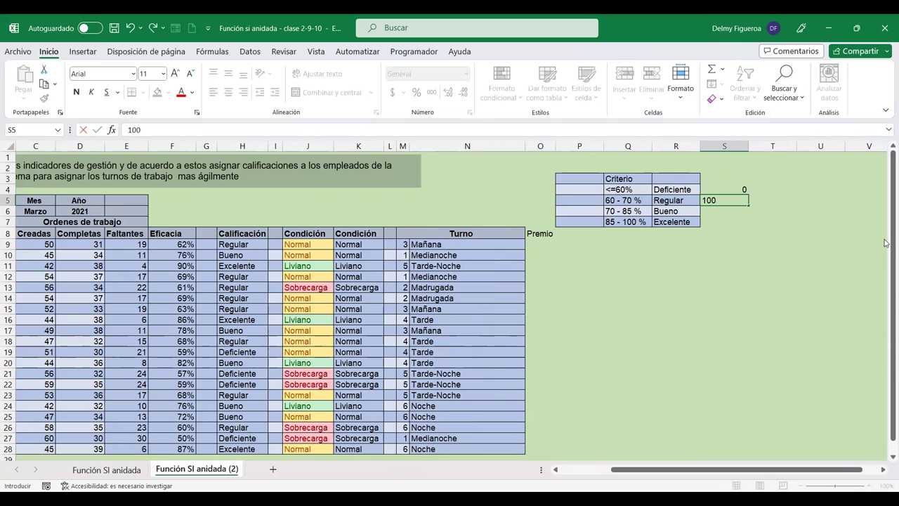
{"action": "key", "text": "Return"}
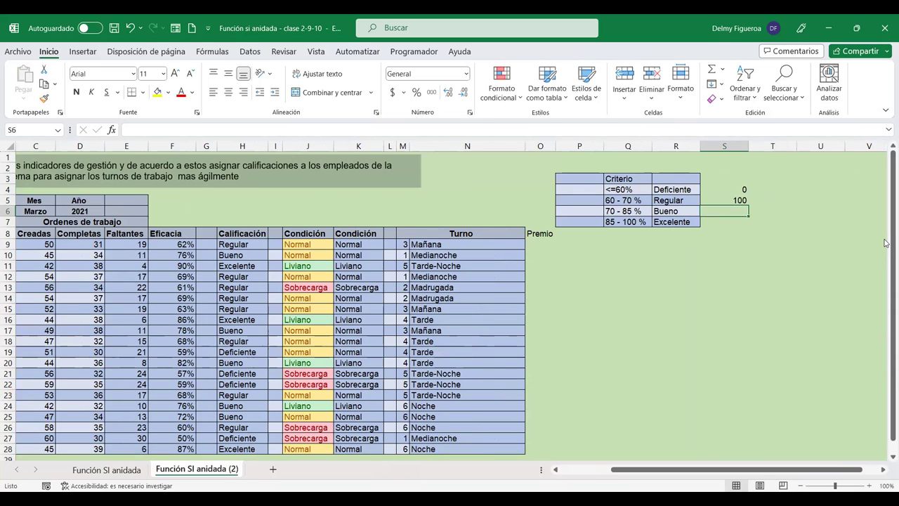
{"action": "type", "text": "200"}
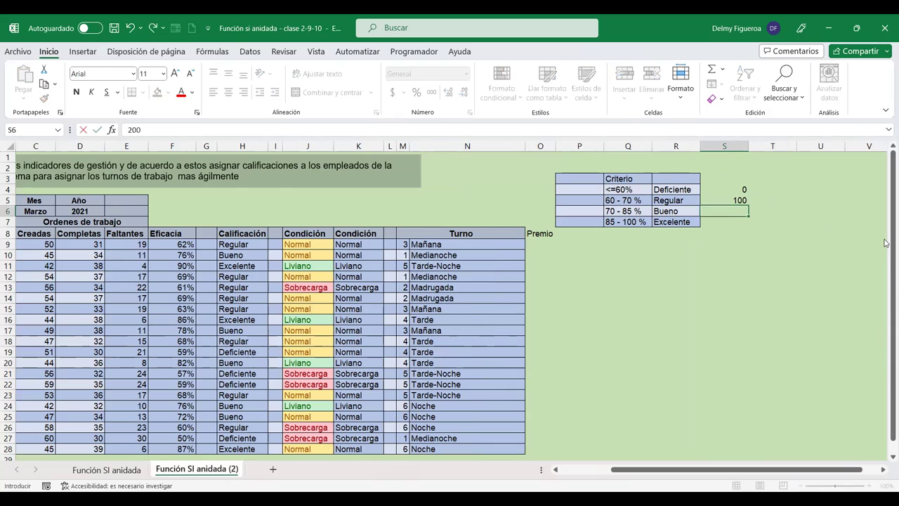
{"action": "key", "text": "Return"}
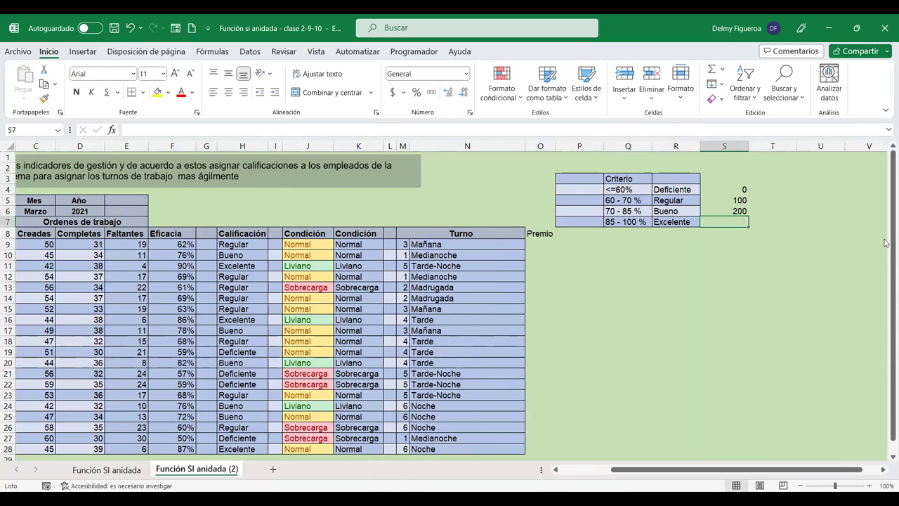
{"action": "type", "text": "500"}
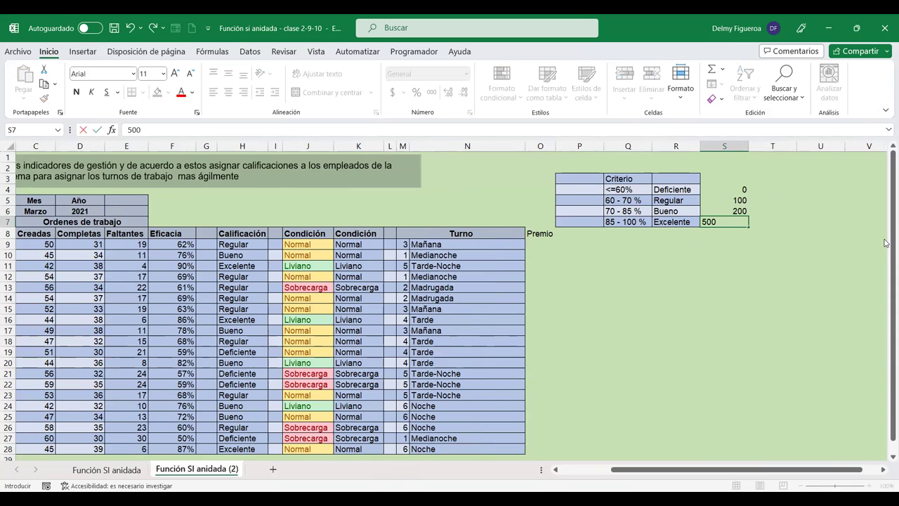
{"action": "key", "text": "Return"}
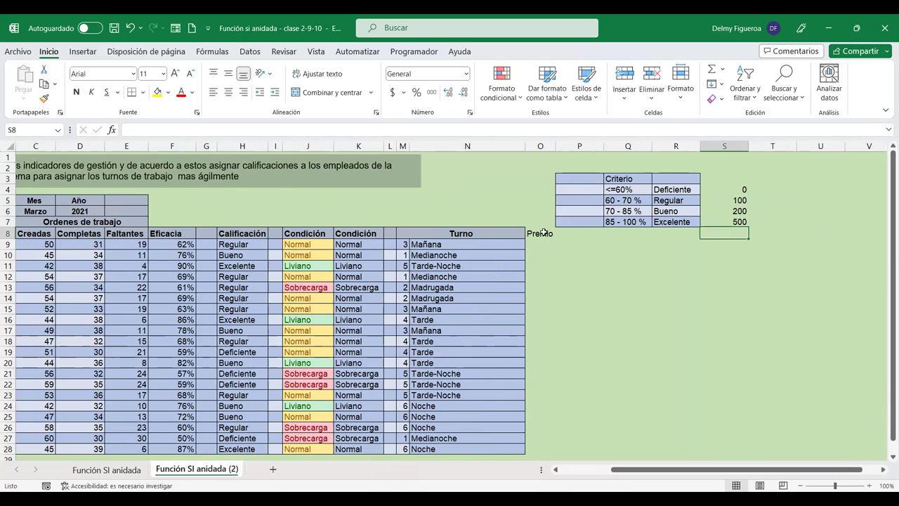
Step: Review the Calificación column's nested SI formula before writing the Premio formula in O9
{"action": "left_click", "coordinate": [542, 243]}
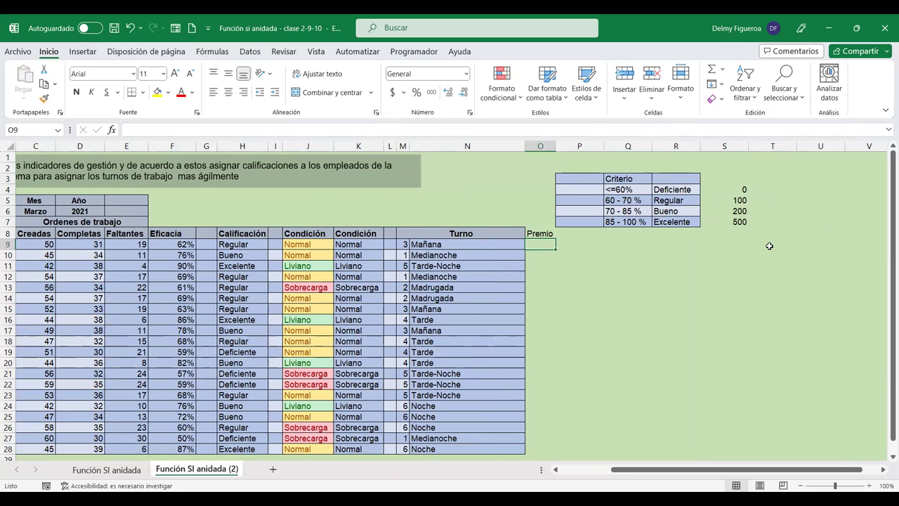
{"action": "type", "text": "+"}
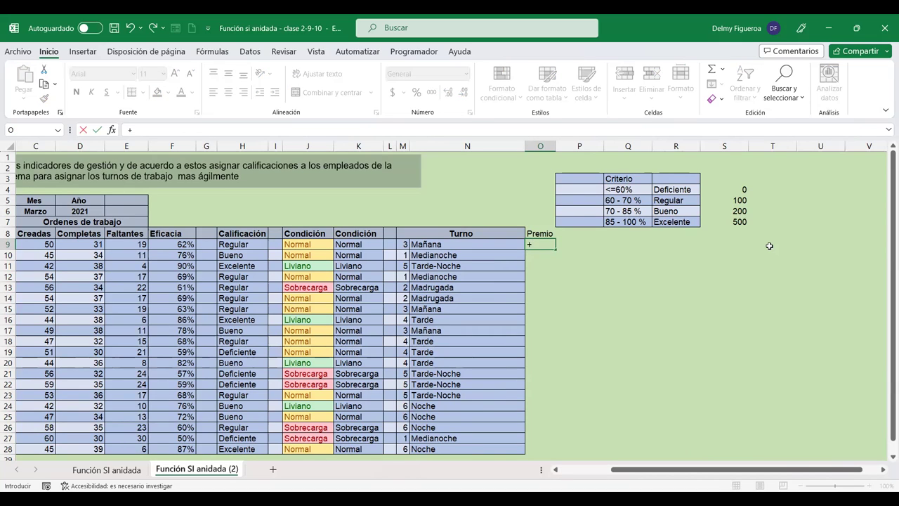
{"action": "type", "text": "si"}
{"action": "key", "text": "Escape"}
{"action": "key", "text": "Escape"}
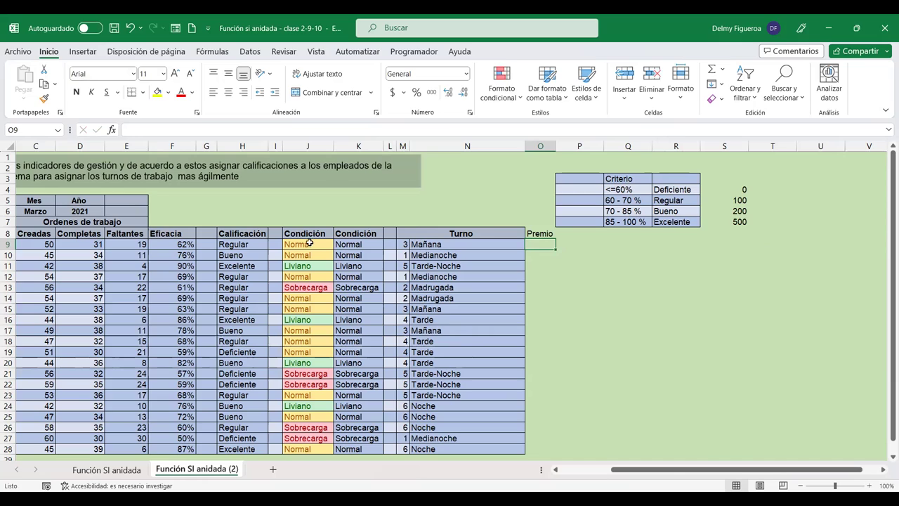
{"action": "left_click", "coordinate": [248, 243]}
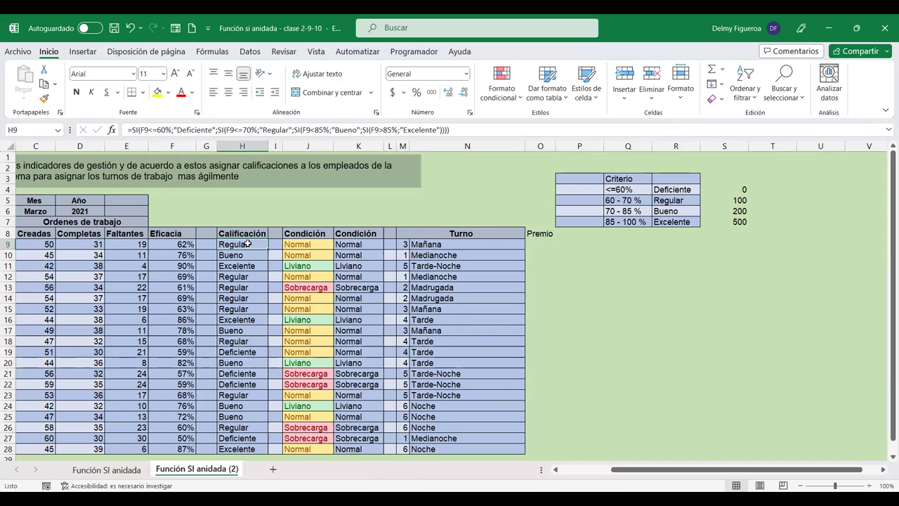
{"action": "left_click", "coordinate": [546, 243]}
Step: Begin O9's Premio formula as +SI(F9<=60%;0; for Eficacia at or below 60%
{"action": "key", "text": "F2"}
{"action": "type", "text": "+"}
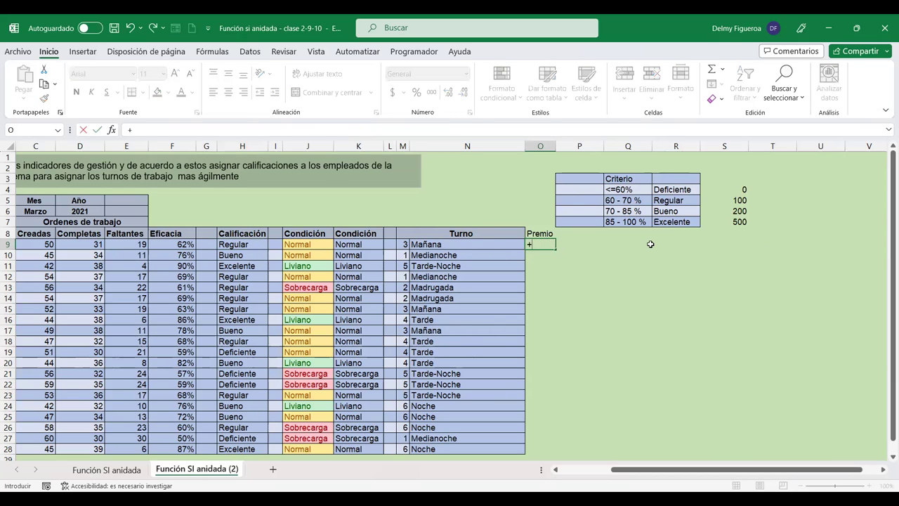
{"action": "type", "text": "si"}
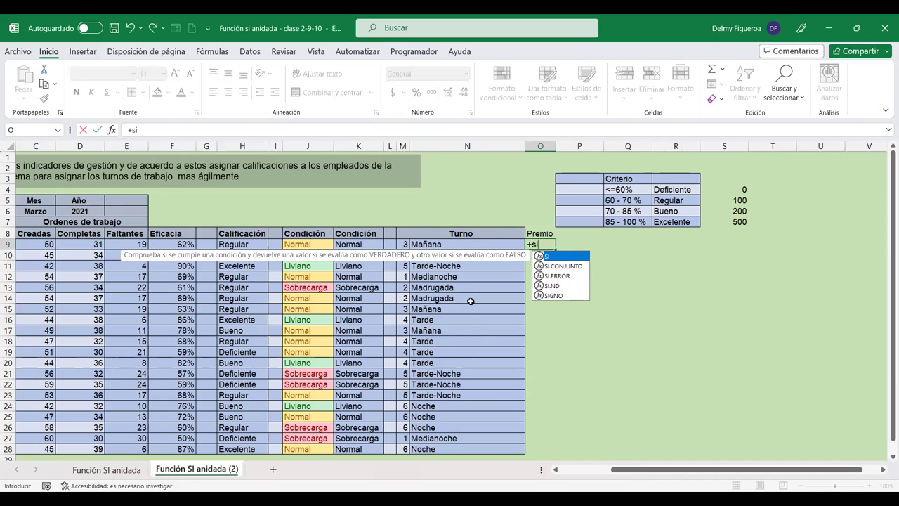
{"action": "key", "text": "Tab"}
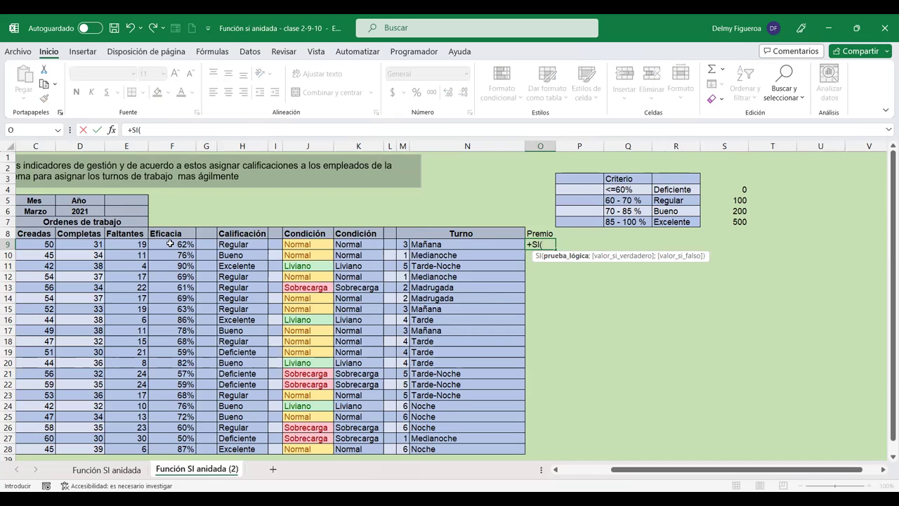
{"action": "left_click", "coordinate": [167, 244]}
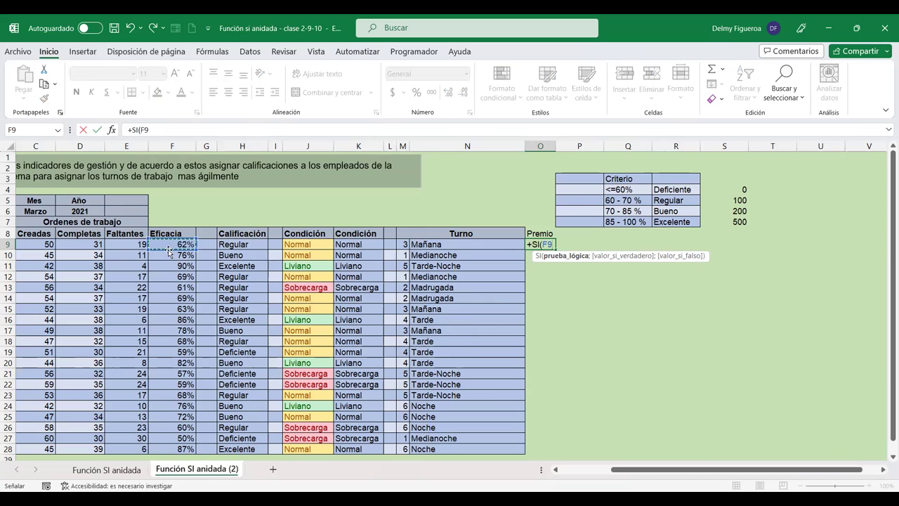
{"action": "type", "text": "<"}
{"action": "type", "text": "=60%"}
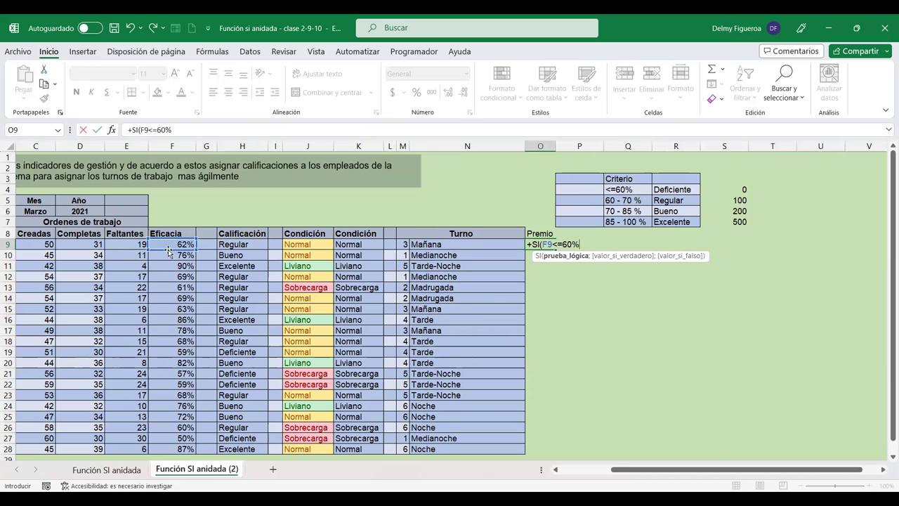
{"action": "type", "text": ";"}
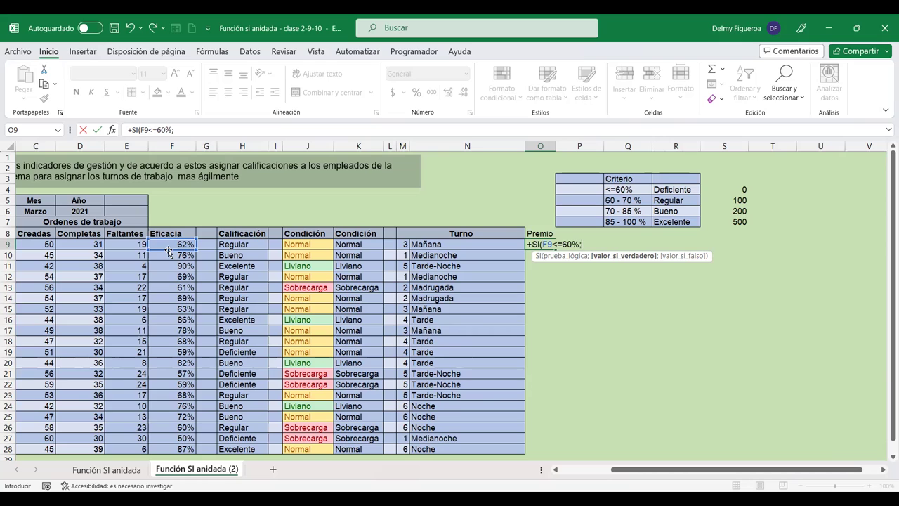
{"action": "type", "text": "0"}
{"action": "type", "text": ";"}
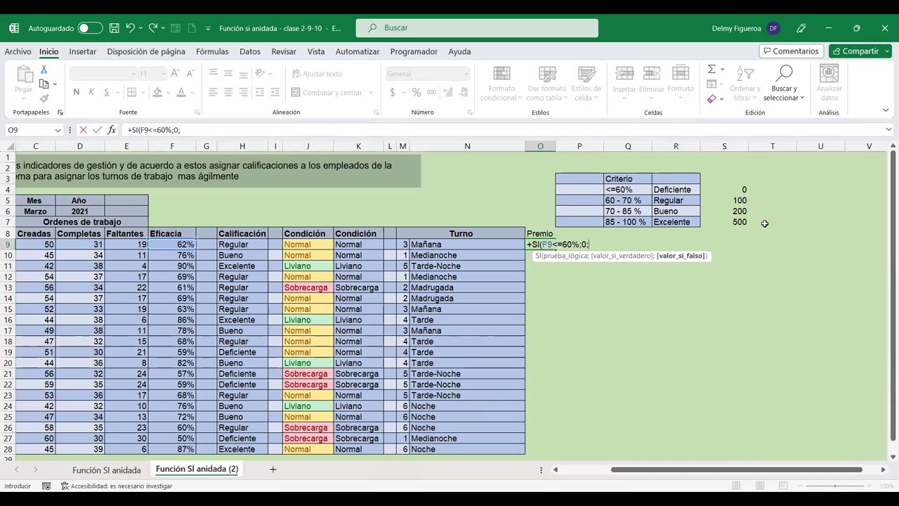
Step: Finish O9 as +SI(F9<=60%;0;SI(F9<70%;100;SI(F9<85;200;500))), which shows 100
{"action": "type", "text": "SI"}
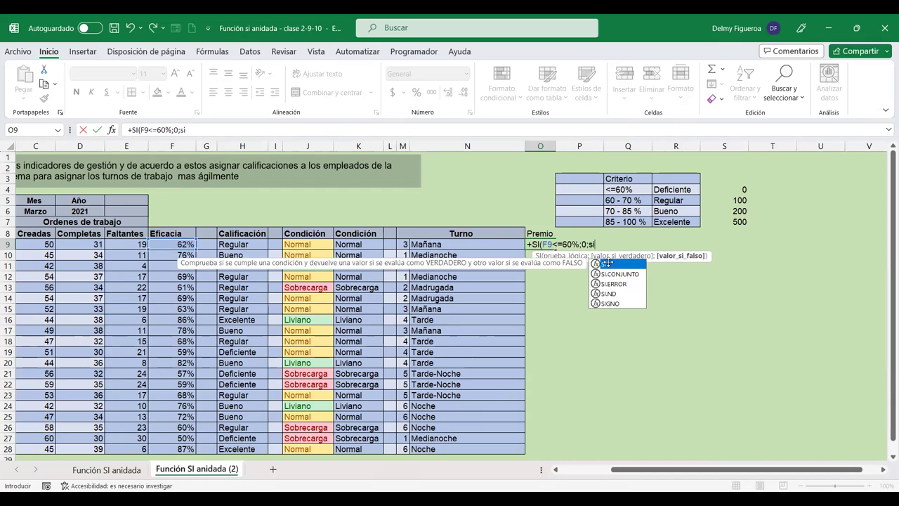
{"action": "type", "text": "("}
{"action": "left_click", "coordinate": [169, 245]}
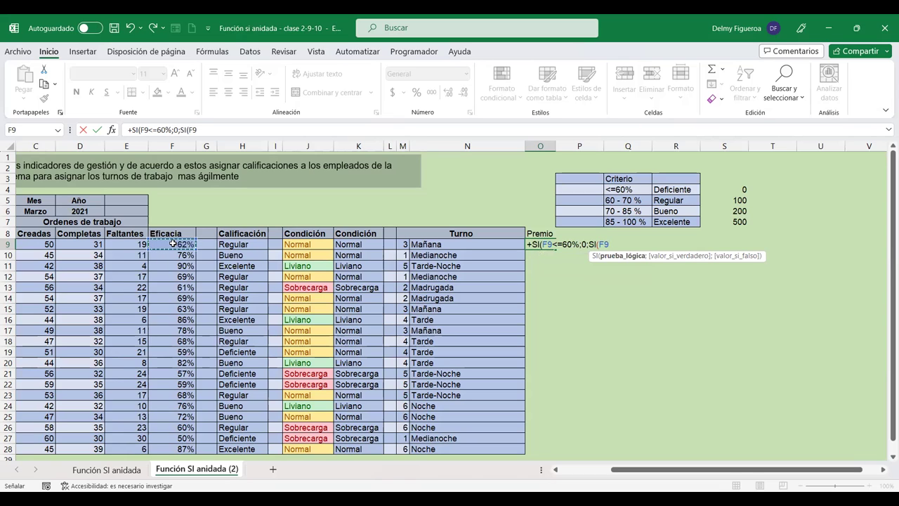
{"action": "type", "text": "<"}
{"action": "type", "text": "70"}
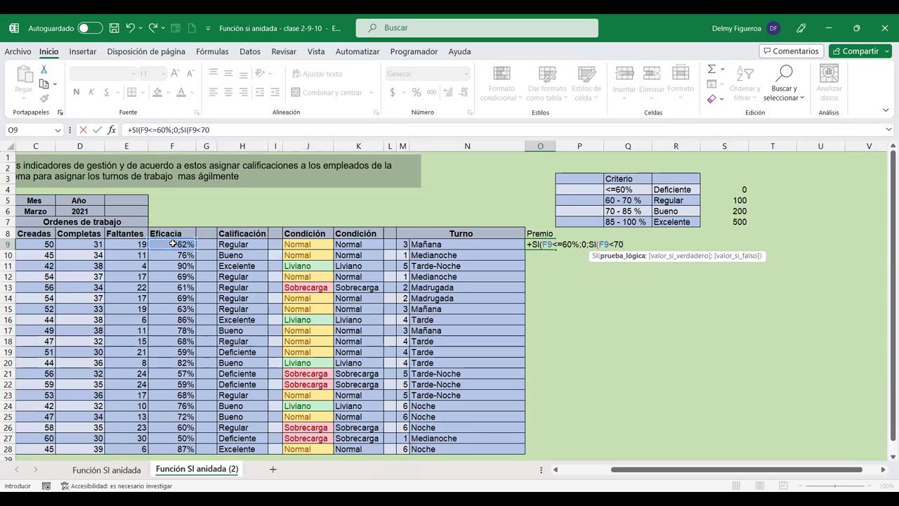
{"action": "type", "text": "%;"}
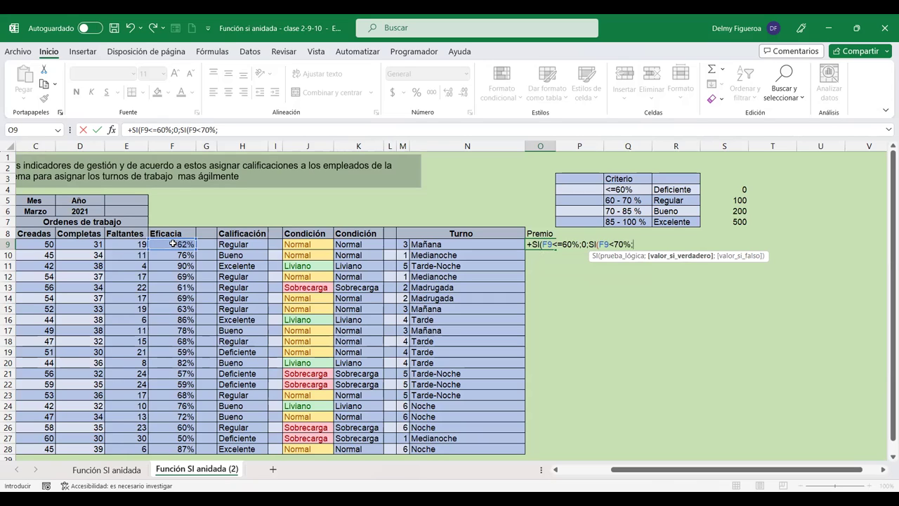
{"action": "type", "text": "100"}
{"action": "type", "text": ";"}
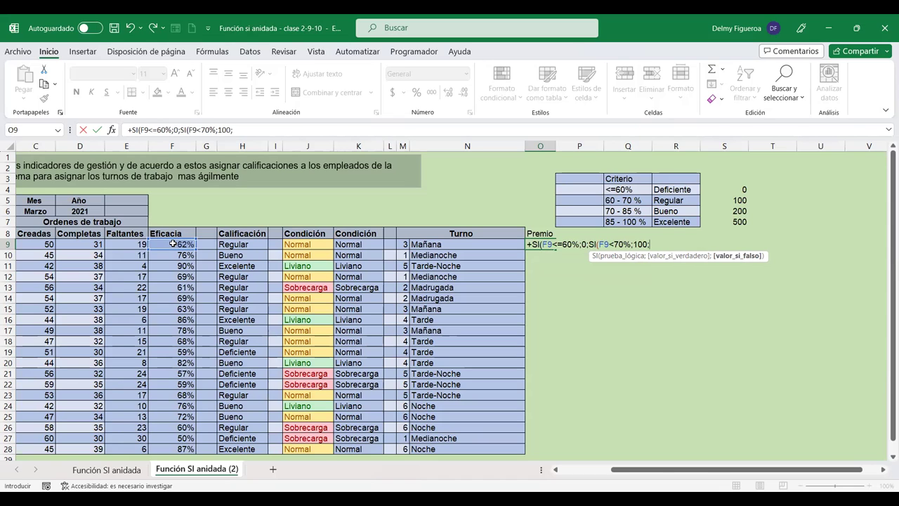
{"action": "type", "text": "si"}
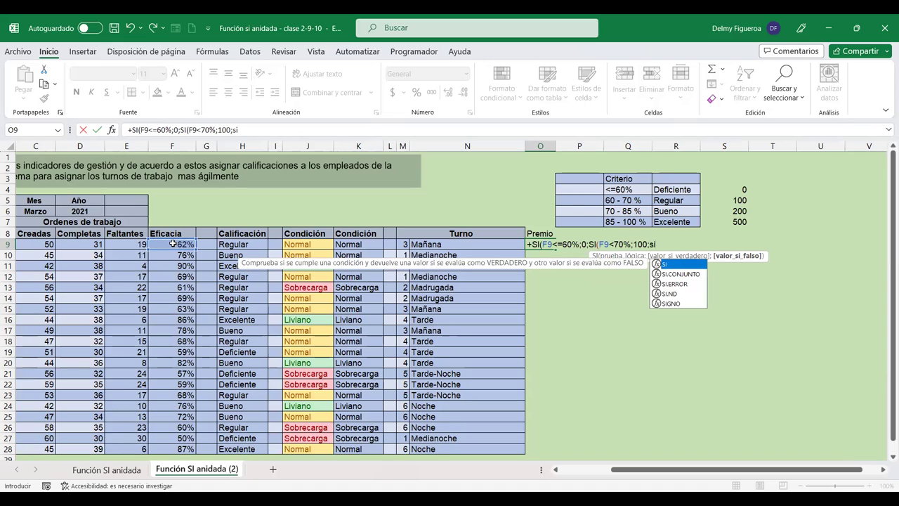
{"action": "double_click", "coordinate": [672, 265]}
{"action": "left_click", "coordinate": [179, 245]}
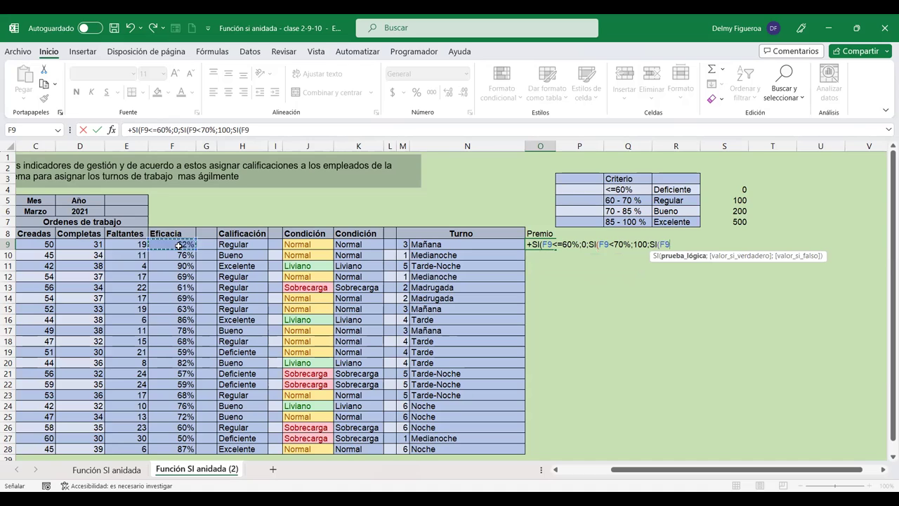
{"action": "type", "text": ">"}
{"action": "key", "text": "BackSpace"}
{"action": "type", "text": "<"}
{"action": "type", "text": "85"}
{"action": "type", "text": ";"}
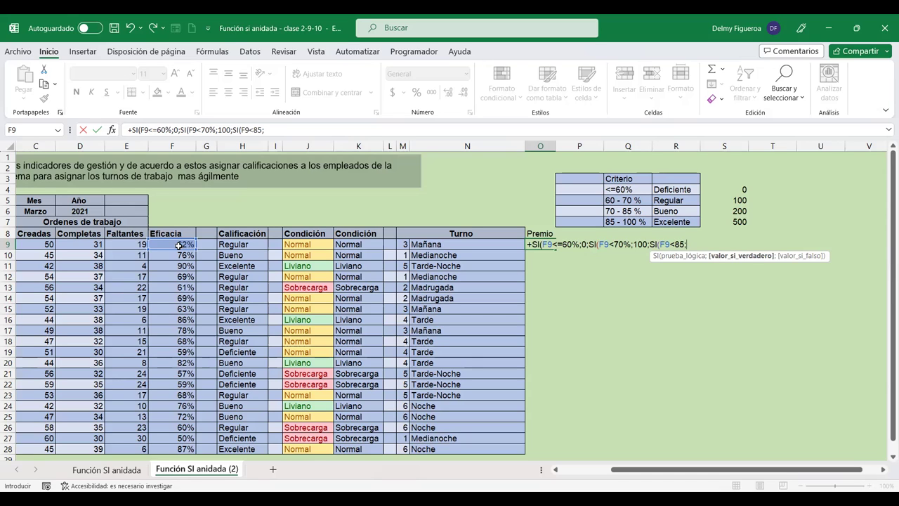
{"action": "type", "text": "200;"}
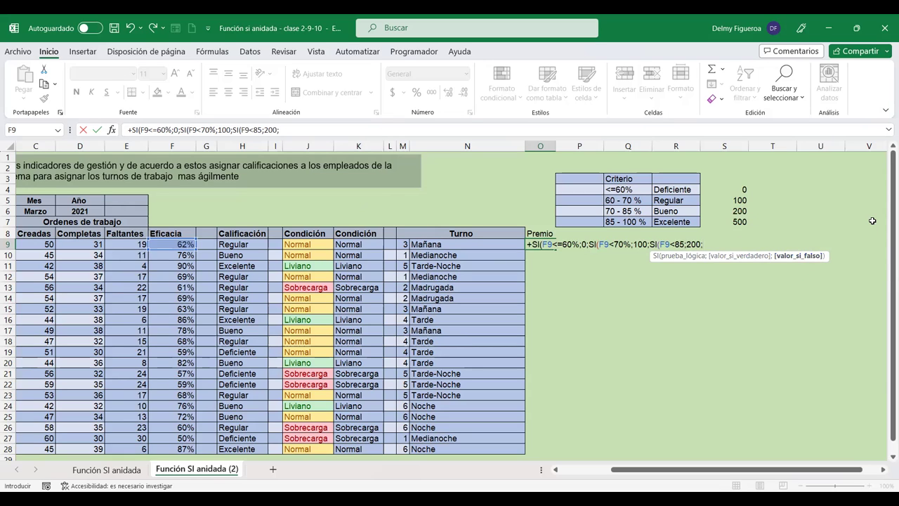
{"action": "type", "text": "500"}
{"action": "type", "text": ")))"}
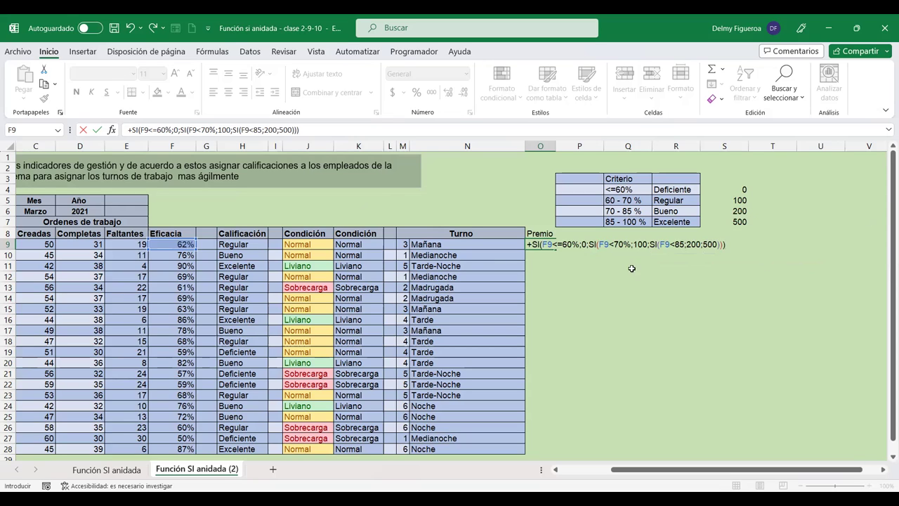
{"action": "key", "text": "Return"}
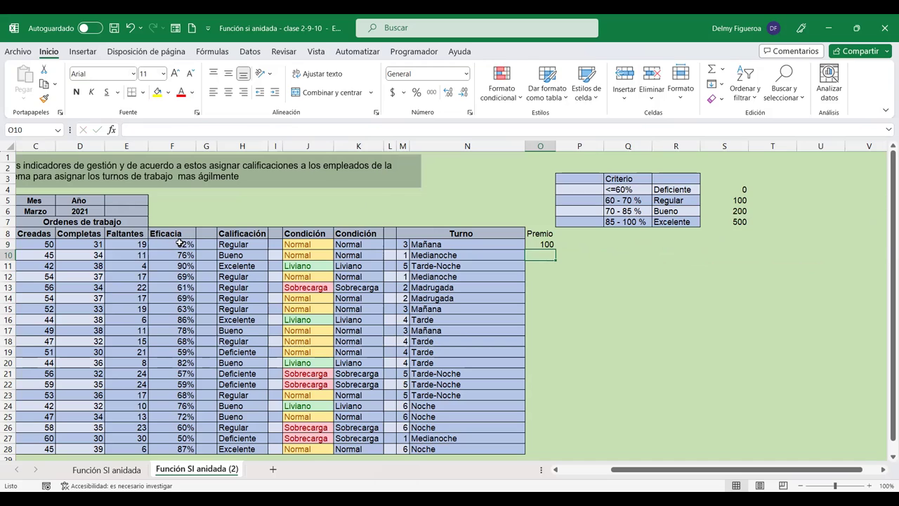
Step: Copy O9's Premio formula down to O10 and O11, then reopen O9's formula for editing
{"action": "left_click", "coordinate": [550, 245]}
{"action": "left_click_drag", "start_coordinate": [555, 249], "coordinate": [558, 260]}
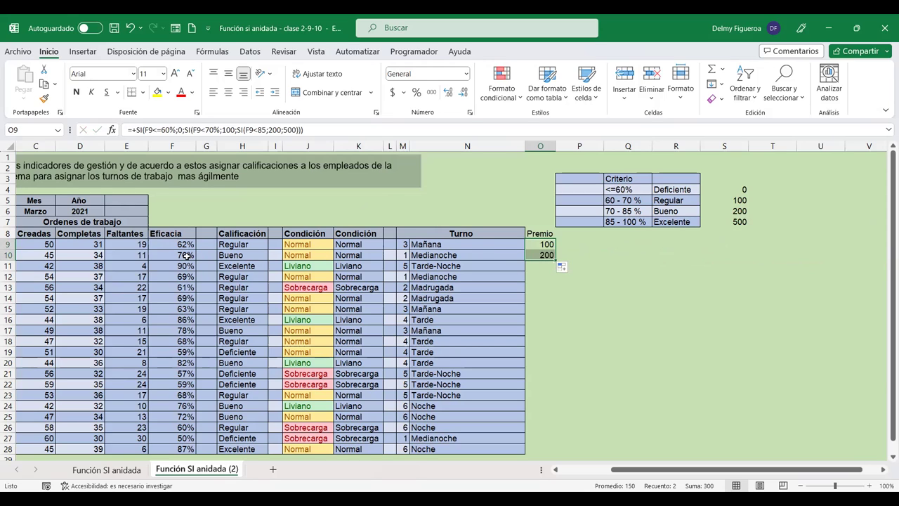
{"action": "left_click_drag", "start_coordinate": [555, 260], "coordinate": [555, 273]}
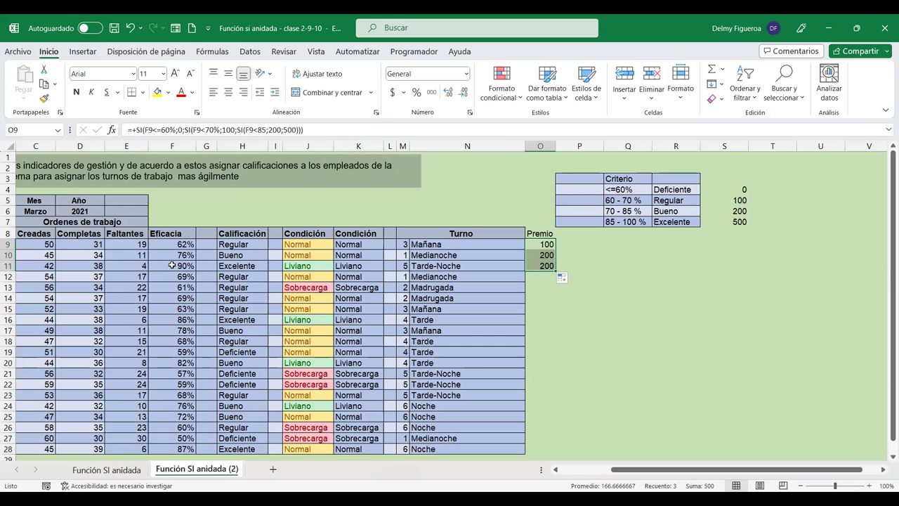
{"action": "left_click", "coordinate": [549, 243]}
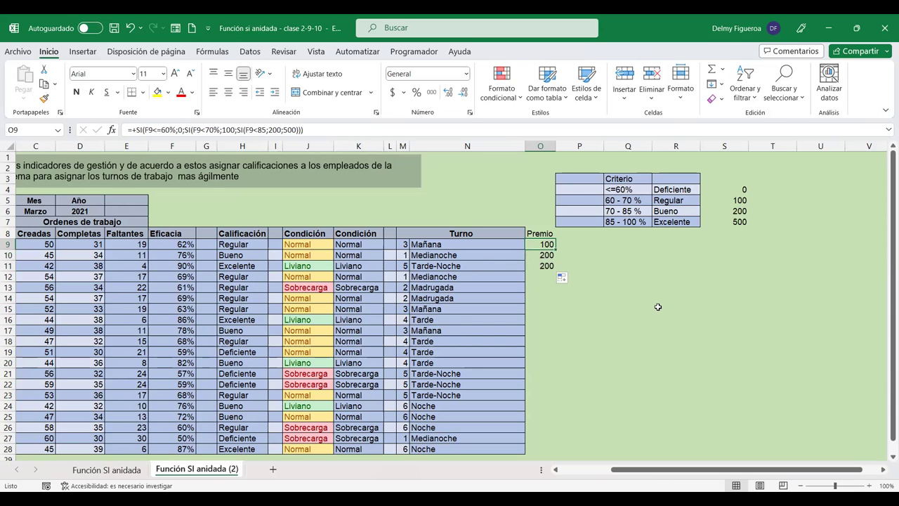
{"action": "key", "text": "F2"}
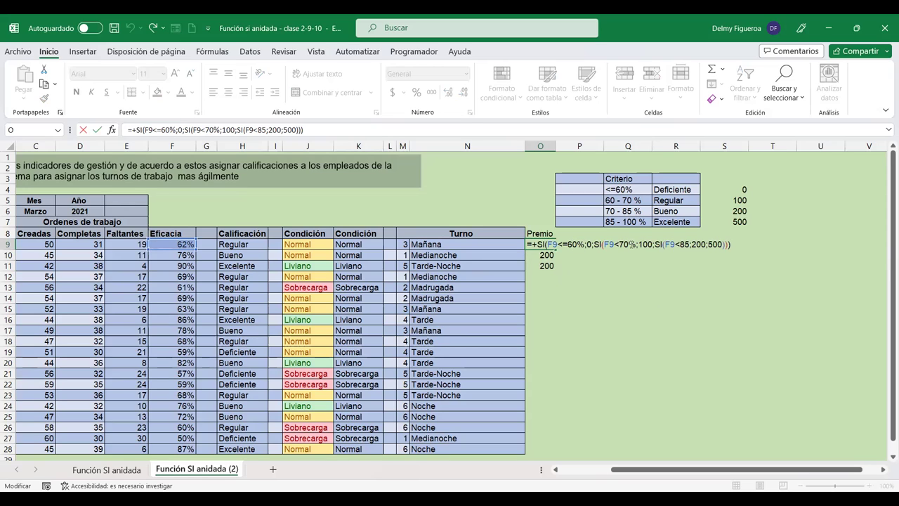
Step: Change the third test's threshold in O9's formula from 85 to 85%
{"action": "left_click", "coordinate": [689, 244]}
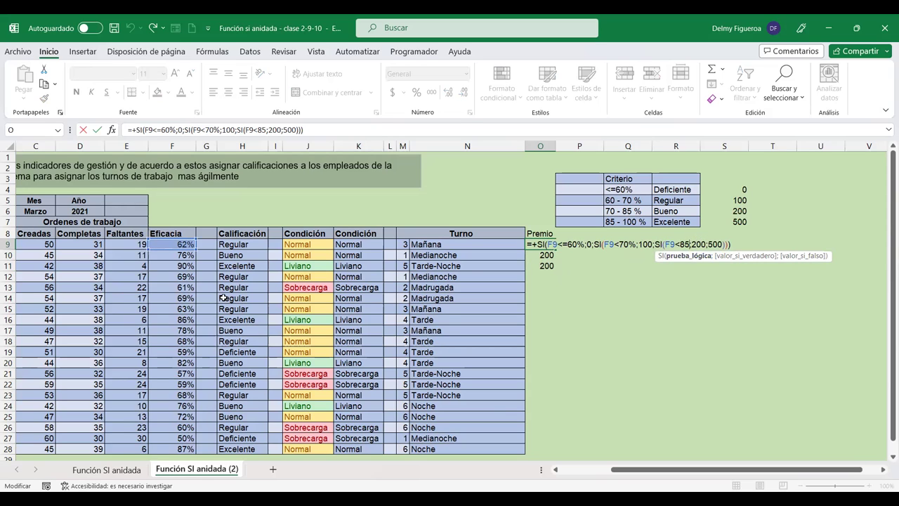
{"action": "type", "text": "%"}
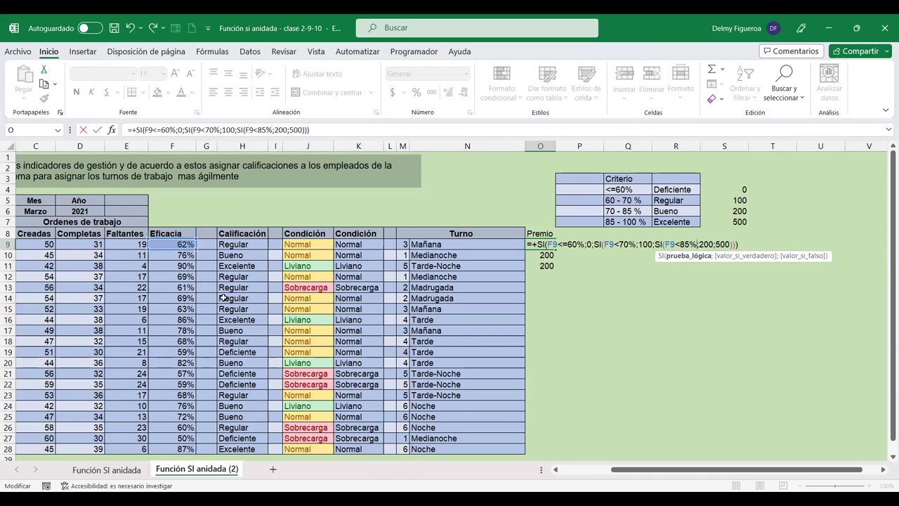
{"action": "key", "text": "Return"}
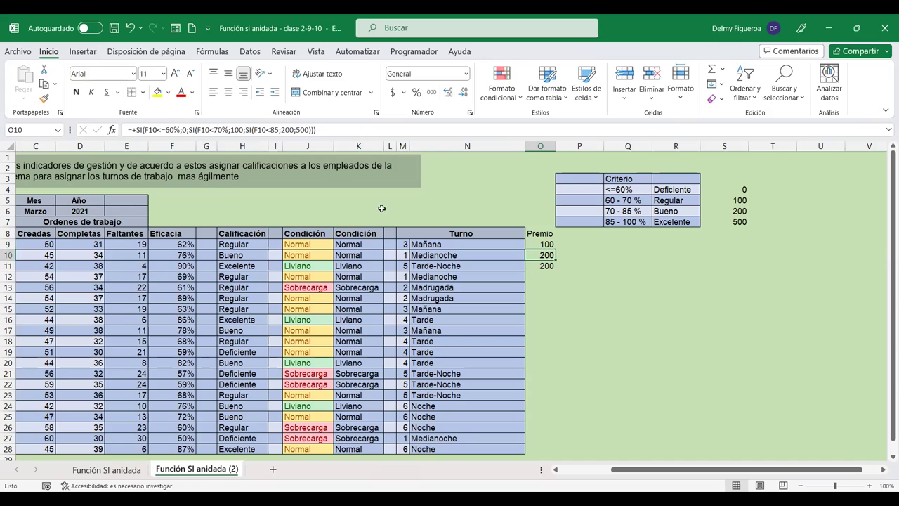
Step: Refill the corrected Premio formula from O9 through O12 and check O11's result
{"action": "left_click", "coordinate": [545, 244]}
{"action": "left_click_drag", "start_coordinate": [557, 249], "coordinate": [556, 279]}
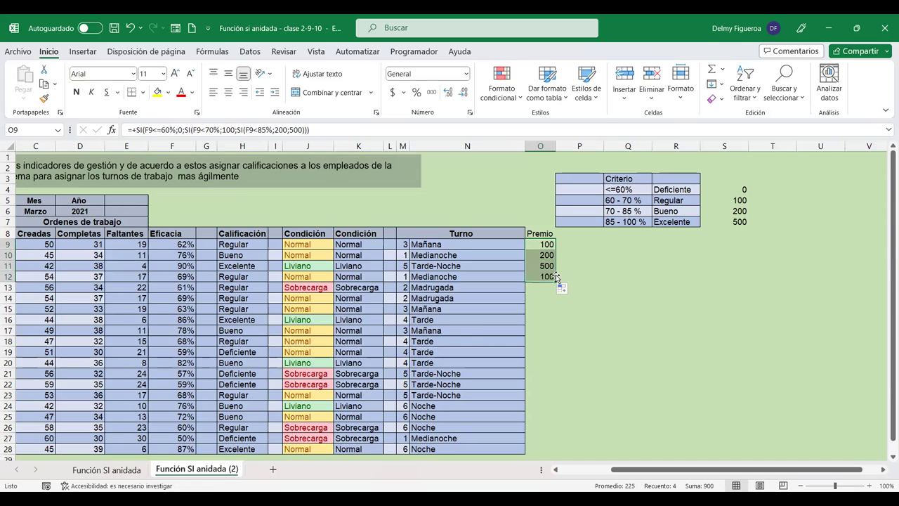
{"action": "left_click", "coordinate": [546, 265]}
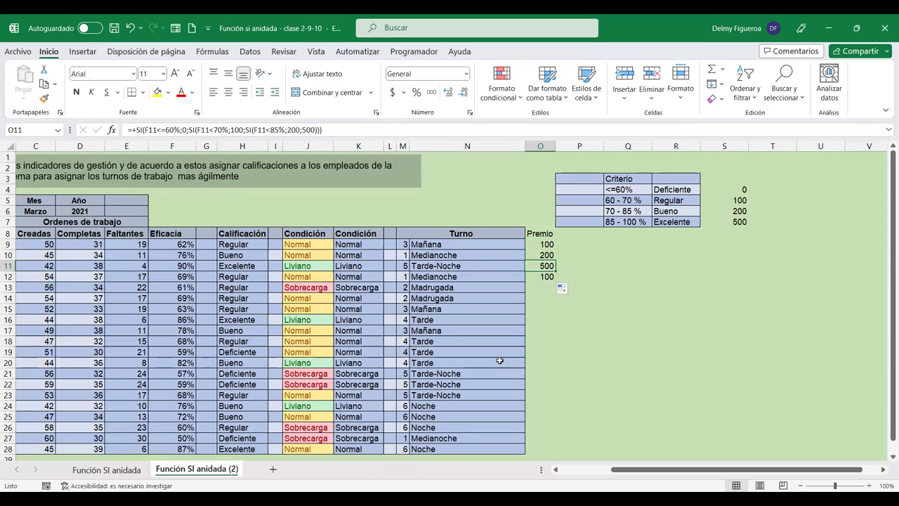
{"action": "key", "text": "F2"}
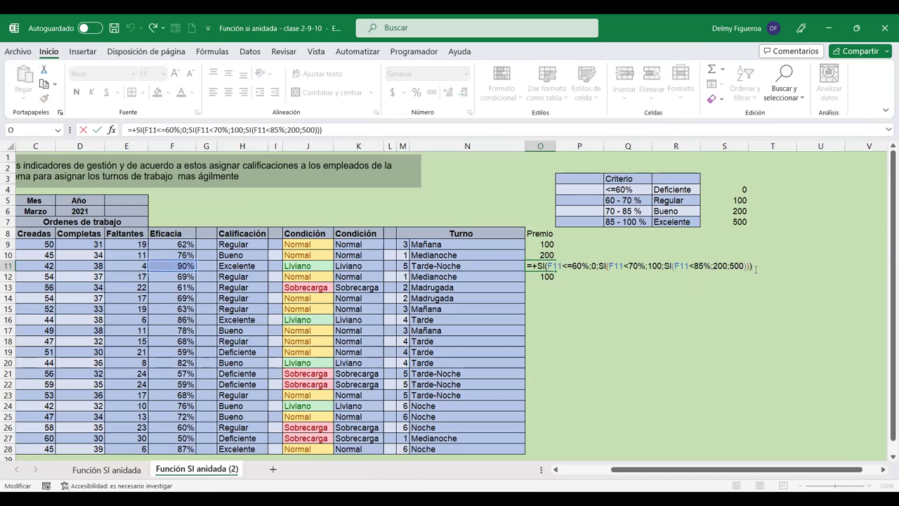
{"action": "key", "text": "Return"}
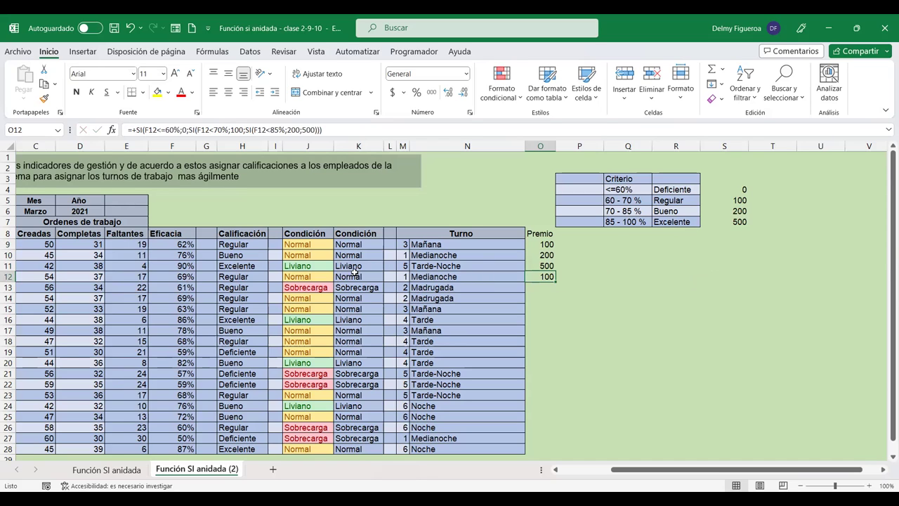
Step: Extend the Premio formula from O12 to O28 and spot-check Eficacia in F21, F22 and F27
{"action": "left_click_drag", "start_coordinate": [556, 285], "coordinate": [555, 452]}
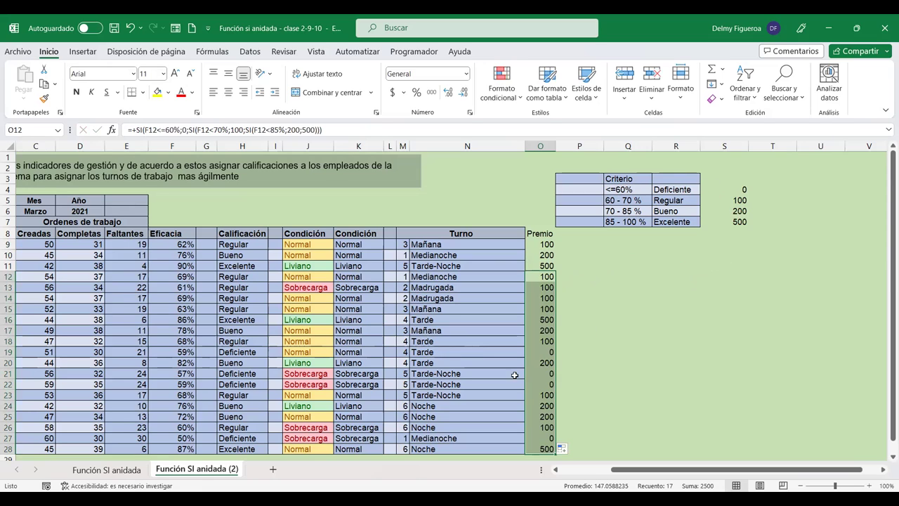
{"action": "left_click", "coordinate": [186, 372]}
{"action": "left_click", "coordinate": [187, 383]}
{"action": "left_click", "coordinate": [185, 437]}
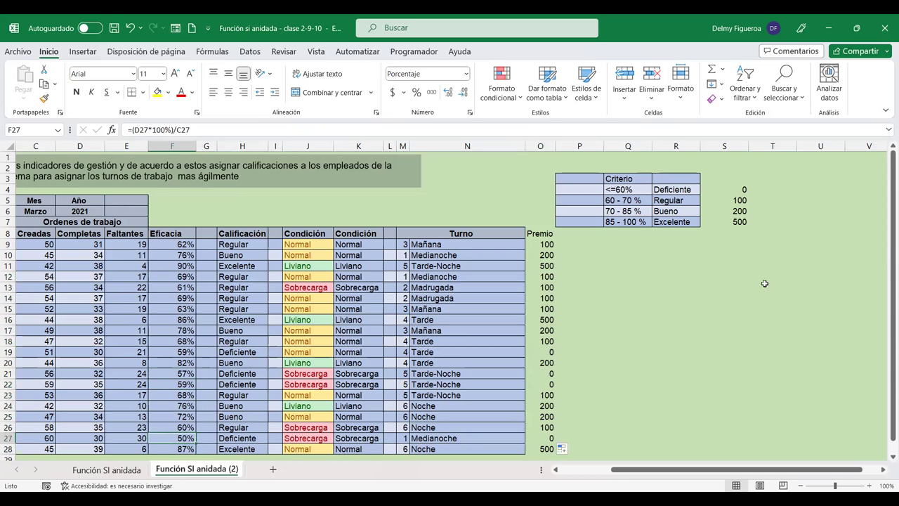
{"action": "left_click", "coordinate": [579, 244]}
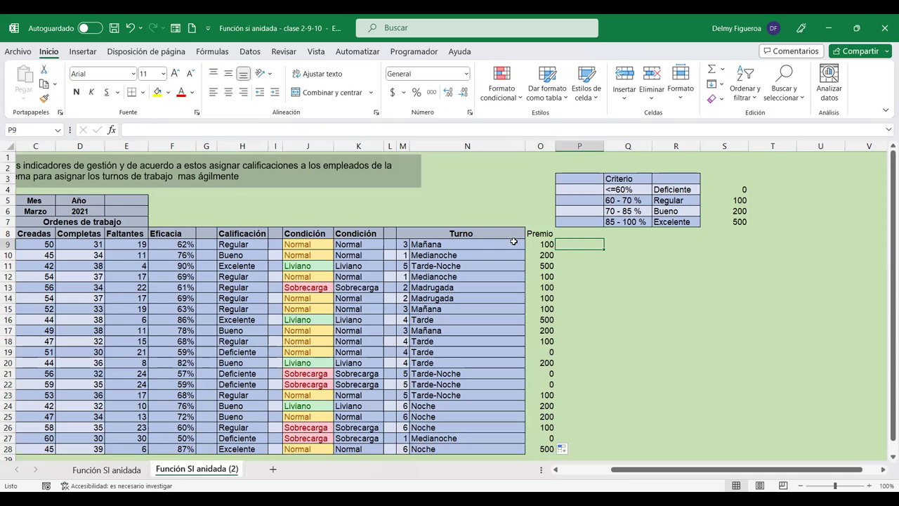
{"action": "left_click", "coordinate": [540, 233]}
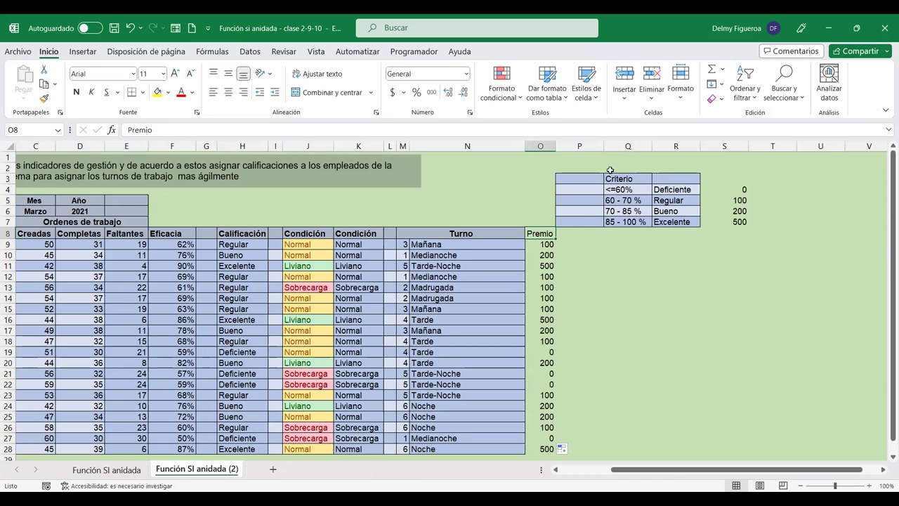
{"action": "left_click", "coordinate": [576, 238]}
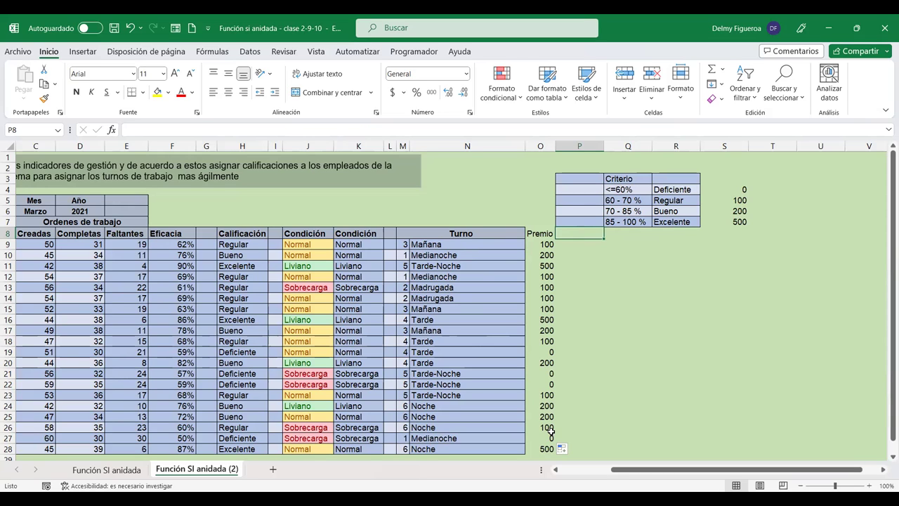
Step: Enter the header 'Promoción' in P8, next to the Premio column
{"action": "type", "text": "Con"}
{"action": "key", "text": "BackSpace"}
{"action": "key", "text": "BackSpace"}
{"action": "key", "text": "BackSpace"}
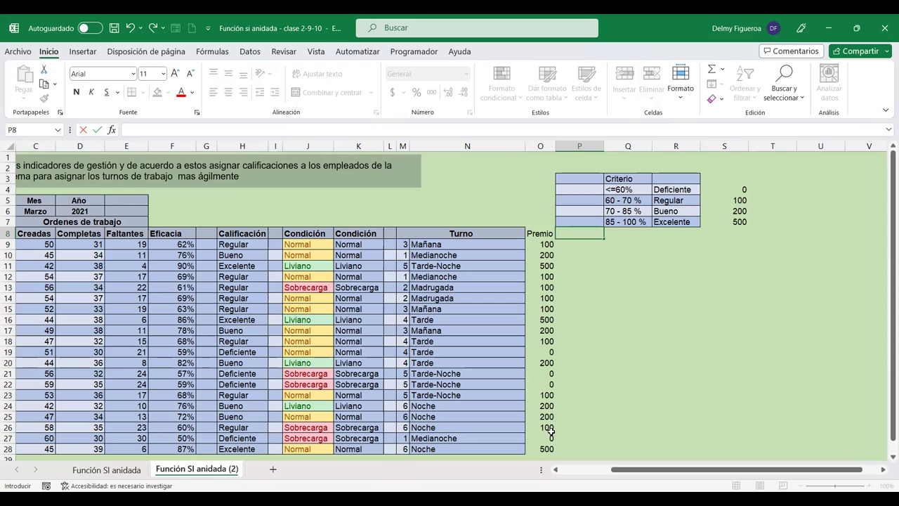
{"action": "type", "text": "Prom"}
{"action": "type", "text": "oción"}
{"action": "key", "text": "Return"}
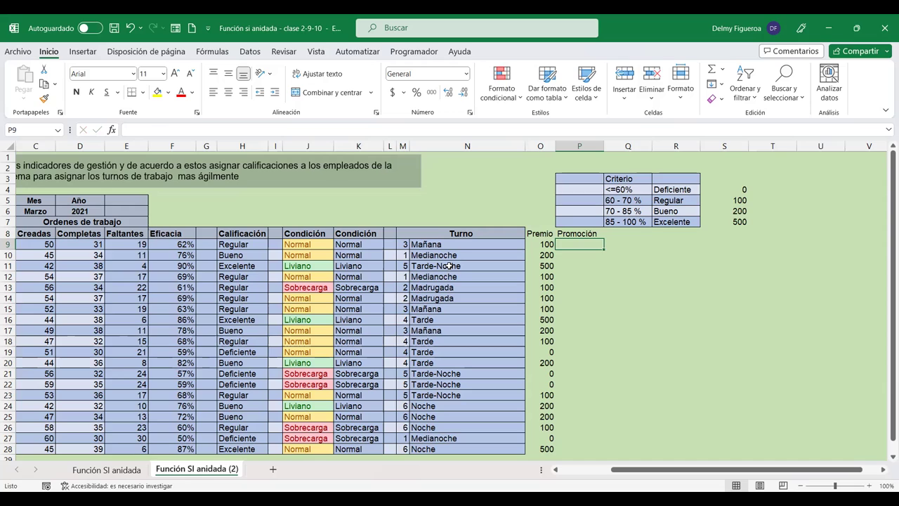
Step: Start P9's formula as +SI(Y(F9>85;M9=1), testing efficiency above 85 and shift 1
{"action": "type", "text": "+"}
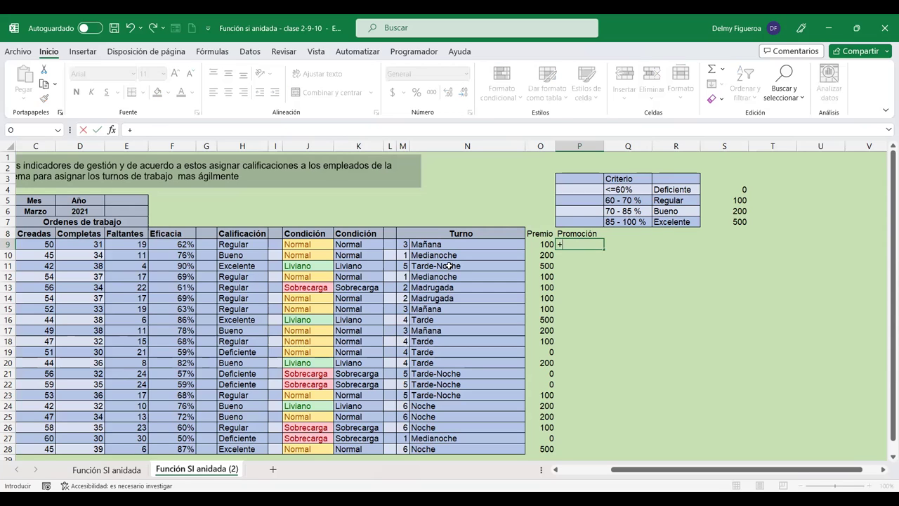
{"action": "type", "text": "si"}
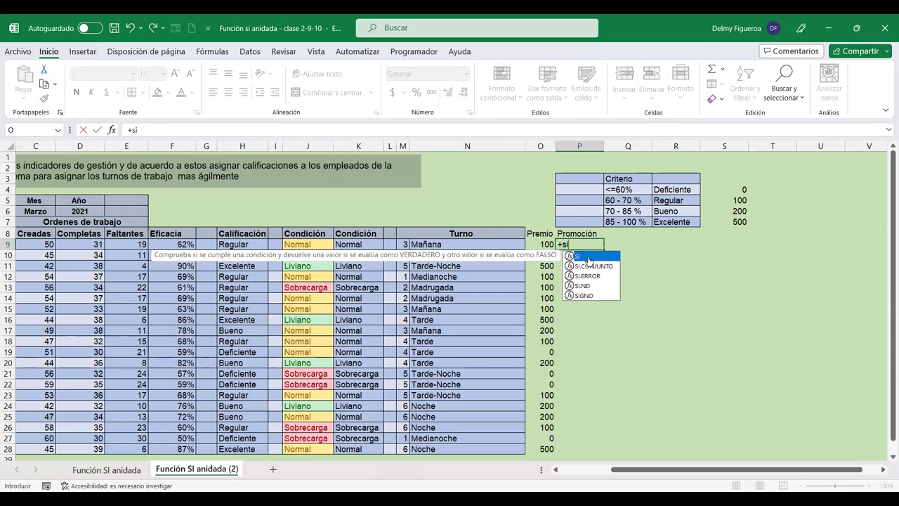
{"action": "double_click", "coordinate": [589, 256]}
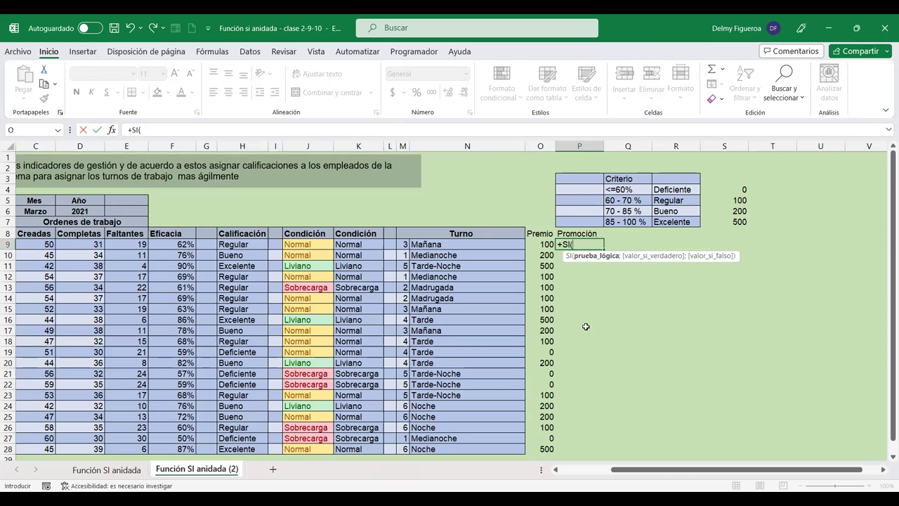
{"action": "type", "text": "y("}
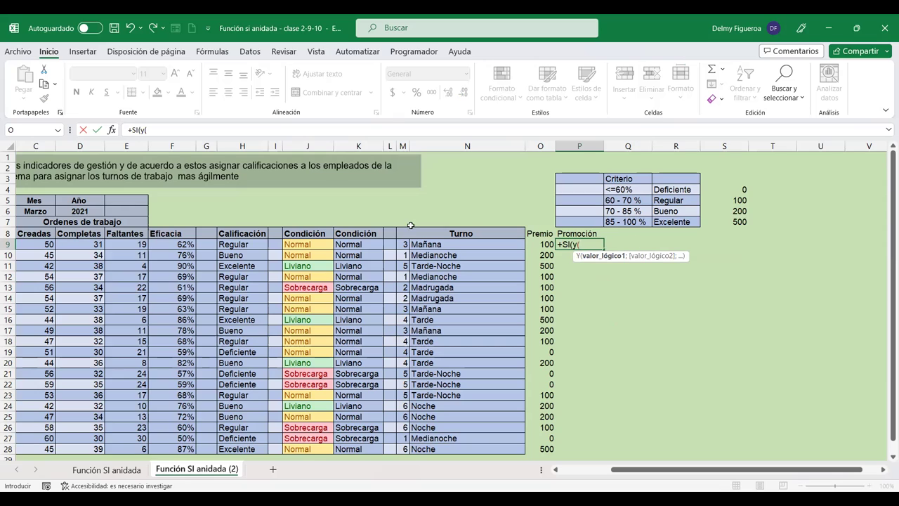
{"action": "left_click", "coordinate": [173, 242]}
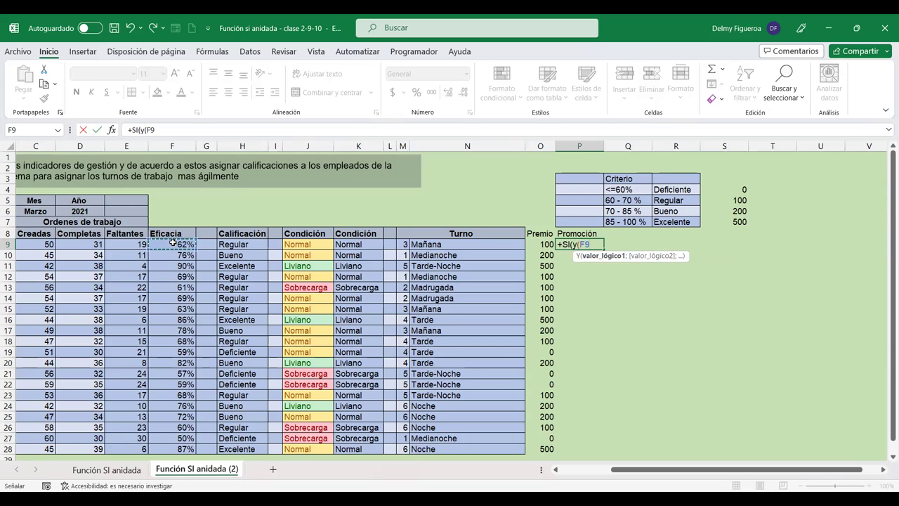
{"action": "type", "text": ">"}
{"action": "type", "text": "85"}
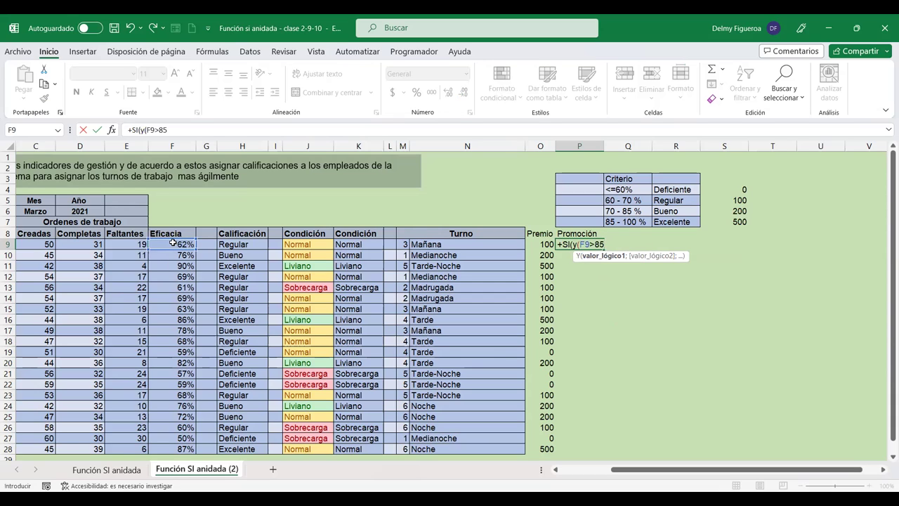
{"action": "type", "text": ";"}
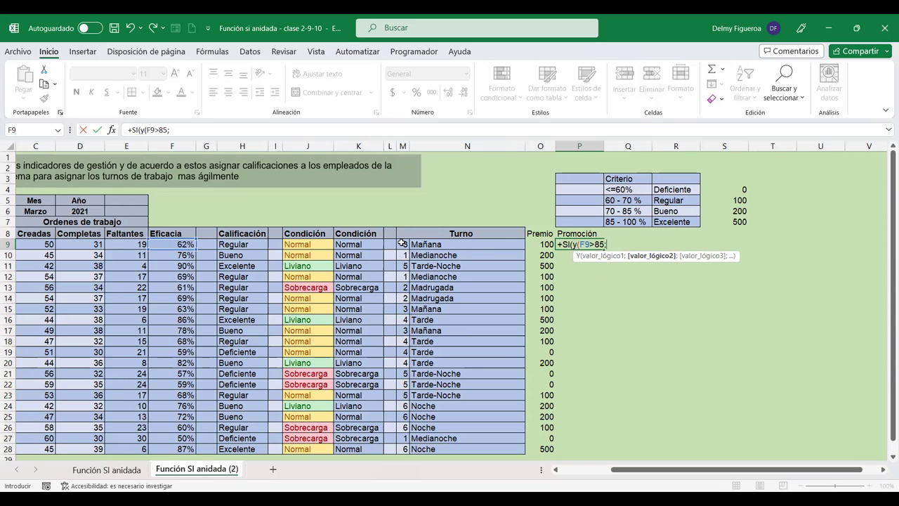
{"action": "left_click", "coordinate": [402, 244]}
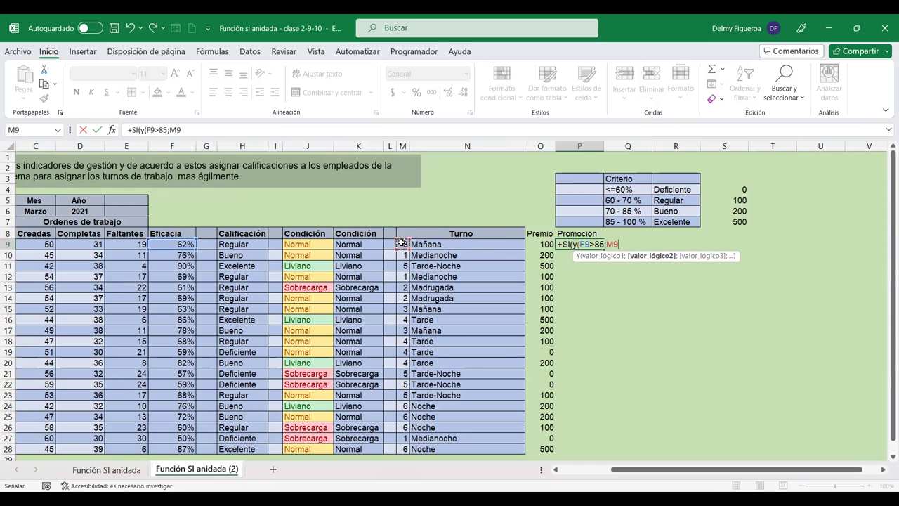
{"action": "type", "text": "=1"}
{"action": "type", "text": ")"}
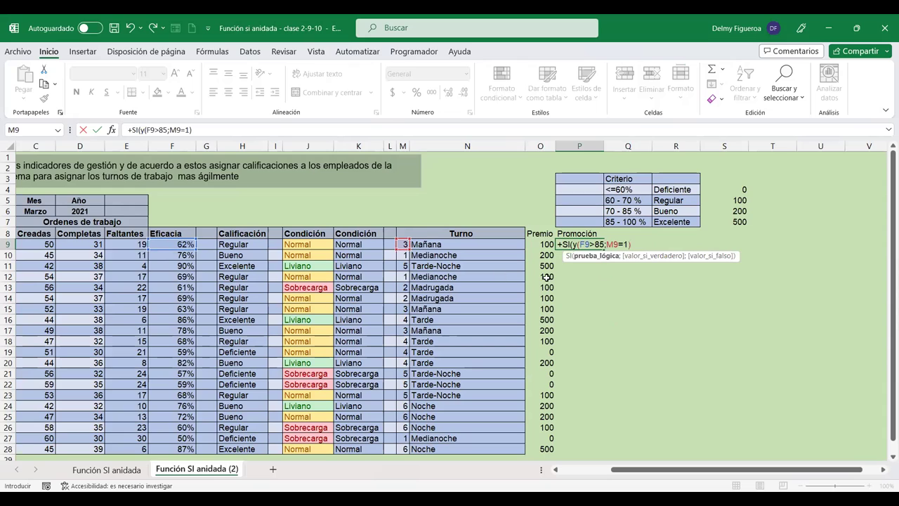
{"action": "type", "text": ";"}
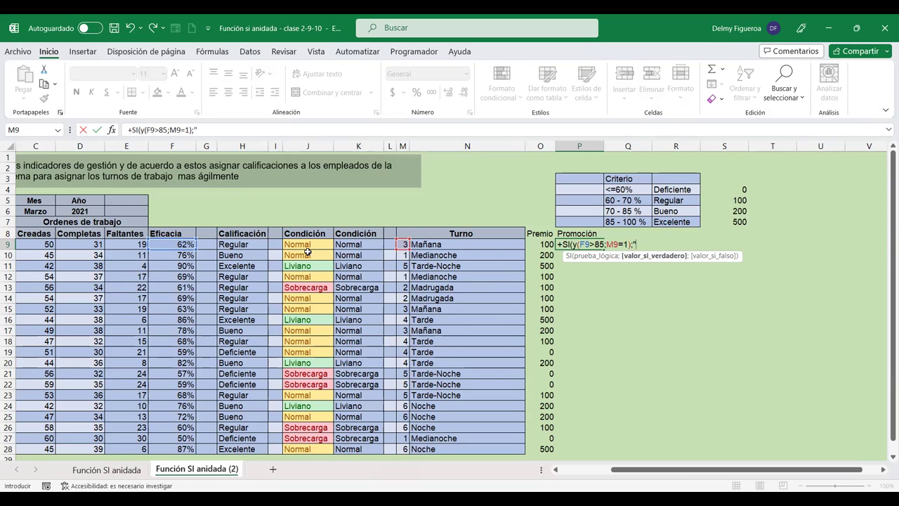
Step: Finish the P9 formula with results "Subir salario" and "Capacitar" and enter it
{"action": "type", "text": "Sub"}
{"action": "type", "text": "ir salario\""}
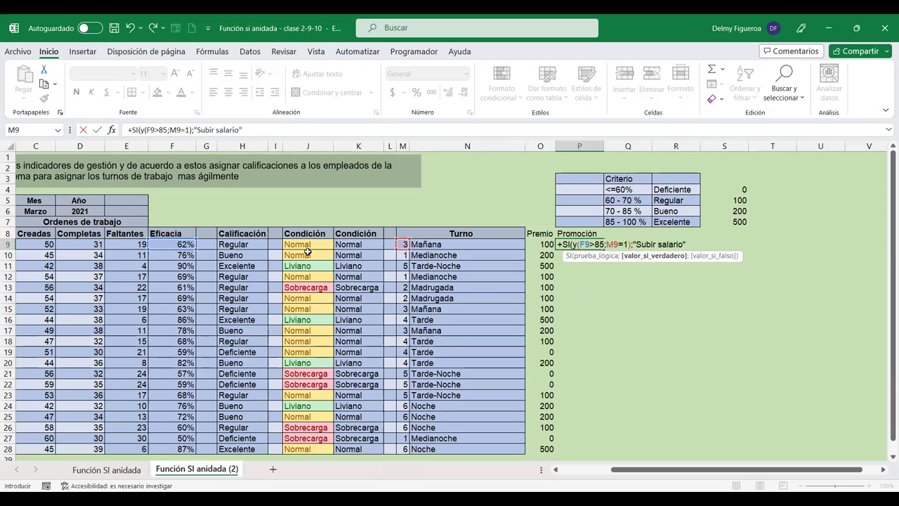
{"action": "type", "text": ";"}
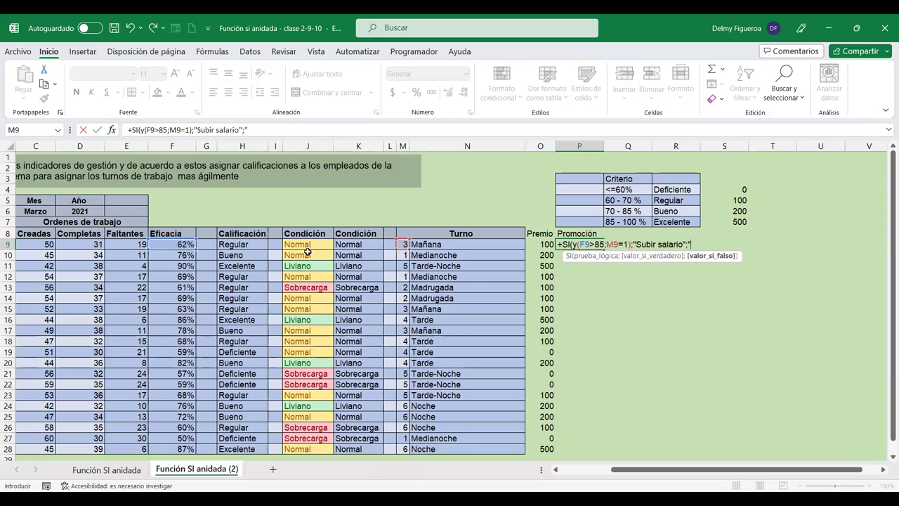
{"action": "type", "text": "Capacitar\""}
{"action": "type", "text": ")"}
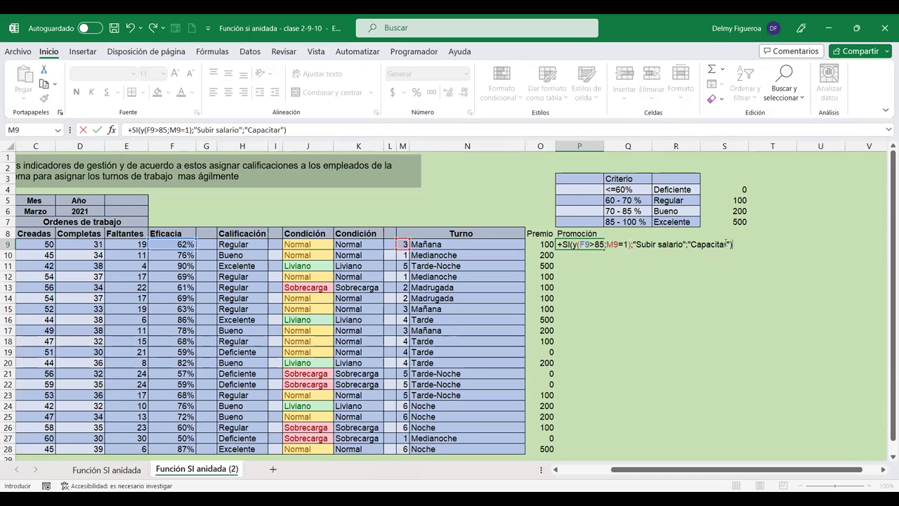
{"action": "key", "text": "Return"}
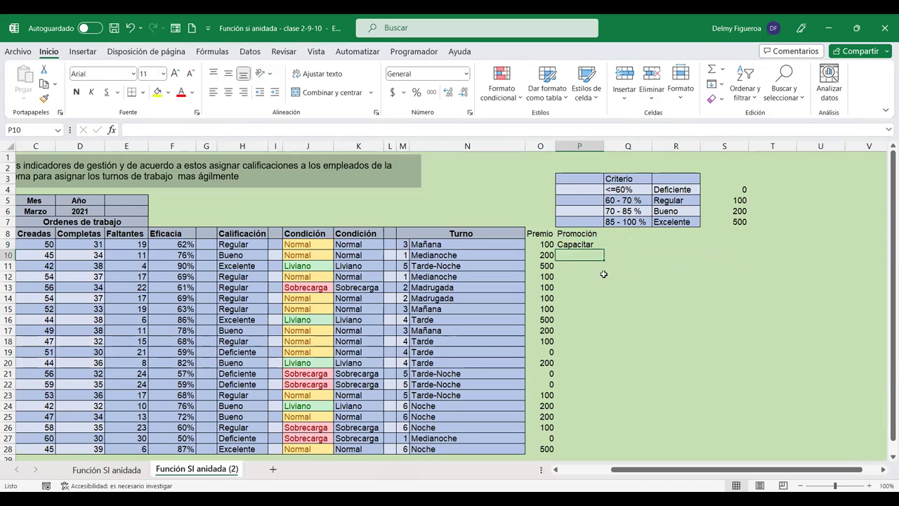
Step: Fill the Promoción formula down to P28, then set F9 to 85 and M9 to 1
{"action": "left_click", "coordinate": [598, 244]}
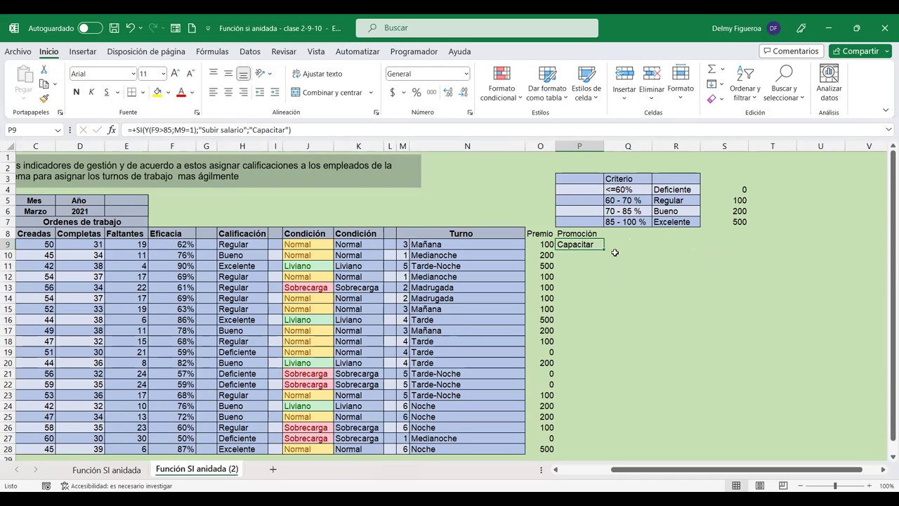
{"action": "left_click_drag", "start_coordinate": [602, 253], "coordinate": [601, 451]}
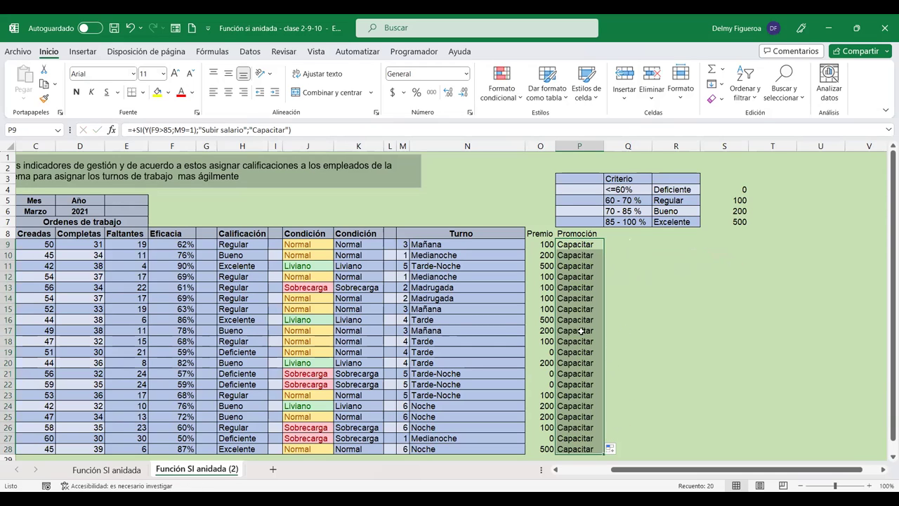
{"action": "left_click", "coordinate": [181, 246]}
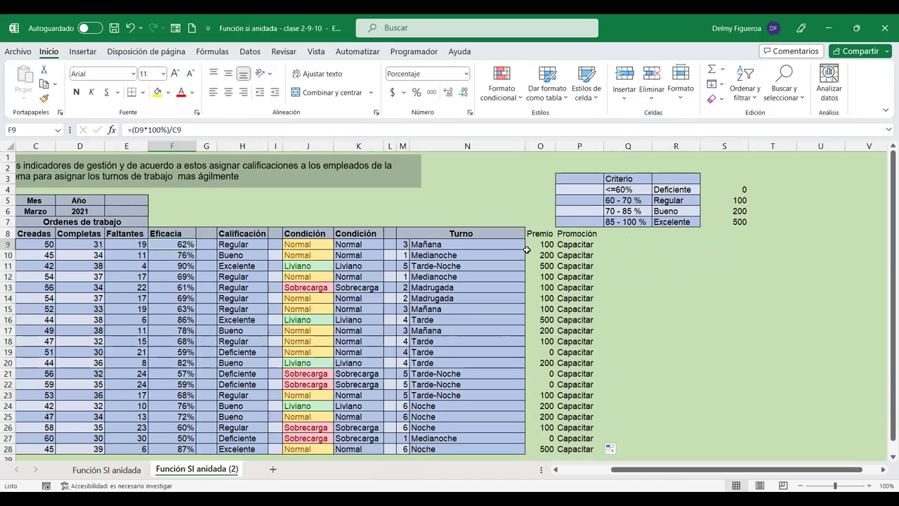
{"action": "type", "text": "85"}
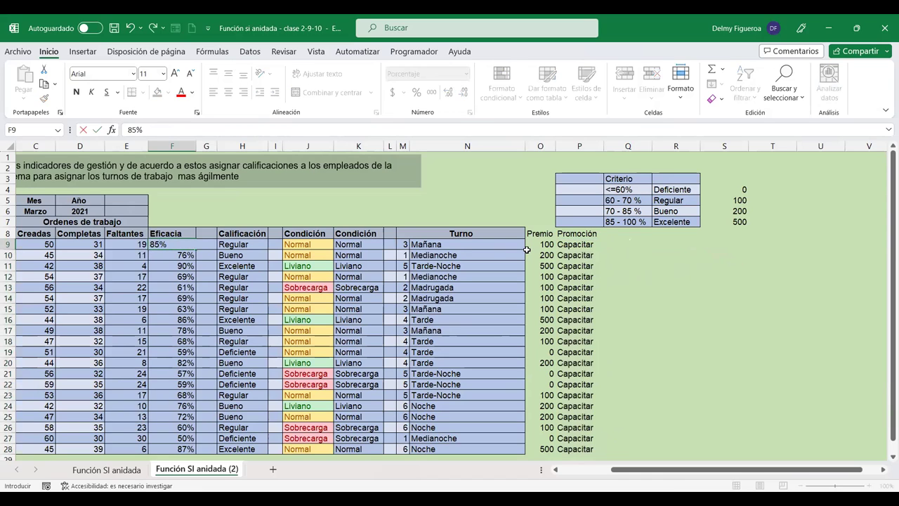
{"action": "key", "text": "Tab"}
{"action": "key", "text": "Right"}
{"action": "key", "text": "Right"}
{"action": "key", "text": "Right"}
{"action": "key", "text": "Right"}
{"action": "key", "text": "Right"}
{"action": "key", "text": "Right"}
{"action": "type", "text": "1"}
{"action": "key", "text": "Tab"}
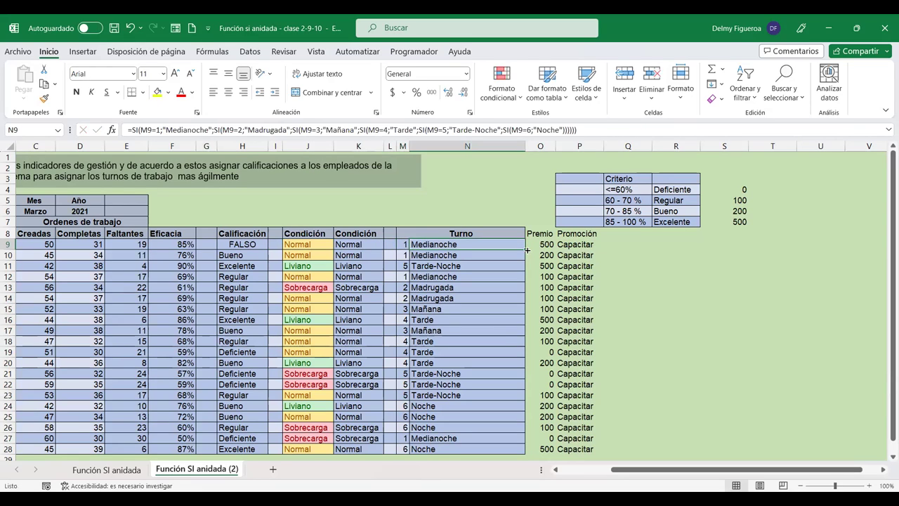
{"action": "key", "text": "Right"}
{"action": "key", "text": "Right"}
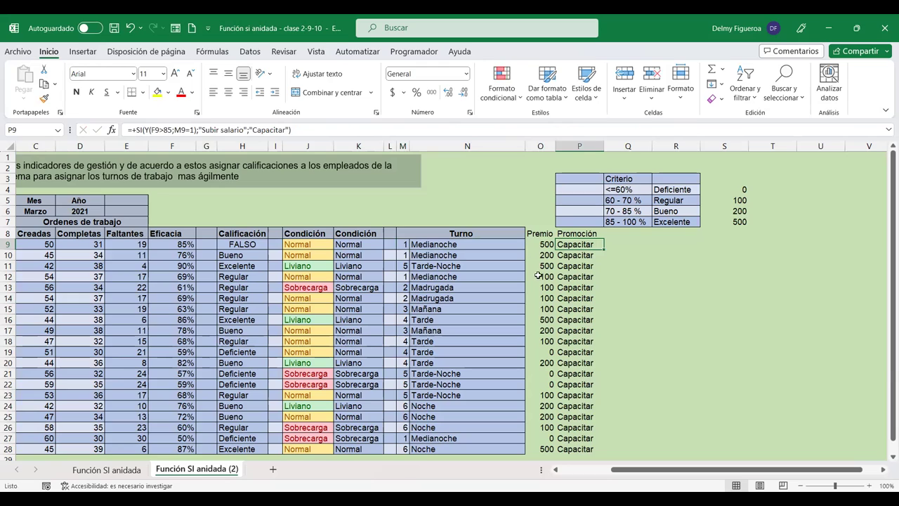
Step: Change the first employee's Eficacia in F9 to 90 and recheck the P9 formula
{"action": "left_click", "coordinate": [170, 247]}
{"action": "left_click", "coordinate": [576, 244]}
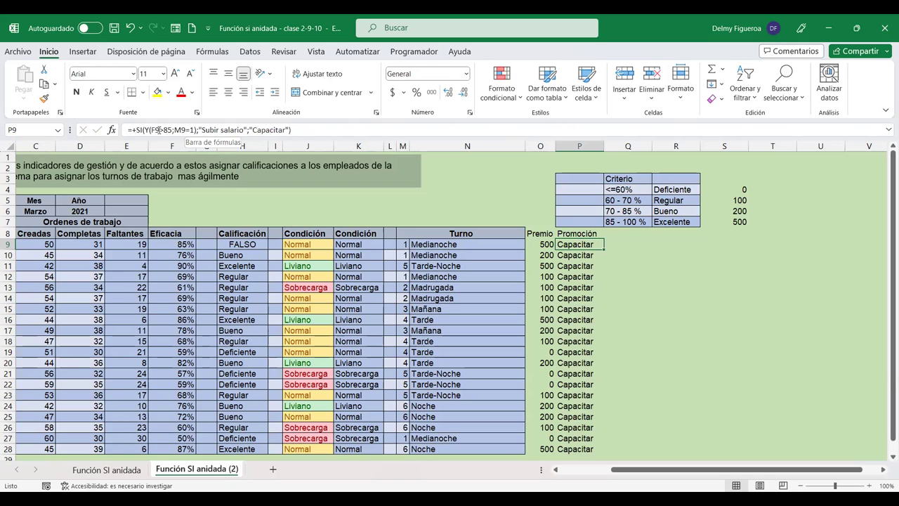
{"action": "left_click", "coordinate": [172, 244]}
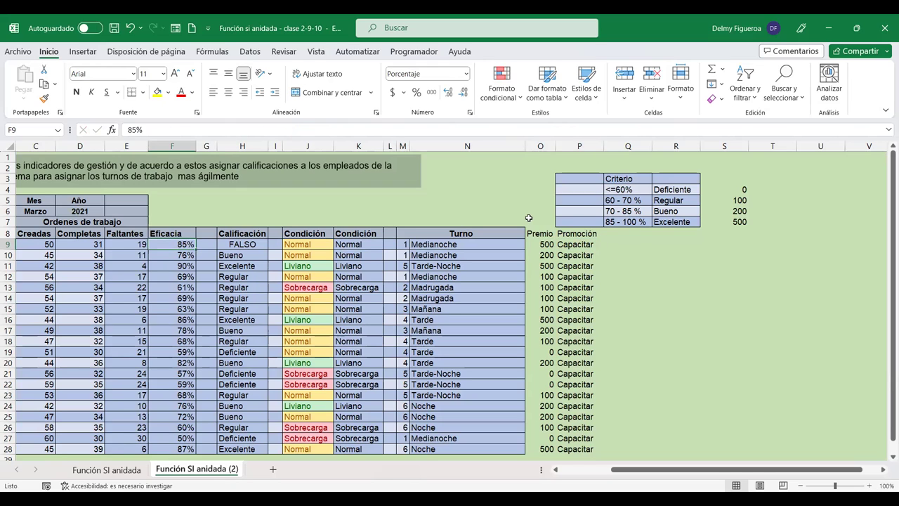
{"action": "type", "text": "90"}
{"action": "key", "text": "Tab"}
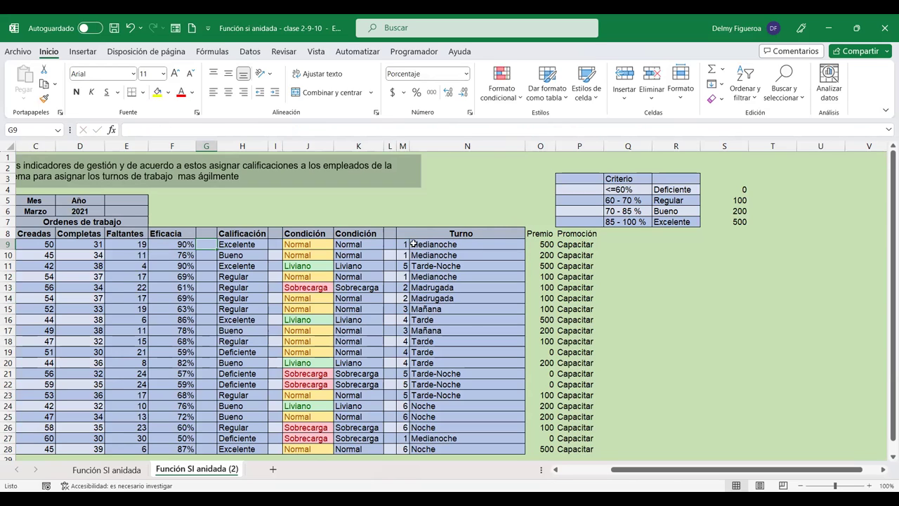
{"action": "left_click", "coordinate": [575, 244]}
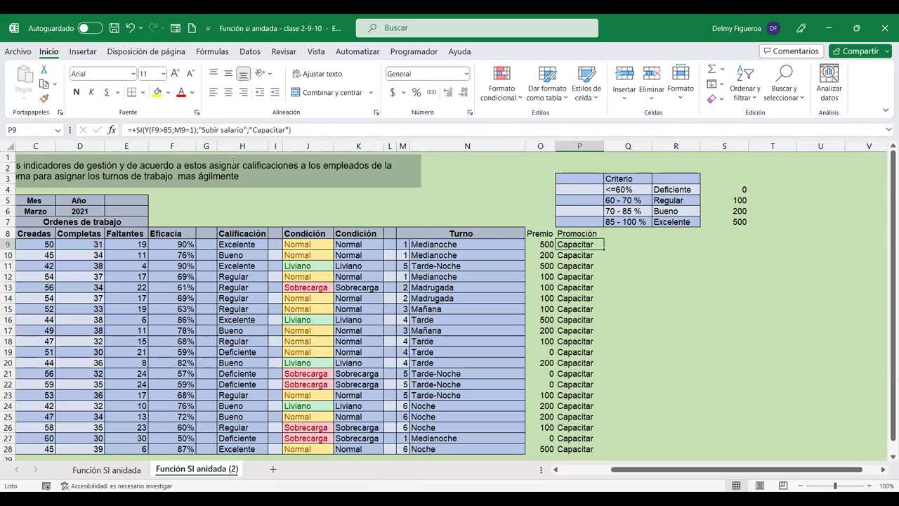
Step: Change the formula's threshold to 85% and recommit P9, which now shows Subir salario
{"action": "left_click", "coordinate": [170, 129]}
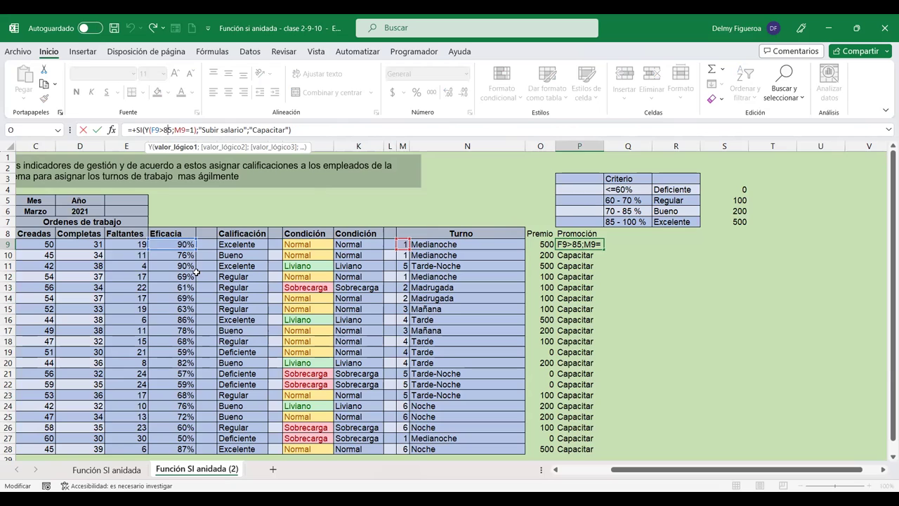
{"action": "type", "text": "%"}
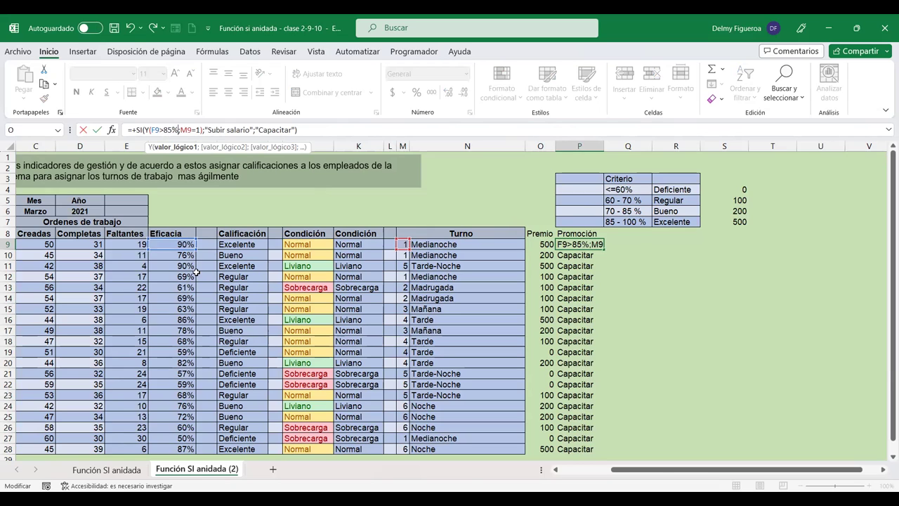
{"action": "key", "text": "Return"}
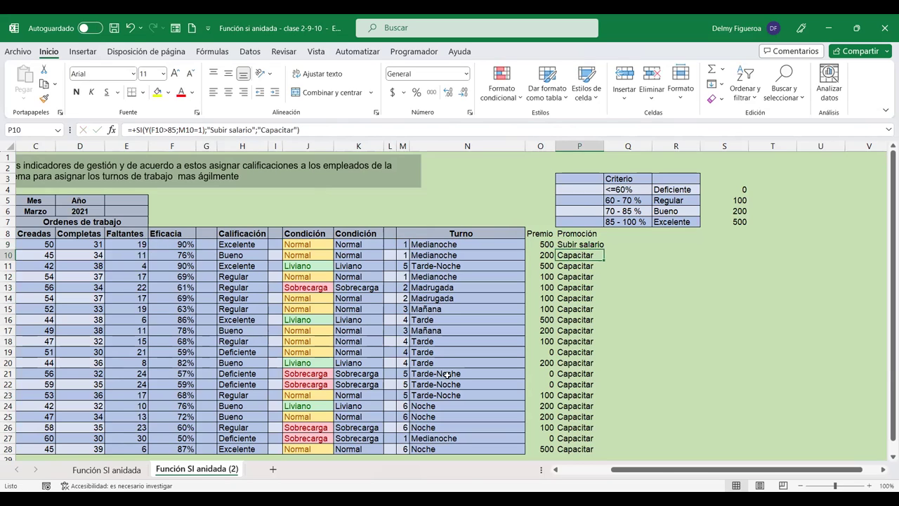
{"action": "left_click", "coordinate": [580, 243]}
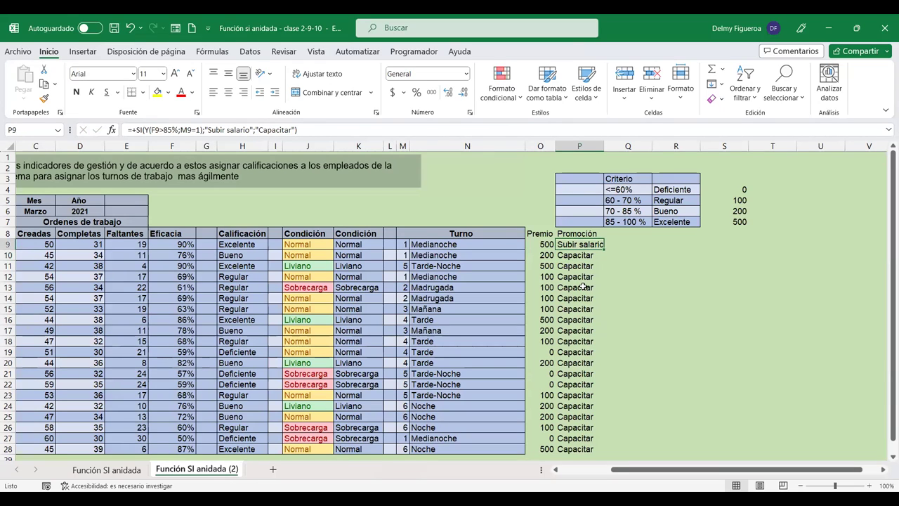
{"action": "left_click", "coordinate": [624, 260]}
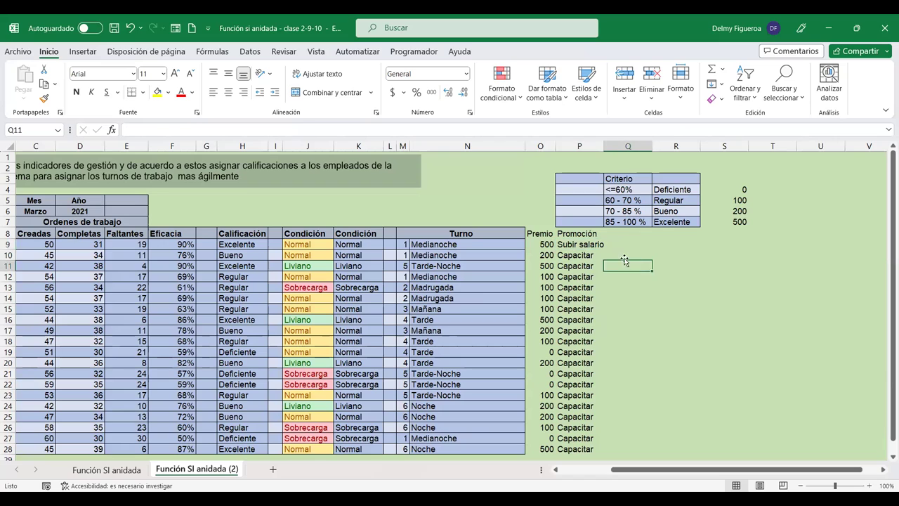
{"action": "left_click", "coordinate": [587, 245]}
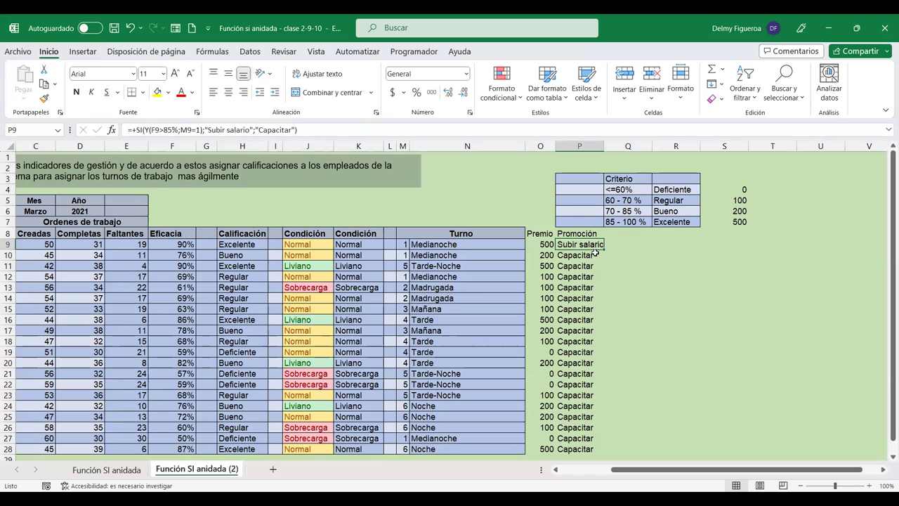
{"action": "key", "text": "F2"}
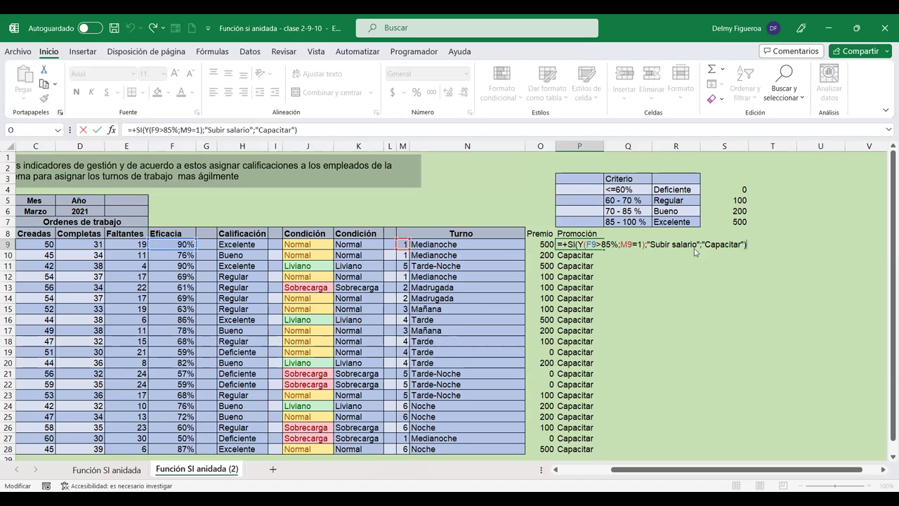
{"action": "key", "text": "Return"}
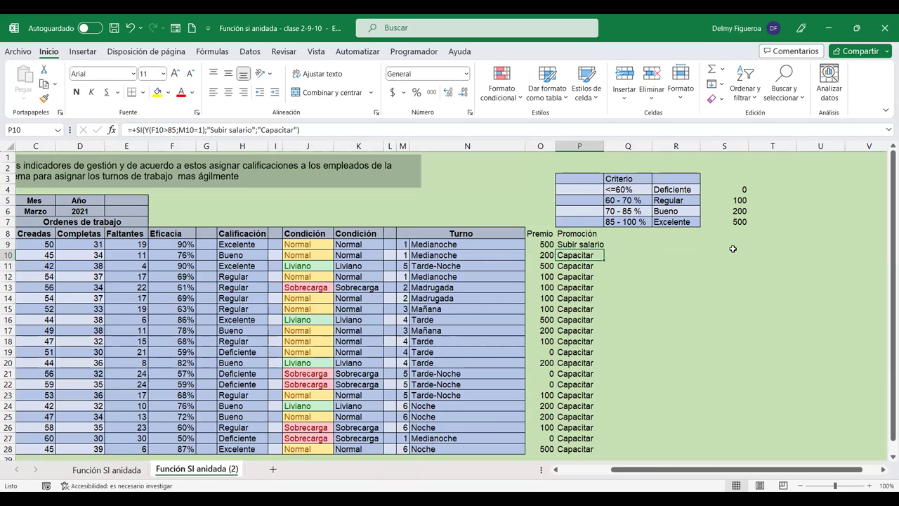
Step: Copy the Turno header from M8:N8 into Q8
{"action": "left_click", "coordinate": [441, 244]}
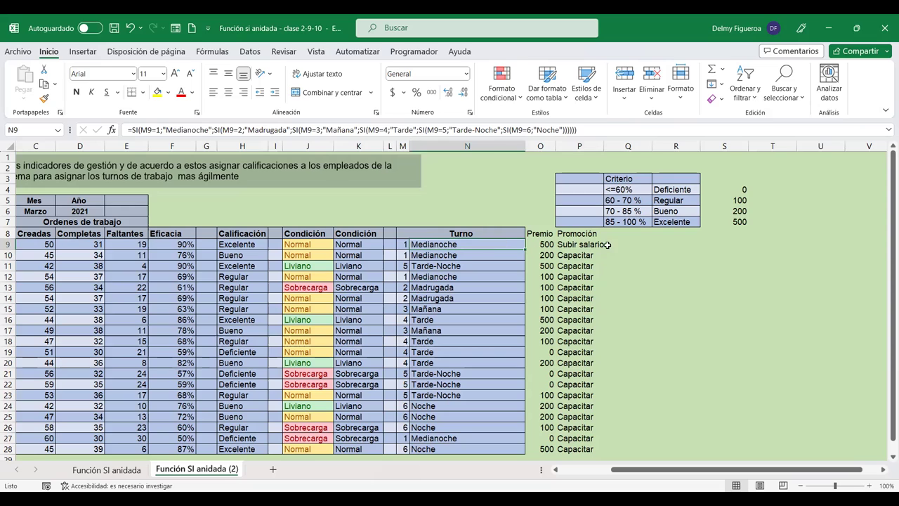
{"action": "left_click", "coordinate": [637, 242]}
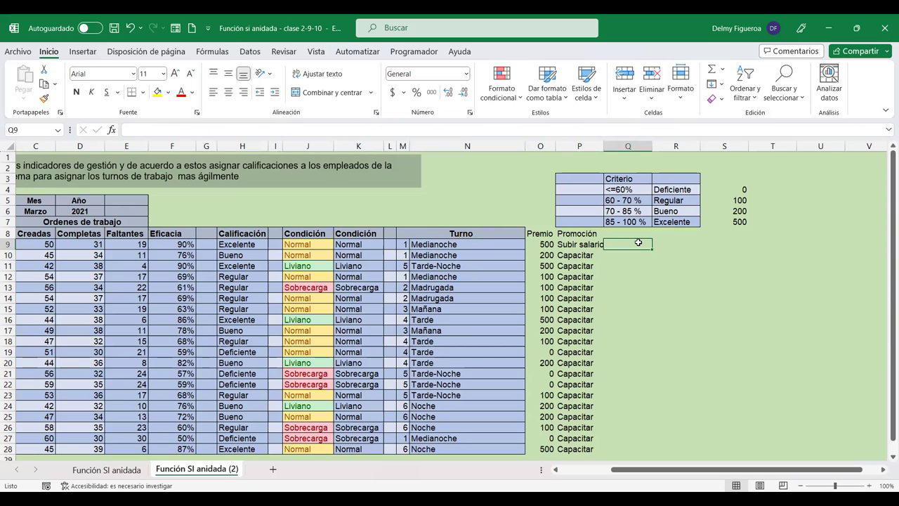
{"action": "left_click", "coordinate": [469, 232]}
{"action": "key", "text": "ctrl+c"}
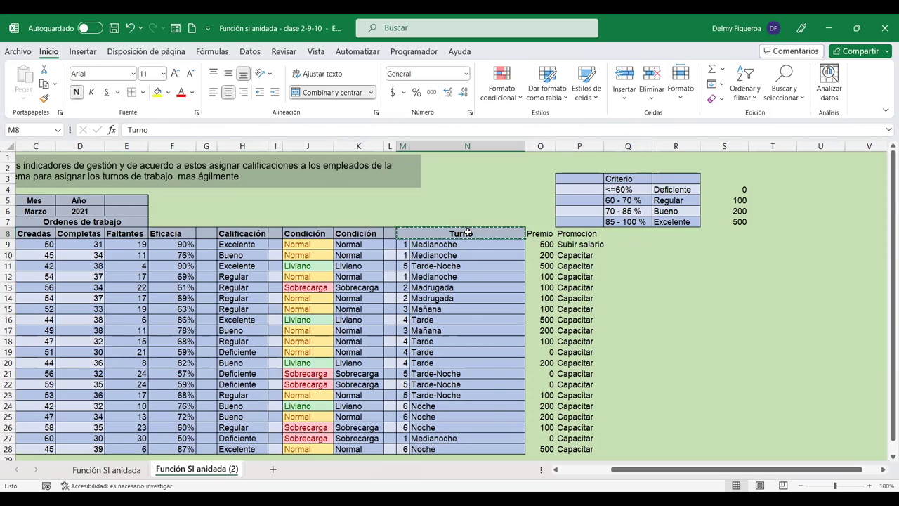
{"action": "left_click", "coordinate": [628, 233]}
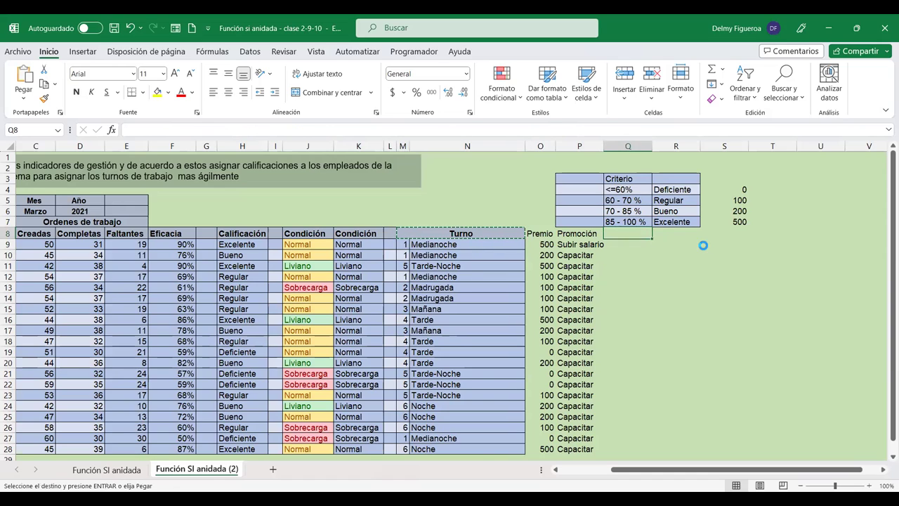
{"action": "key", "text": "Return"}
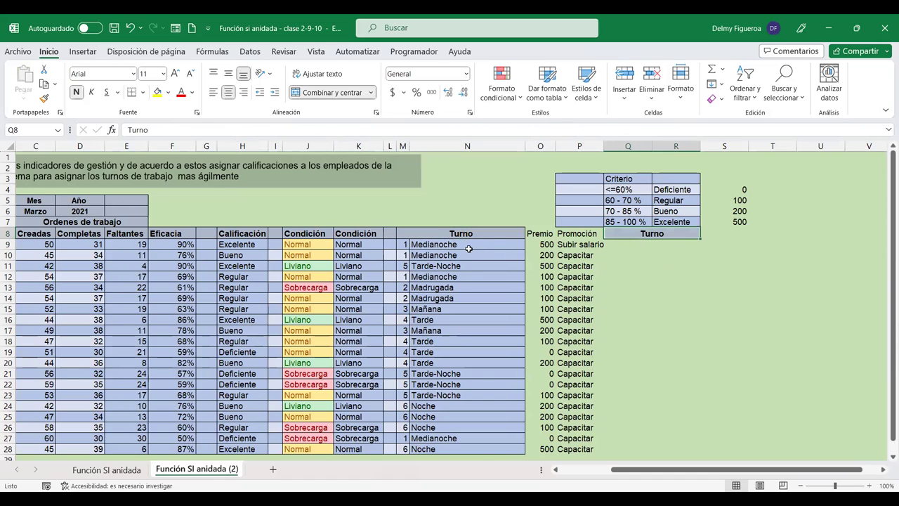
Step: Open the N9 shift formula to inspect it
{"action": "left_click", "coordinate": [467, 245]}
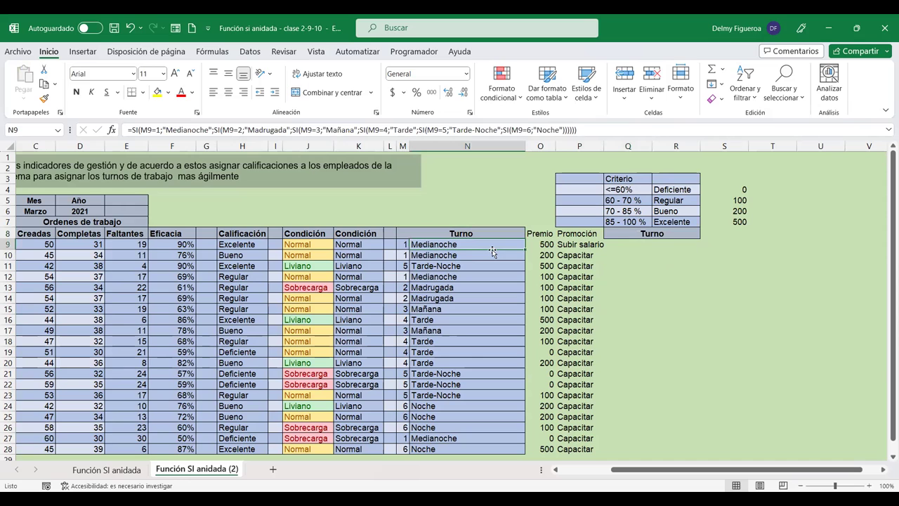
{"action": "double_click", "coordinate": [492, 250]}
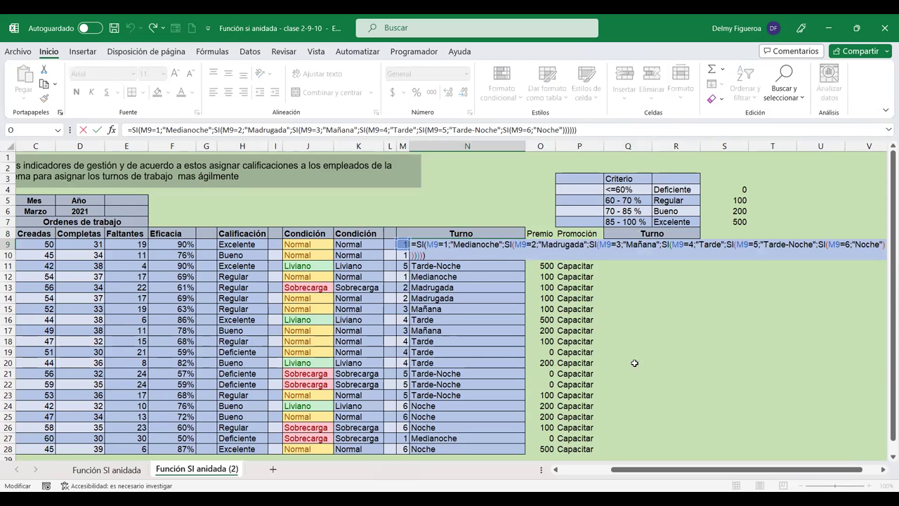
{"action": "scroll", "coordinate": [414, 309], "scroll_direction": "right", "scroll_amount": 4}
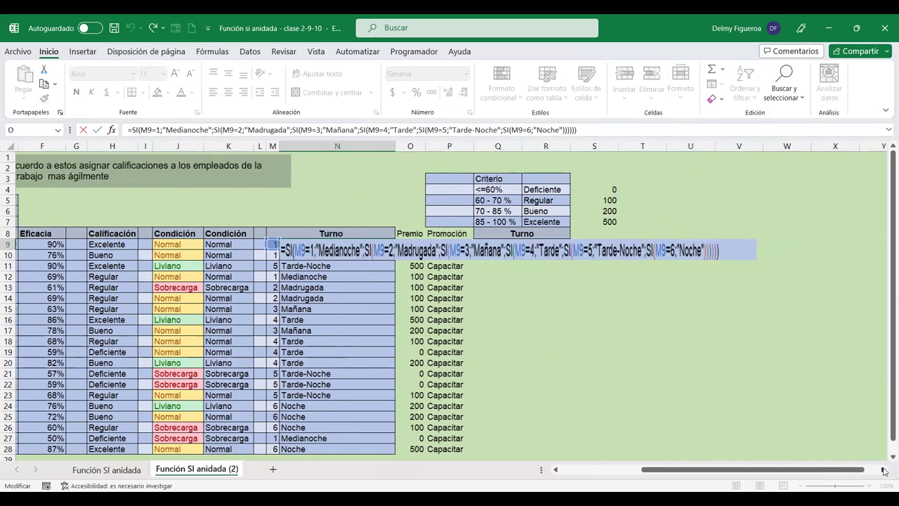
Step: Leave N9 unchanged and delete the pasted Turno header from Q8:R8
{"action": "key", "text": "Escape"}
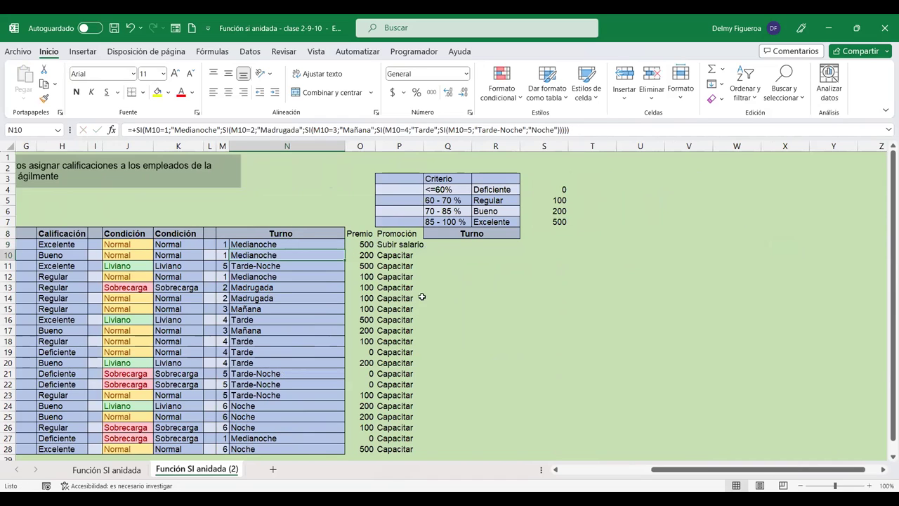
{"action": "left_click", "coordinate": [454, 244]}
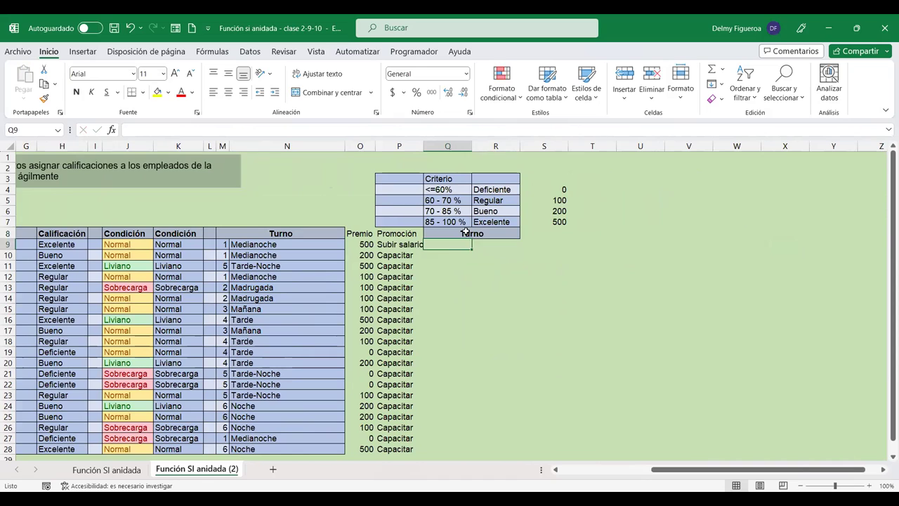
{"action": "left_click", "coordinate": [467, 235]}
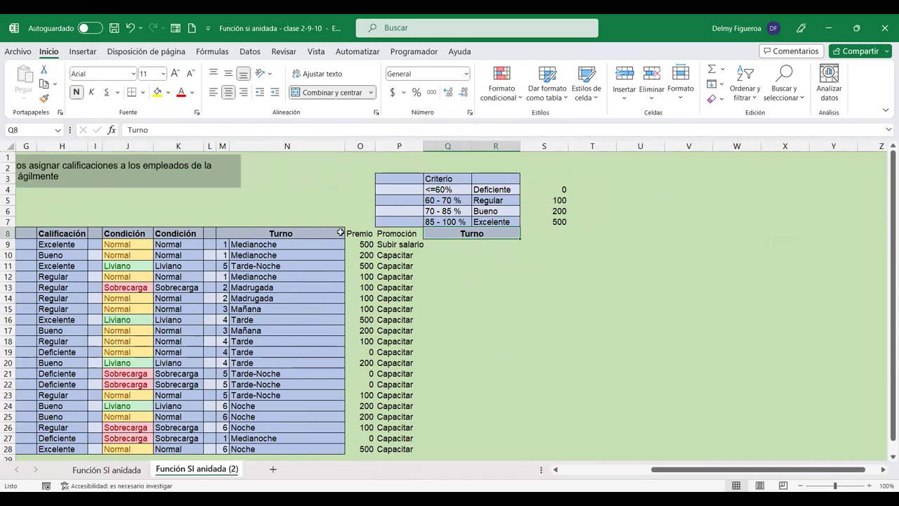
{"action": "left_click", "coordinate": [328, 232]}
{"action": "left_click", "coordinate": [492, 232]}
{"action": "key", "text": "Delete"}
Step: Paste the Turno header into T8 and unmerge it into a single cell
{"action": "left_click", "coordinate": [315, 232]}
{"action": "key", "text": "ctrl+c"}
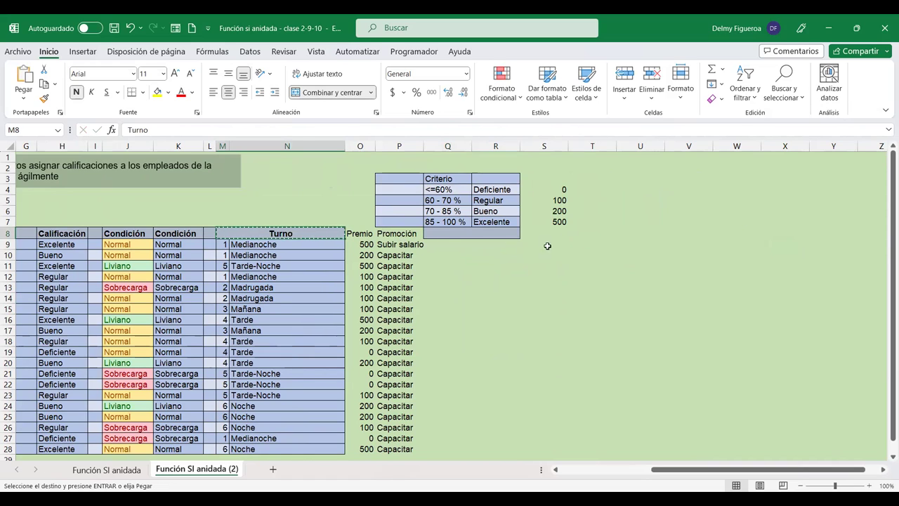
{"action": "left_click", "coordinate": [586, 243]}
{"action": "key", "text": "Up"}
{"action": "key", "text": "ctrl+v"}
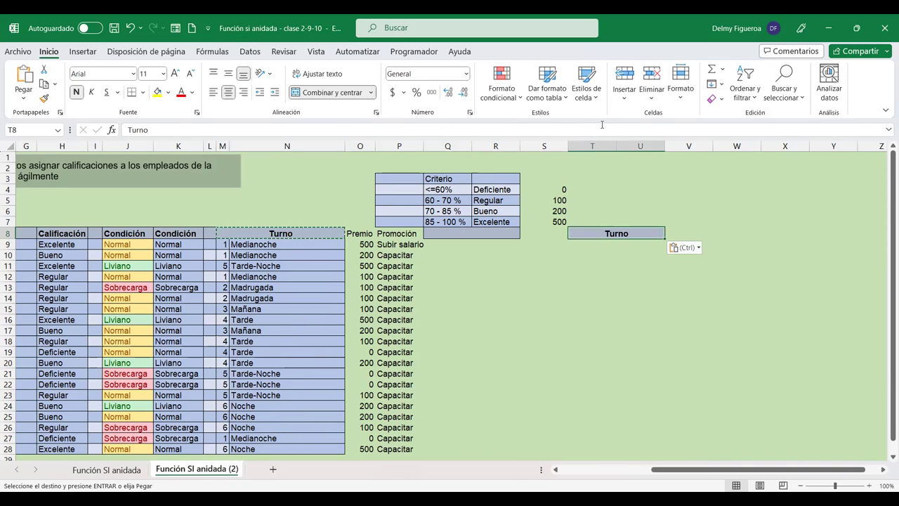
{"action": "left_click", "coordinate": [336, 93]}
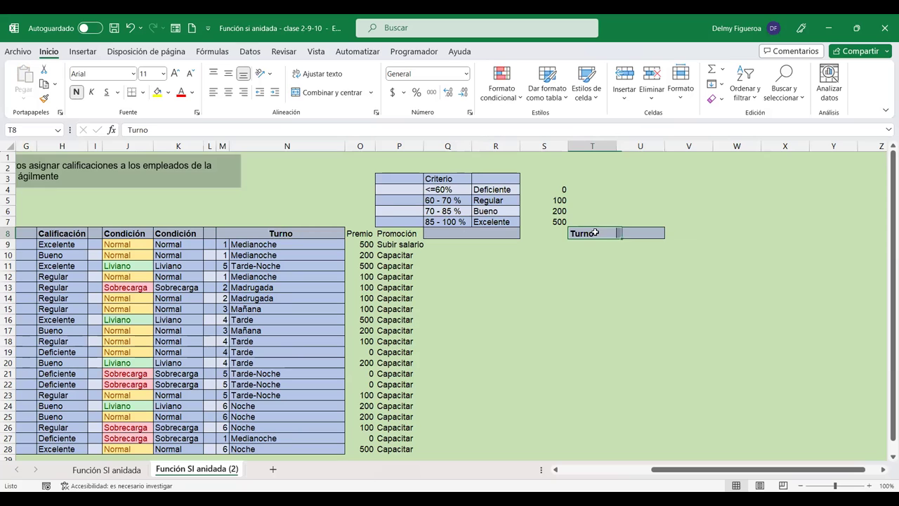
Step: Check the cells around the T8 header and select T9 beneath it
{"action": "left_click", "coordinate": [720, 251]}
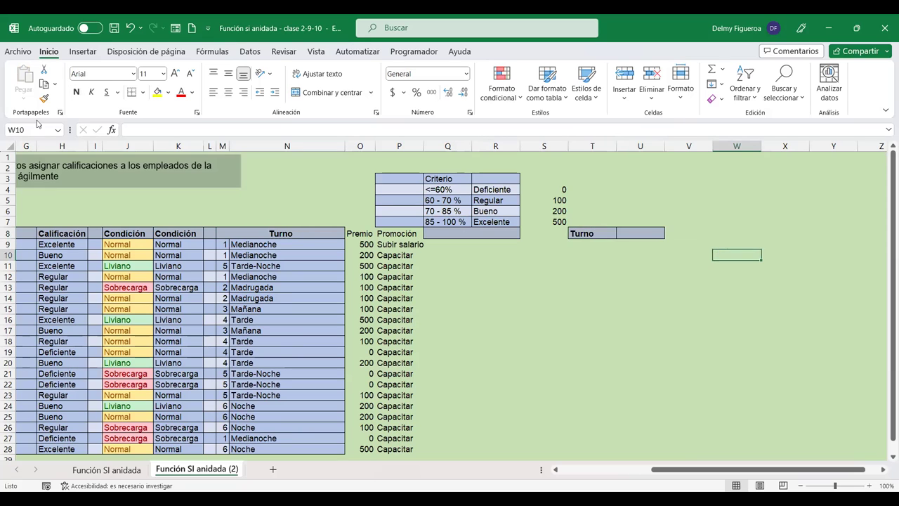
{"action": "left_click", "coordinate": [640, 234]}
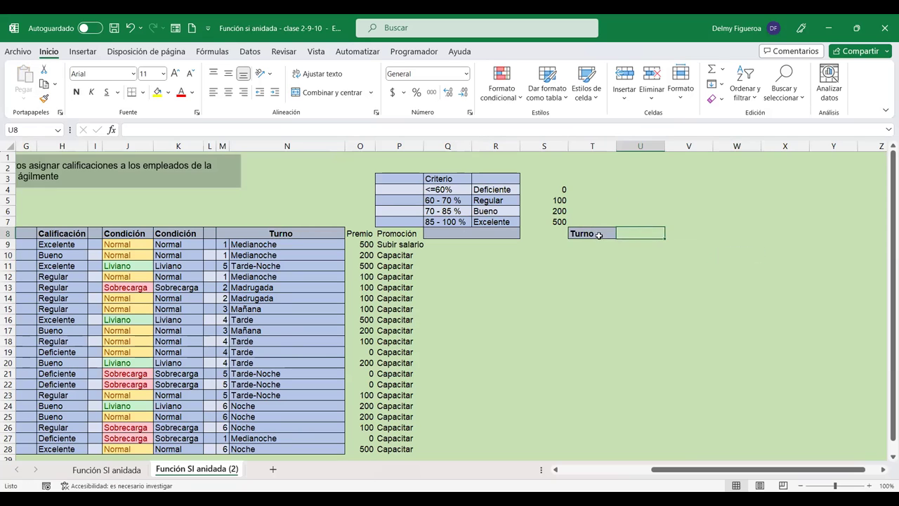
{"action": "left_click", "coordinate": [598, 235]}
{"action": "left_click", "coordinate": [593, 247]}
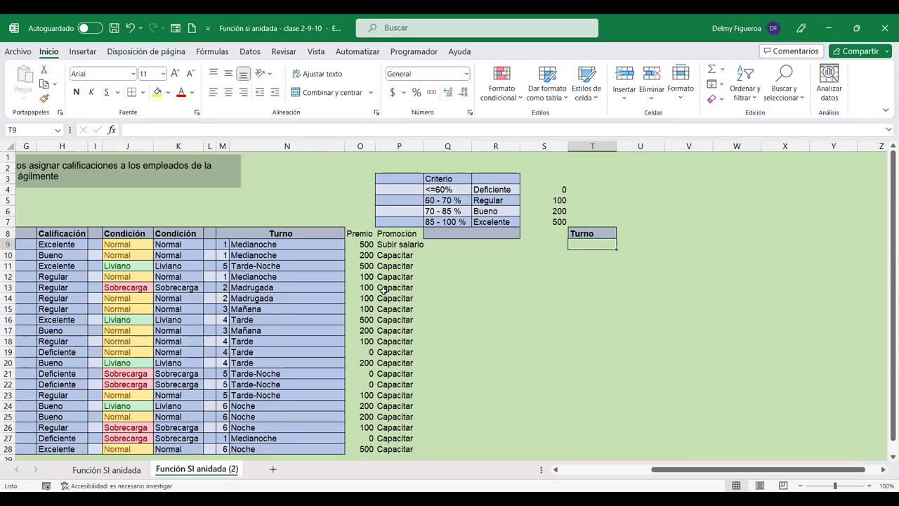
{"action": "left_click", "coordinate": [7, 244]}
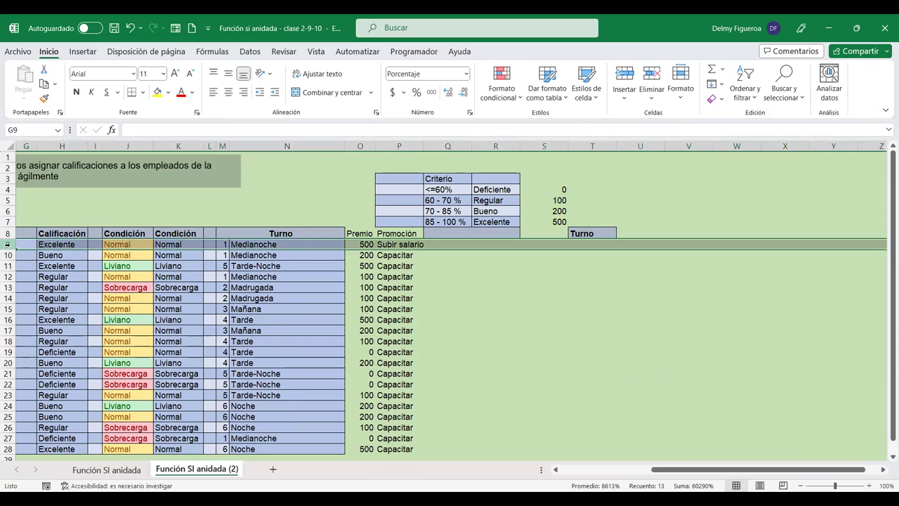
{"action": "left_click", "coordinate": [595, 244]}
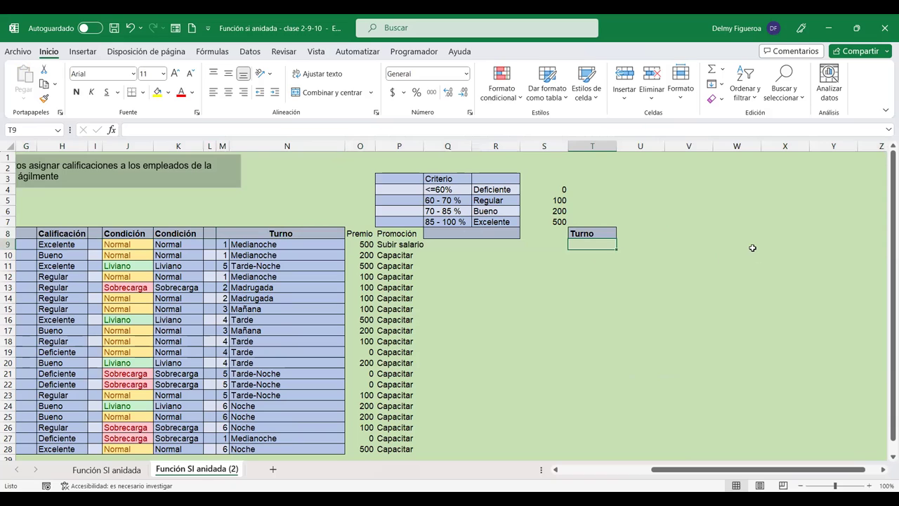
{"action": "type", "text": "+si"}
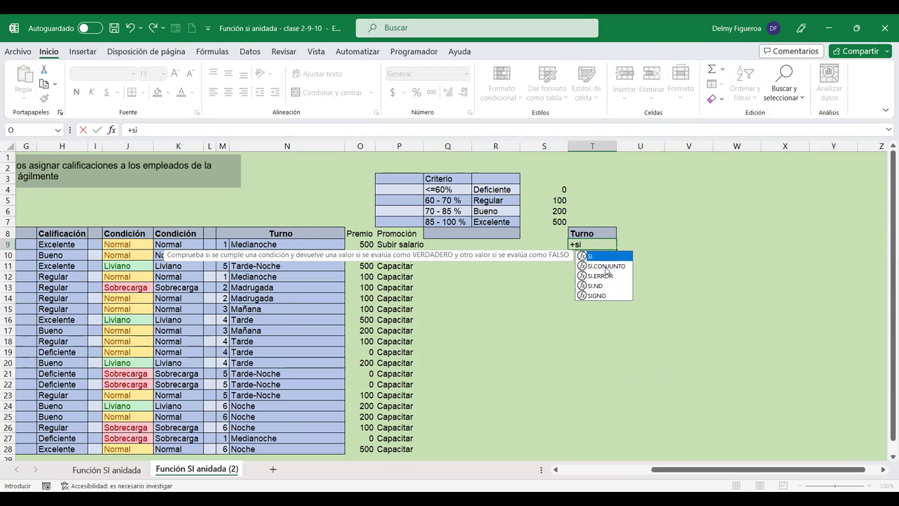
{"action": "double_click", "coordinate": [605, 266]}
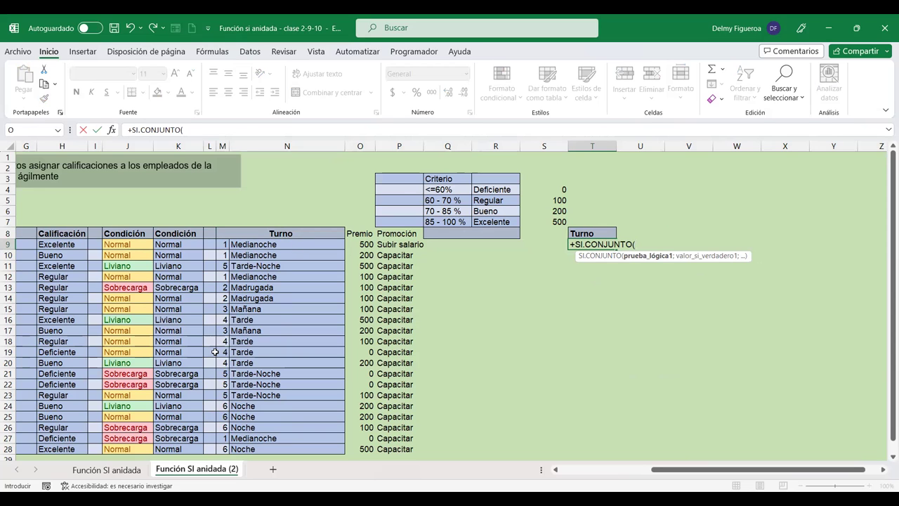
{"action": "key", "text": "Escape"}
Step: Copy the Turnos de trabajo table from Función SI anidada to Y2 on Función SI anidada (2)
{"action": "left_click", "coordinate": [123, 469]}
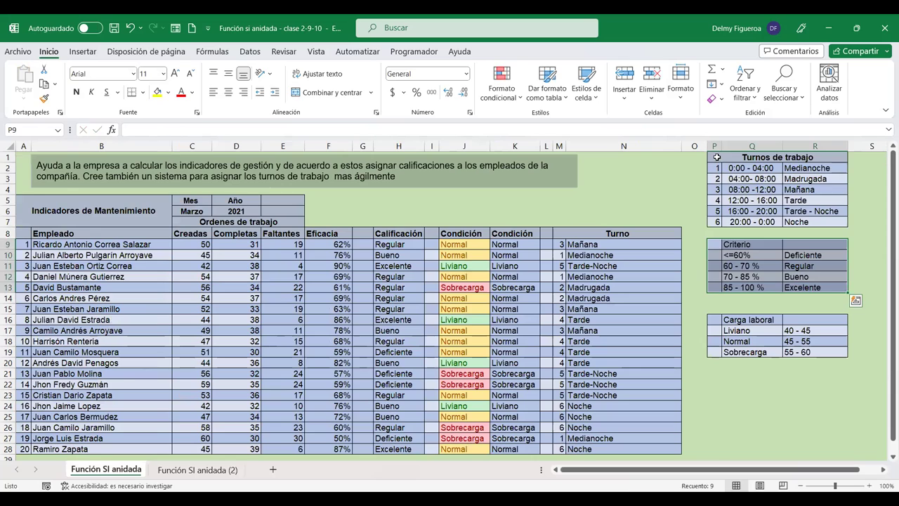
{"action": "left_click_drag", "start_coordinate": [717, 157], "coordinate": [763, 222]}
{"action": "key", "text": "ctrl+c"}
{"action": "left_click", "coordinate": [222, 470]}
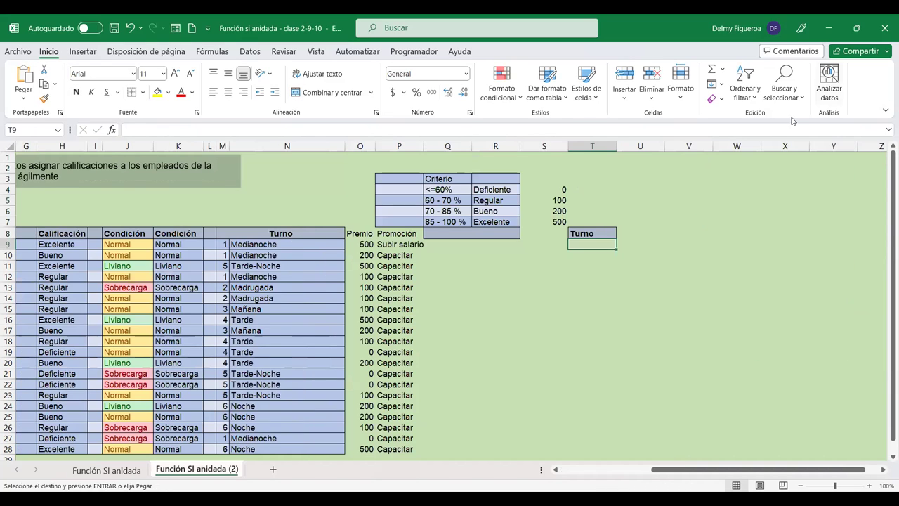
{"action": "left_click", "coordinate": [823, 163]}
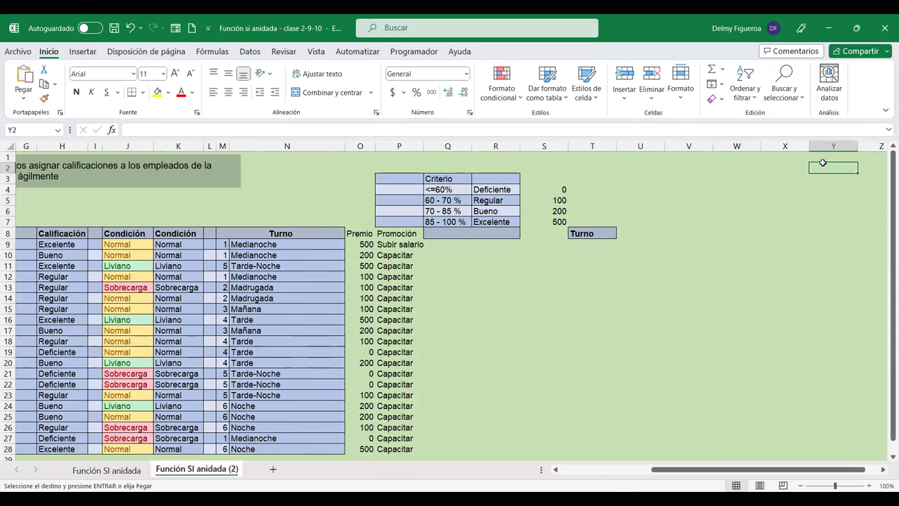
{"action": "key", "text": "ctrl+v"}
Step: Begin a +si formula in T9 for the shift name
{"action": "scroll", "coordinate": [510, 243], "scroll_direction": "right", "scroll_amount": 3}
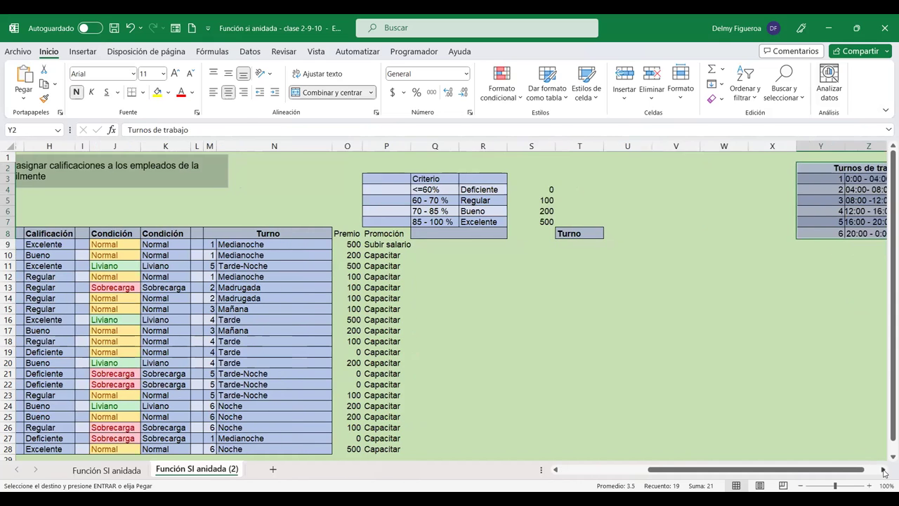
{"action": "left_click", "coordinate": [509, 244]}
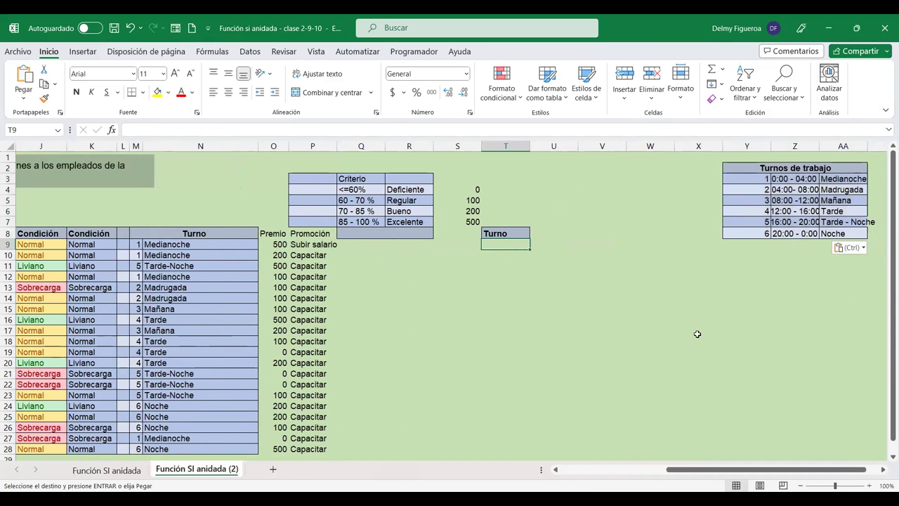
{"action": "type", "text": "+"}
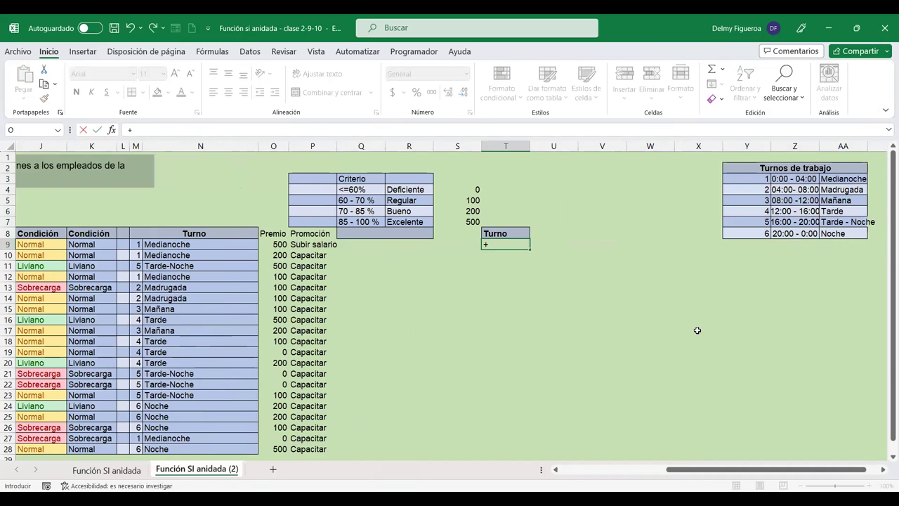
{"action": "type", "text": "si"}
Step: Build SI.CONJUNTO in T9 mapping M9 values 1, 2, 3 to Medianoche, Madrugada, Mañana
{"action": "left_click", "coordinate": [520, 266]}
{"action": "key", "text": "Tab"}
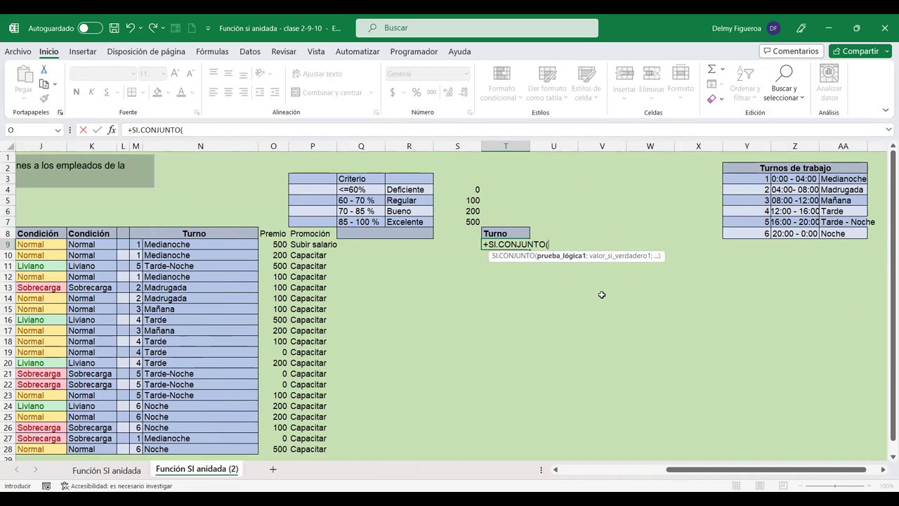
{"action": "left_click", "coordinate": [136, 243]}
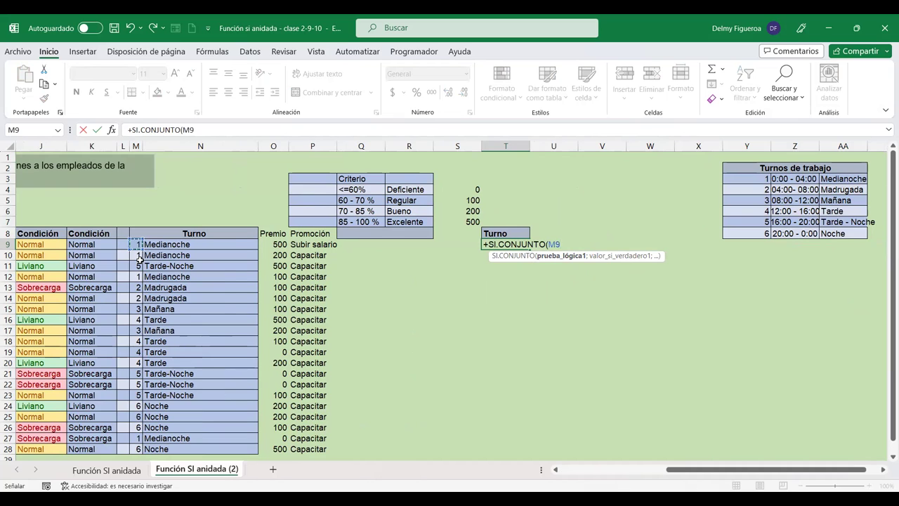
{"action": "type", "text": "=1"}
{"action": "type", "text": ";\"Md"}
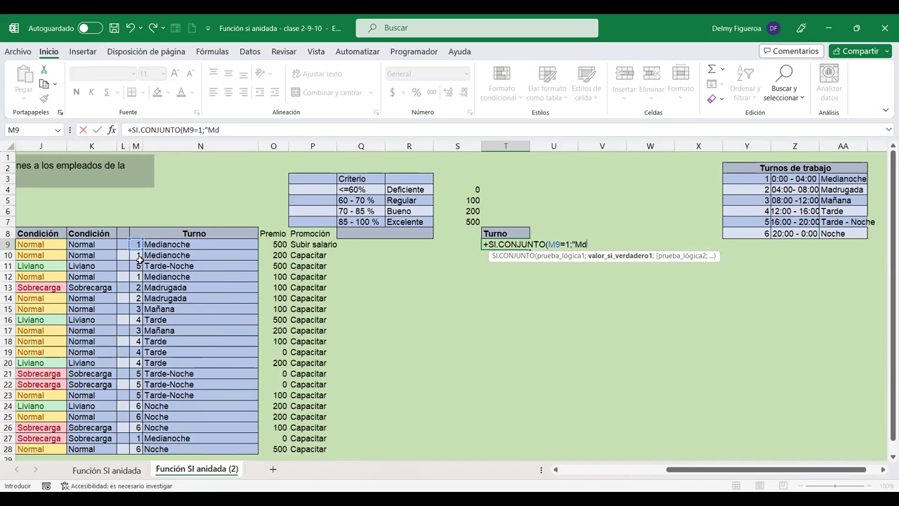
{"action": "type", "text": "dianoche"}
{"action": "type", "text": ";"}
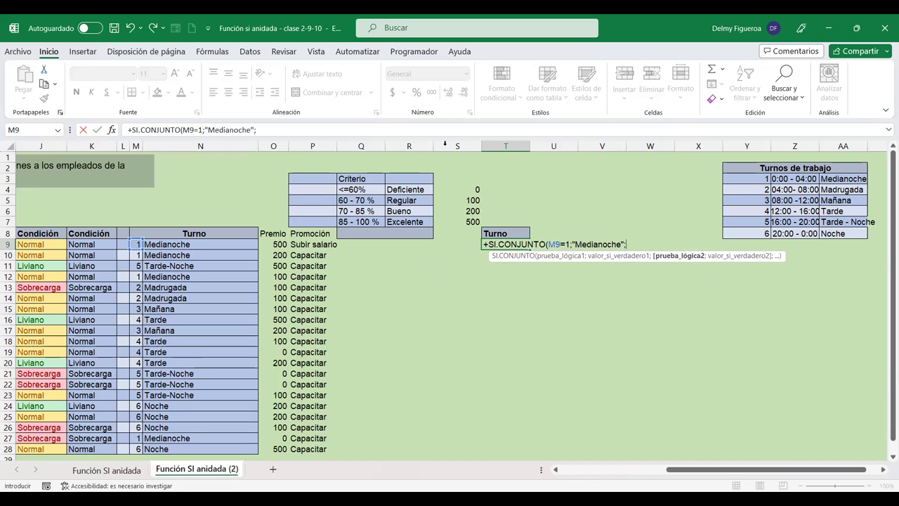
{"action": "left_click", "coordinate": [136, 243]}
{"action": "type", "text": "=2"}
{"action": "type", "text": ";"}
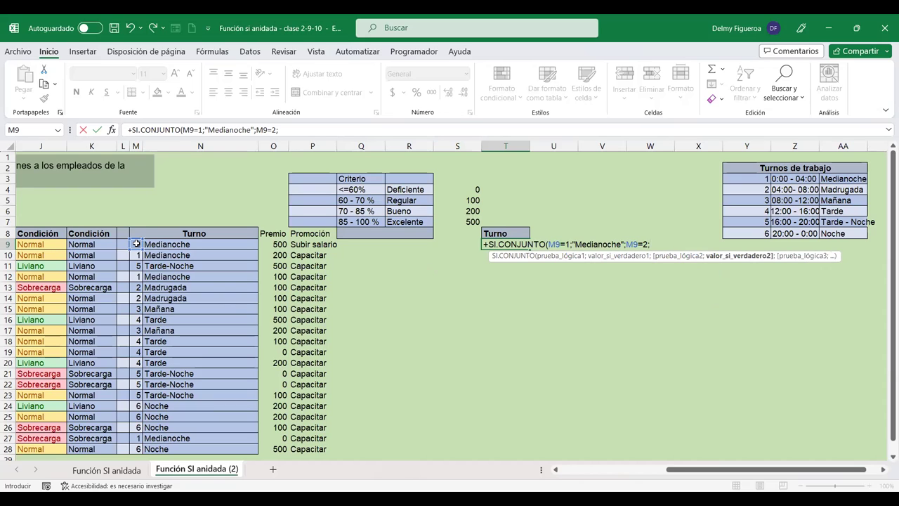
{"action": "type", "text": "\"Madrugada\""}
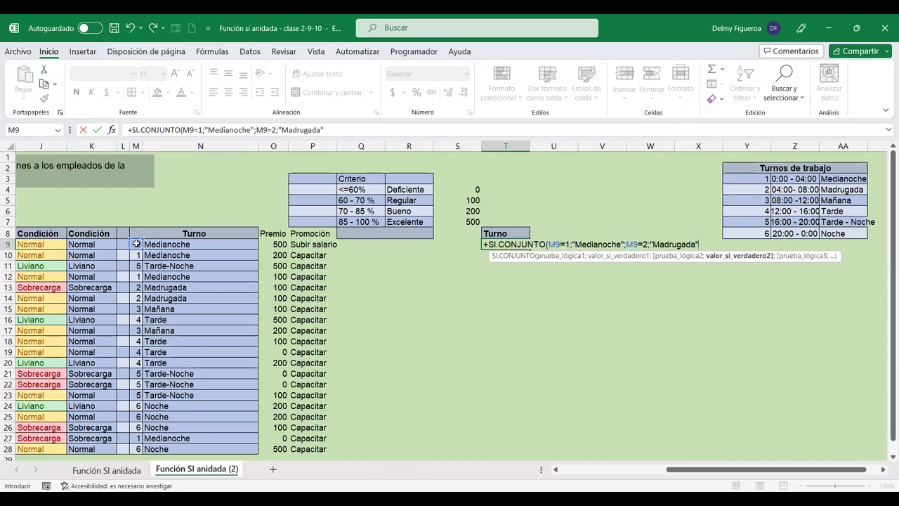
{"action": "type", "text": ";"}
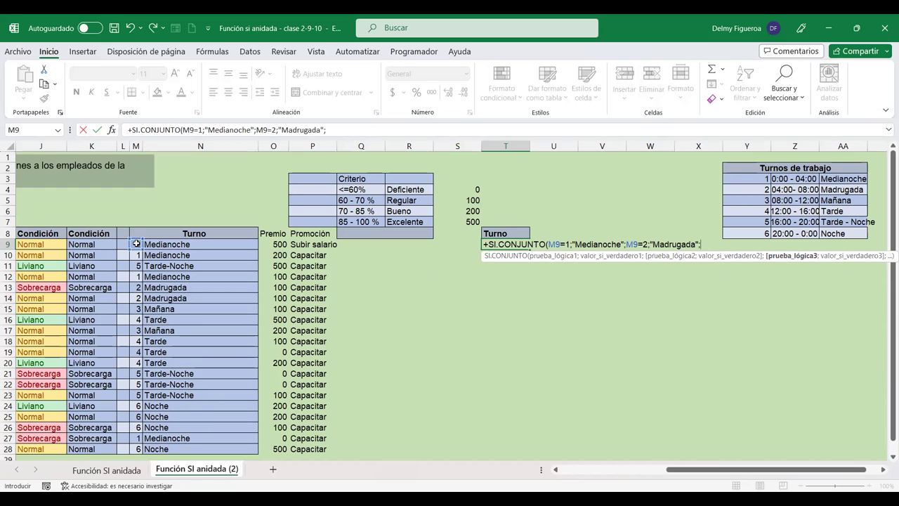
{"action": "left_click", "coordinate": [137, 245]}
{"action": "type", "text": "=3"}
{"action": "type", "text": ";"}
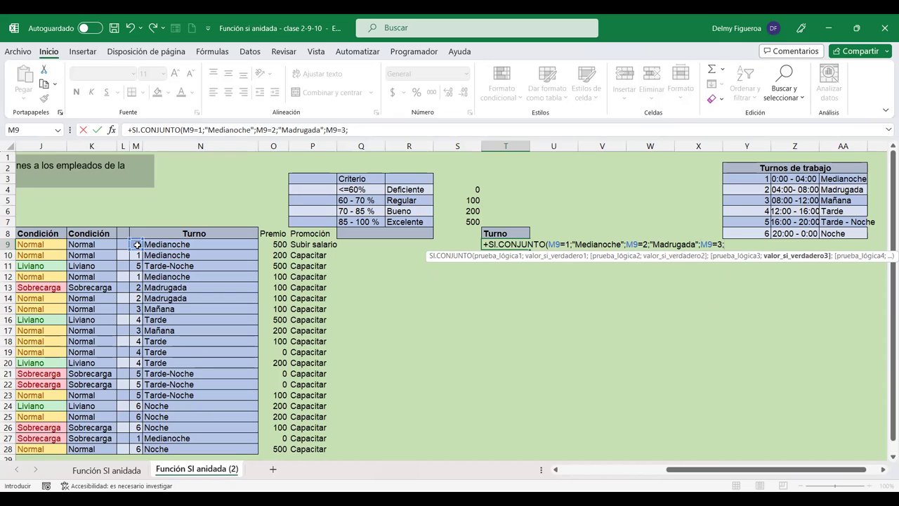
{"action": "type", "text": "\""}
{"action": "type", "text": "Mañana\";"}
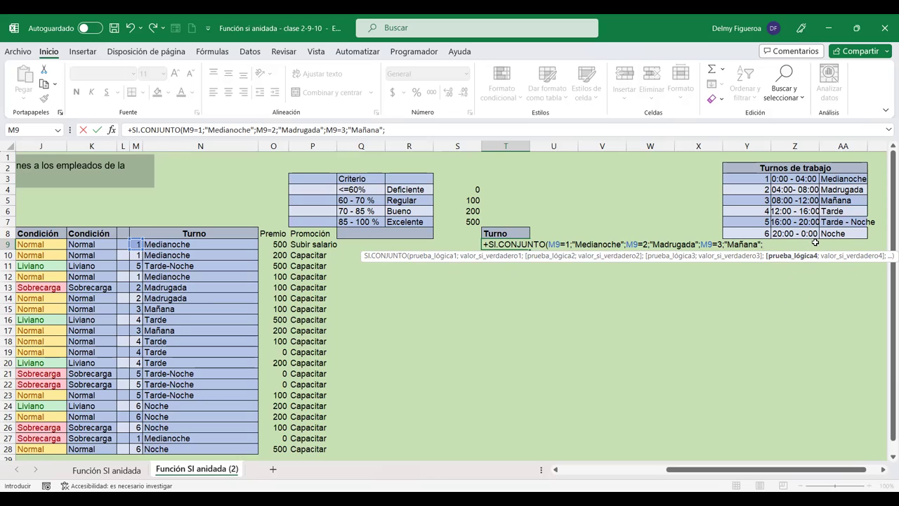
Step: Add the M9=4 "Tarde" and M9=5 "Tarde-Noche" pairs to the T9 formula
{"action": "left_click", "coordinate": [138, 244]}
{"action": "type", "text": "=4;\""}
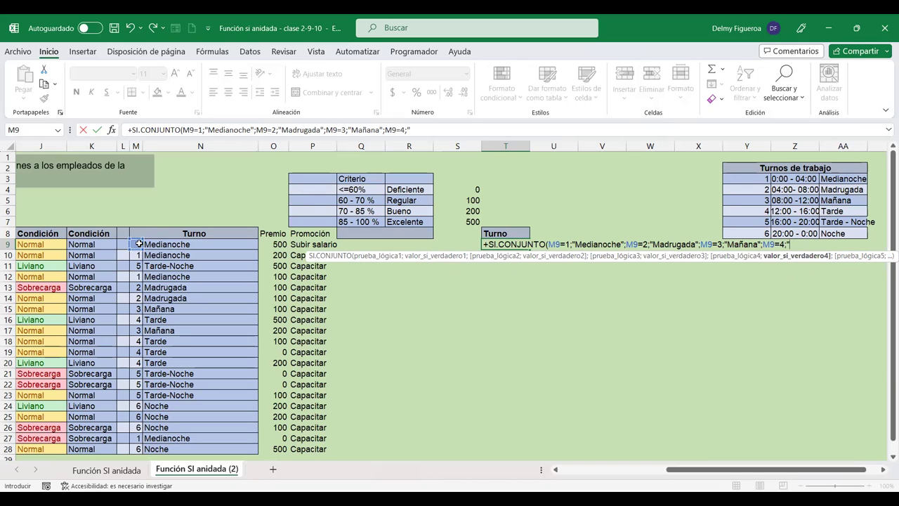
{"action": "type", "text": "Tarde\""}
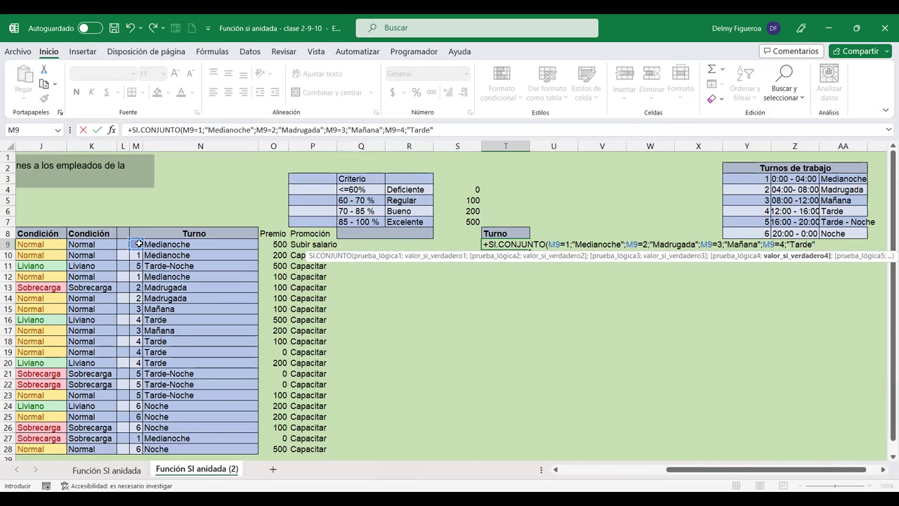
{"action": "type", "text": ";"}
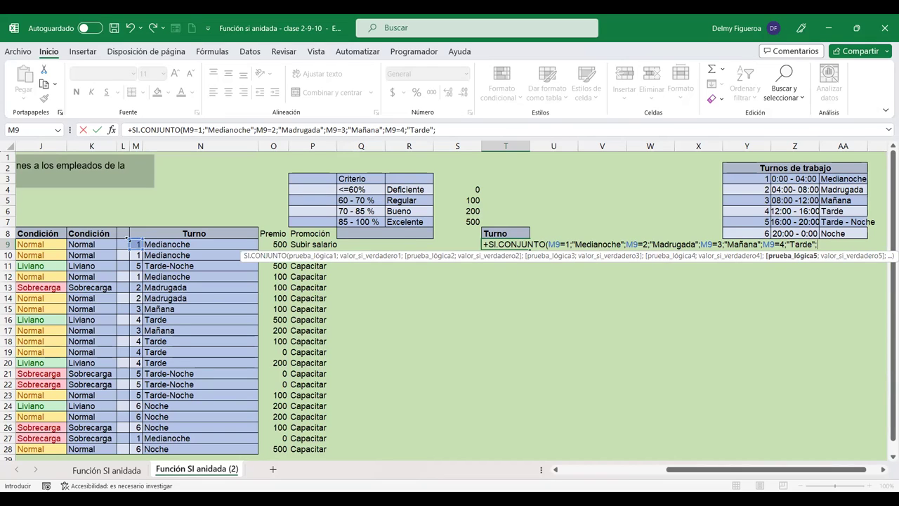
{"action": "left_click", "coordinate": [136, 242]}
{"action": "type", "text": "=5"}
{"action": "type", "text": ";"}
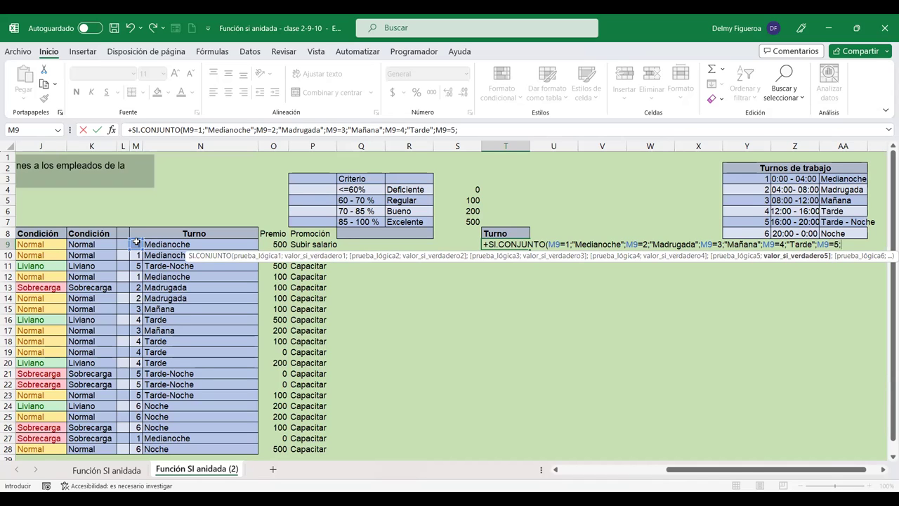
{"action": "type", "text": "\"N"}
{"action": "key", "text": "BackSpace"}
{"action": "type", "text": "Tarde"}
{"action": "type", "text": "-Noche"}
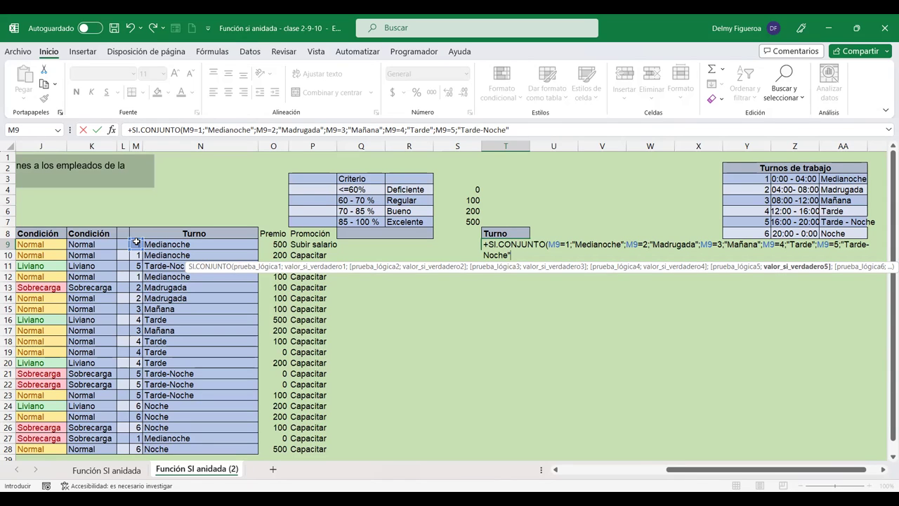
{"action": "type", "text": ";"}
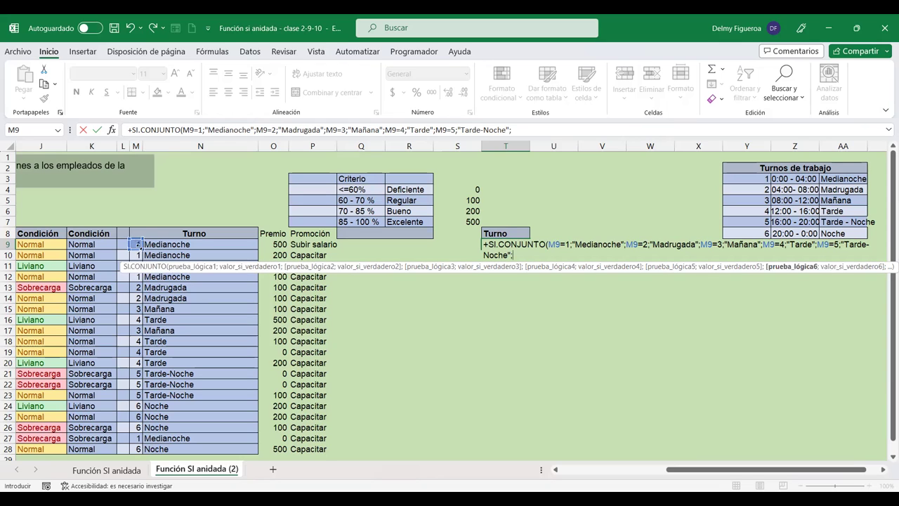
Step: Add the final M9=6 "Noche" pair, close the formula and enter it
{"action": "left_click", "coordinate": [135, 243]}
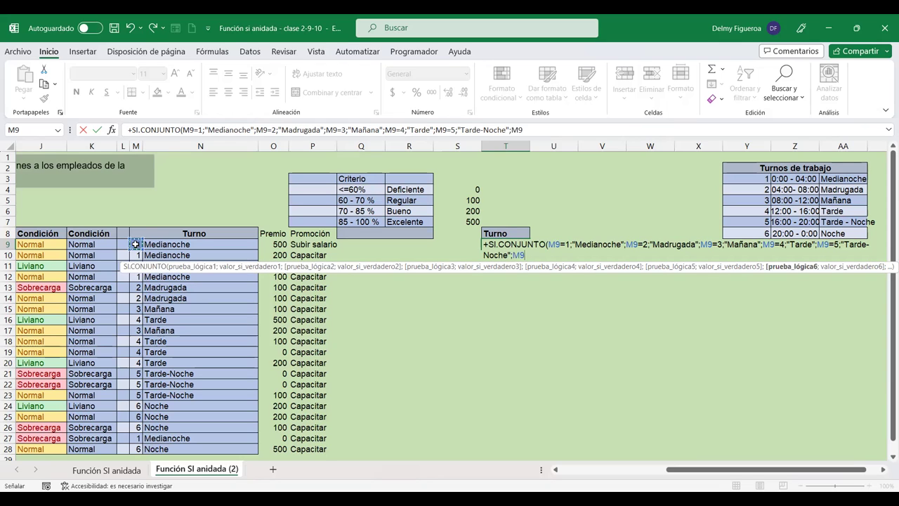
{"action": "type", "text": "=6"}
{"action": "type", "text": ";\"N"}
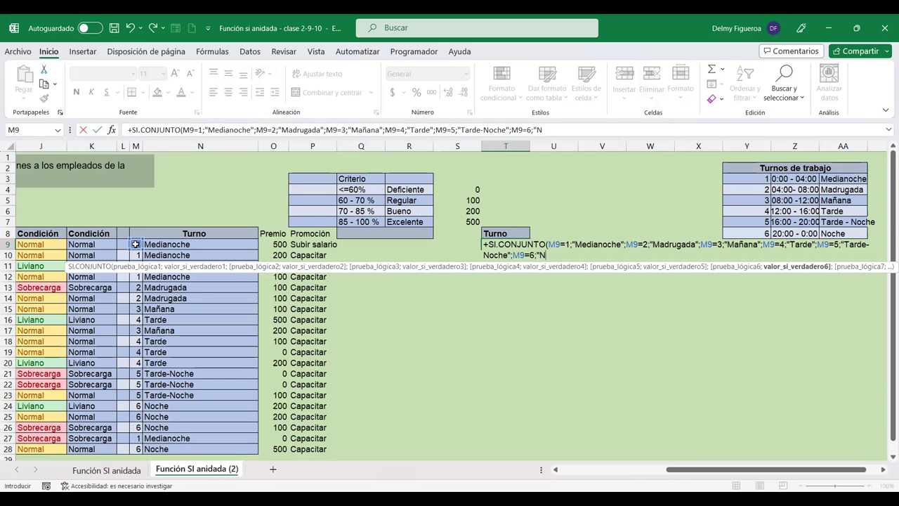
{"action": "type", "text": "oche\""}
{"action": "type", "text": ")"}
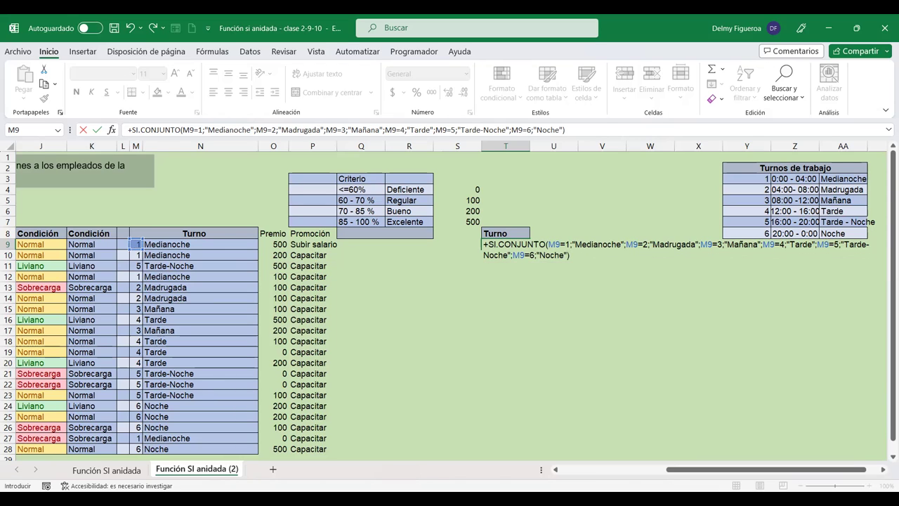
{"action": "left_click", "coordinate": [883, 470]}
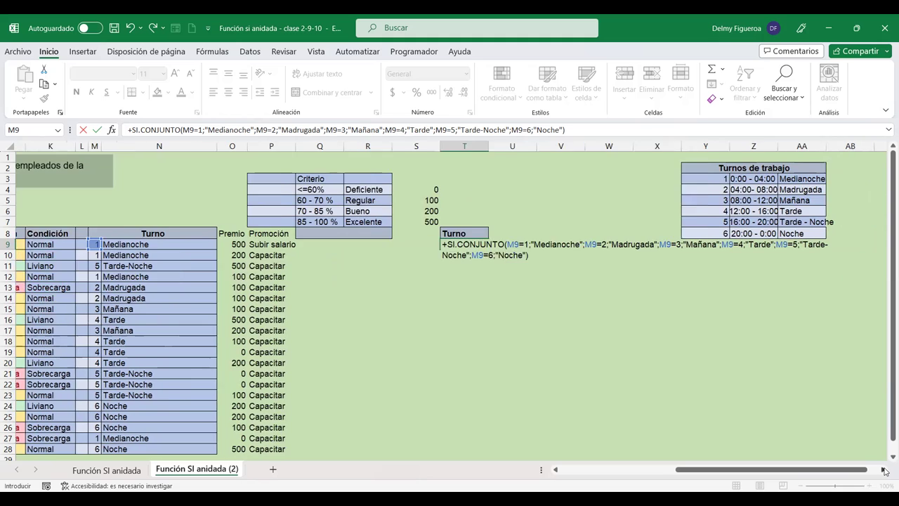
{"action": "left_click", "coordinate": [885, 475]}
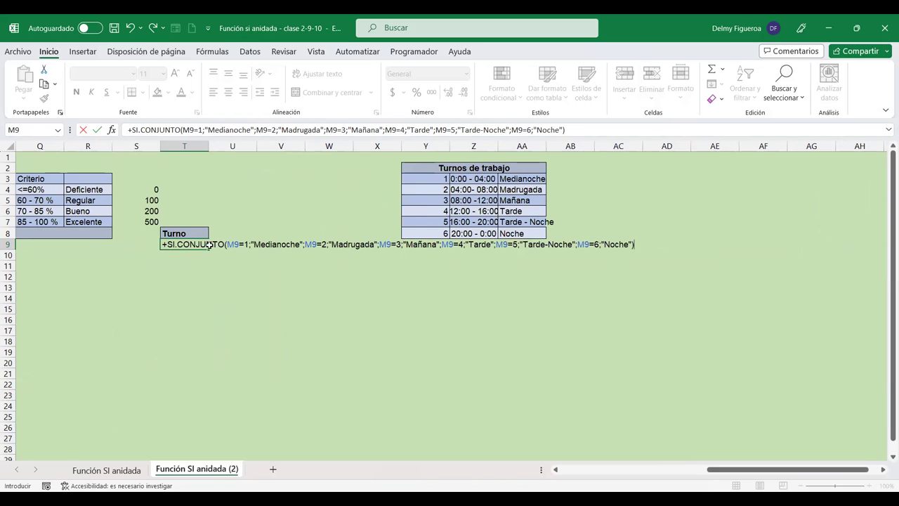
{"action": "key", "text": "Return"}
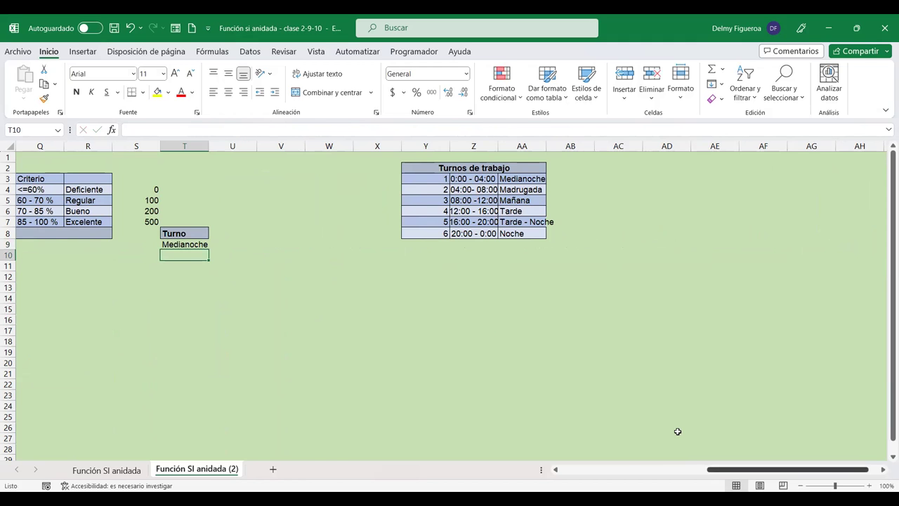
Step: Copy the T9 shift formula down to T28 and widen column T to fit Tarde-Noche
{"action": "scroll", "coordinate": [678, 431], "scroll_direction": "left", "scroll_amount": 5}
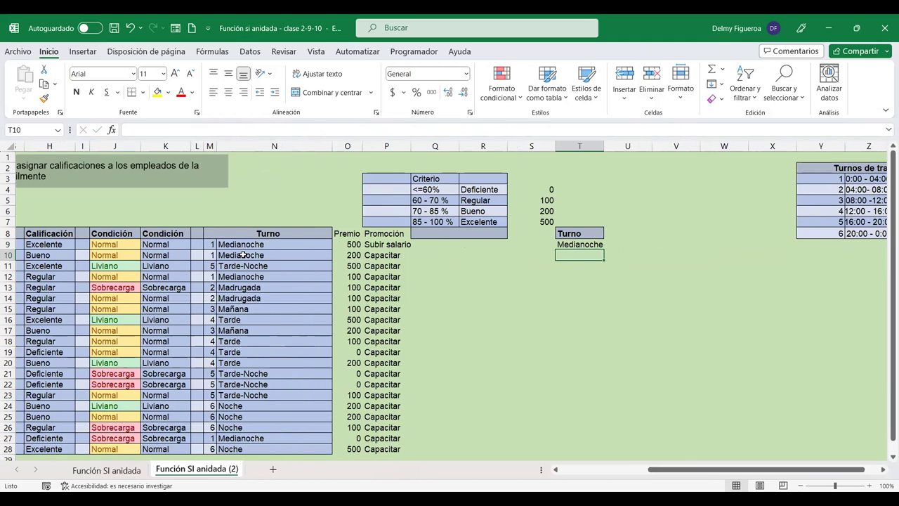
{"action": "left_click", "coordinate": [595, 236]}
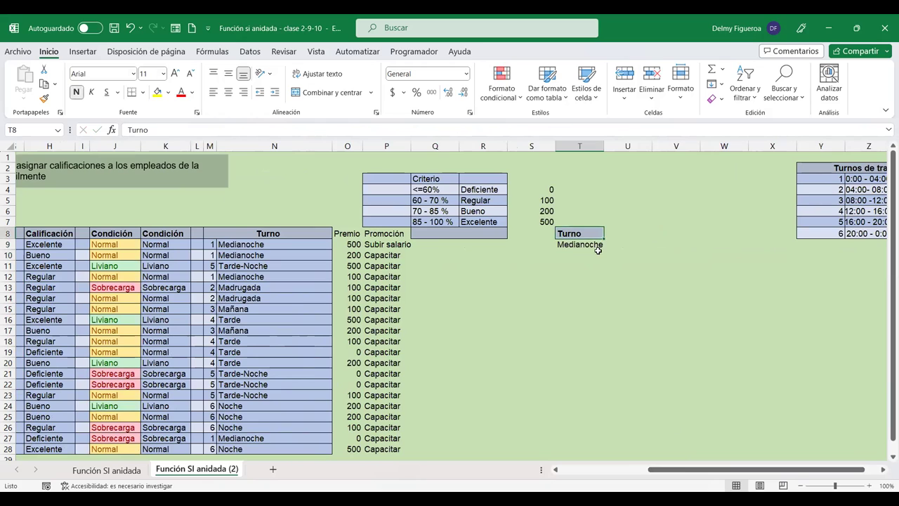
{"action": "left_click", "coordinate": [598, 246]}
{"action": "left_click_drag", "start_coordinate": [603, 249], "coordinate": [604, 437]}
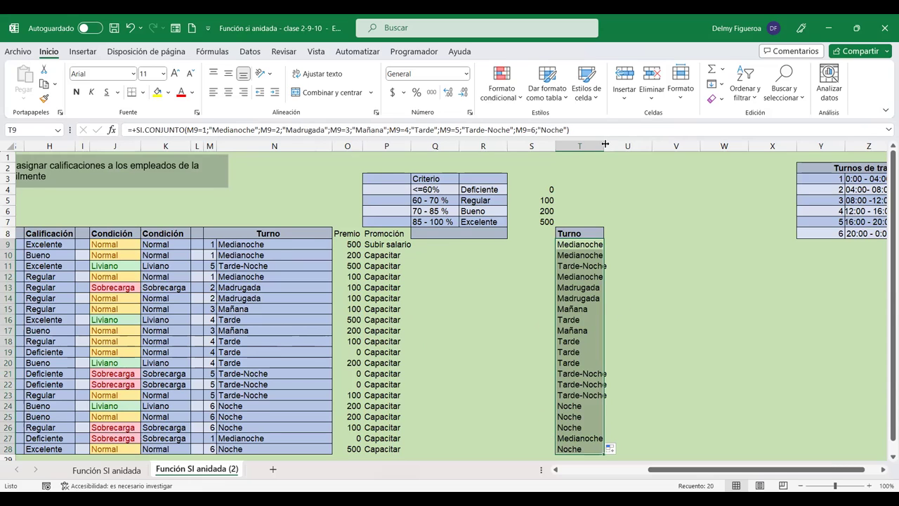
{"action": "left_click_drag", "start_coordinate": [601, 146], "coordinate": [610, 164]}
{"action": "left_click", "coordinate": [651, 242]}
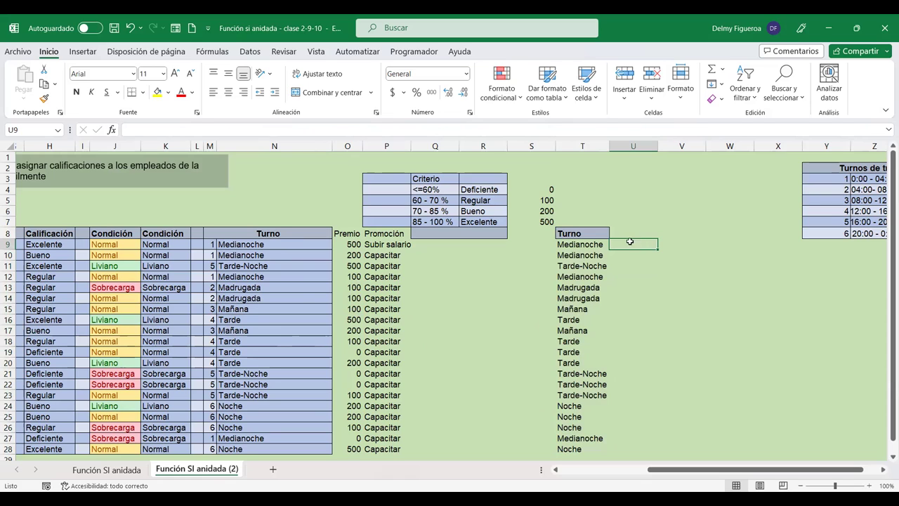
{"action": "left_click", "coordinate": [595, 244]}
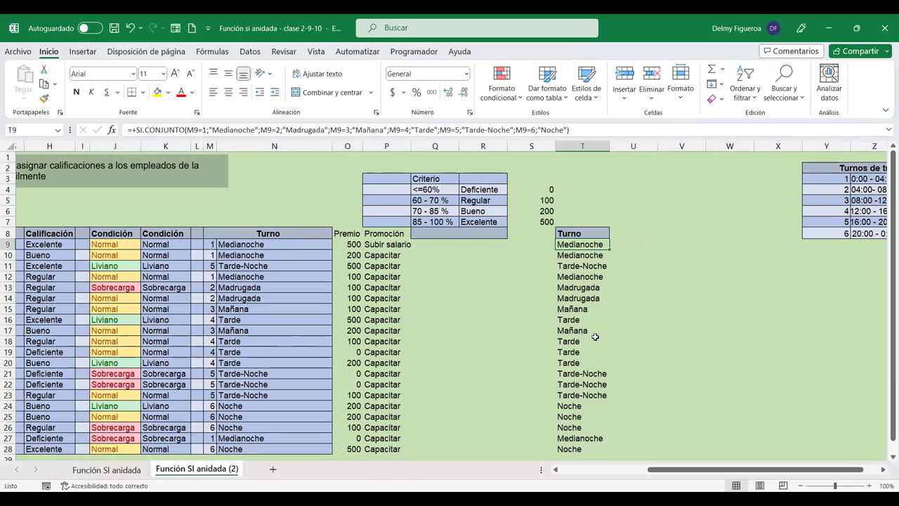
{"action": "left_click", "coordinate": [281, 245]}
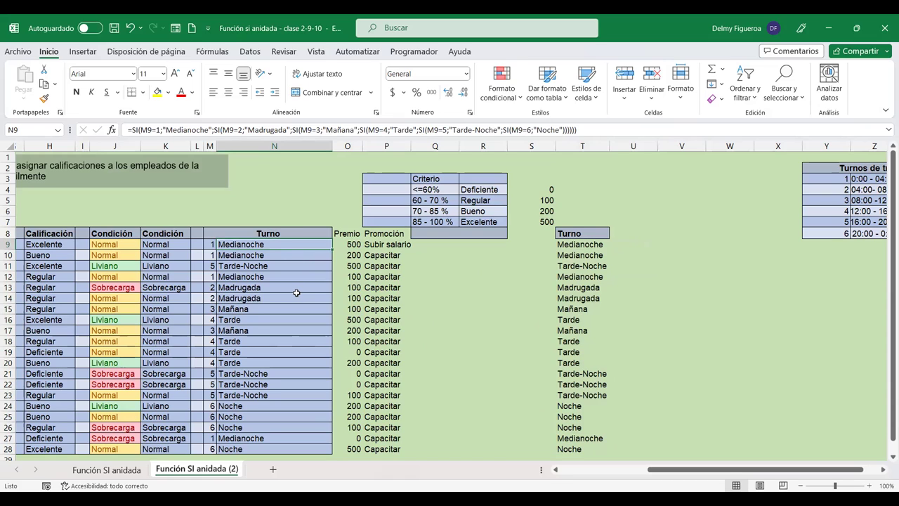
{"action": "key", "text": "F2"}
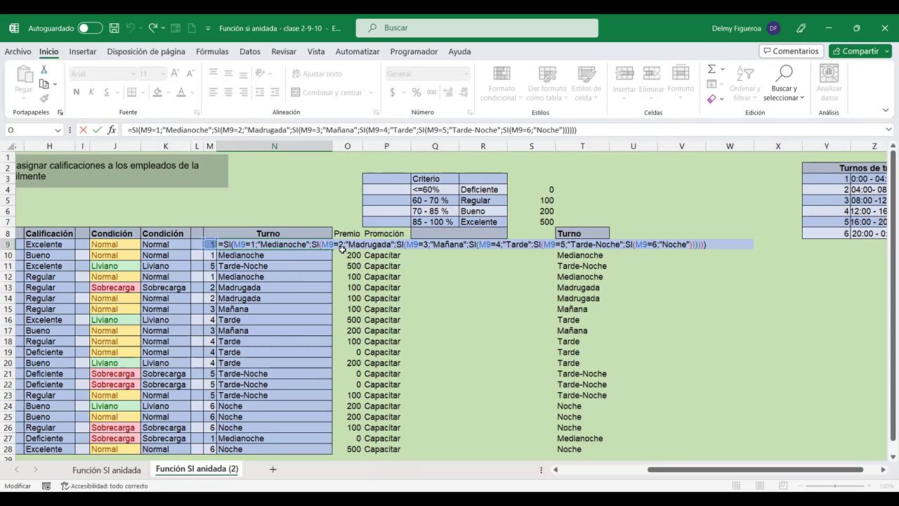
{"action": "key", "text": "Return"}
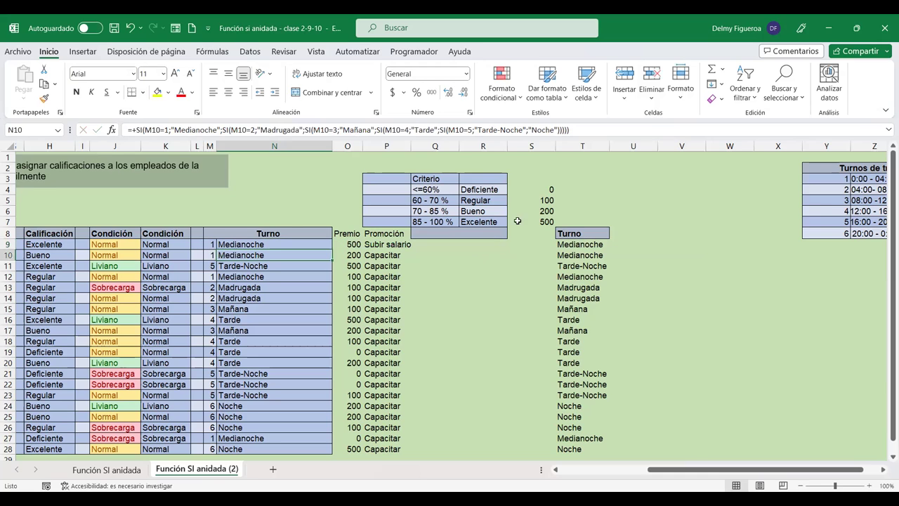
{"action": "left_click", "coordinate": [583, 244]}
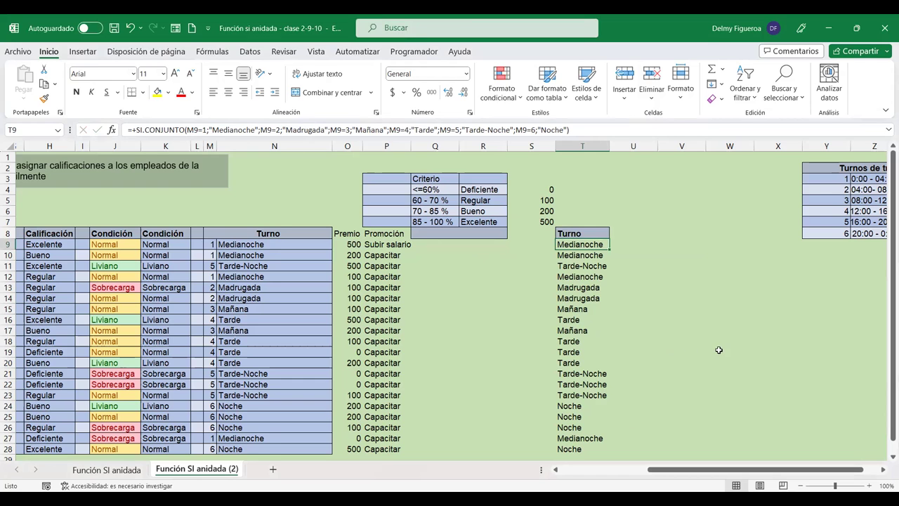
Step: Inspect the Promoción formula in P9 and the empty cells beside the Turno header
{"action": "scroll", "coordinate": [757, 436], "scroll_direction": "left", "scroll_amount": 4}
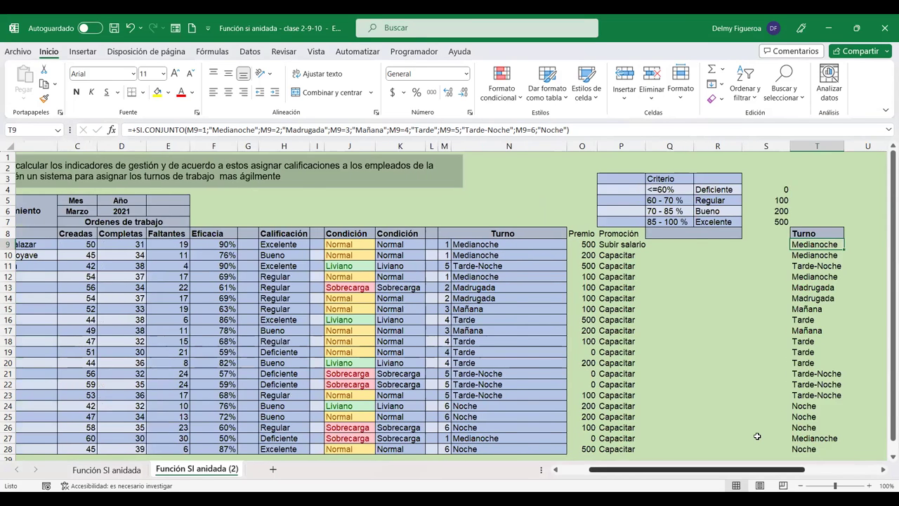
{"action": "scroll", "coordinate": [758, 436], "scroll_direction": "left", "scroll_amount": 1}
{"action": "scroll", "coordinate": [757, 436], "scroll_direction": "left", "scroll_amount": 1}
{"action": "scroll", "coordinate": [758, 436], "scroll_direction": "right", "scroll_amount": 2}
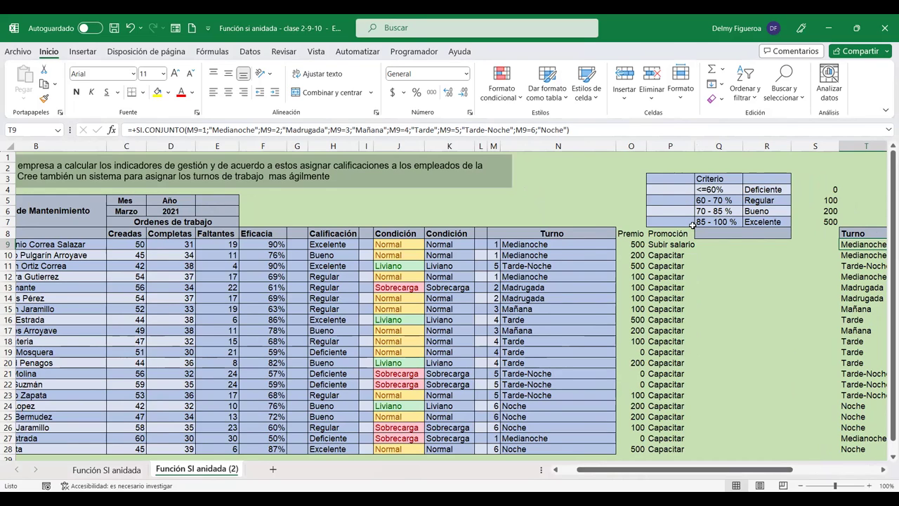
{"action": "left_click", "coordinate": [670, 243]}
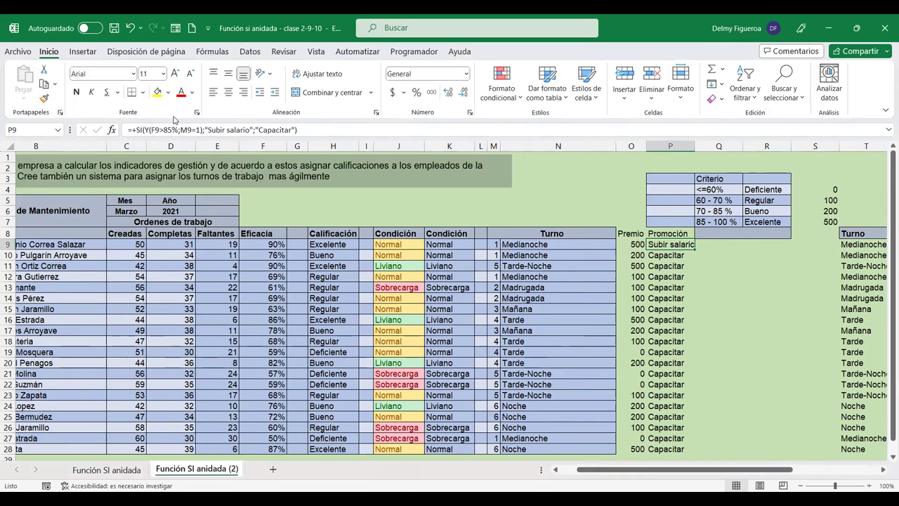
{"action": "scroll", "coordinate": [450, 299], "scroll_direction": "right", "scroll_amount": 1}
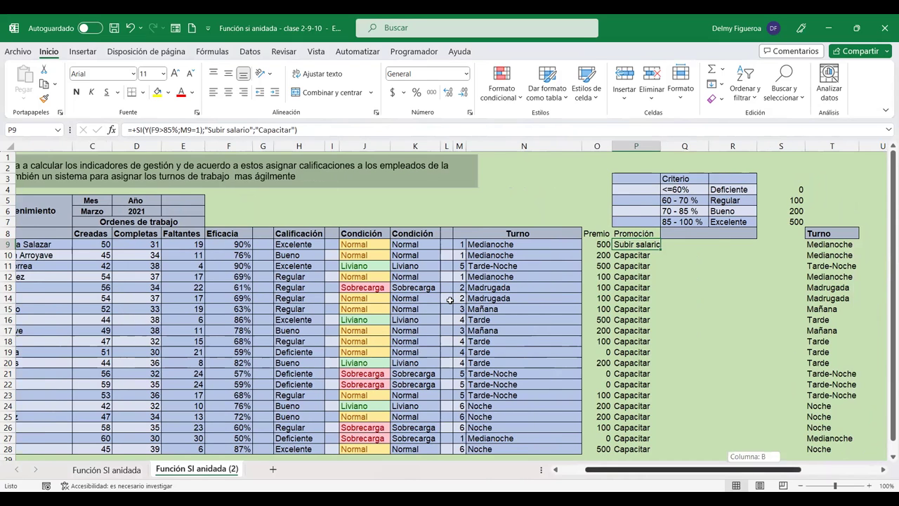
{"action": "left_click_drag", "start_coordinate": [791, 474], "coordinate": [774, 478]}
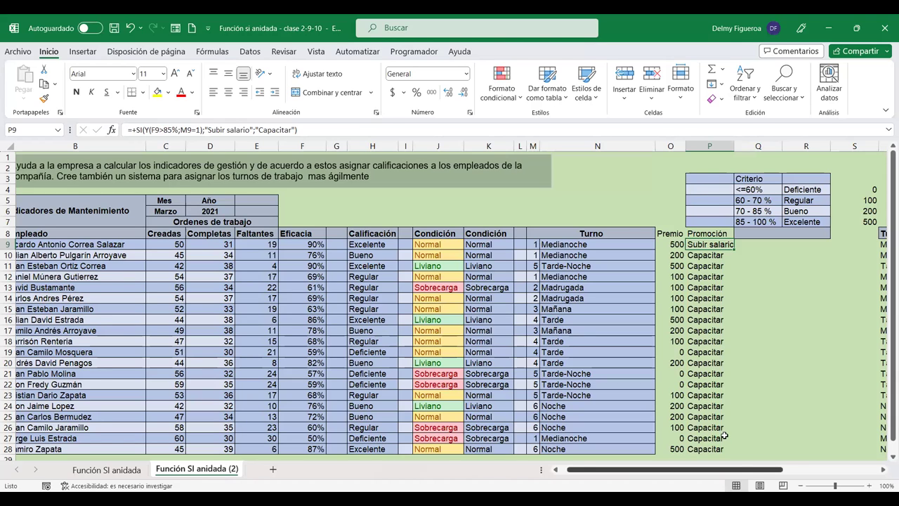
{"action": "left_click_drag", "start_coordinate": [768, 469], "coordinate": [811, 476]}
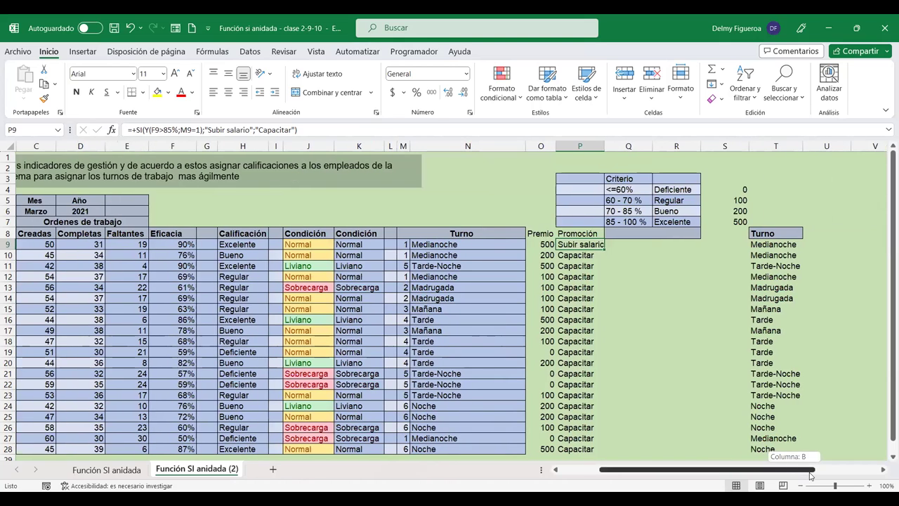
{"action": "left_click_drag", "start_coordinate": [811, 475], "coordinate": [867, 475]}
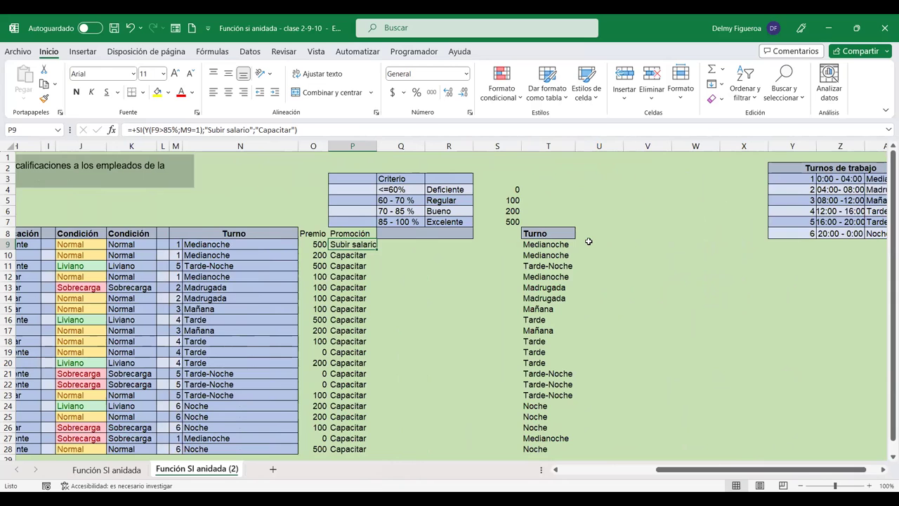
{"action": "left_click", "coordinate": [592, 233]}
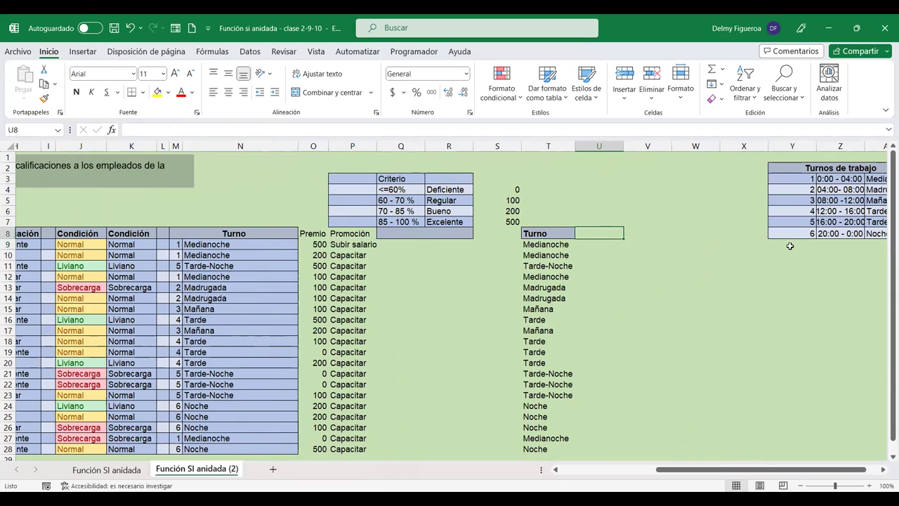
{"action": "left_click", "coordinate": [790, 246]}
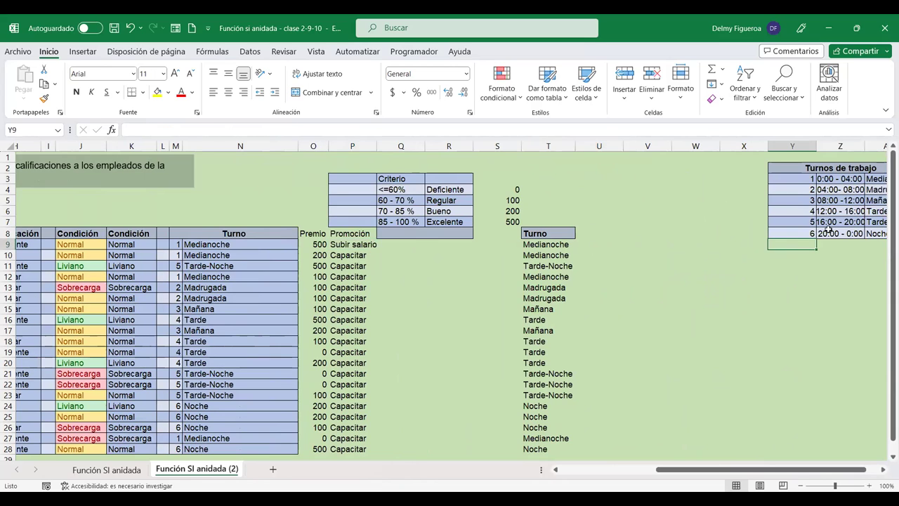
{"action": "left_click", "coordinate": [593, 234]}
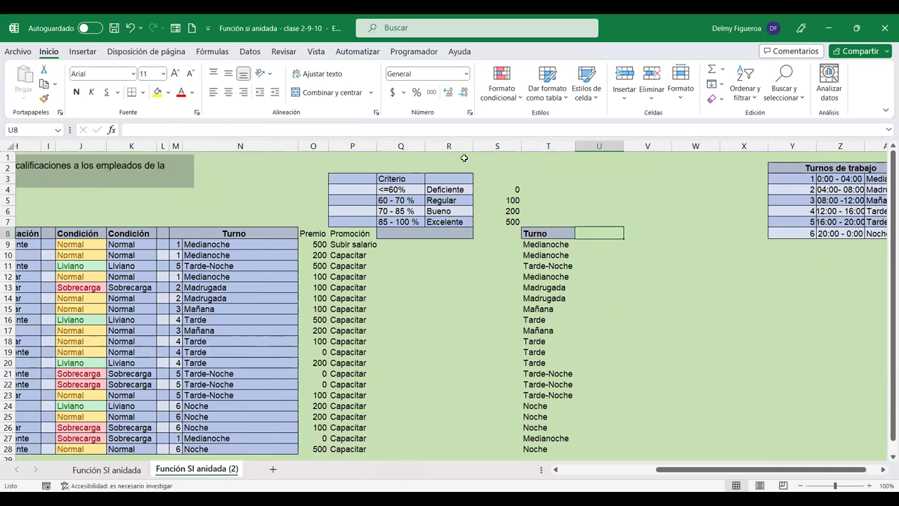
Step: Copy the full P9 Promoción formula text from the formula bar, then select U9
{"action": "left_click", "coordinate": [595, 243]}
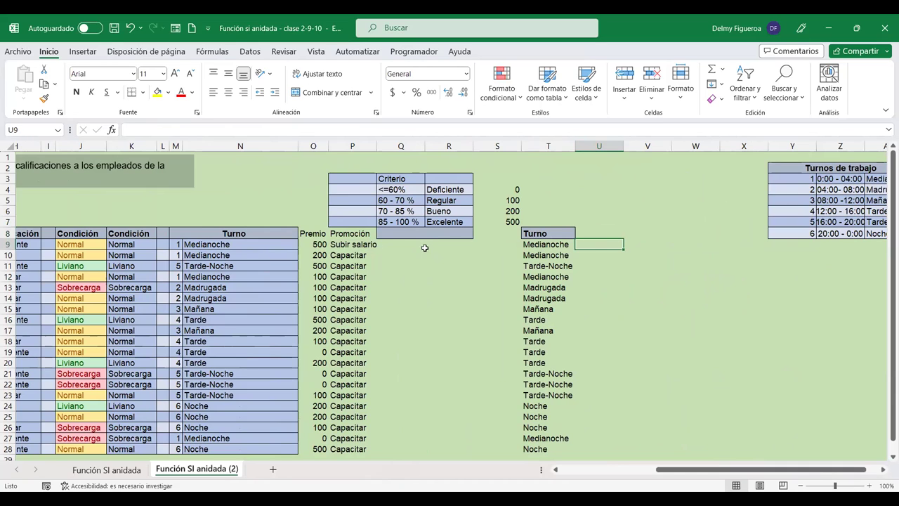
{"action": "left_click", "coordinate": [347, 244]}
{"action": "left_click_drag", "start_coordinate": [329, 131], "coordinate": [129, 131]}
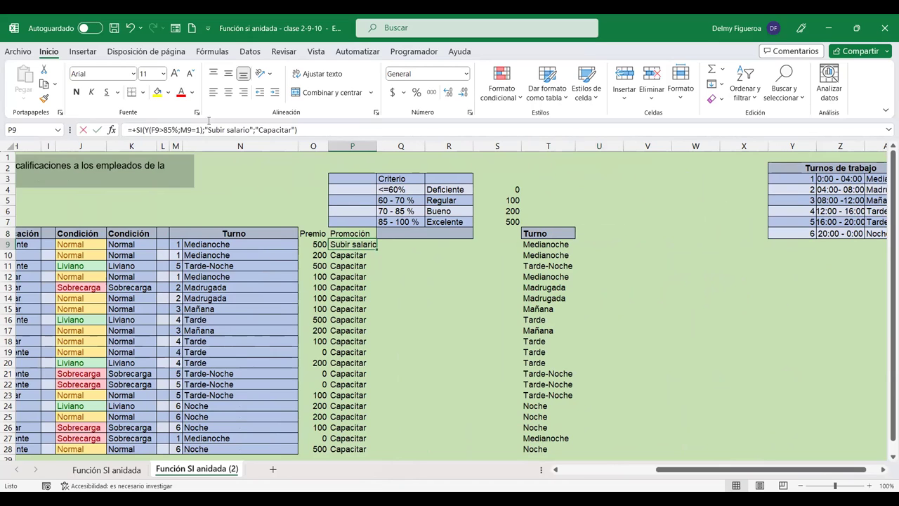
{"action": "key", "text": "ctrl+c"}
{"action": "key", "text": "Escape"}
{"action": "left_click", "coordinate": [605, 246]}
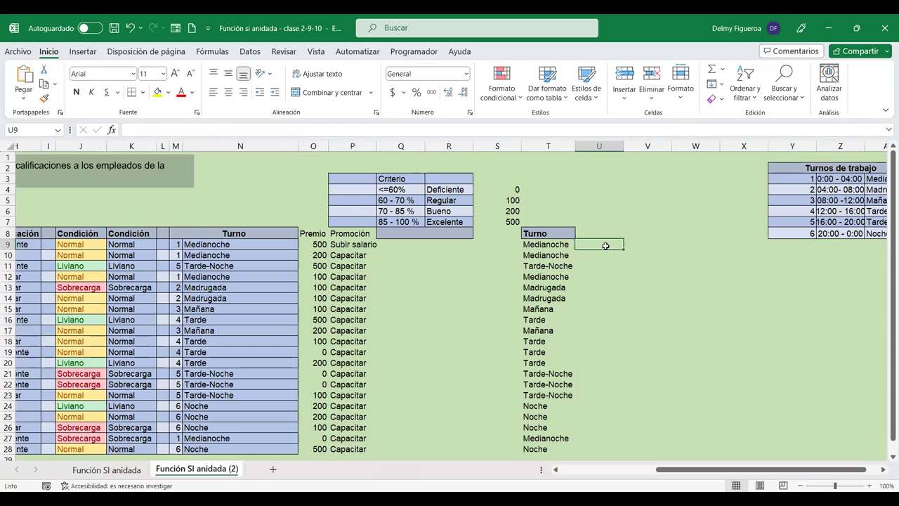
Step: Paste the formula into U9 with Y changed to O, giving SI(O(F9>85%;M9=1))
{"action": "key", "text": "ctrl+v"}
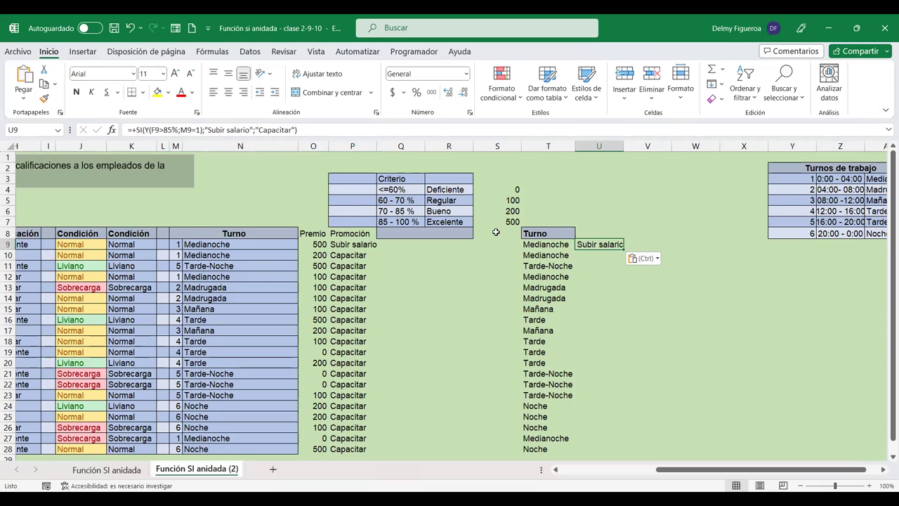
{"action": "key", "text": "F2"}
{"action": "type", "text": "o"}
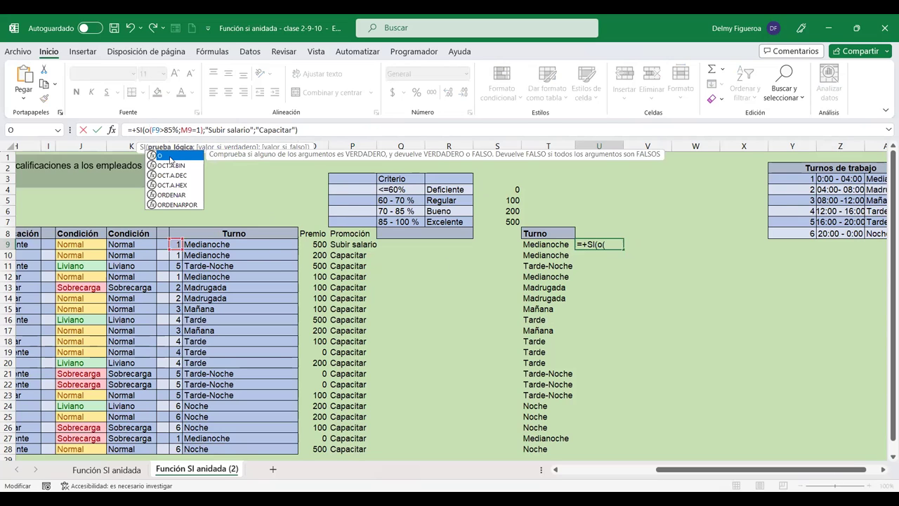
{"action": "left_click", "coordinate": [184, 129]}
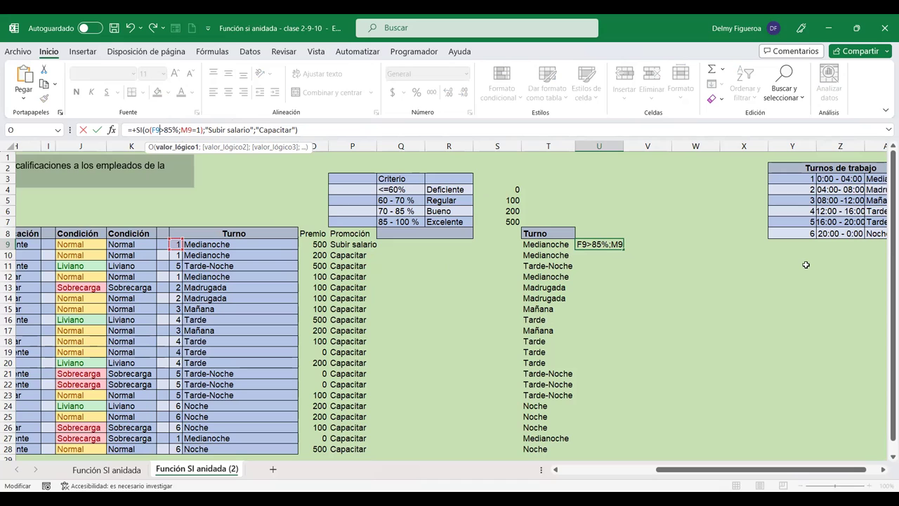
{"action": "key", "text": "Return"}
Step: Fill the U9 formula down to U28, undoing a trial widening of column U
{"action": "left_click", "coordinate": [606, 245]}
{"action": "left_click_drag", "start_coordinate": [625, 250], "coordinate": [632, 436]}
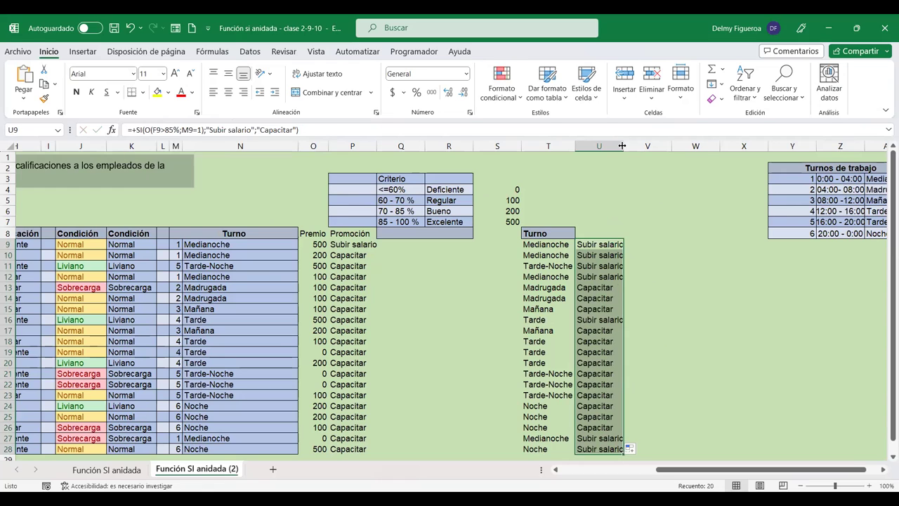
{"action": "left_click_drag", "start_coordinate": [621, 145], "coordinate": [634, 146]}
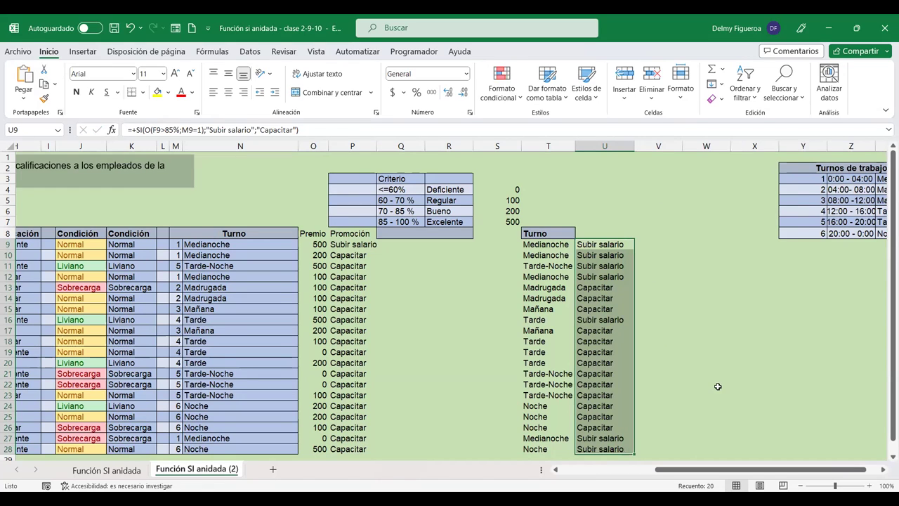
{"action": "key", "text": "ctrl+z"}
{"action": "left_click_drag", "start_coordinate": [773, 469], "coordinate": [731, 468]}
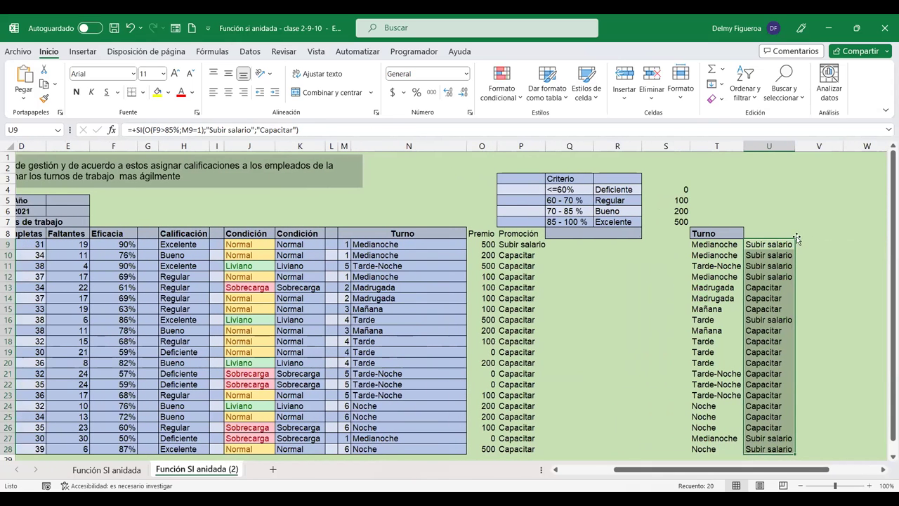
{"action": "left_click", "coordinate": [773, 243]}
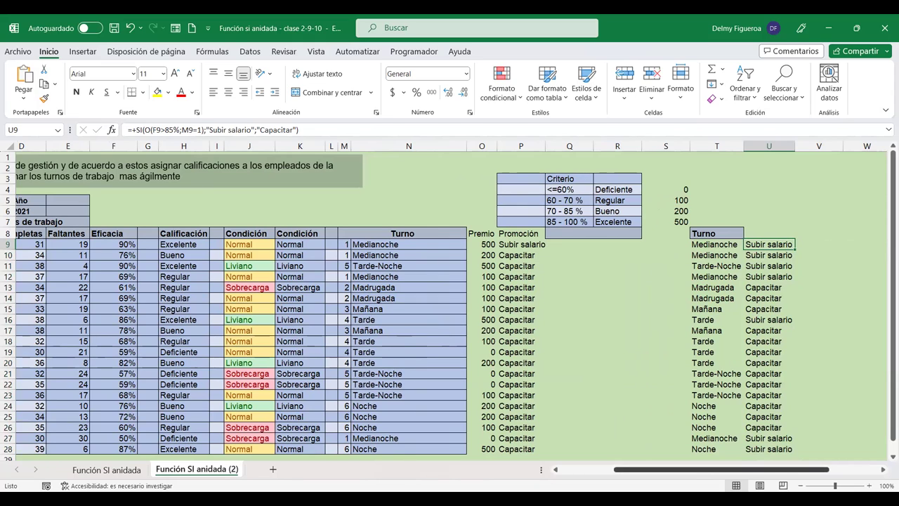
{"action": "scroll", "coordinate": [854, 258], "scroll_direction": "left", "scroll_amount": 1}
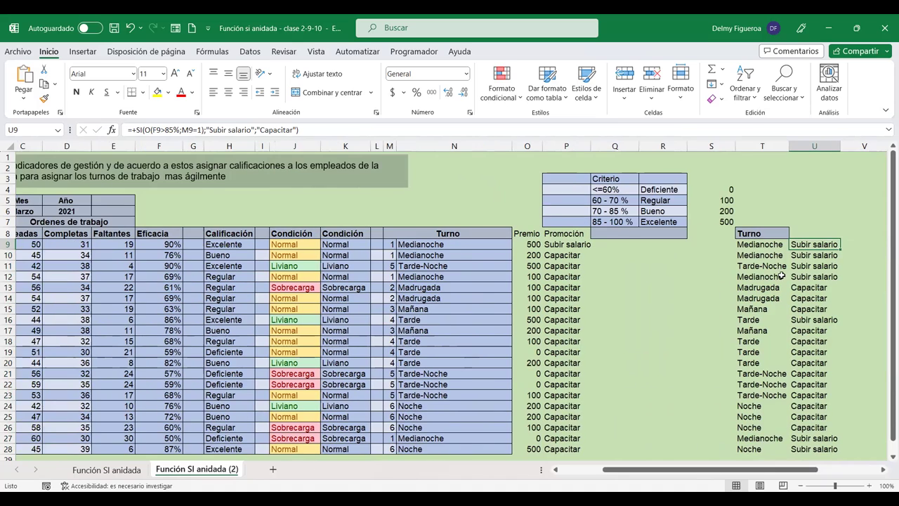
{"action": "left_click", "coordinate": [826, 255]}
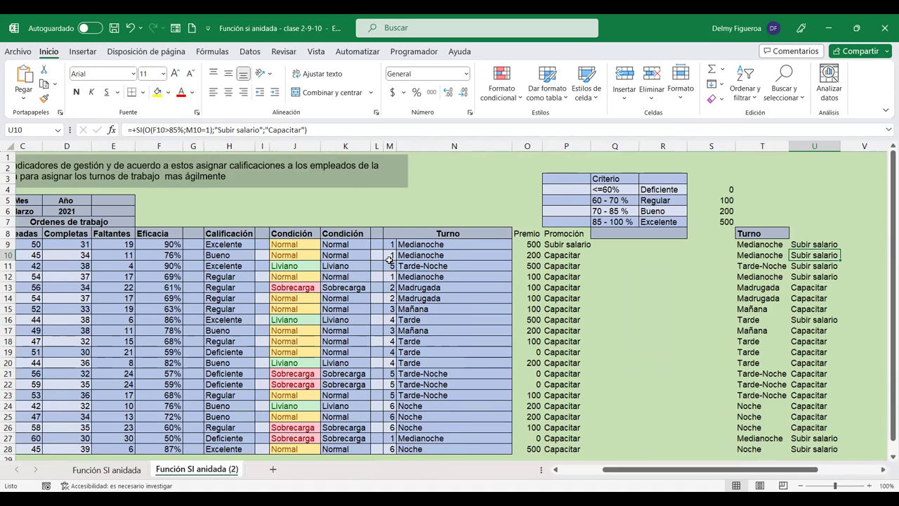
{"action": "left_click", "coordinate": [822, 267]}
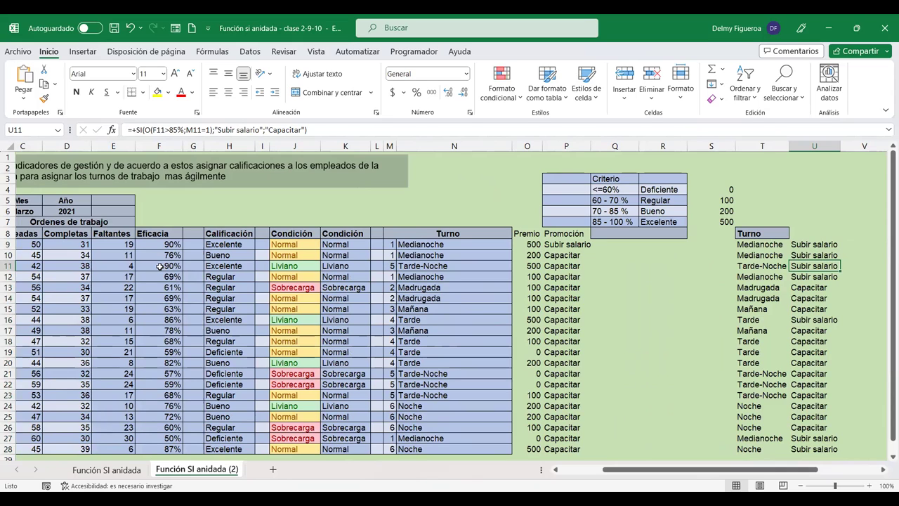
{"action": "left_click", "coordinate": [824, 277]}
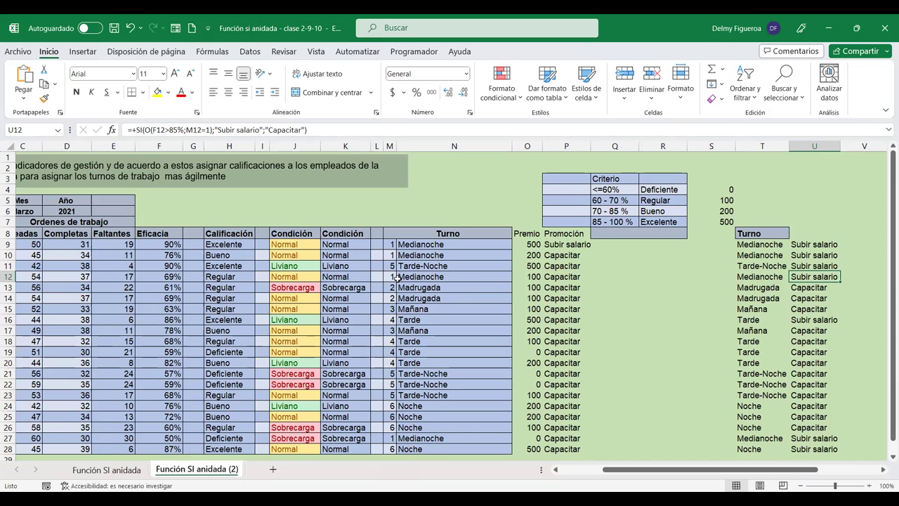
{"action": "left_click", "coordinate": [572, 244]}
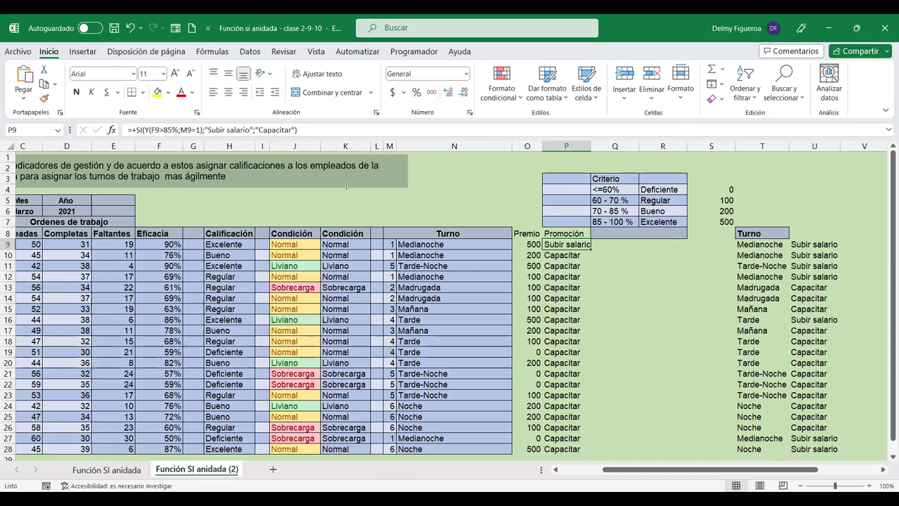
{"action": "left_click", "coordinate": [816, 244]}
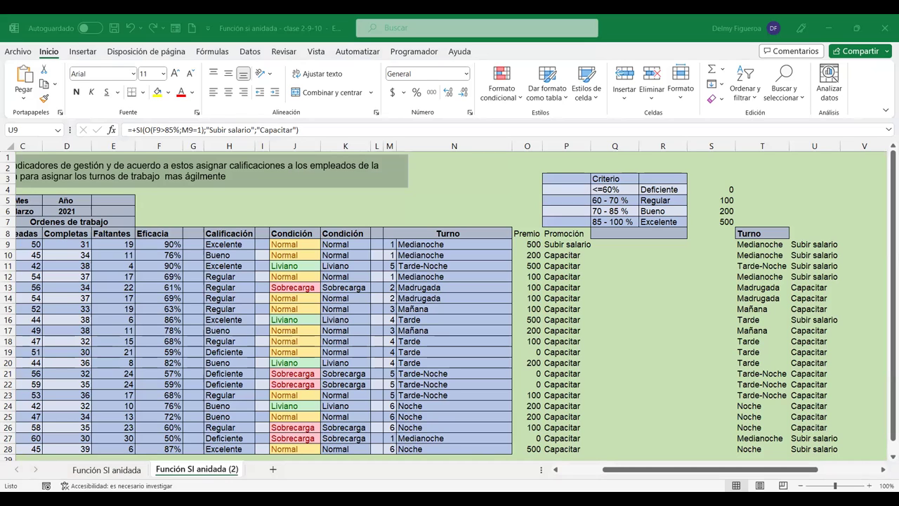
{"action": "left_click", "coordinate": [814, 243]}
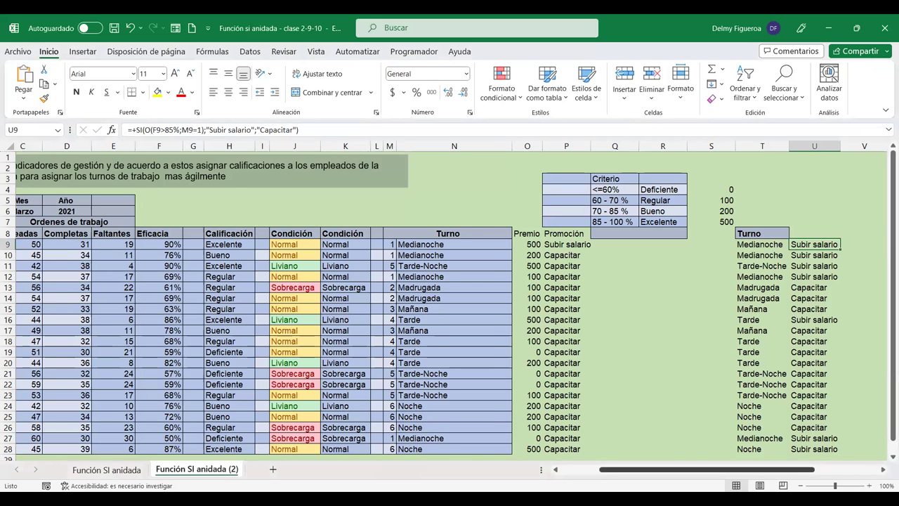
{"action": "scroll", "coordinate": [449, 302], "scroll_direction": "left", "scroll_amount": 5}
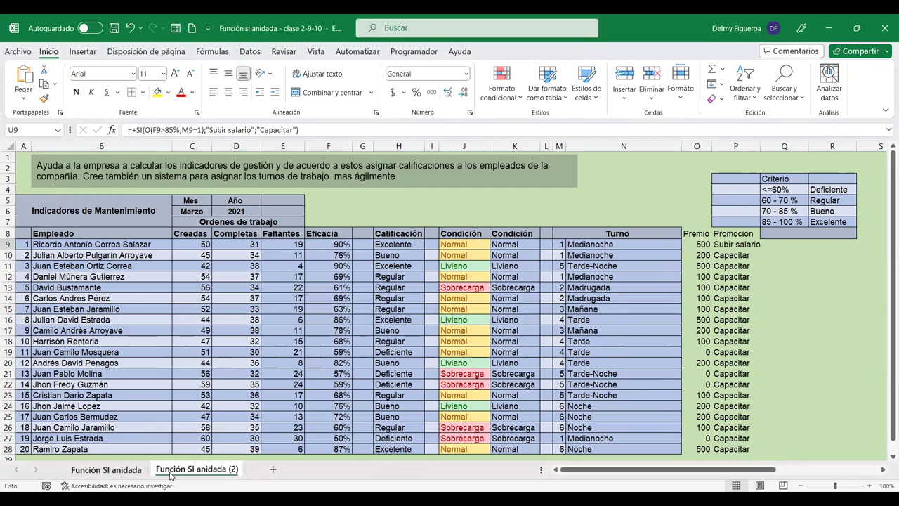
Step: Copy the Función SI anidada sheet to the end as Función SI anidada (3)
{"action": "left_click", "coordinate": [107, 469]}
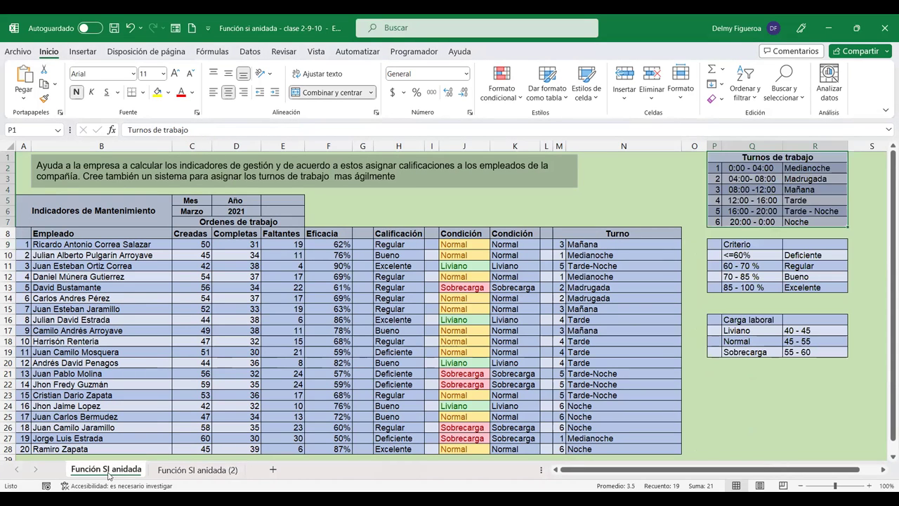
{"action": "left_click", "coordinate": [191, 470]}
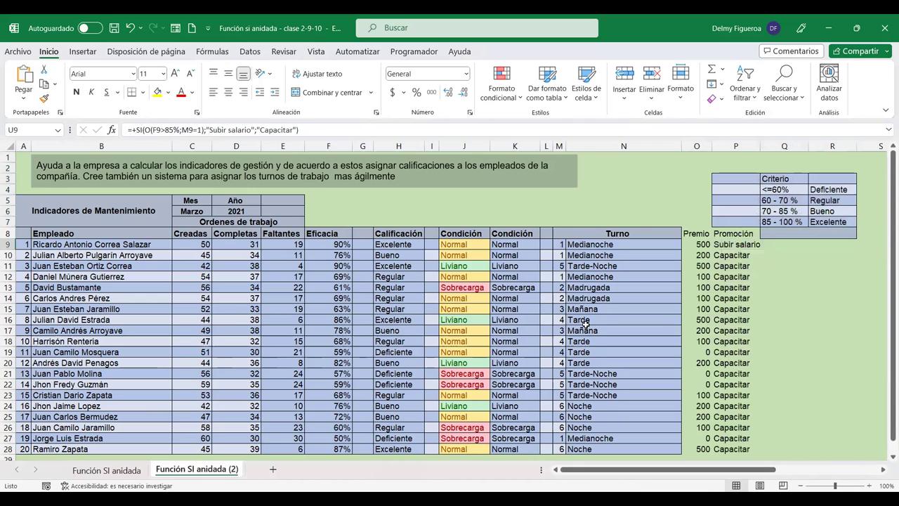
{"action": "left_click", "coordinate": [855, 469]}
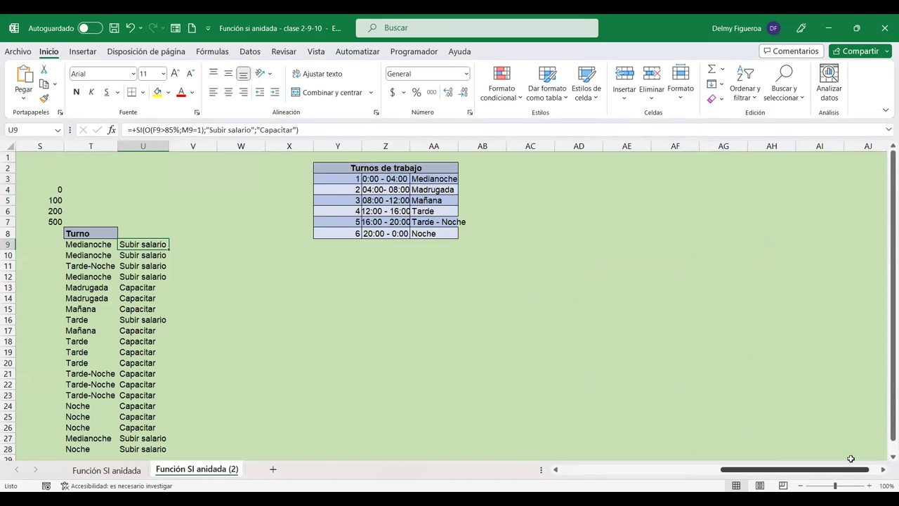
{"action": "left_click", "coordinate": [108, 470]}
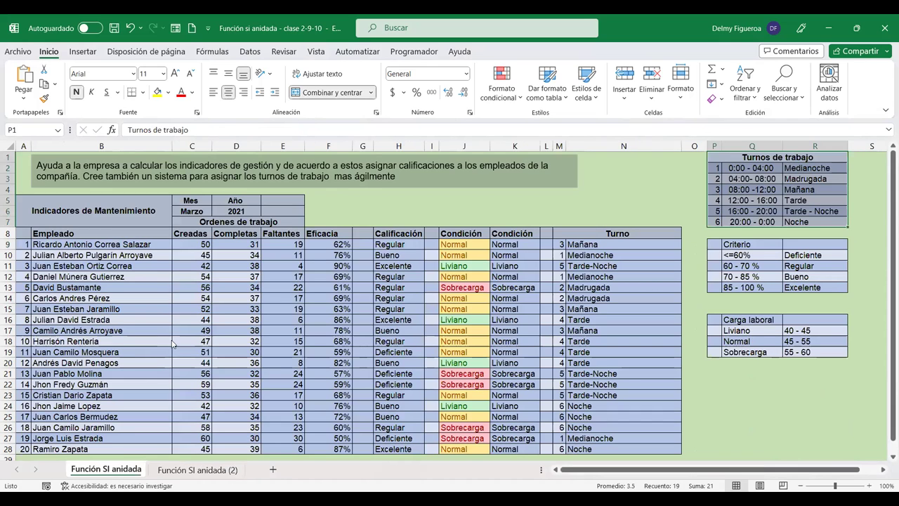
{"action": "right_click", "coordinate": [112, 470]}
{"action": "left_click", "coordinate": [171, 338]}
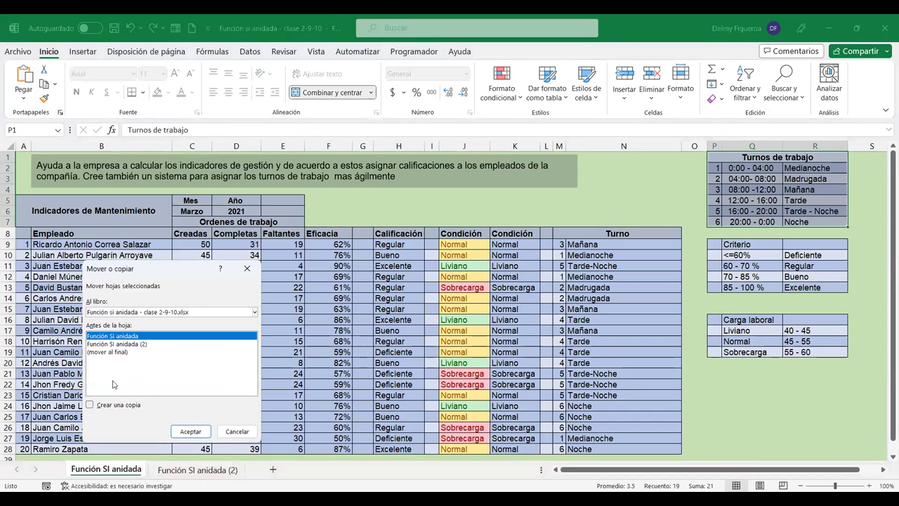
{"action": "left_click", "coordinate": [111, 405]}
{"action": "left_click", "coordinate": [121, 352]}
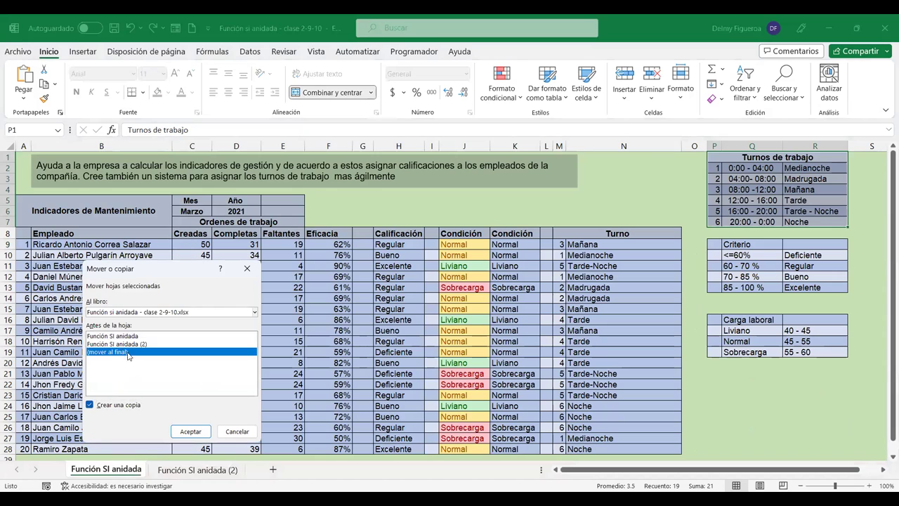
{"action": "left_click", "coordinate": [201, 434]}
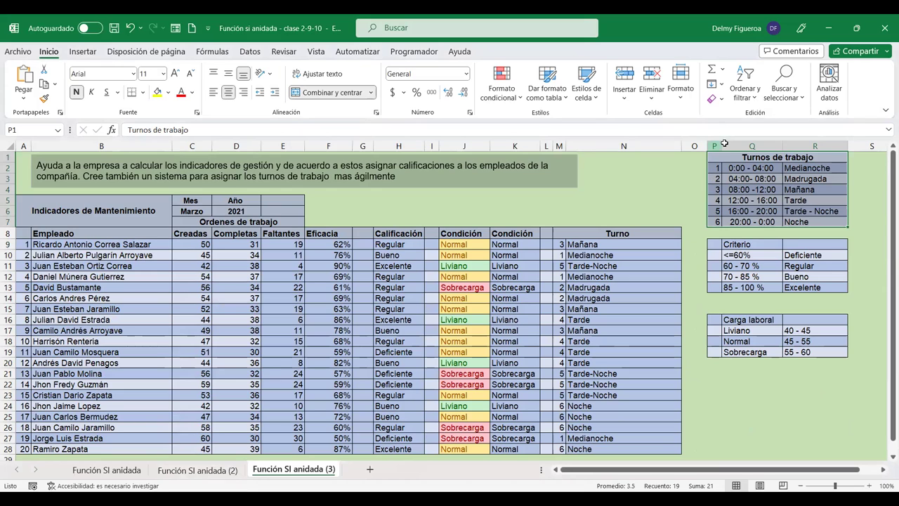
Step: Delete the reference tables in columns P to R of the new sheet copy
{"action": "right_click", "coordinate": [765, 272]}
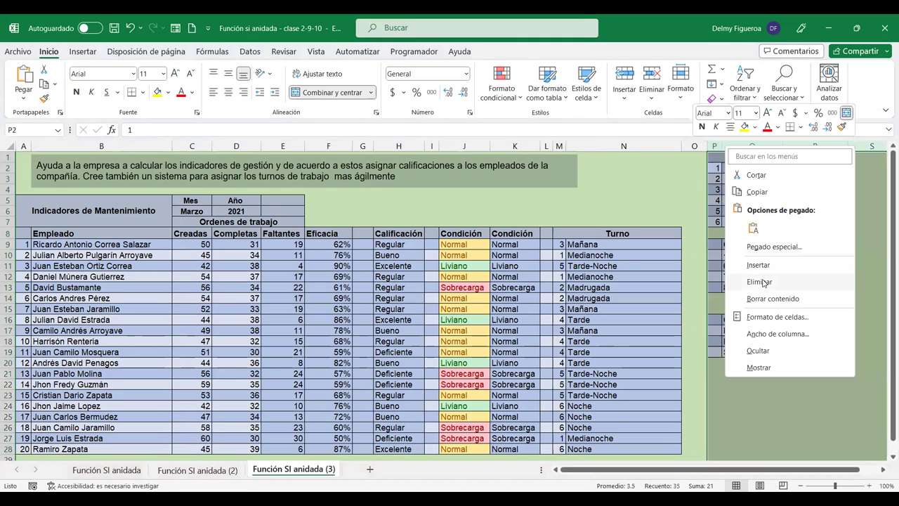
{"action": "left_click", "coordinate": [763, 283]}
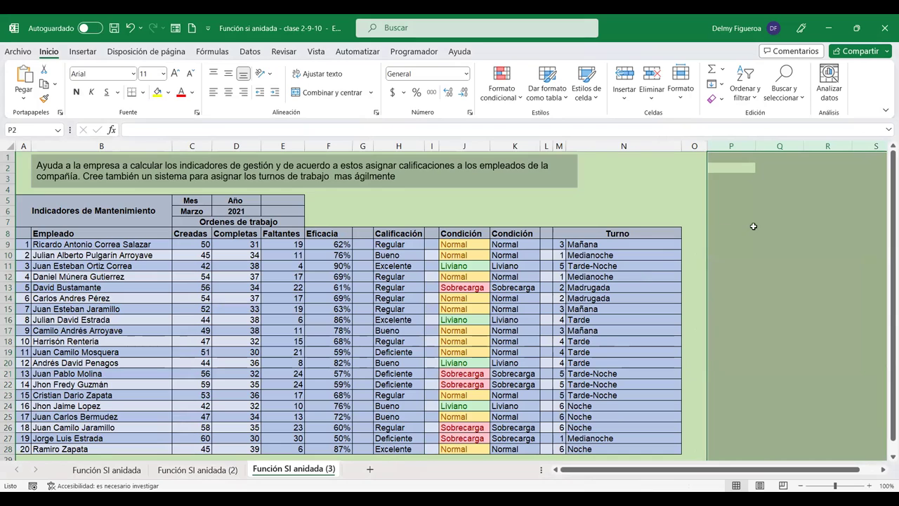
{"action": "left_click", "coordinate": [717, 250]}
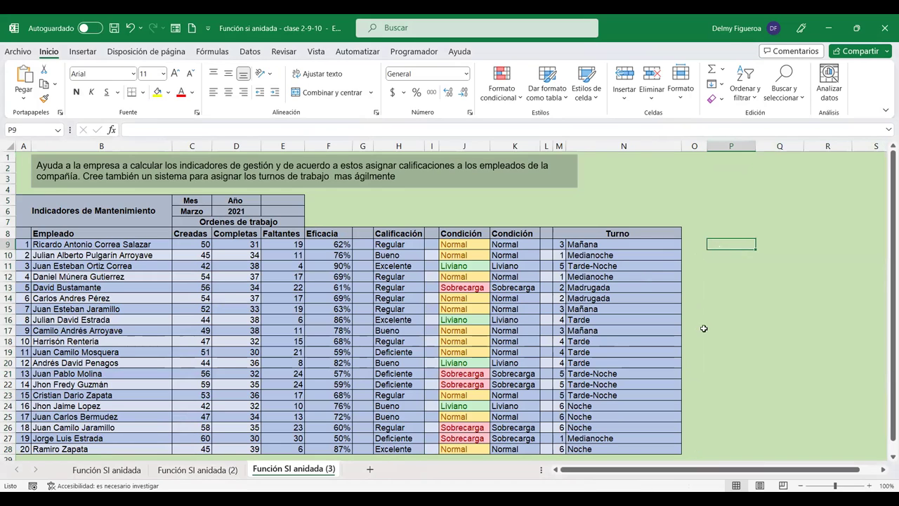
Step: Copy the Carga laboral table (Liviano, Normal, Sobrecarga) from Función SI anidada to R1 on sheet (3)
{"action": "left_click", "coordinate": [692, 235]}
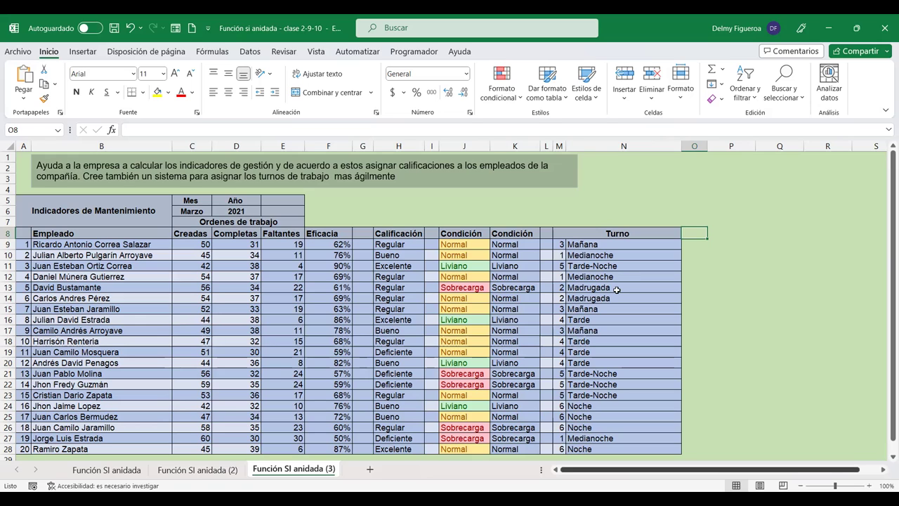
{"action": "left_click", "coordinate": [120, 471]}
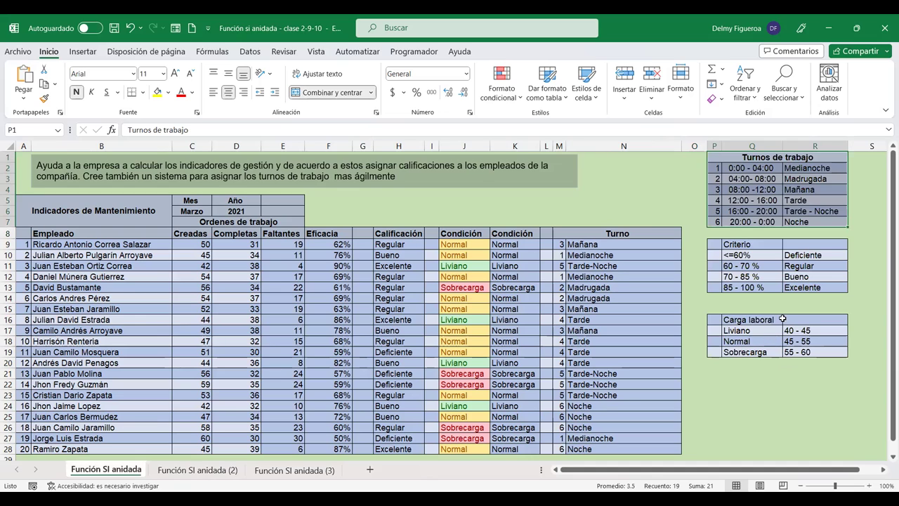
{"action": "left_click_drag", "start_coordinate": [757, 318], "coordinate": [812, 350]}
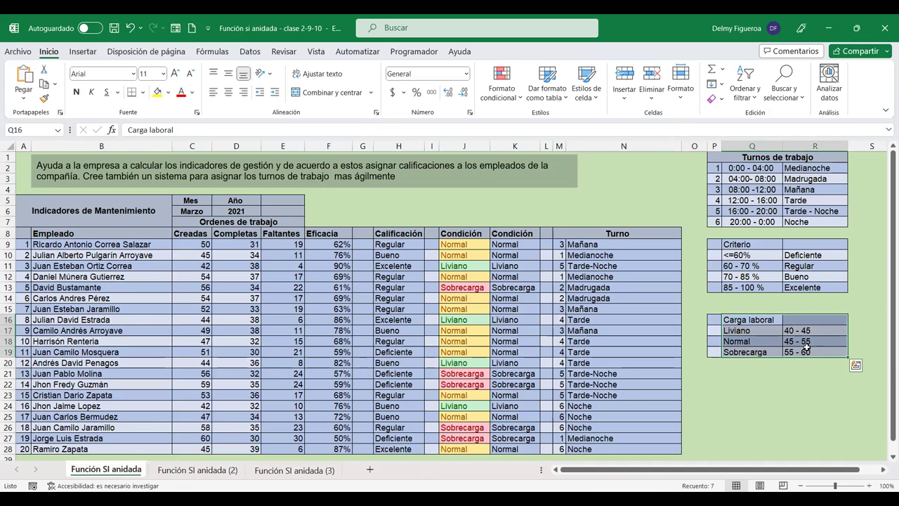
{"action": "key", "text": "ctrl+c"}
{"action": "key", "text": "ctrl+Page_Down"}
{"action": "key", "text": "ctrl+Page_Down"}
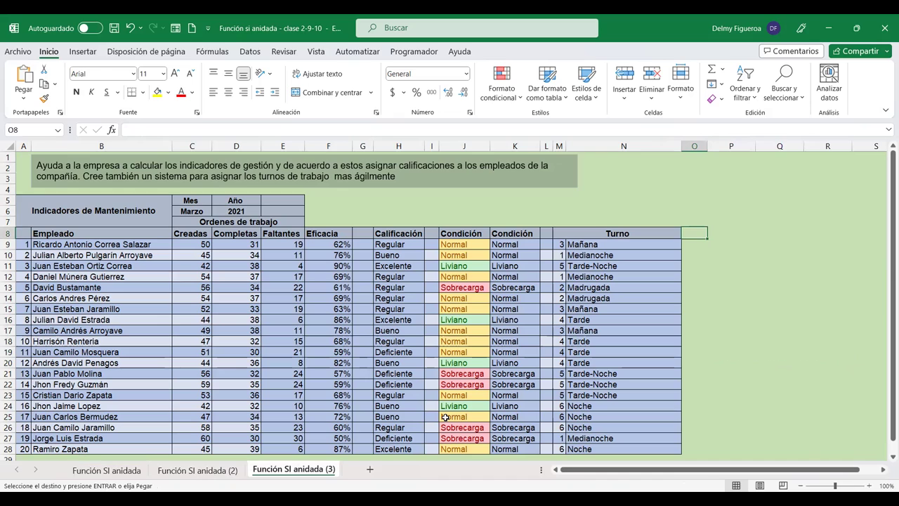
{"action": "left_click", "coordinate": [829, 158]}
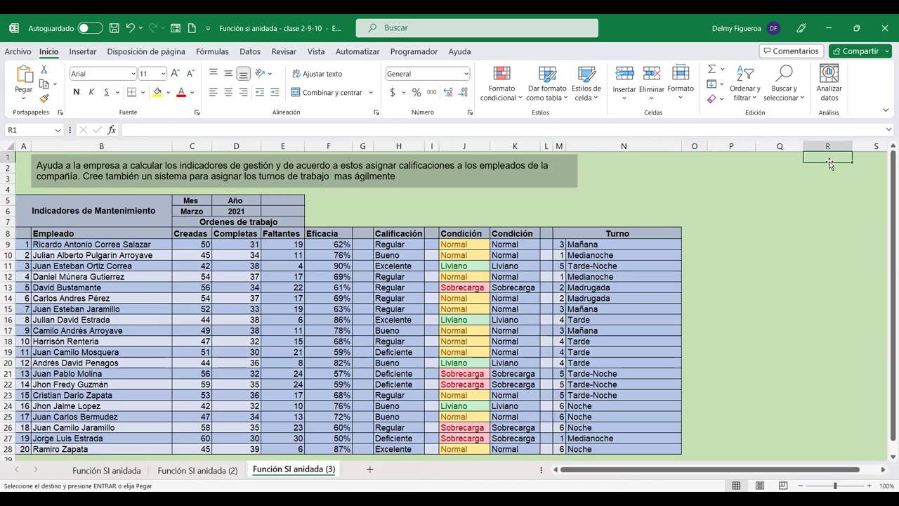
{"action": "key", "text": "ctrl+v"}
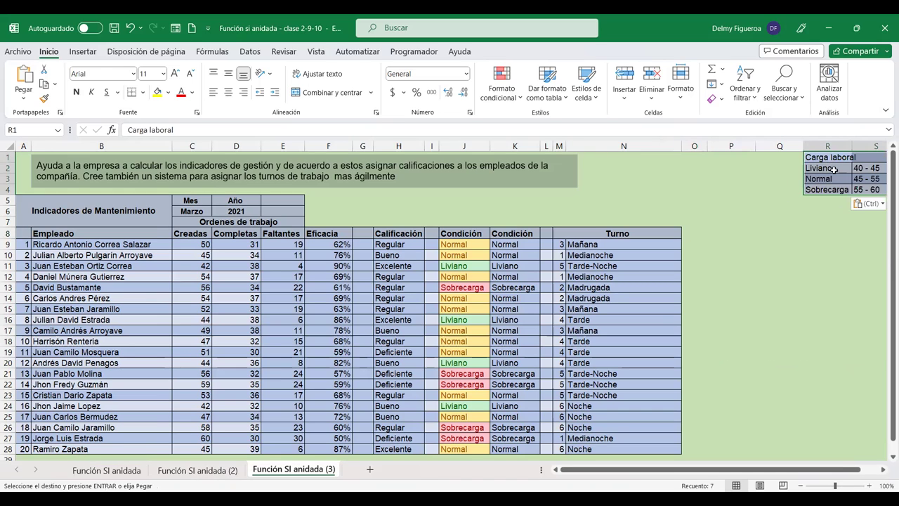
{"action": "left_click", "coordinate": [696, 233]}
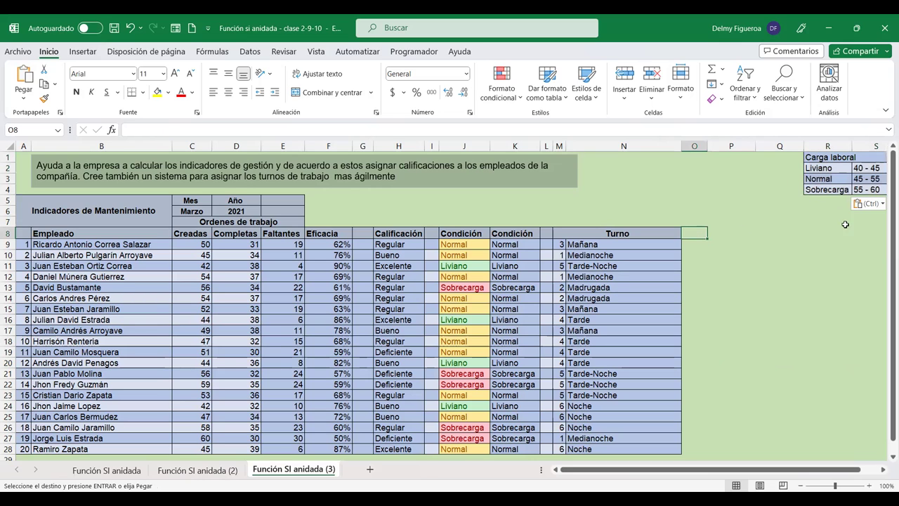
Step: Enter Curso, Ventas, Administración and Gerencia down T1:T4
{"action": "left_click", "coordinate": [883, 469]}
{"action": "left_click", "coordinate": [883, 469]}
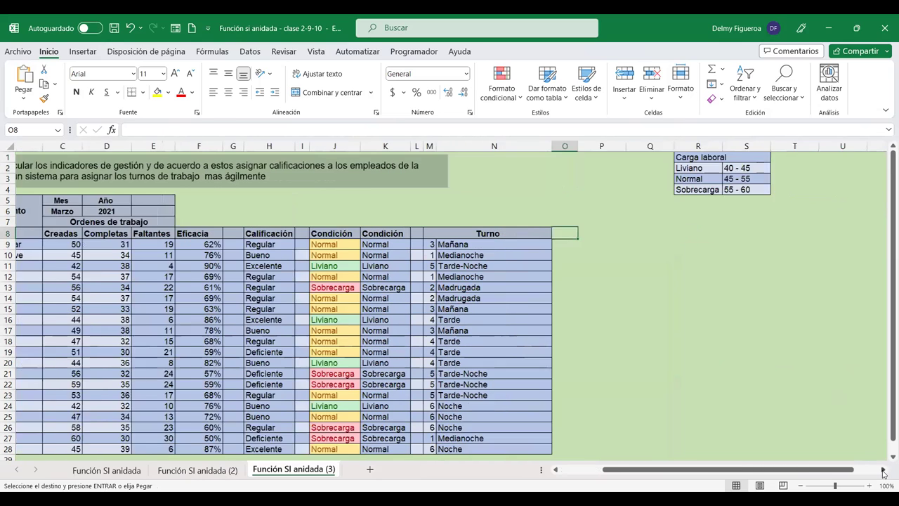
{"action": "left_click", "coordinate": [883, 469]}
{"action": "left_click", "coordinate": [723, 168]}
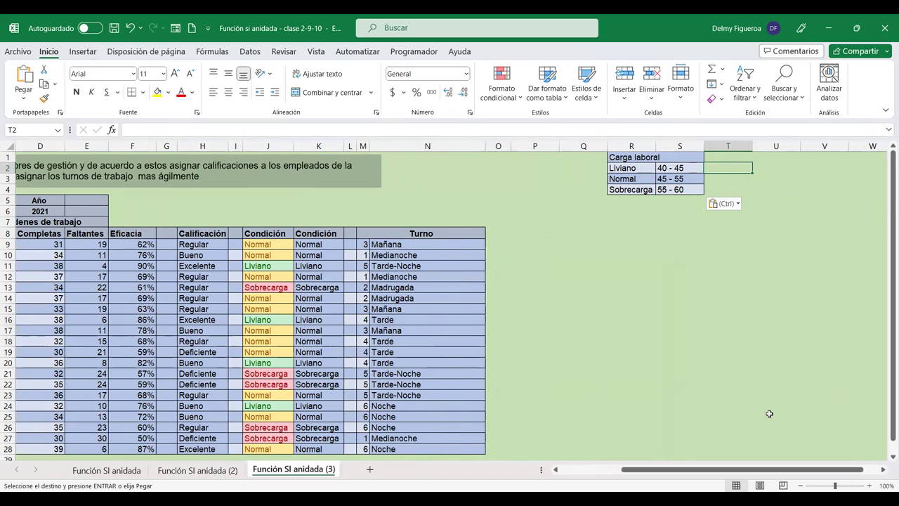
{"action": "key", "text": "Up"}
{"action": "type", "text": "Curso"}
{"action": "key", "text": "Return"}
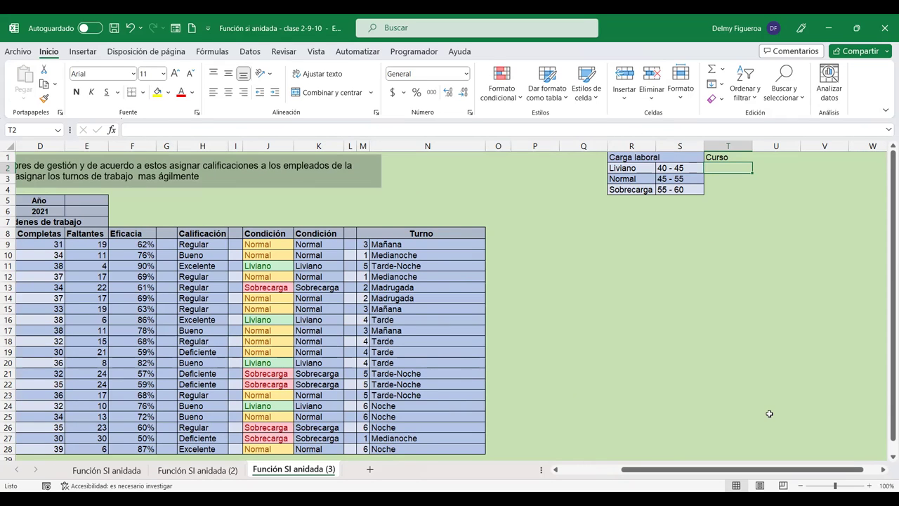
{"action": "type", "text": "Ventas"}
{"action": "key", "text": "Return"}
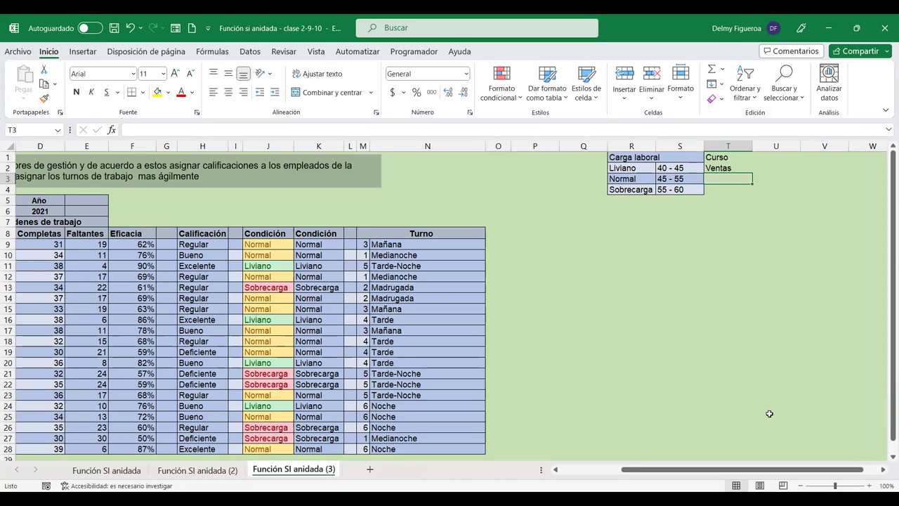
{"action": "type", "text": "Administración"}
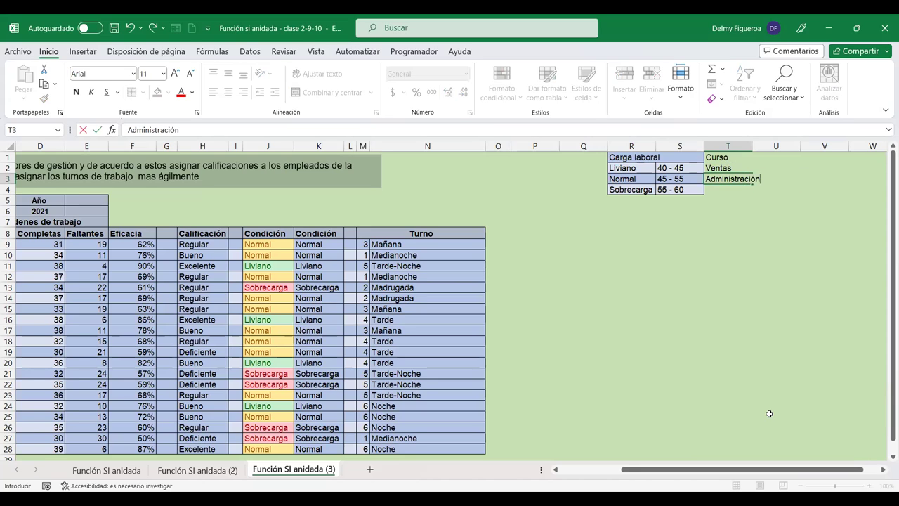
{"action": "key", "text": "Return"}
{"action": "type", "text": "Gerencia"}
{"action": "key", "text": "Return"}
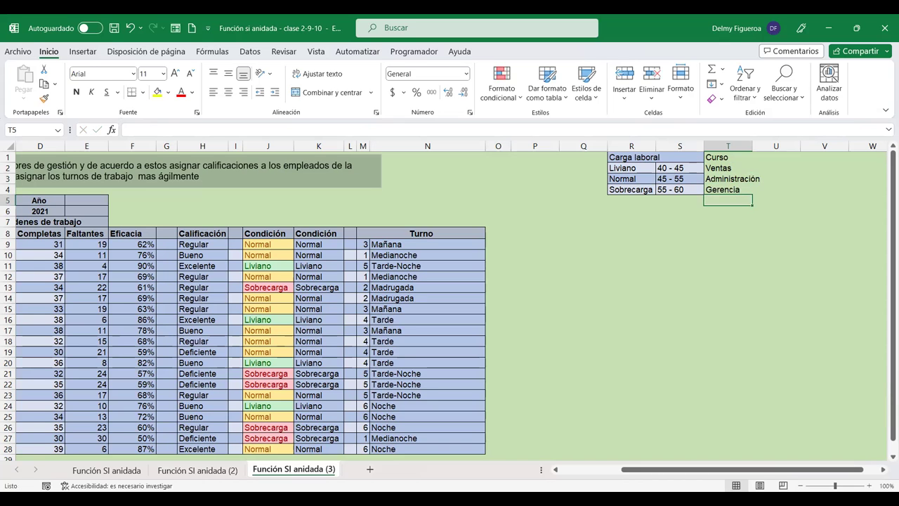
{"action": "scroll", "coordinate": [654, 284], "scroll_direction": "left", "scroll_amount": 2}
{"action": "scroll", "coordinate": [654, 284], "scroll_direction": "left", "scroll_amount": 2}
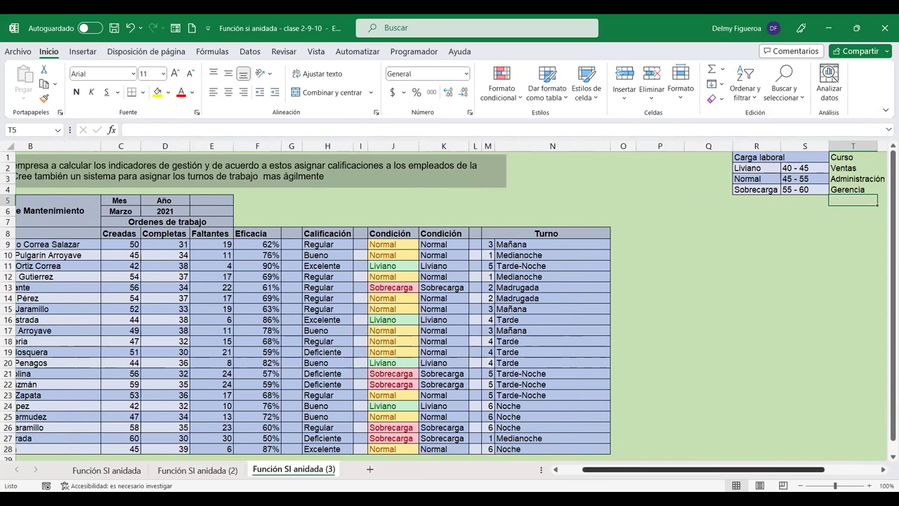
Step: Type the heading Becados into O8
{"action": "left_click", "coordinate": [627, 243]}
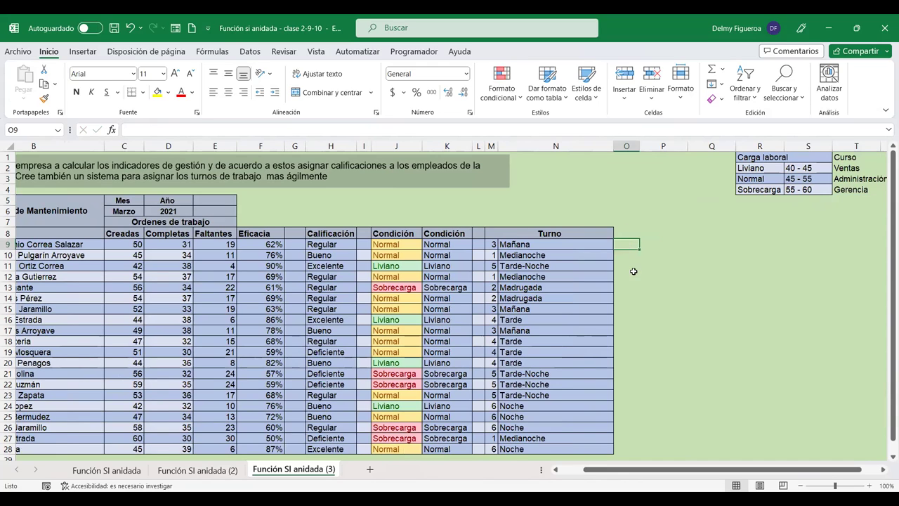
{"action": "left_click", "coordinate": [627, 232]}
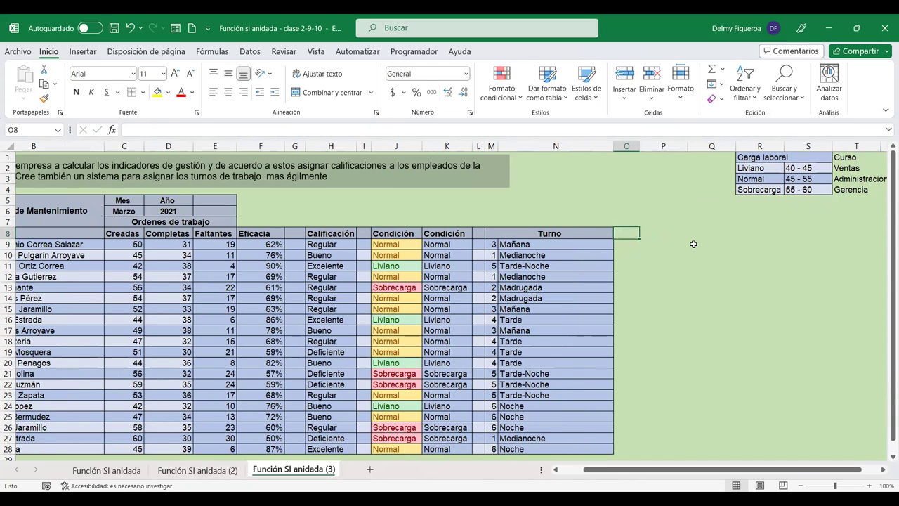
{"action": "type", "text": "Becados"}
{"action": "key", "text": "Return"}
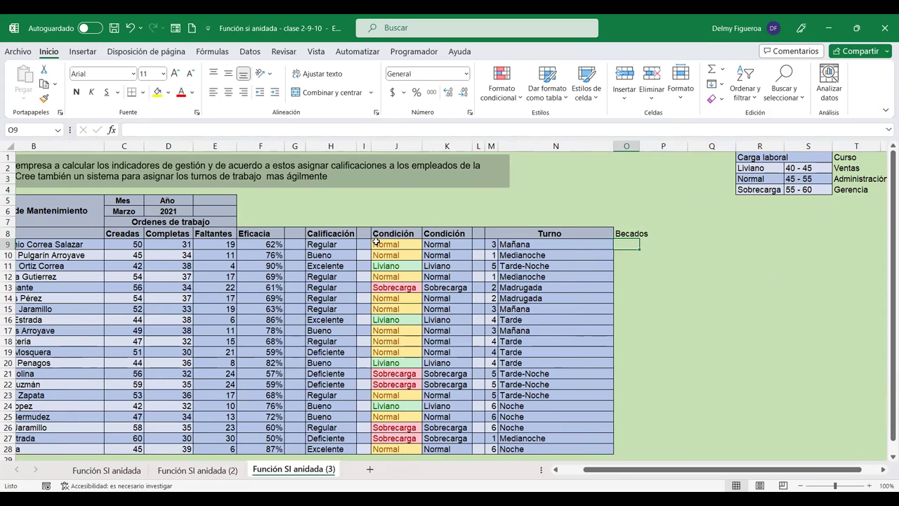
Step: Start an SI formula in O9 referencing D9, then cancel it after reviewing K9's formula
{"action": "left_click", "coordinate": [453, 244]}
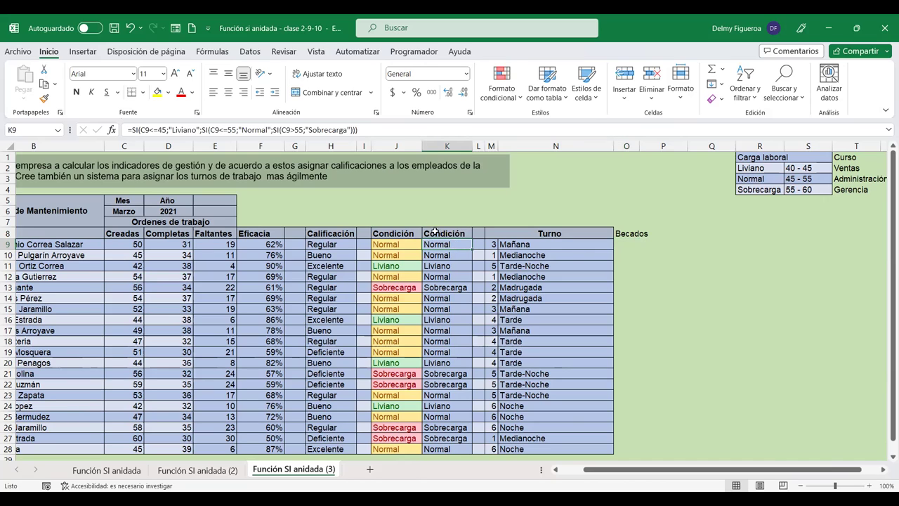
{"action": "left_click", "coordinate": [633, 245]}
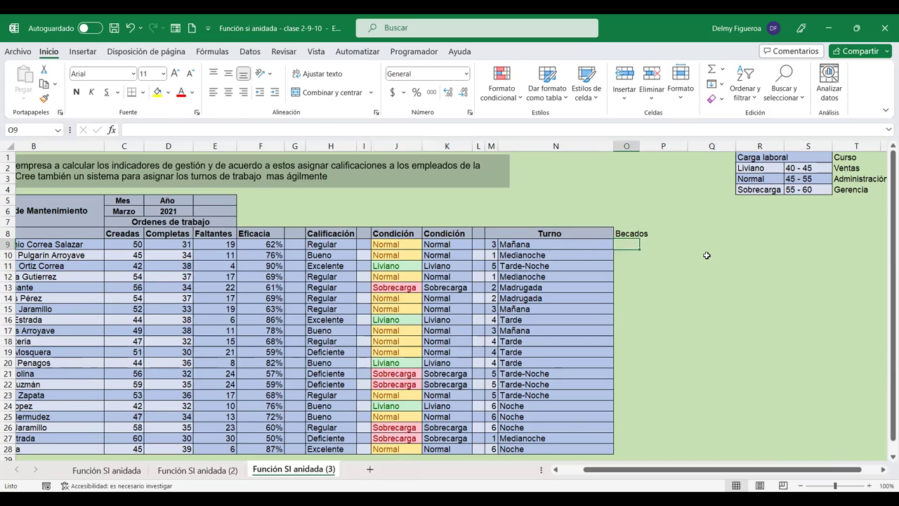
{"action": "type", "text": "+"}
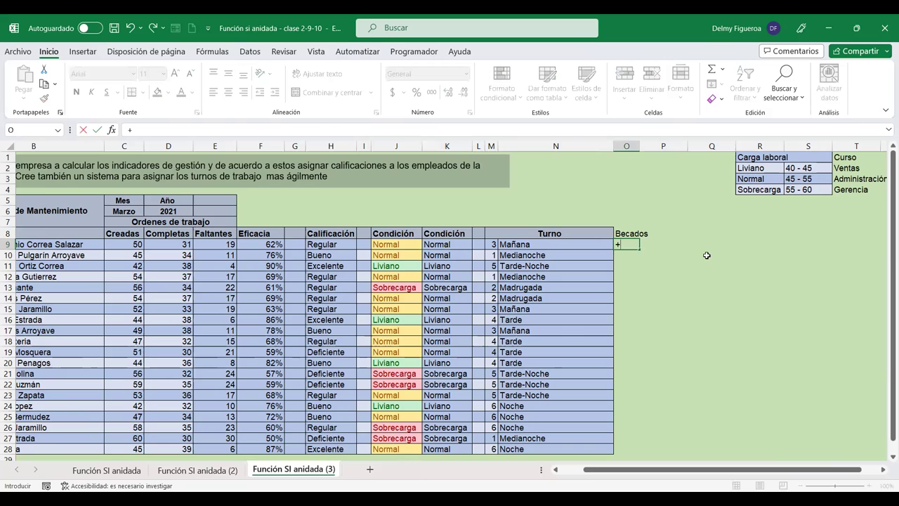
{"action": "type", "text": "si"}
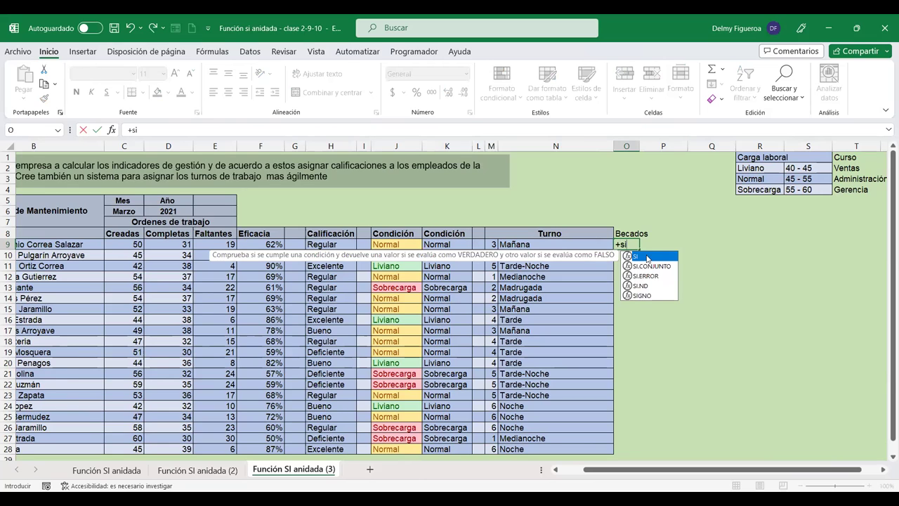
{"action": "double_click", "coordinate": [646, 257]}
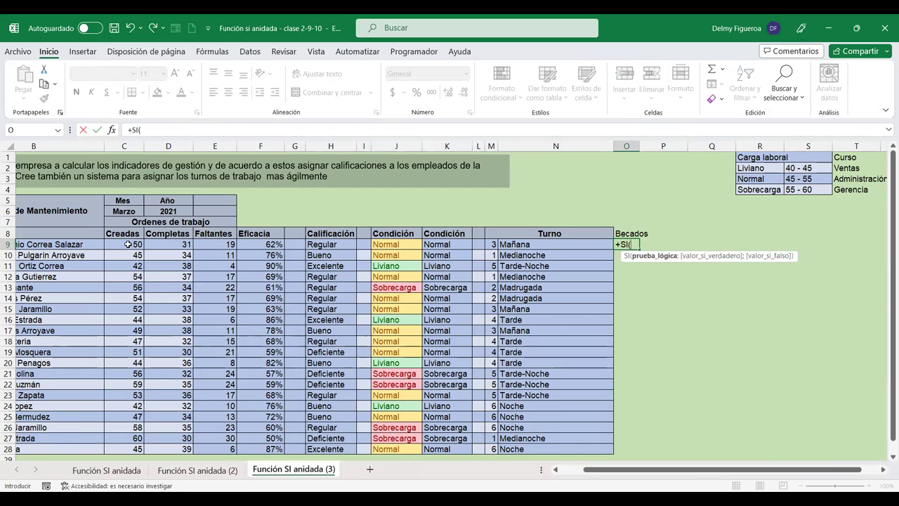
{"action": "left_click", "coordinate": [171, 245]}
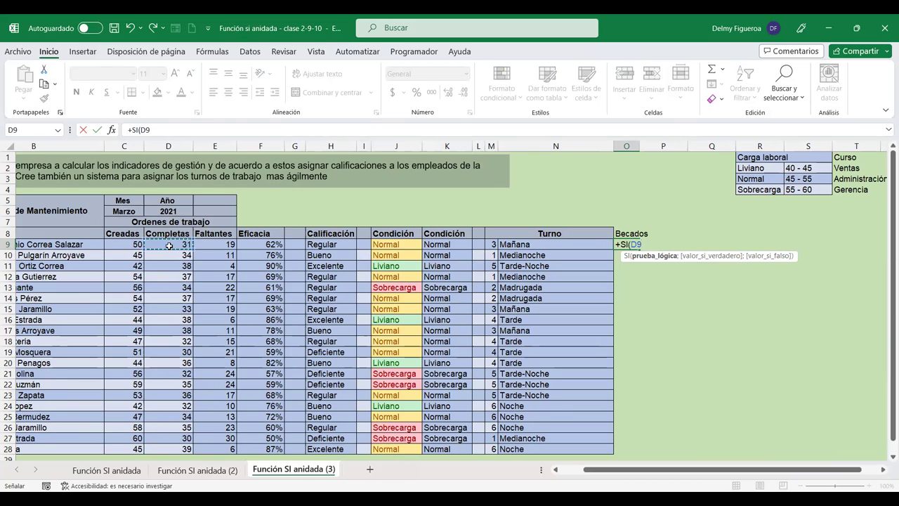
{"action": "key", "text": "Escape"}
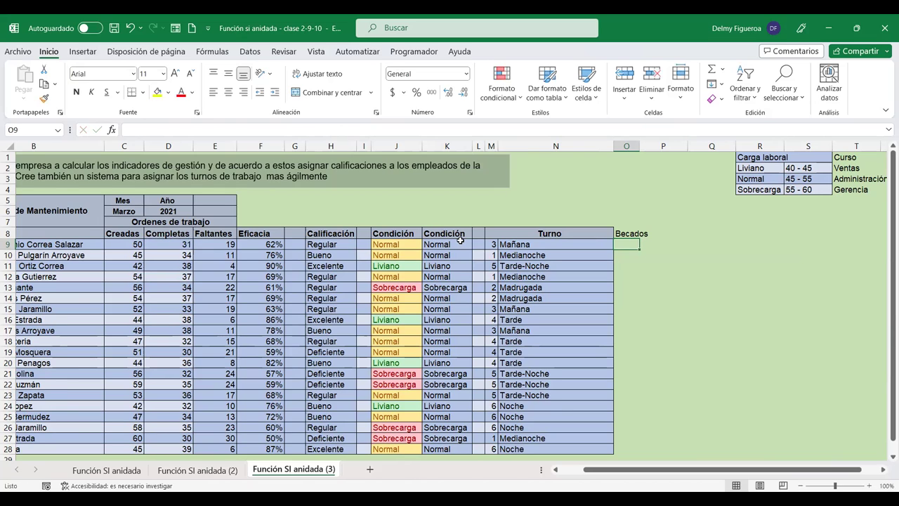
{"action": "left_click", "coordinate": [460, 245]}
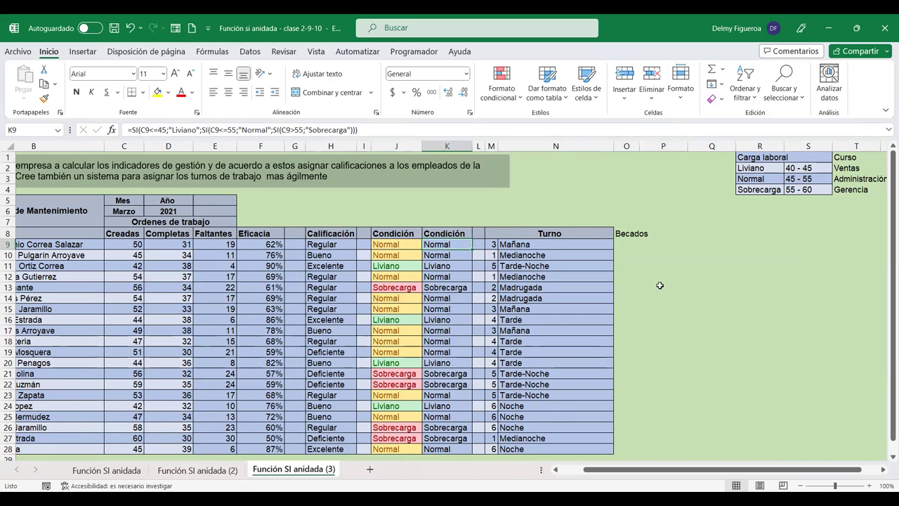
{"action": "left_click", "coordinate": [632, 255]}
Step: Begin the O9 formula as SI(C9<45;"Ventas"; with C9 as the condition
{"action": "key", "text": "Up"}
{"action": "type", "text": "+"}
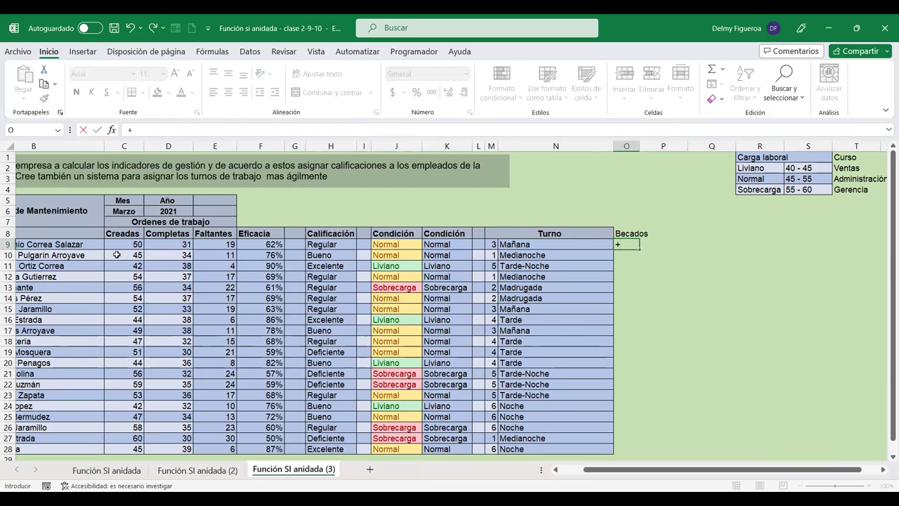
{"action": "left_click", "coordinate": [127, 242]}
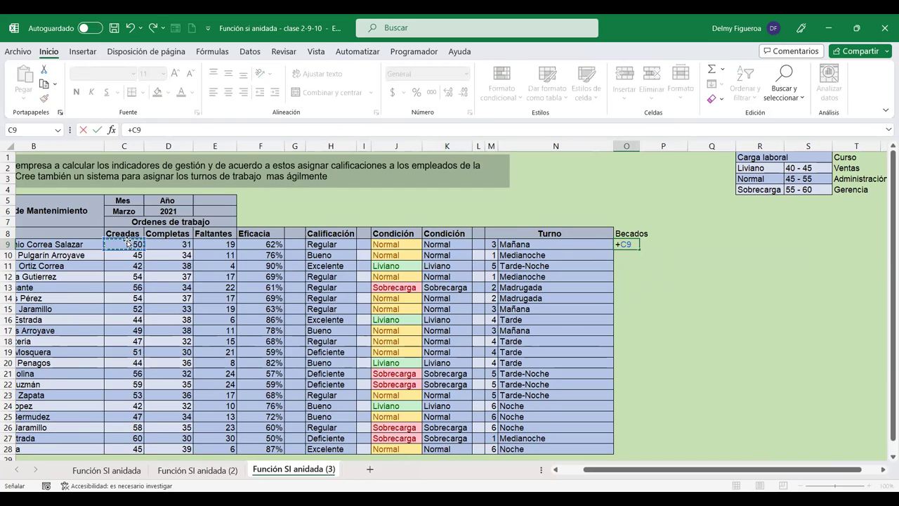
{"action": "type", "text": "<"}
{"action": "type", "text": "45"}
{"action": "key", "text": "BackSpace"}
{"action": "key", "text": "BackSpace"}
{"action": "key", "text": "BackSpace"}
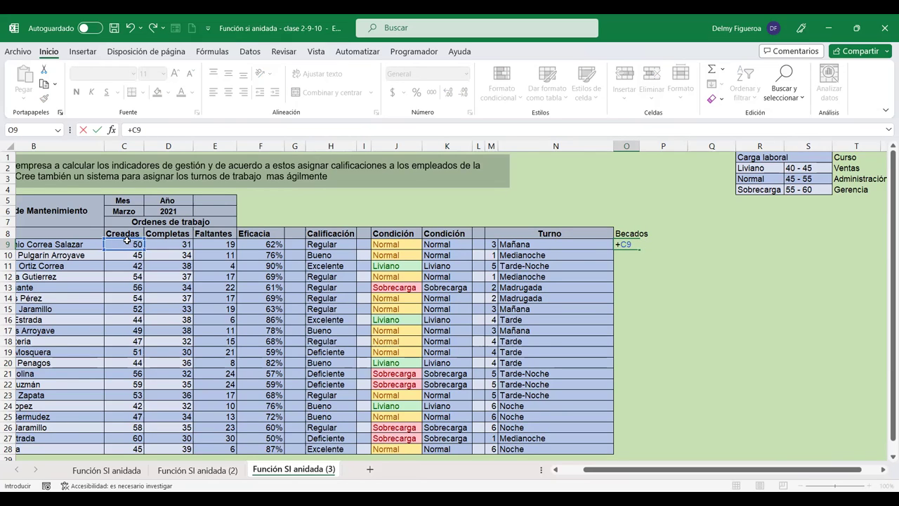
{"action": "key", "text": "BackSpace"}
{"action": "key", "text": "BackSpace"}
{"action": "type", "text": "si("}
{"action": "left_click", "coordinate": [130, 243]}
{"action": "type", "text": "<45;"}
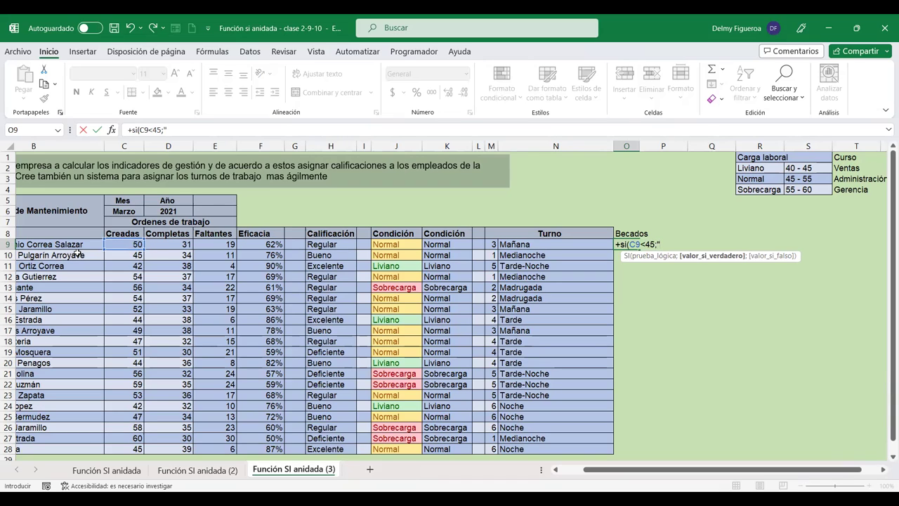
{"action": "type", "text": "Vetn"}
{"action": "key", "text": "BackSpace"}
{"action": "key", "text": "BackSpace"}
{"action": "type", "text": "ntas"}
{"action": "type", "text": "\""}
{"action": "type", "text": ";"}
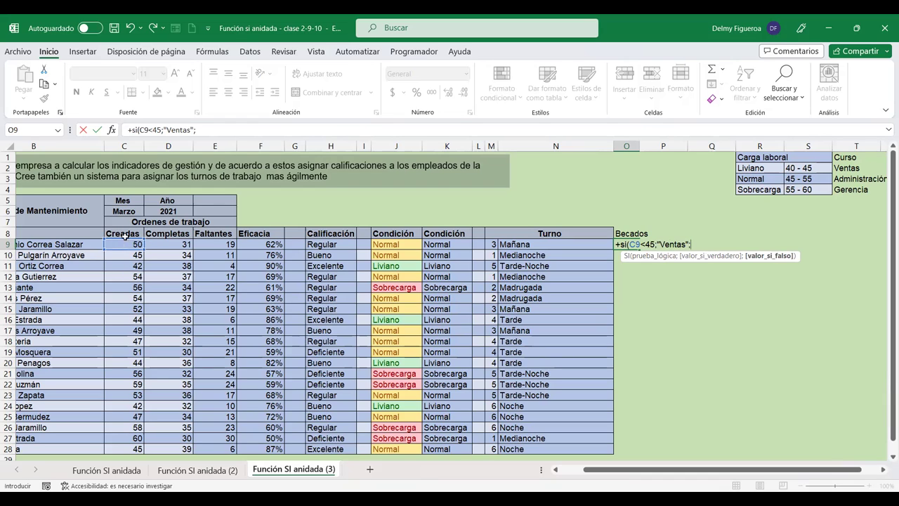
Step: Complete it with the nested SI(C9<55;"Administración";"Gerencia") and enter the formula
{"action": "left_click", "coordinate": [128, 244]}
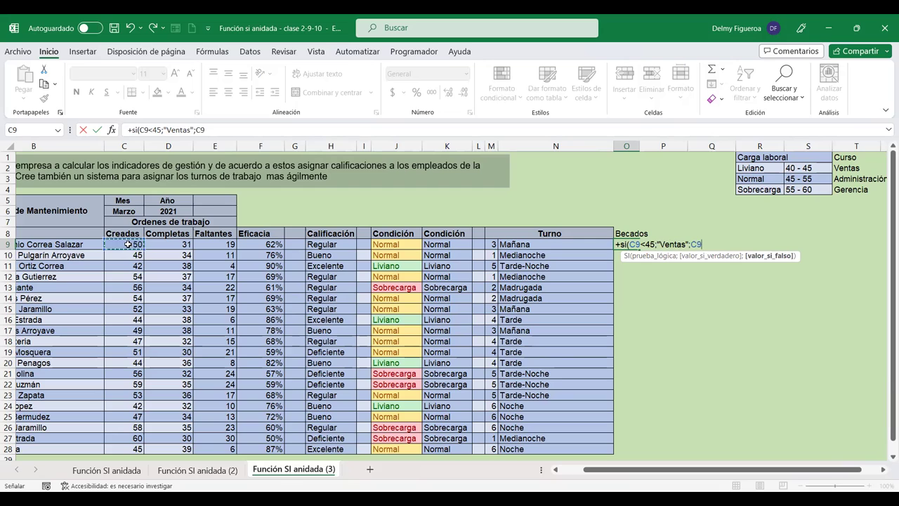
{"action": "type", "text": "<55"}
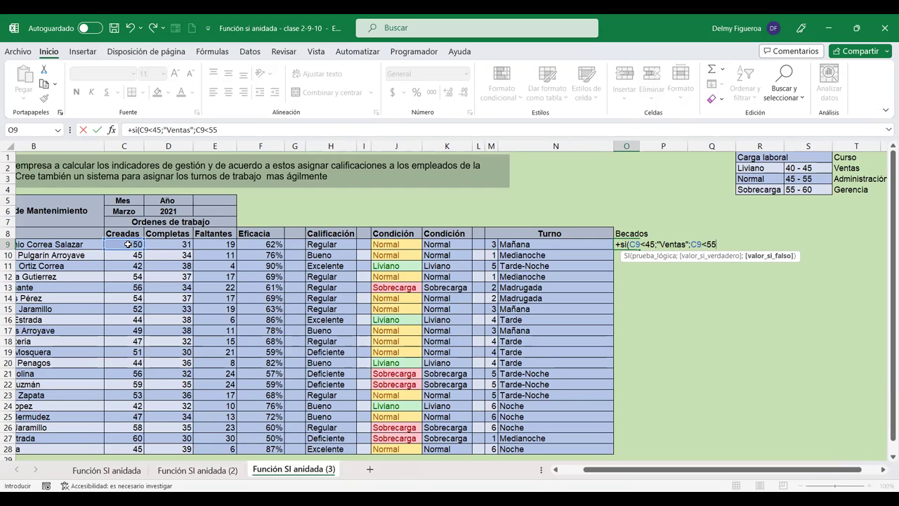
{"action": "left_click", "coordinate": [715, 244]}
{"action": "type", "text": "si(C9<55"}
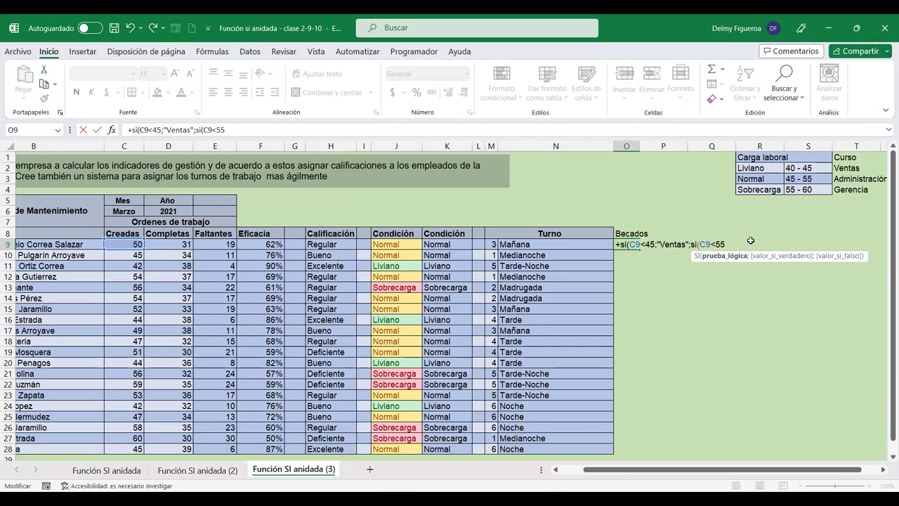
{"action": "type", "text": ";"}
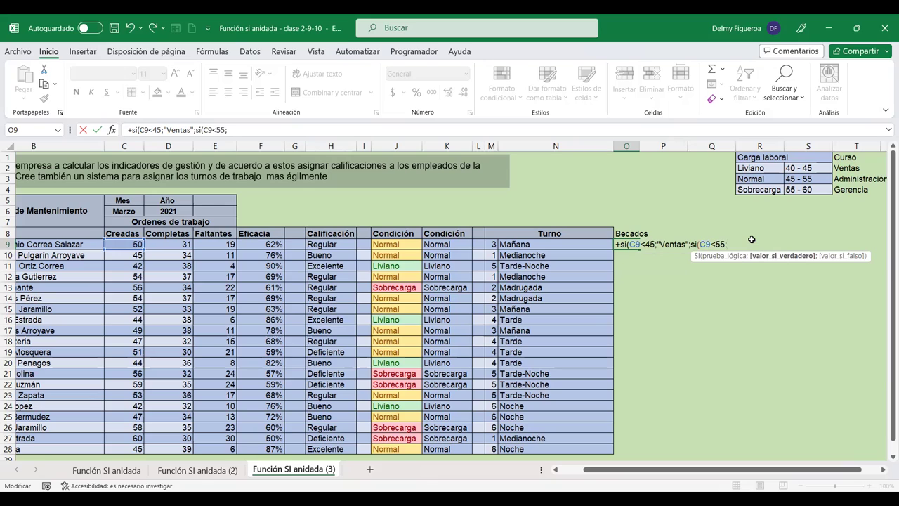
{"action": "type", "text": "\"Ad"}
{"action": "type", "text": "ministraci"}
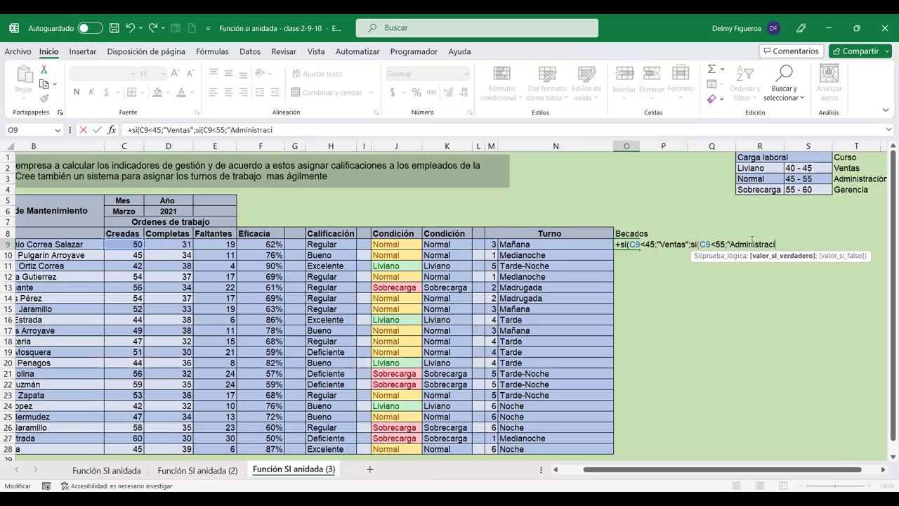
{"action": "type", "text": "ón;"}
{"action": "type", "text": "\""}
{"action": "key", "text": "BackSpace"}
{"action": "key", "text": "BackSpace"}
{"action": "type", "text": "\";"}
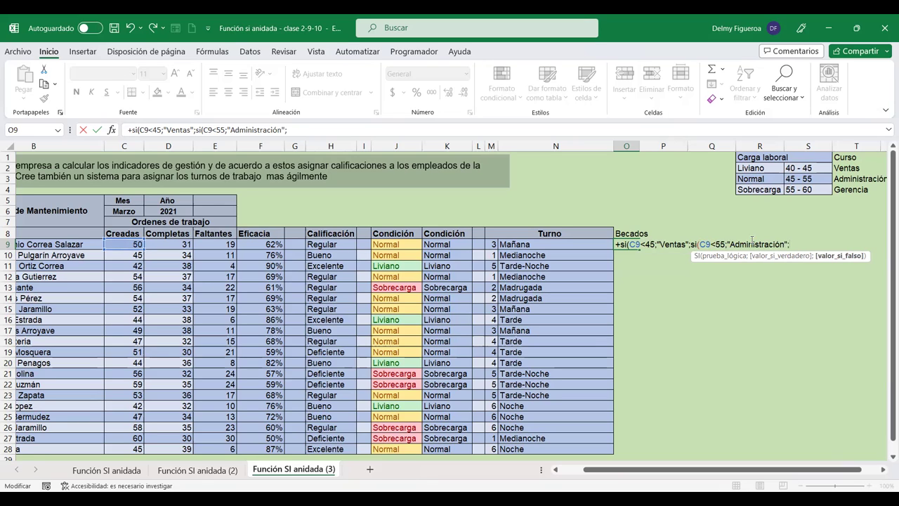
{"action": "type", "text": "\"Gerencia\""}
{"action": "type", "text": ")"}
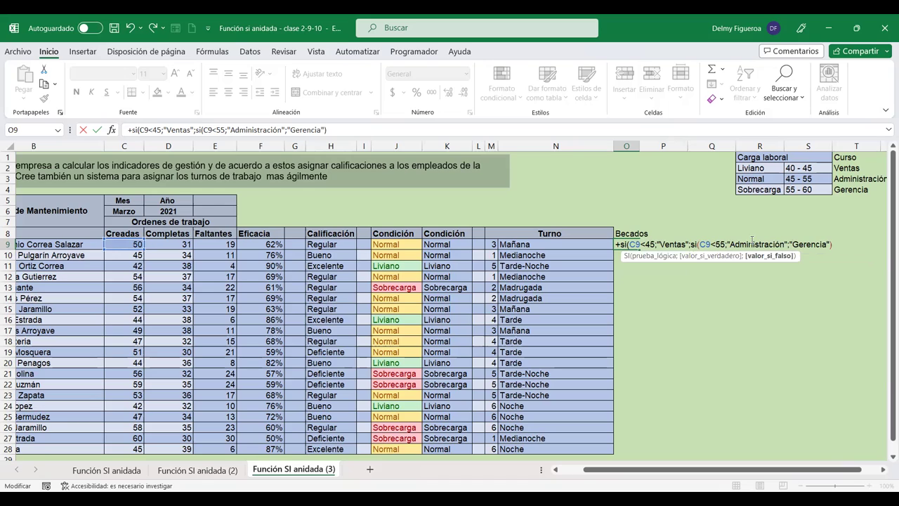
{"action": "type", "text": "))"}
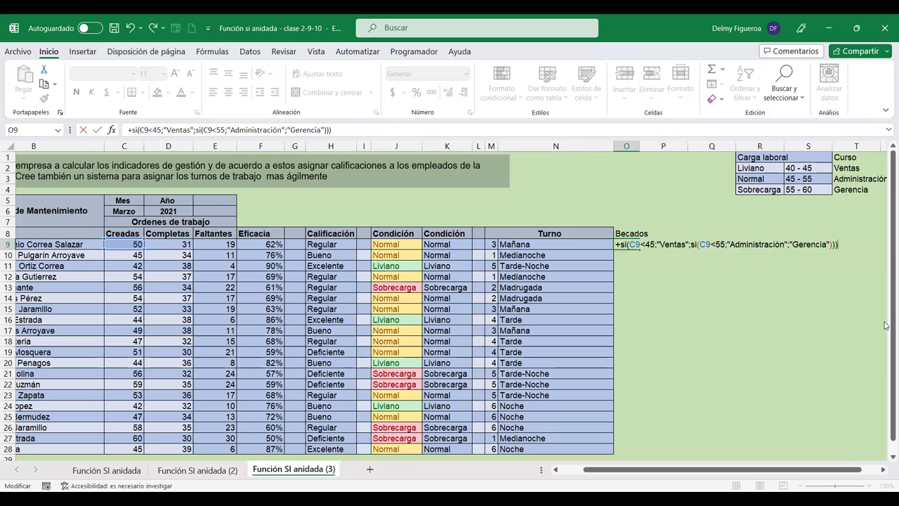
{"action": "key", "text": "Return"}
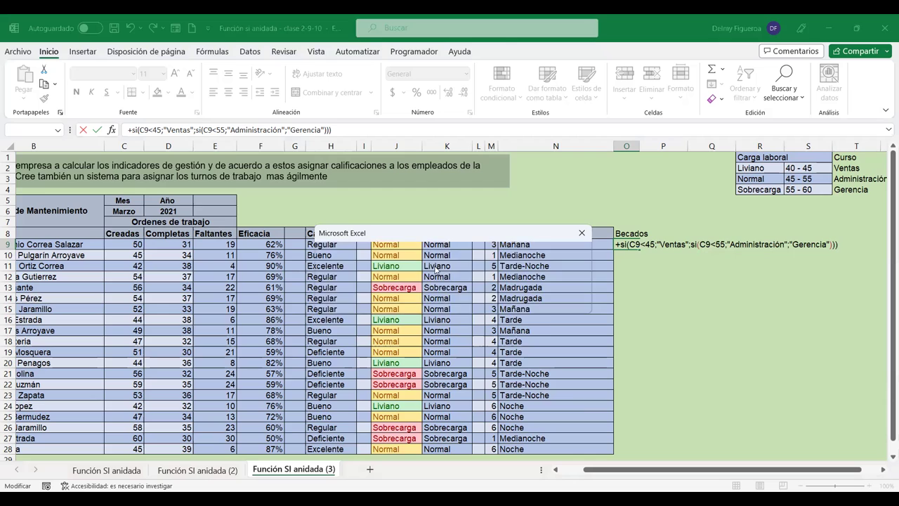
Step: Accept Excel's formula correction, fill O9 down to O28 and autofit column O
{"action": "left_click", "coordinate": [420, 309]}
{"action": "left_click", "coordinate": [636, 241]}
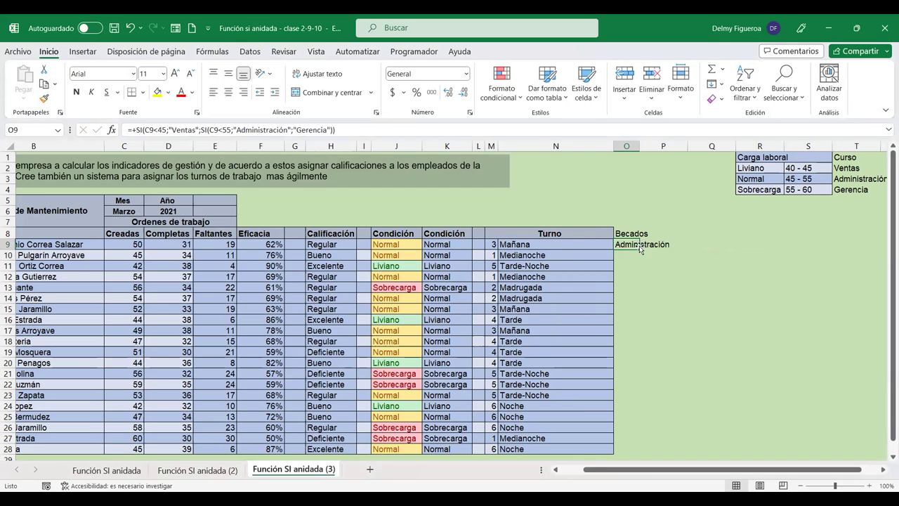
{"action": "left_click_drag", "start_coordinate": [639, 250], "coordinate": [632, 448]}
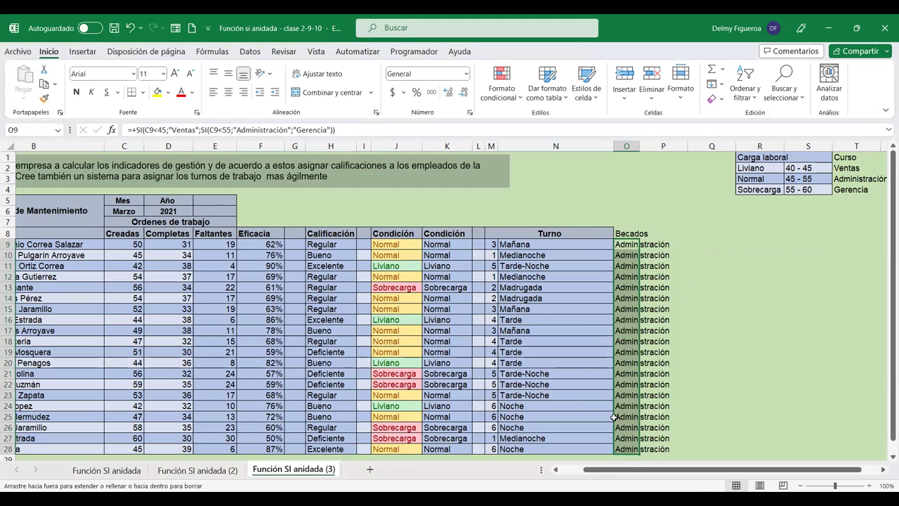
{"action": "double_click", "coordinate": [640, 145]}
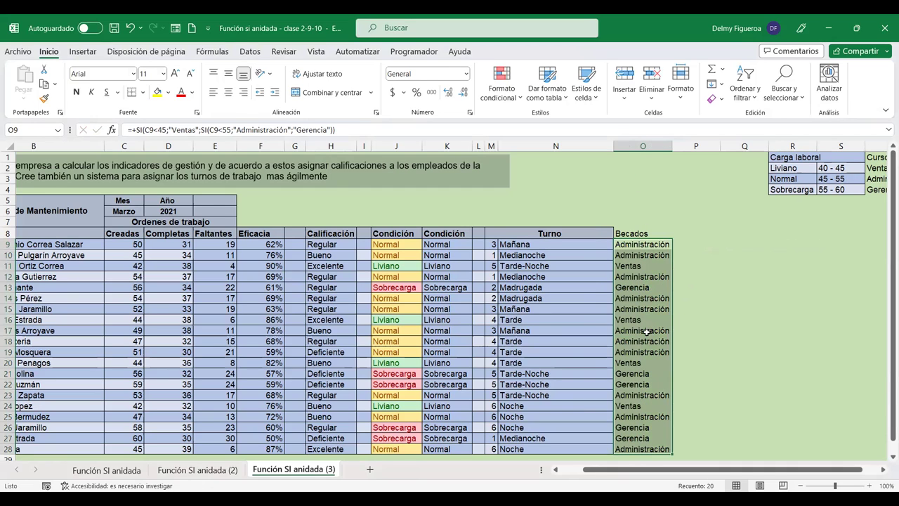
{"action": "left_click", "coordinate": [650, 229]}
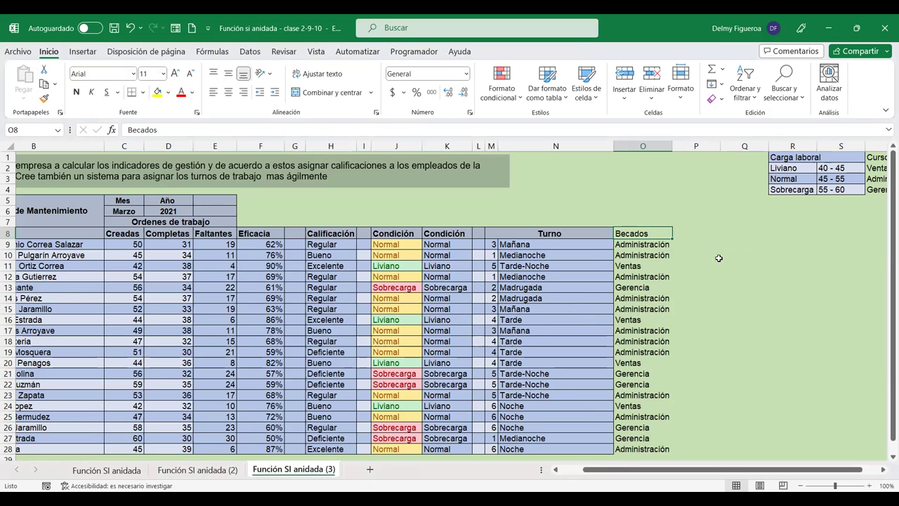
Step: Copy the M8 Turno header into P8 and unmerge it to cover only P8
{"action": "left_click", "coordinate": [688, 234]}
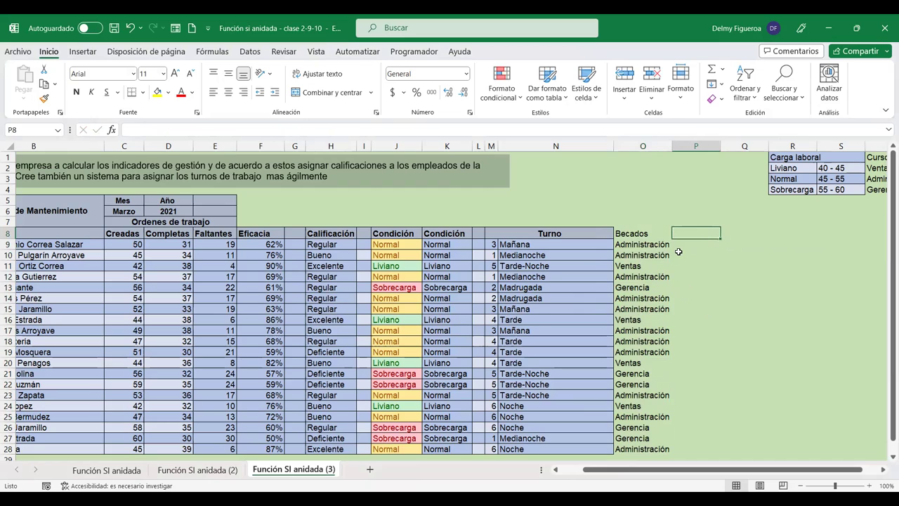
{"action": "key", "text": "Left"}
{"action": "key", "text": "Left"}
{"action": "key", "text": "Left"}
{"action": "key", "text": "Right"}
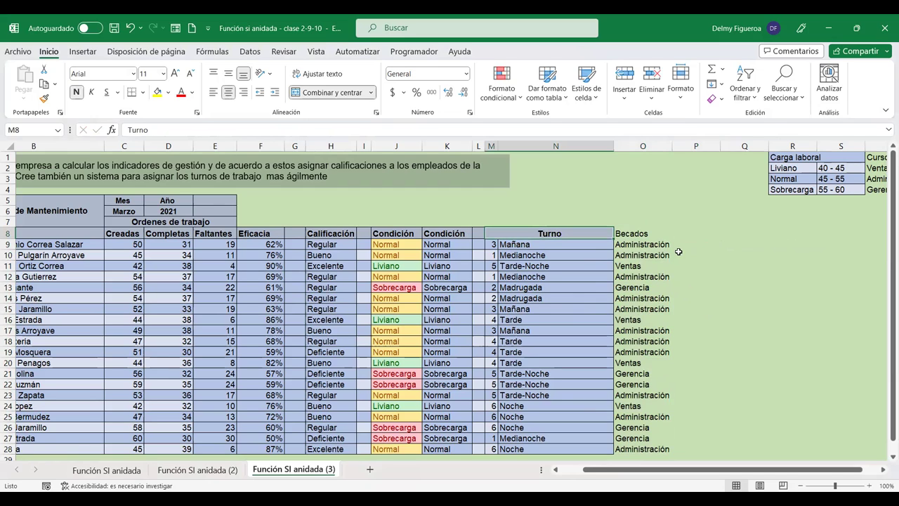
{"action": "key", "text": "ctrl+c"}
{"action": "key", "text": "Right"}
{"action": "key", "text": "Right"}
{"action": "key", "text": "Return"}
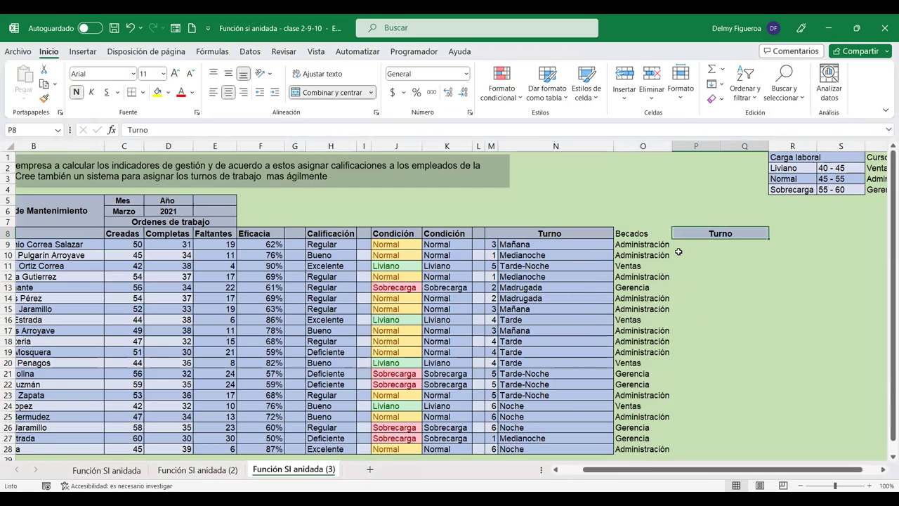
{"action": "left_click", "coordinate": [338, 93]}
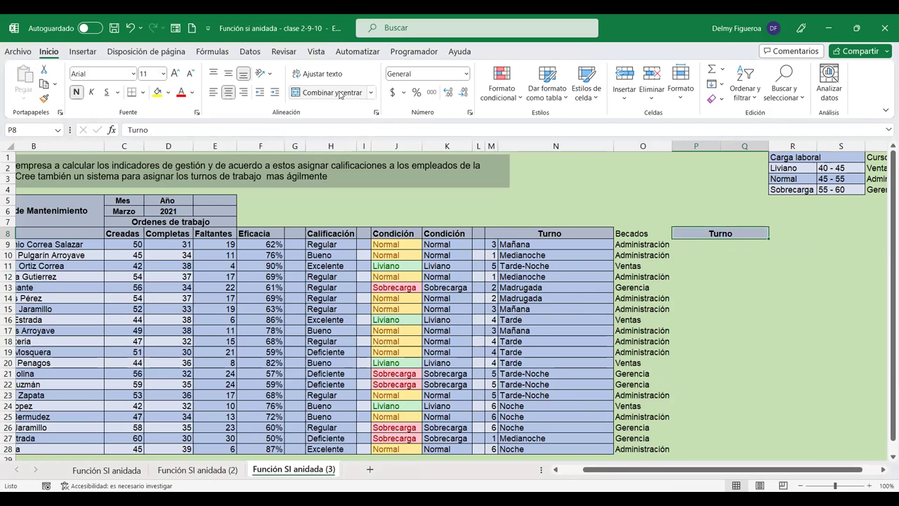
{"action": "left_click", "coordinate": [710, 230]}
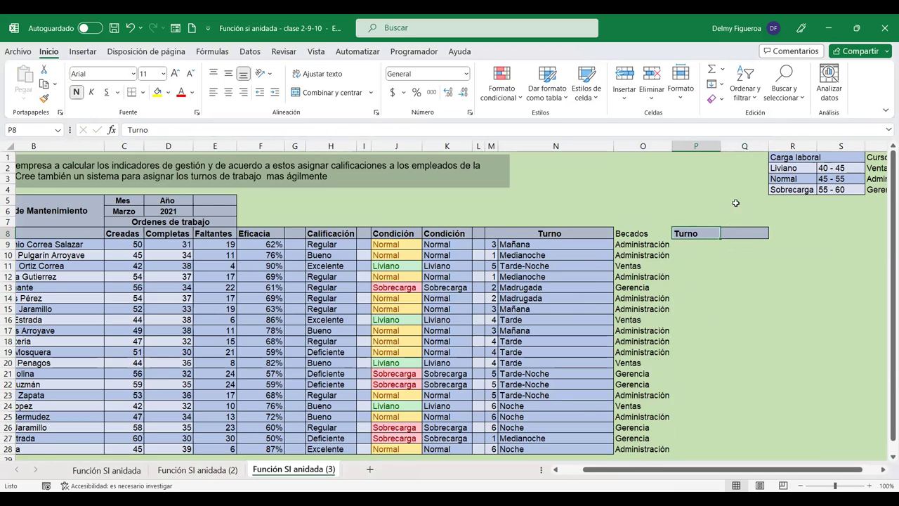
Step: Strip Q8's header formatting using Q9's format and rename P8 to Comisión
{"action": "left_click", "coordinate": [749, 246]}
{"action": "left_click", "coordinate": [44, 98]}
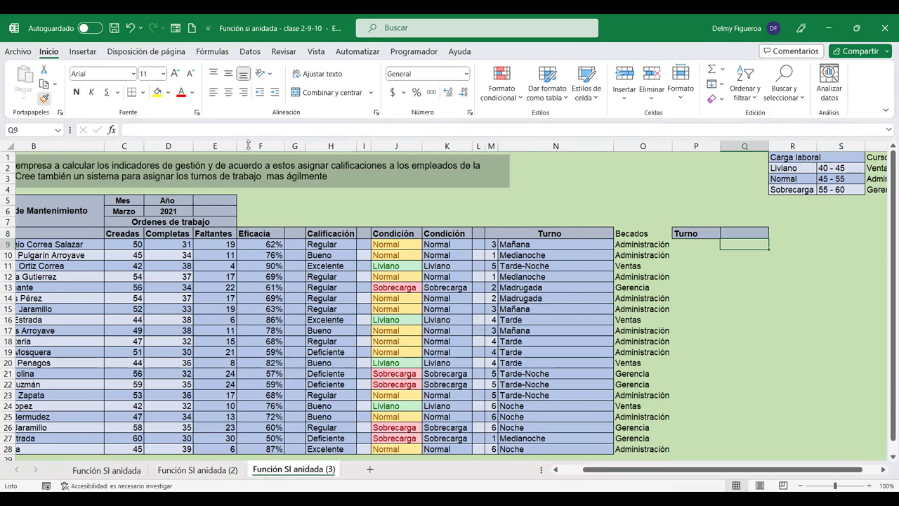
{"action": "left_click", "coordinate": [752, 230]}
{"action": "left_click", "coordinate": [699, 232]}
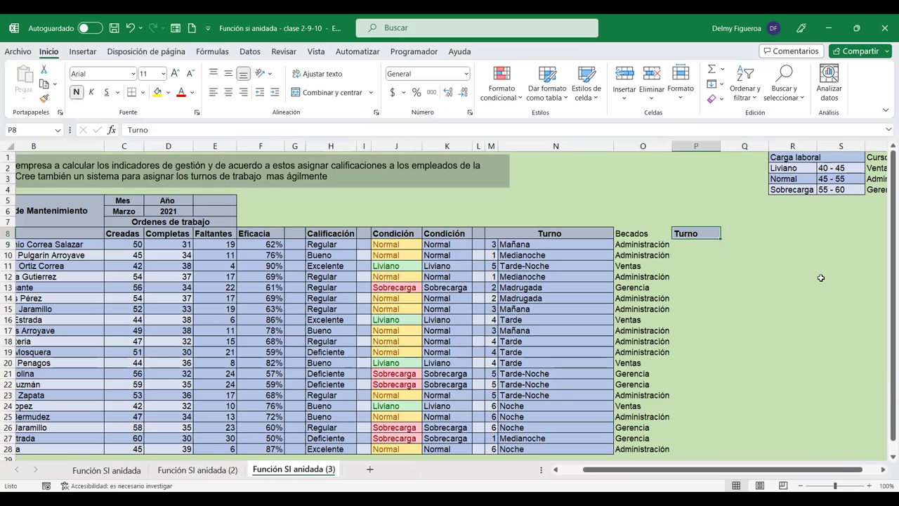
{"action": "type", "text": "Co"}
{"action": "type", "text": "misión"}
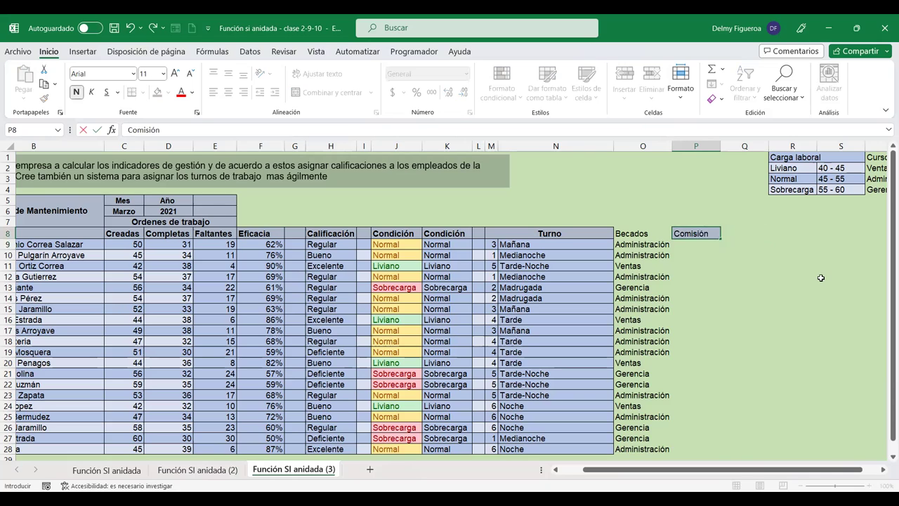
{"action": "key", "text": "Return"}
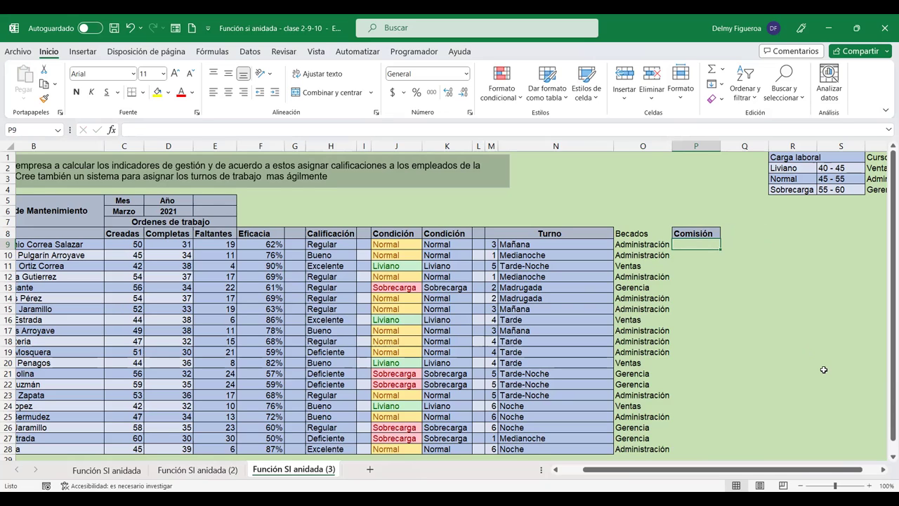
Step: Enter the start of the Comisión formula in P9 as +SI(C9<45;0;si
{"action": "type", "text": "+"}
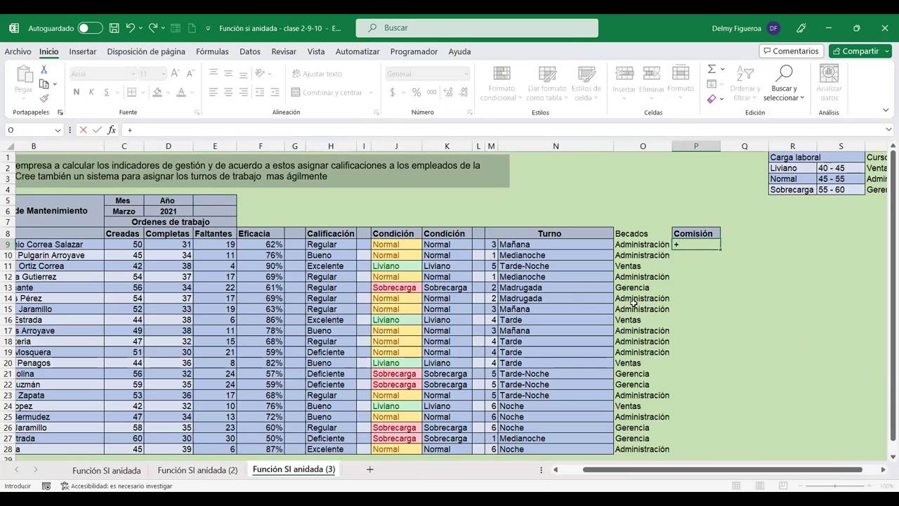
{"action": "left_click", "coordinate": [122, 242]}
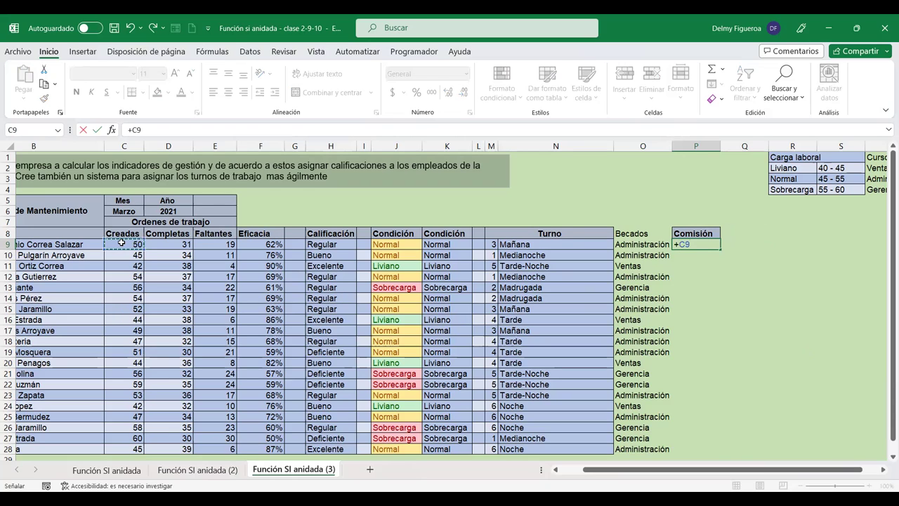
{"action": "type", "text": "<45"}
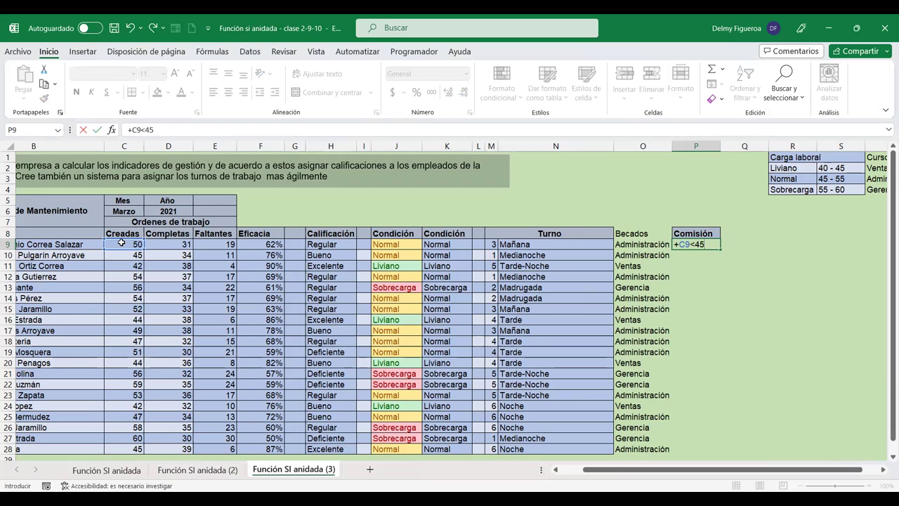
{"action": "key", "text": "BackSpace"}
{"action": "key", "text": "BackSpace"}
{"action": "key", "text": "BackSpace"}
{"action": "key", "text": "BackSpace"}
{"action": "key", "text": "BackSpace"}
{"action": "type", "text": "si"}
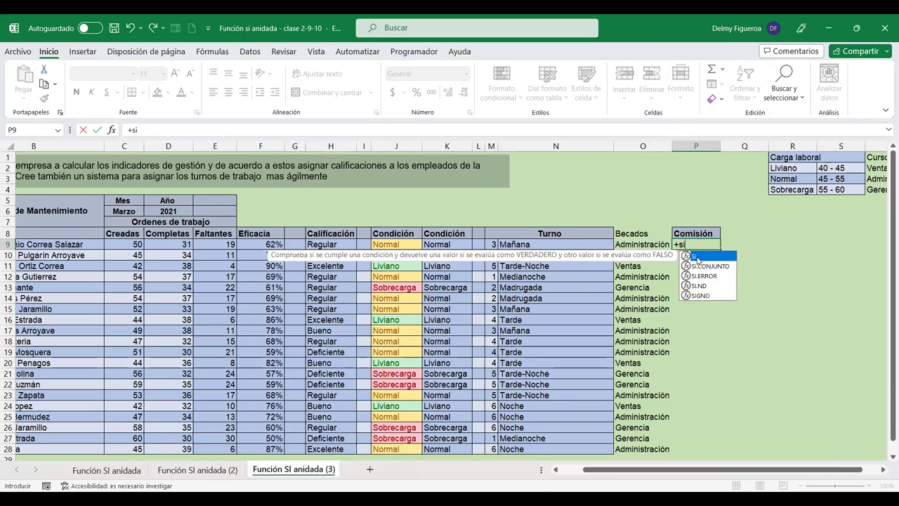
{"action": "double_click", "coordinate": [696, 257]}
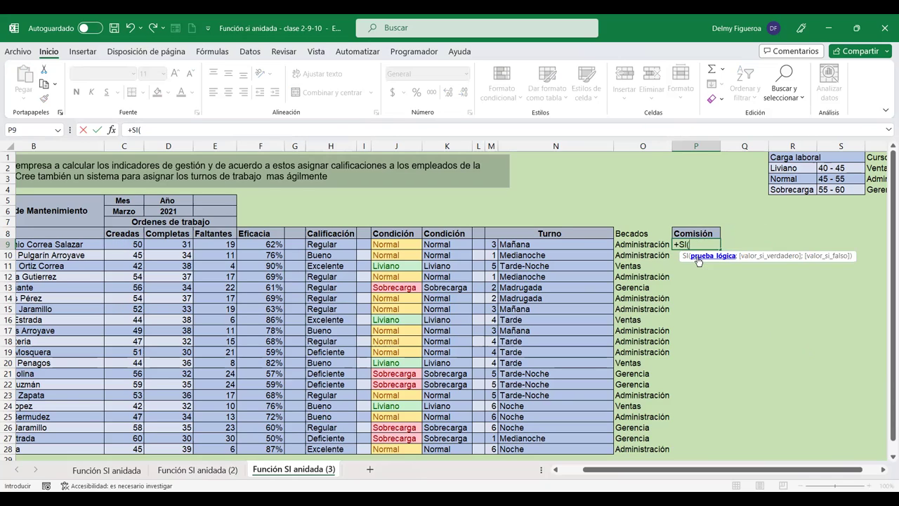
{"action": "left_click", "coordinate": [116, 242]}
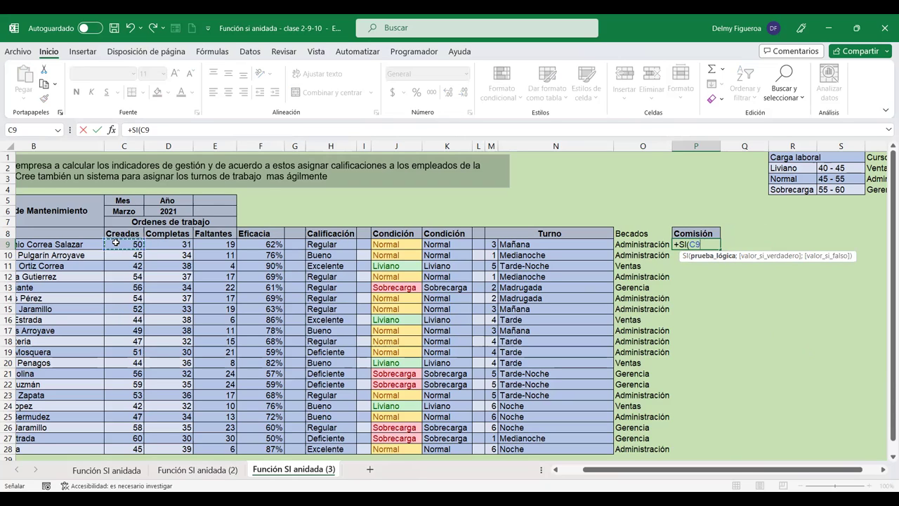
{"action": "type", "text": "<45"}
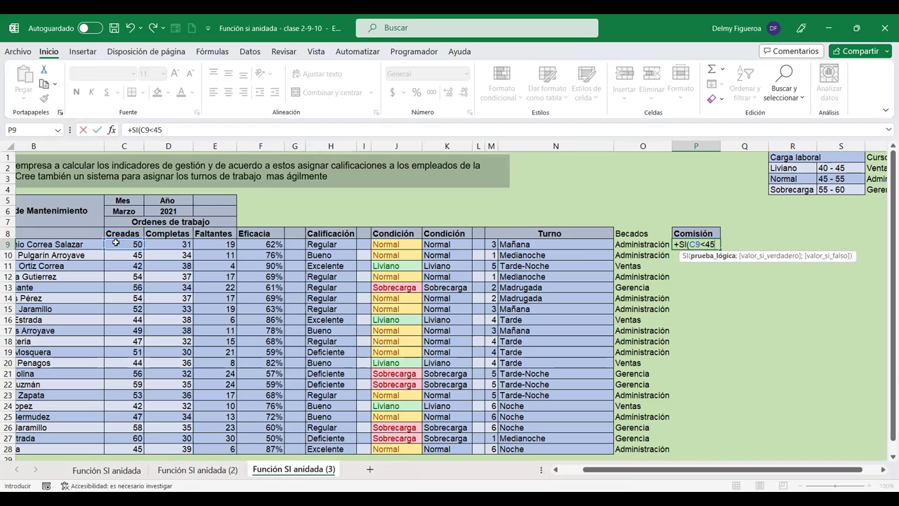
{"action": "type", "text": ";"}
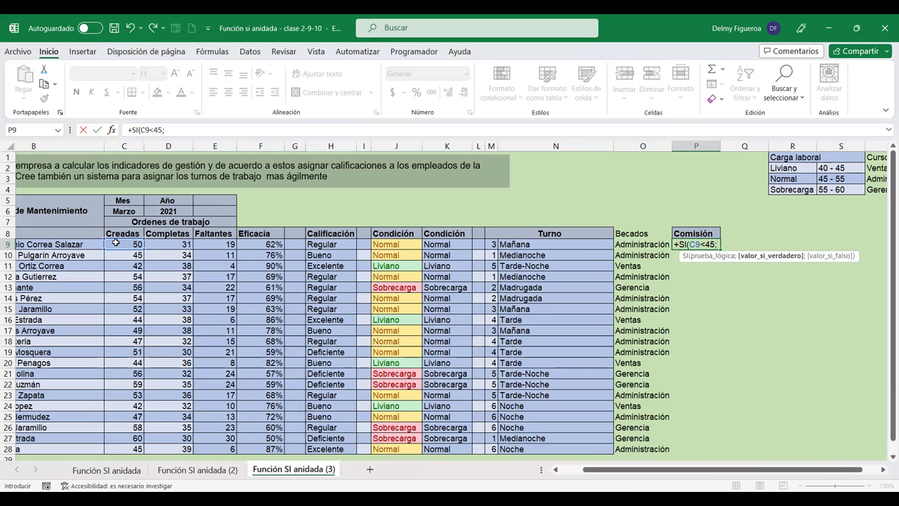
{"action": "type", "text": "0"}
{"action": "type", "text": ";"}
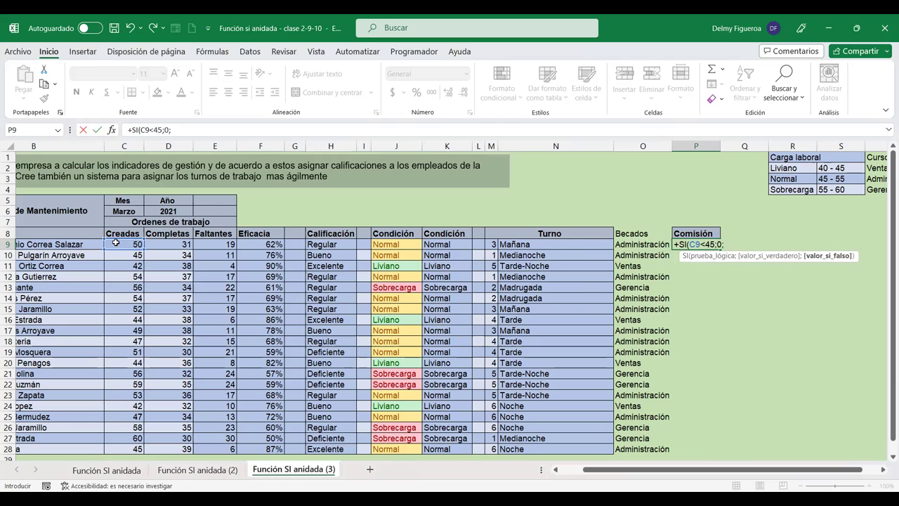
{"action": "type", "text": "si"}
{"action": "key", "text": "ctrl+Return"}
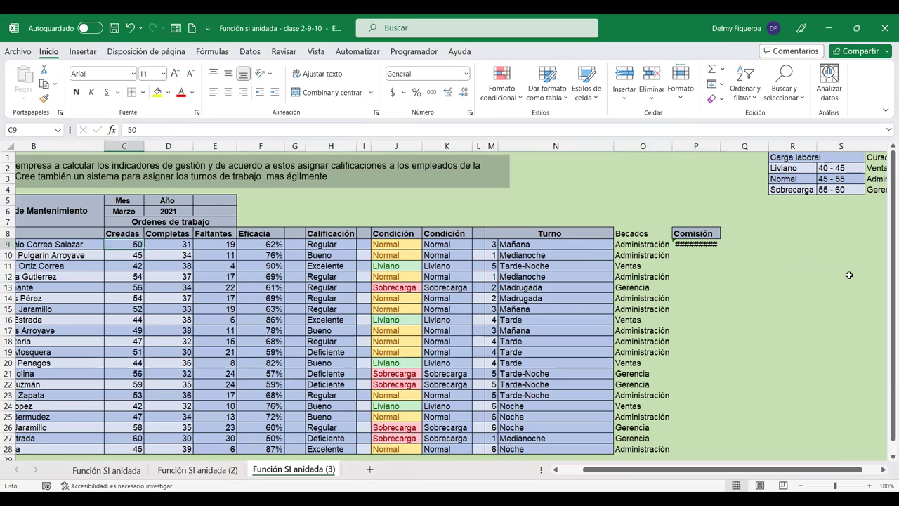
Step: Complete P9 with the nested SI(C9<55;5%;10%) as the false result
{"action": "key", "text": "F2"}
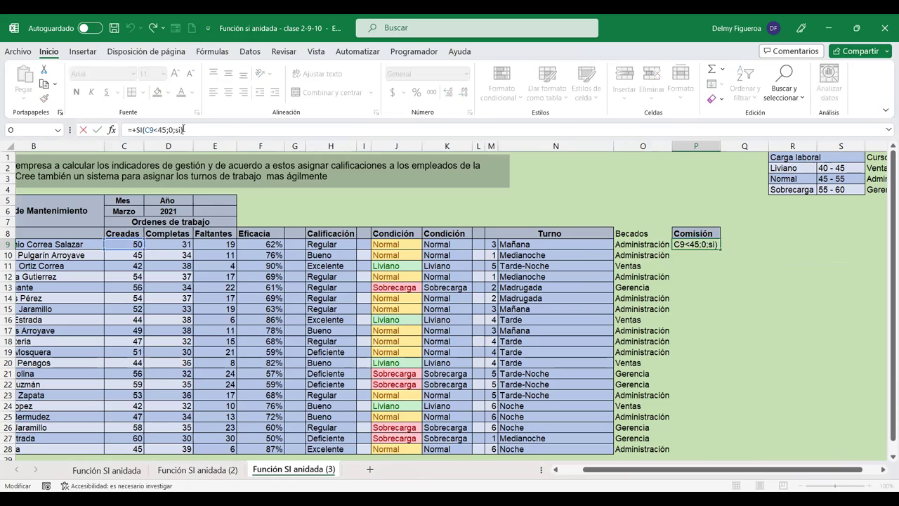
{"action": "left_click", "coordinate": [176, 129]}
{"action": "type", "text": "("}
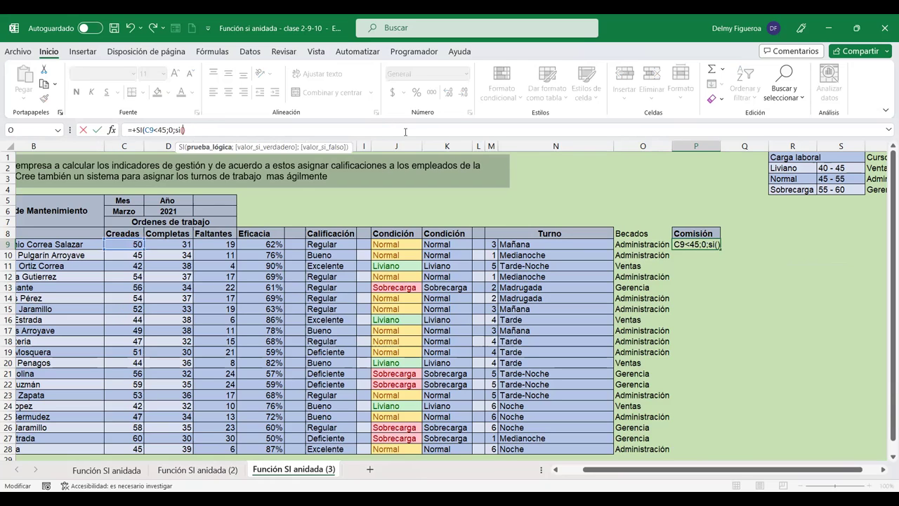
{"action": "left_click", "coordinate": [122, 243]}
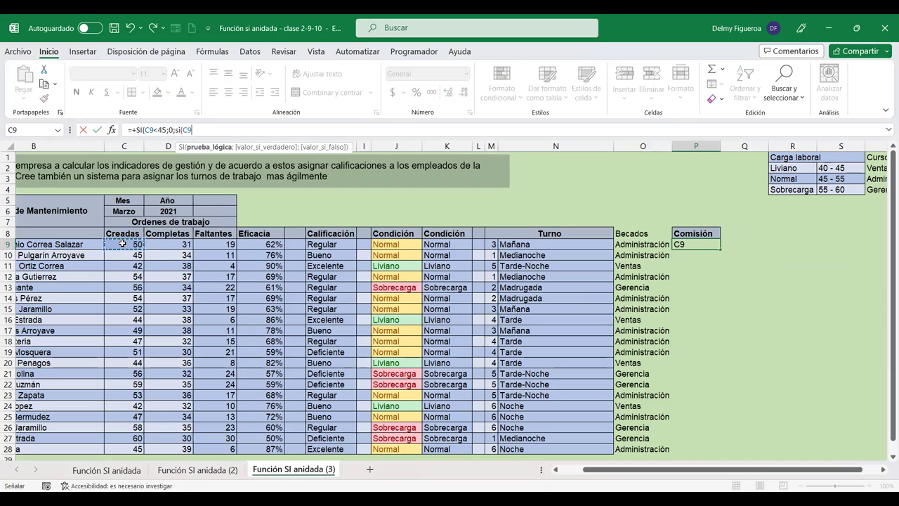
{"action": "type", "text": "<55"}
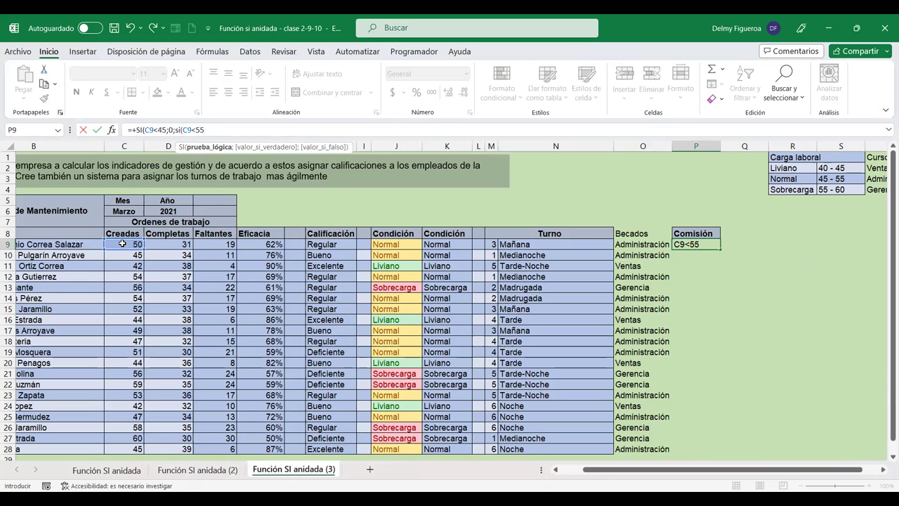
{"action": "type", "text": ";"}
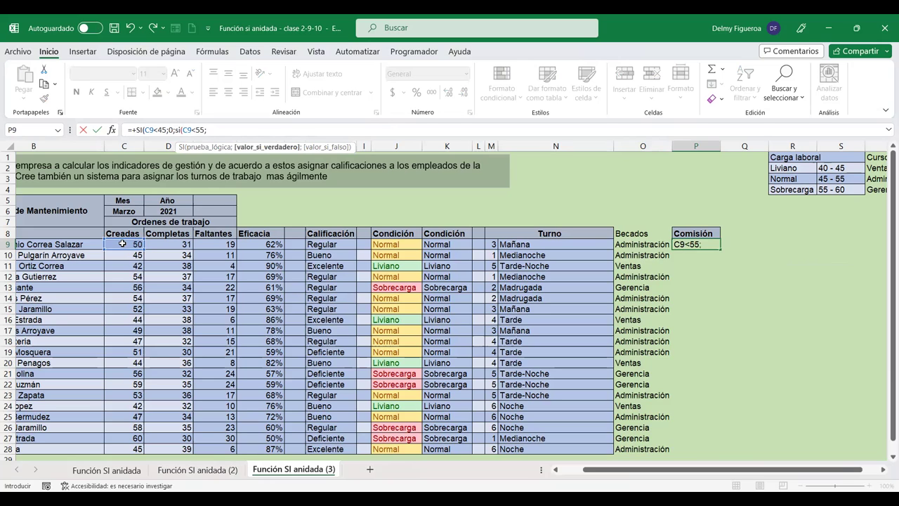
{"action": "type", "text": "5%"}
{"action": "type", "text": ";"}
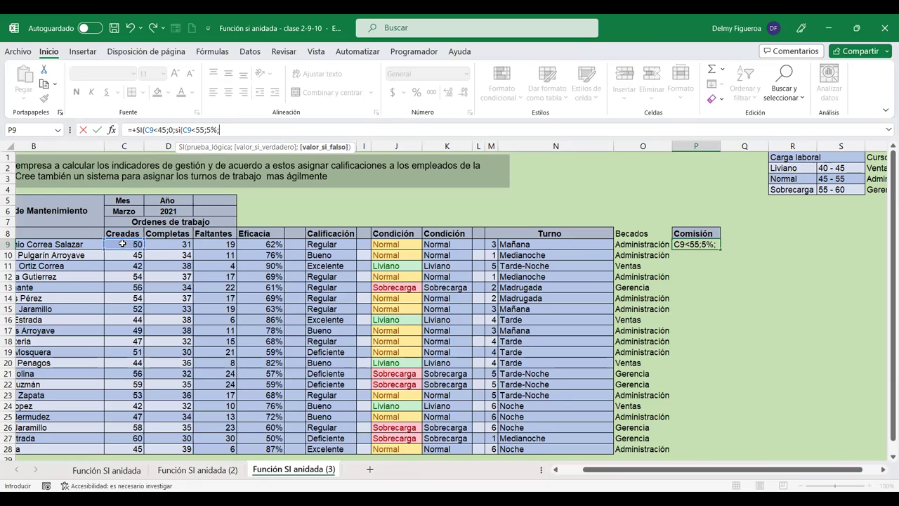
{"action": "type", "text": "10"}
{"action": "type", "text": "%"}
{"action": "type", "text": ")"}
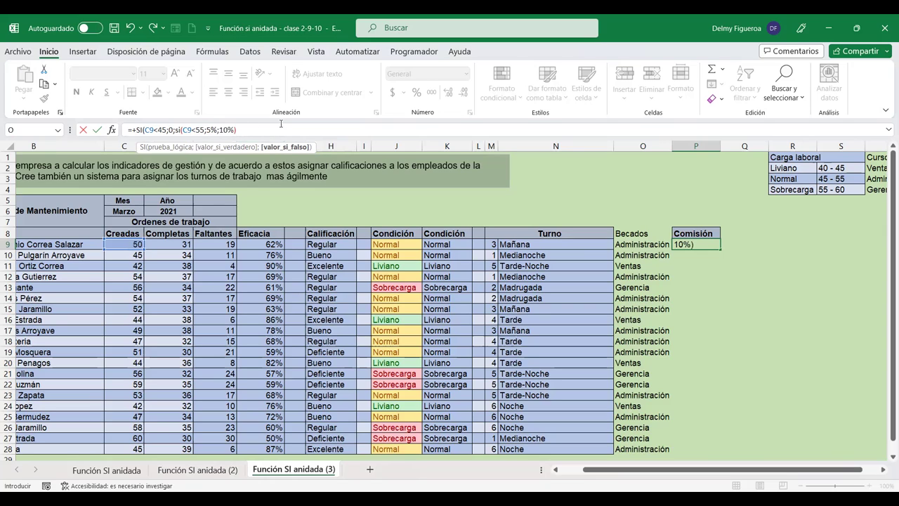
{"action": "type", "text": ")"}
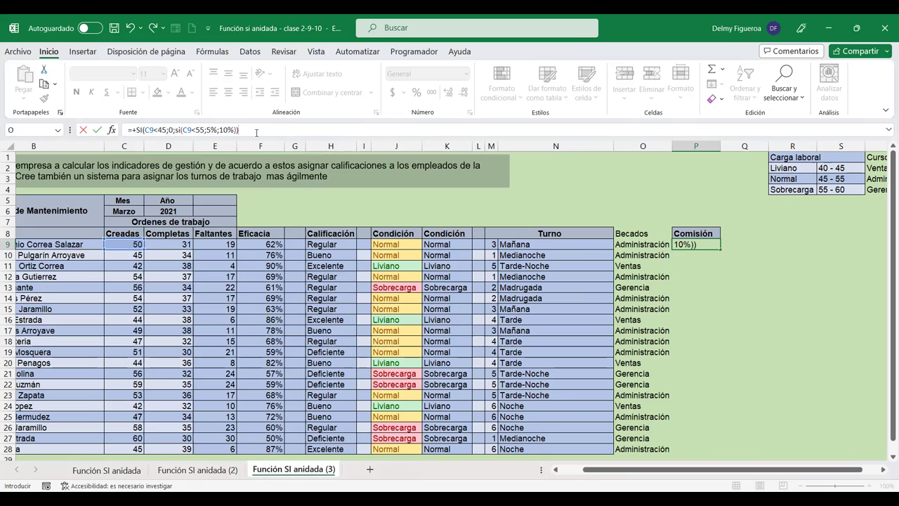
{"action": "key", "text": "ctrl+Return"}
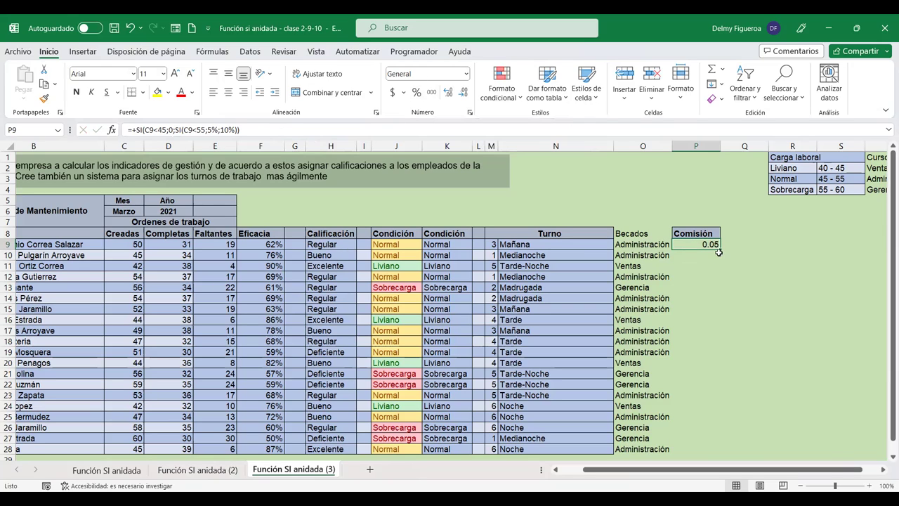
Step: Format P9 as a percentage and fill the commission formula down to P28
{"action": "left_click", "coordinate": [418, 93]}
{"action": "left_click_drag", "start_coordinate": [720, 249], "coordinate": [726, 454]}
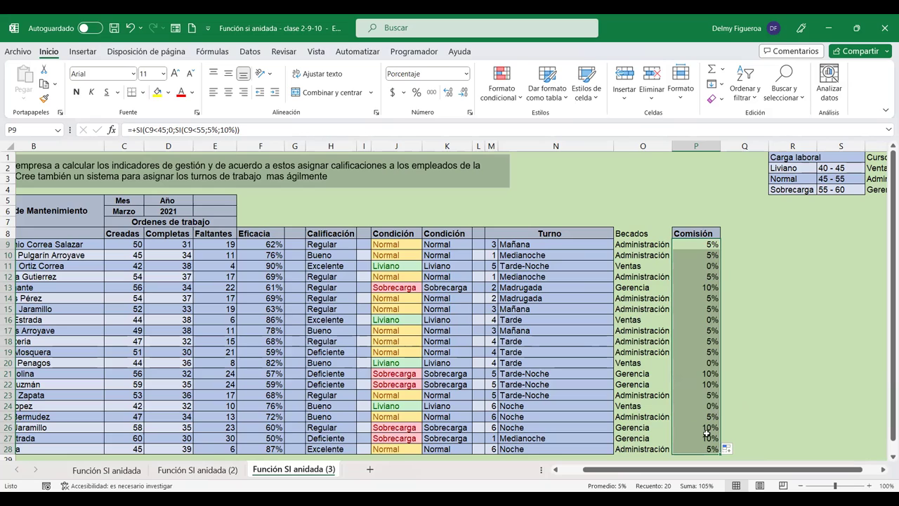
{"action": "left_click", "coordinate": [731, 231]}
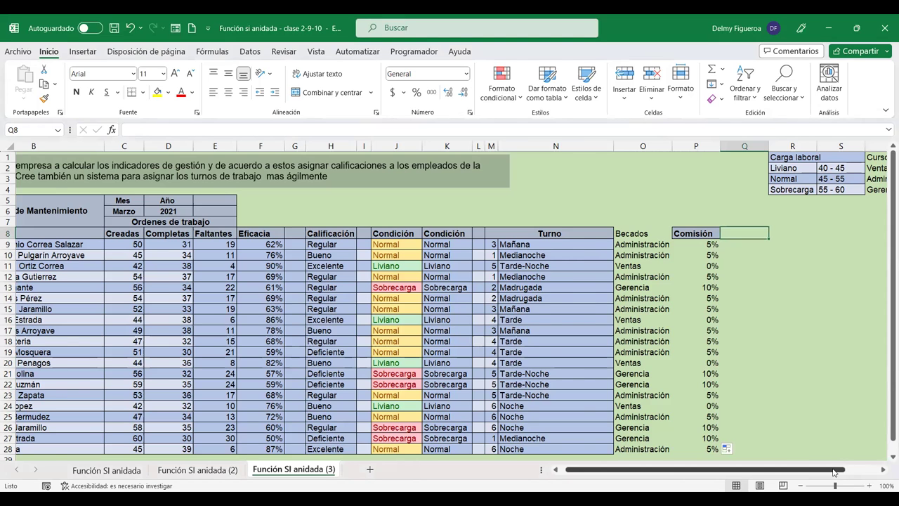
Step: Insert a new empty column C before the Creadas column
{"action": "left_click_drag", "start_coordinate": [834, 472], "coordinate": [825, 472]}
{"action": "left_click", "coordinate": [184, 147]}
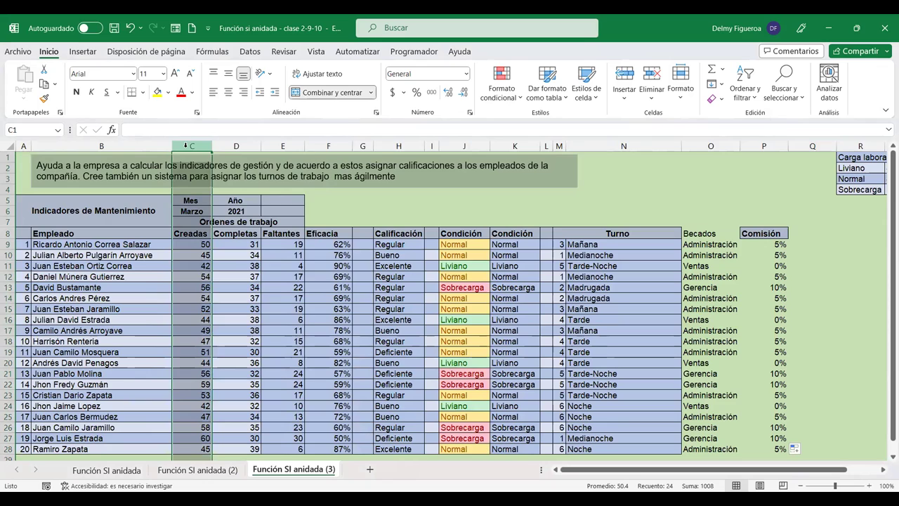
{"action": "right_click", "coordinate": [185, 146]}
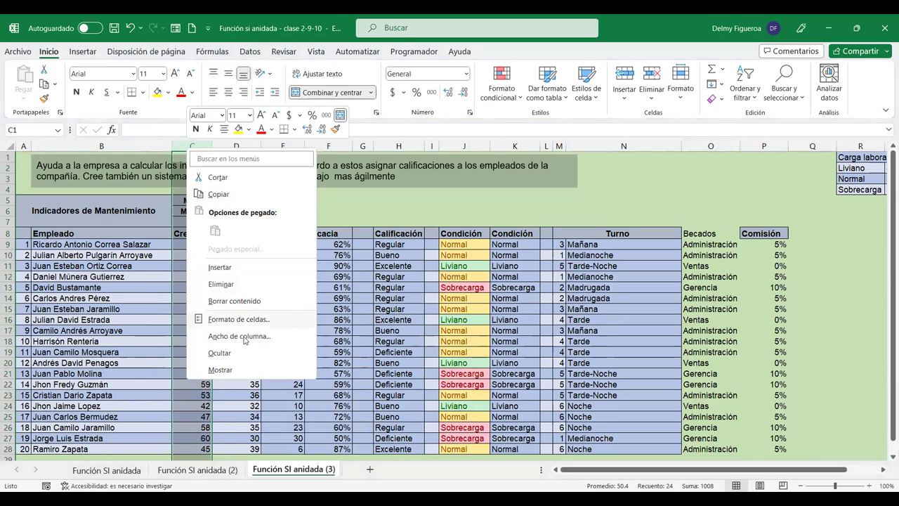
{"action": "left_click", "coordinate": [231, 267]}
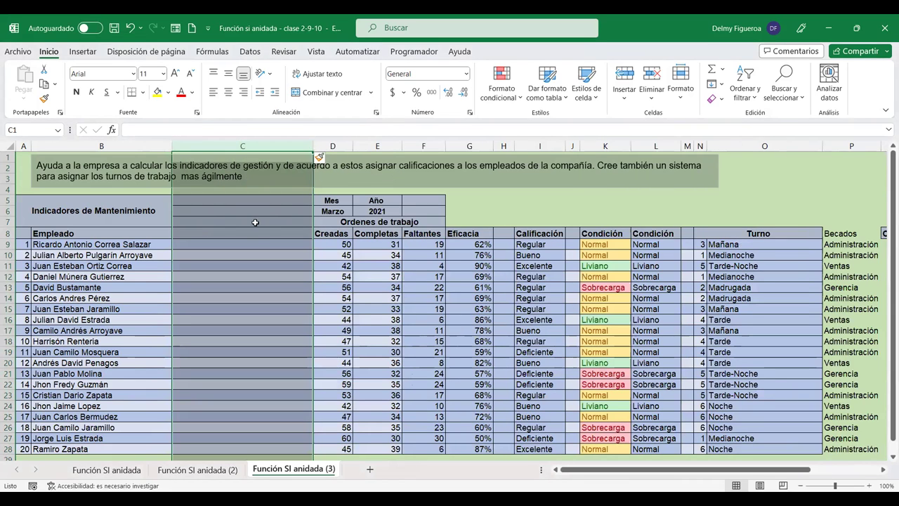
Step: Head column C 'Estado civil' in C8 and autofit the column width
{"action": "left_click", "coordinate": [246, 236]}
{"action": "type", "text": "E"}
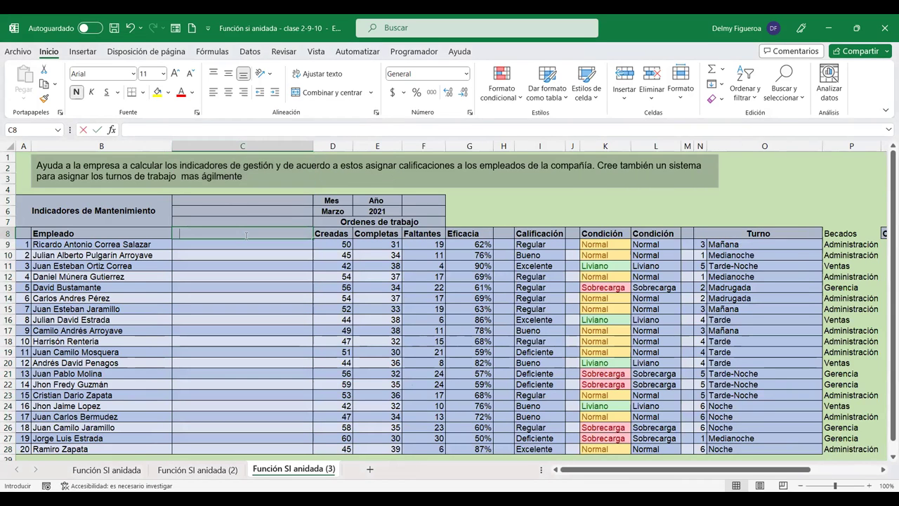
{"action": "type", "text": "stao dcivil"}
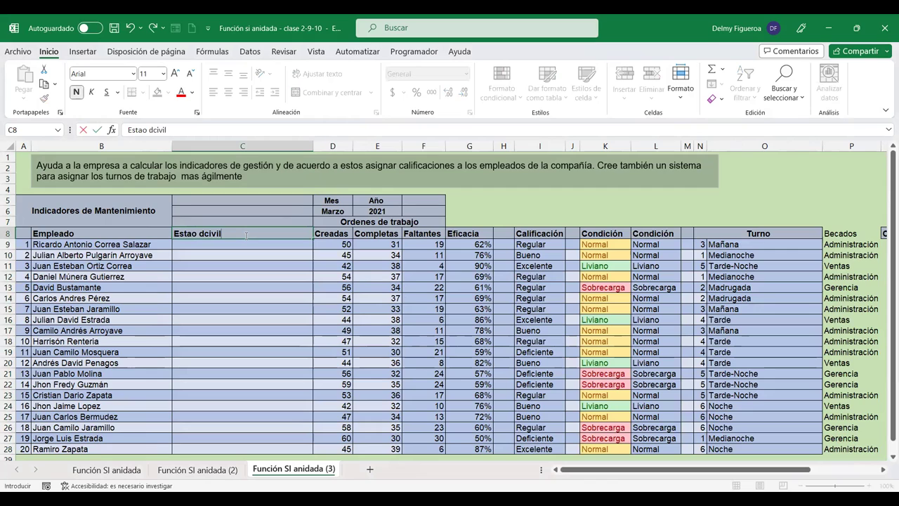
{"action": "key", "text": "BackSpace"}
{"action": "key", "text": "BackSpace"}
{"action": "key", "text": "BackSpace"}
{"action": "key", "text": "BackSpace"}
{"action": "key", "text": "BackSpace"}
{"action": "key", "text": "BackSpace"}
{"action": "type", "text": "do civil"}
{"action": "key", "text": "Return"}
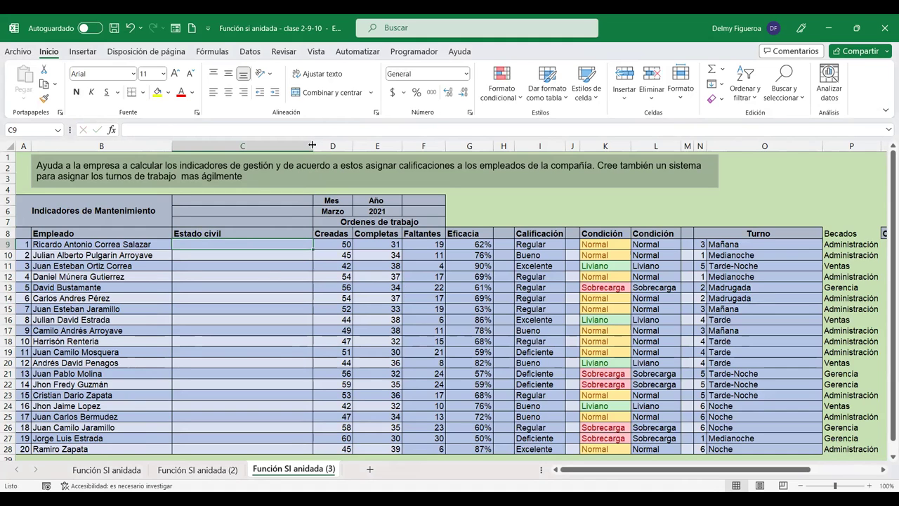
{"action": "left_click_drag", "start_coordinate": [313, 145], "coordinate": [313, 146]}
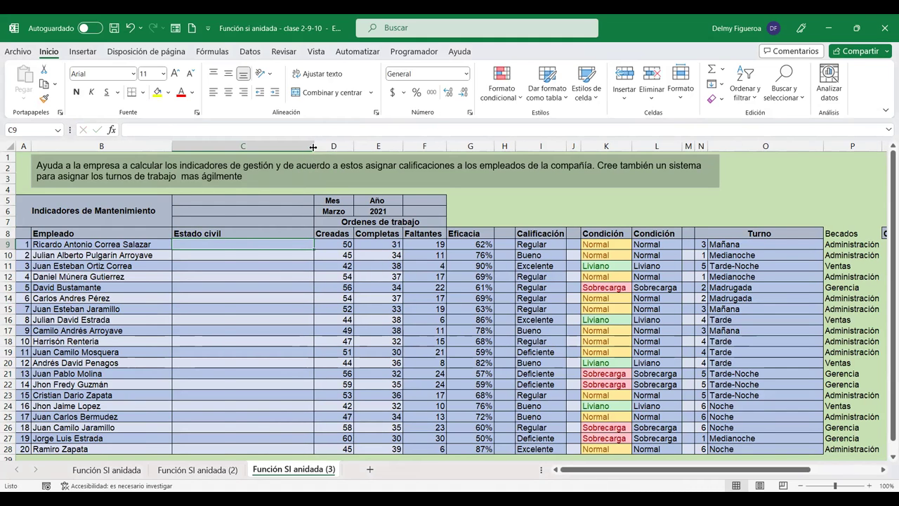
{"action": "double_click", "coordinate": [313, 146]}
Step: Enter Soltero, Casado, Viudo in C9:C11 and repeat the pattern down to row 28
{"action": "type", "text": "Soltero"}
{"action": "key", "text": "Return"}
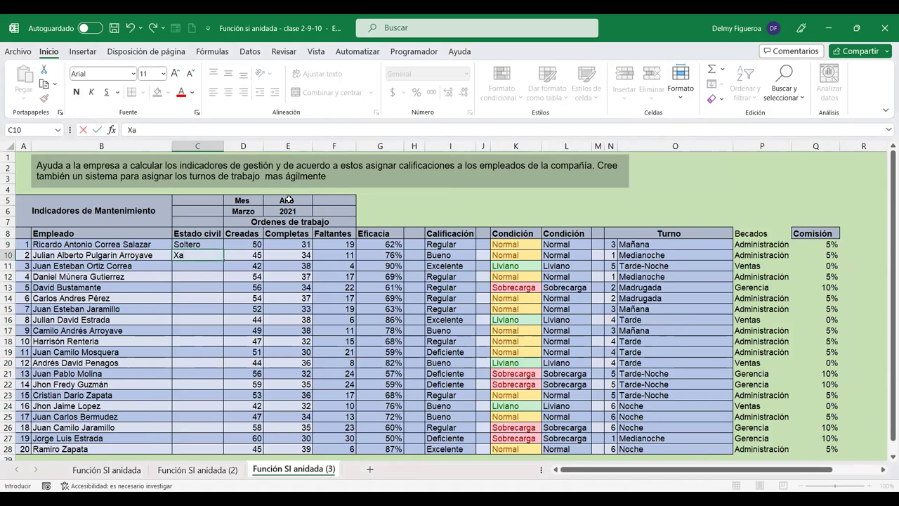
{"action": "type", "text": "Casado"}
{"action": "key", "text": "Return"}
{"action": "type", "text": "Viudo"}
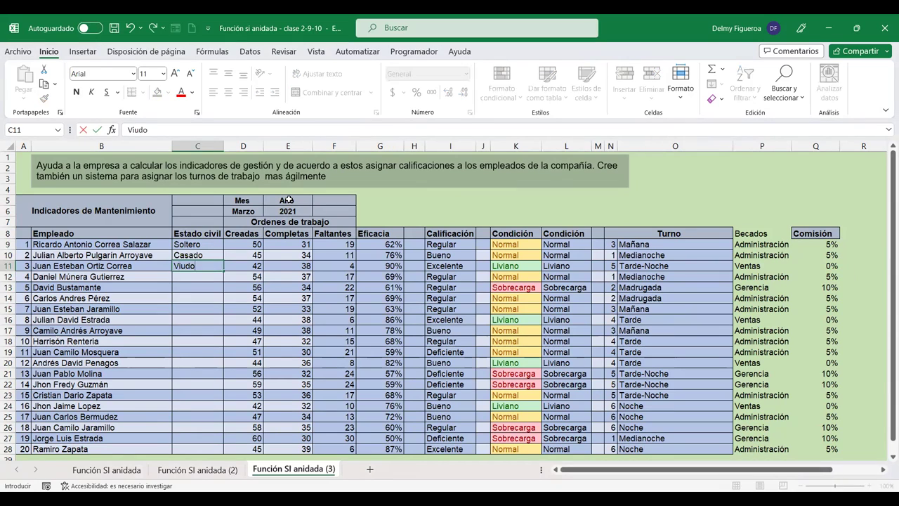
{"action": "key", "text": "Return"}
{"action": "left_click", "coordinate": [209, 244]}
{"action": "left_click_drag", "start_coordinate": [210, 243], "coordinate": [210, 267]}
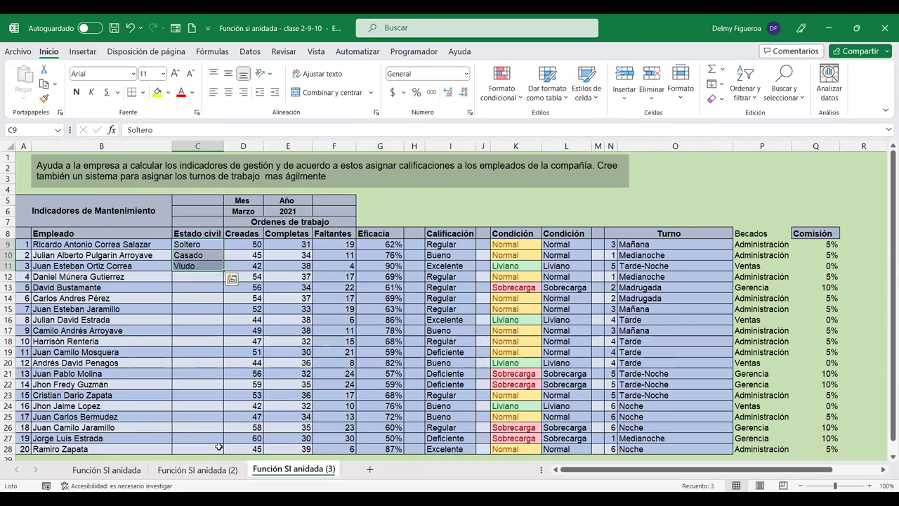
{"action": "left_click_drag", "start_coordinate": [224, 270], "coordinate": [219, 447]}
Step: Type the heading 'Bono' in cell R8 beside Comisión
{"action": "left_click", "coordinate": [886, 233]}
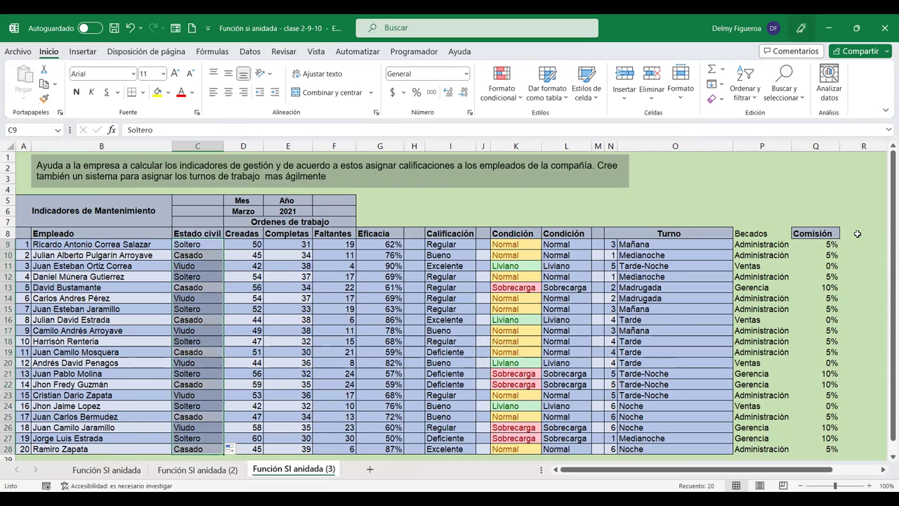
{"action": "type", "text": "Bono"}
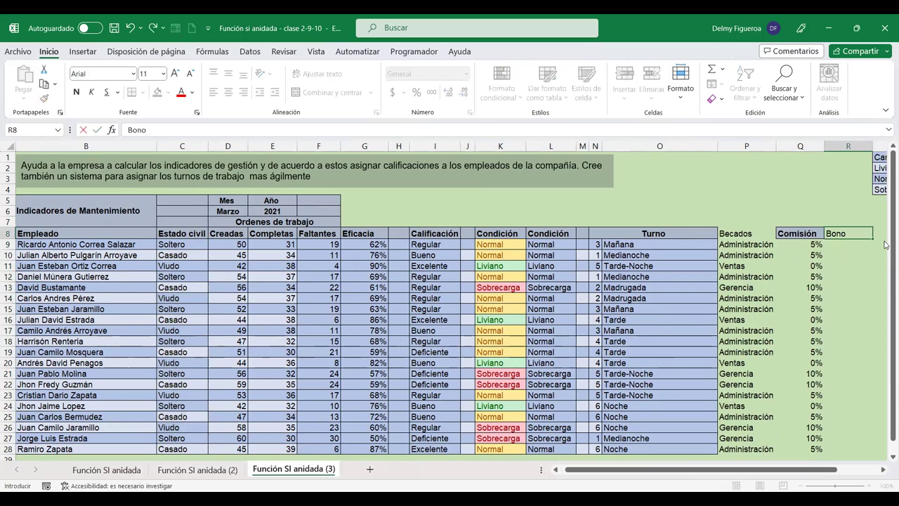
{"action": "key", "text": "Return"}
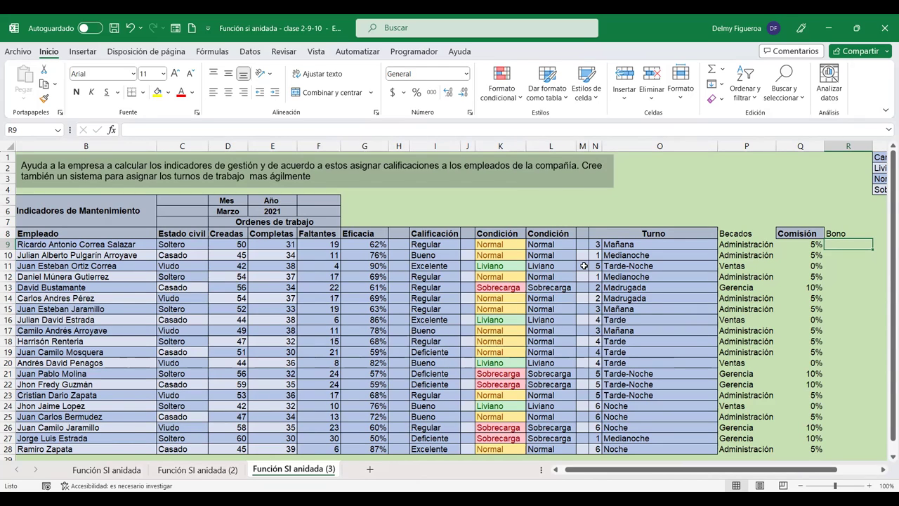
Step: Begin R9's Bono formula as +SI(Y(C9="Casado, referencing cell C9
{"action": "type", "text": "+"}
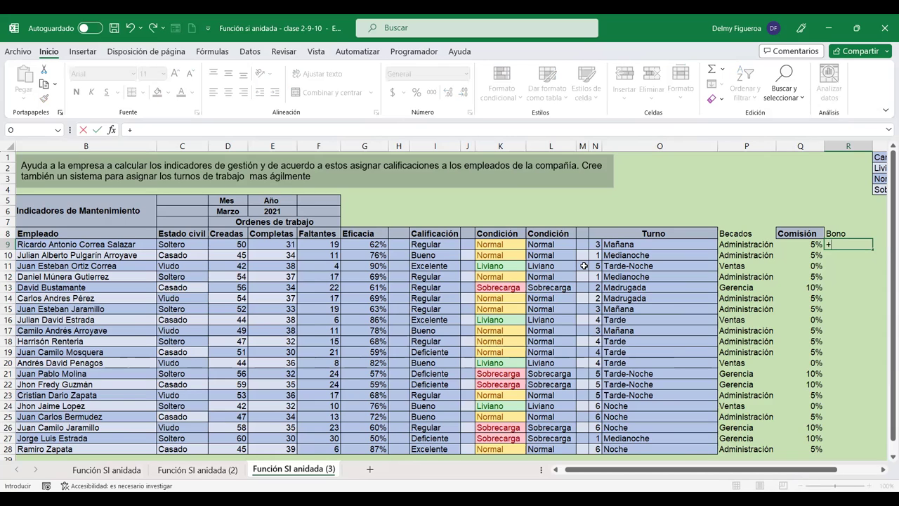
{"action": "type", "text": "si"}
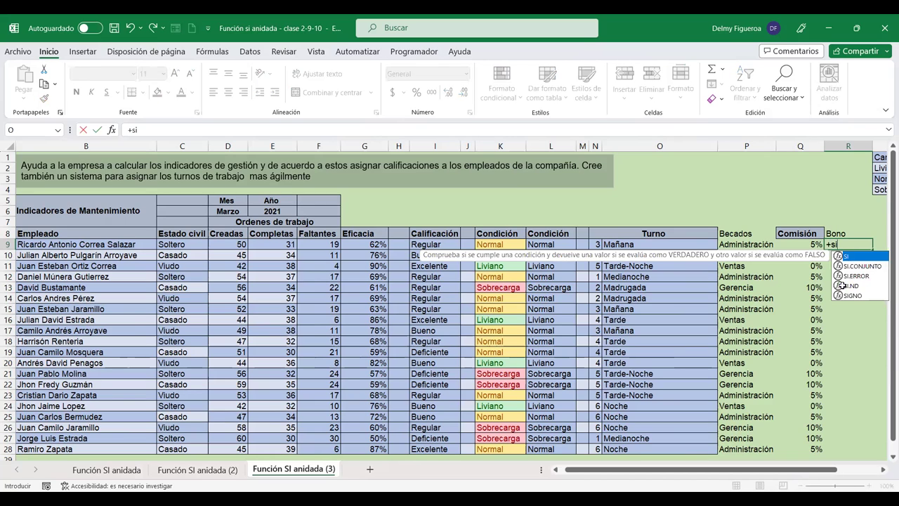
{"action": "key", "text": "Tab"}
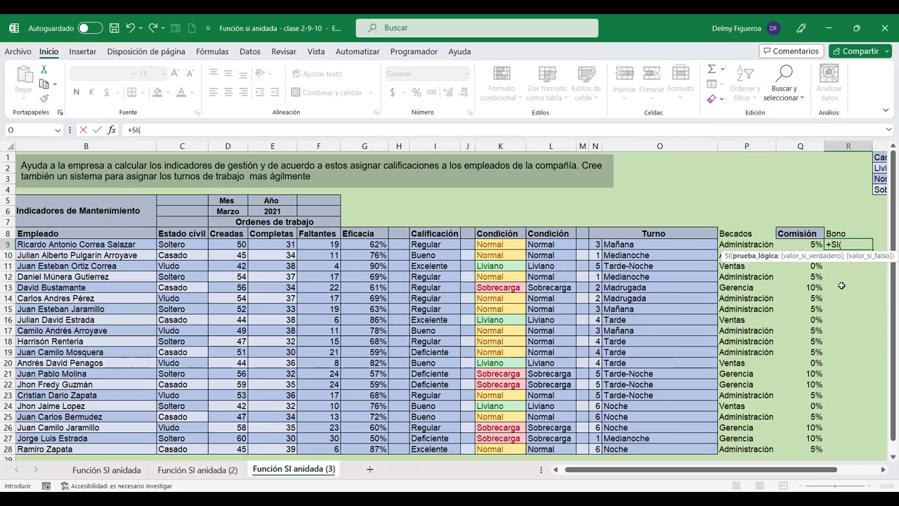
{"action": "type", "text": "y("}
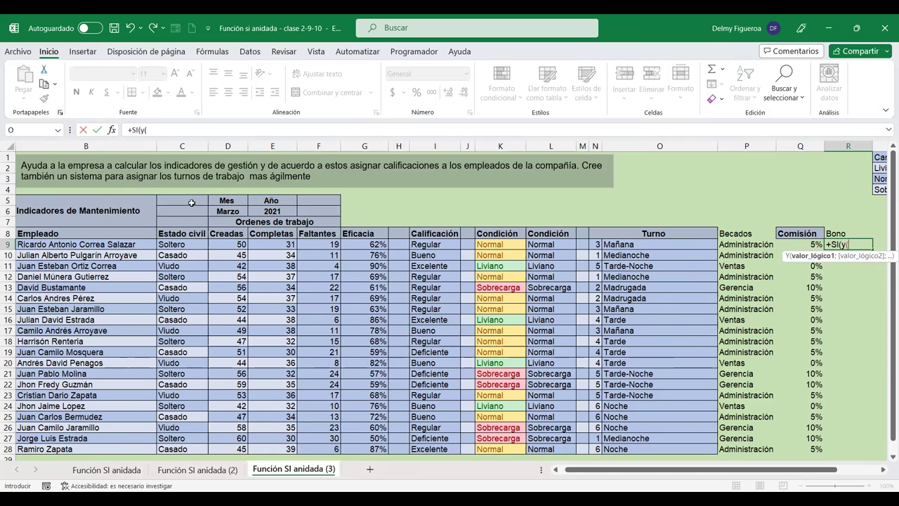
{"action": "left_click", "coordinate": [175, 245]}
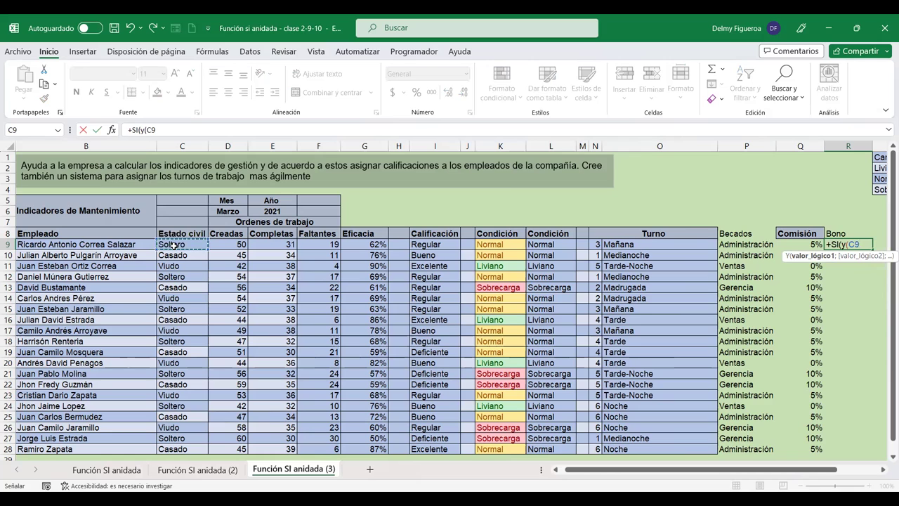
{"action": "type", "text": "=\"Casado"}
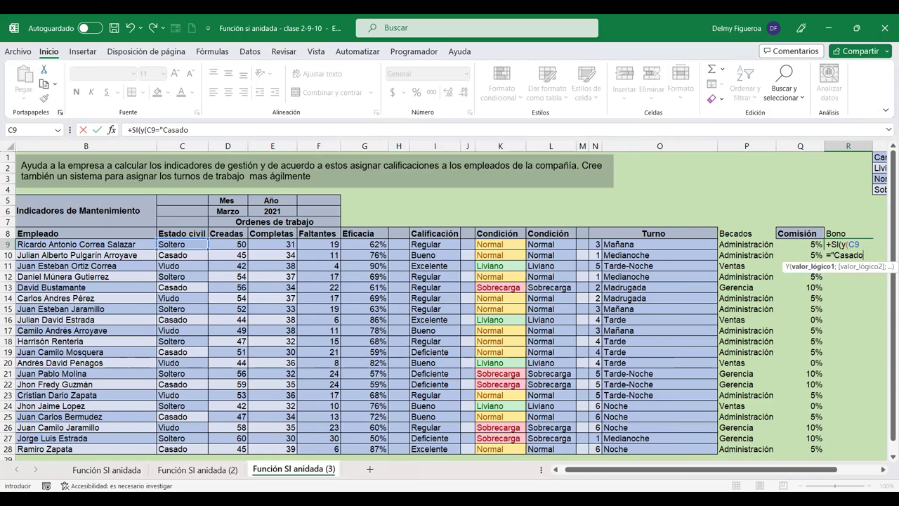
{"action": "left_click", "coordinate": [883, 472]}
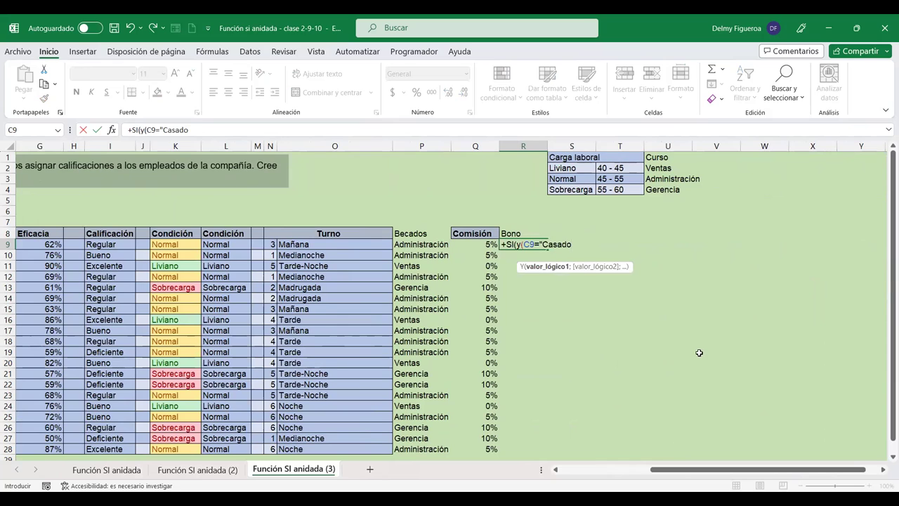
Step: Add the efficacy condition on G9 against 85 and close the quote after Casado
{"action": "type", "text": ";"}
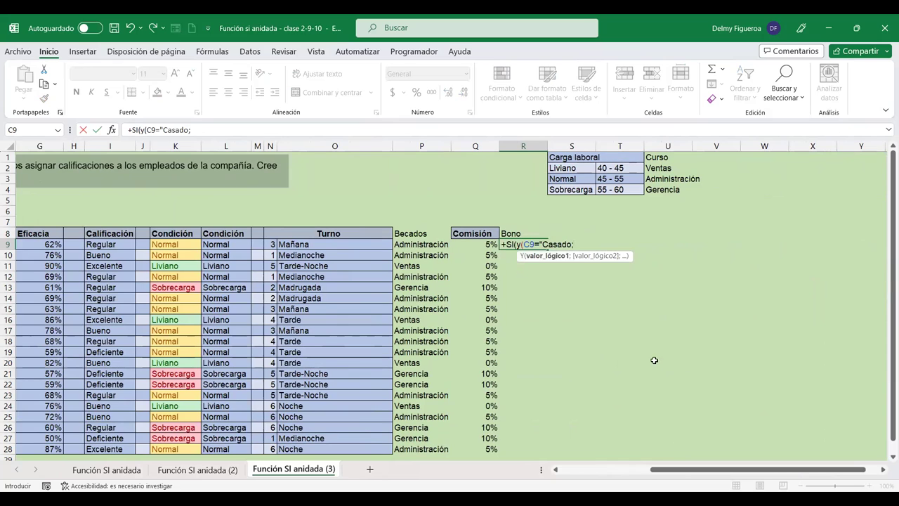
{"action": "left_click", "coordinate": [38, 244]}
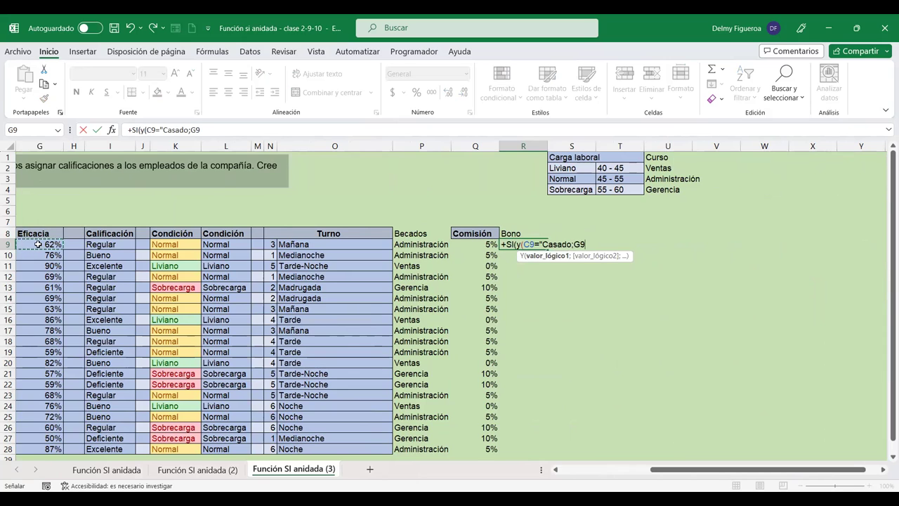
{"action": "left_click", "coordinate": [577, 245]}
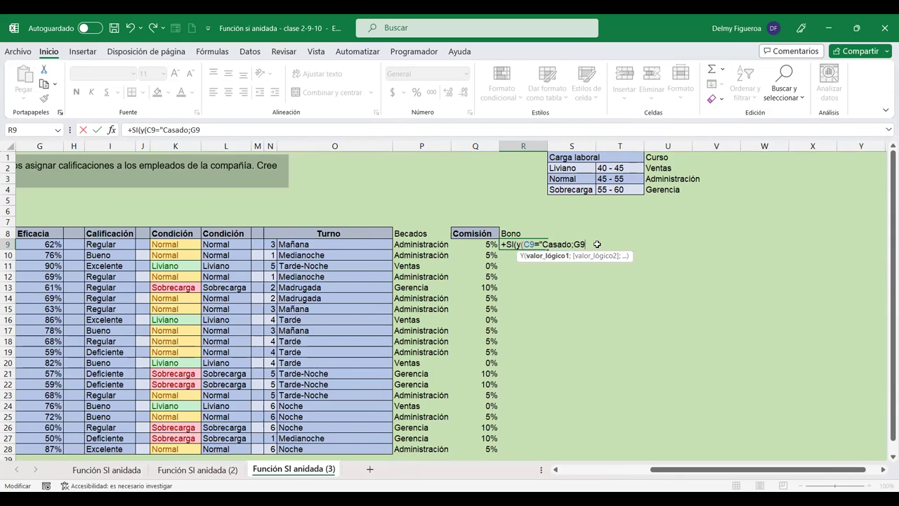
{"action": "type", "text": "<"}
{"action": "type", "text": ">85;"}
{"action": "left_click", "coordinate": [568, 244]}
{"action": "type", "text": "\""}
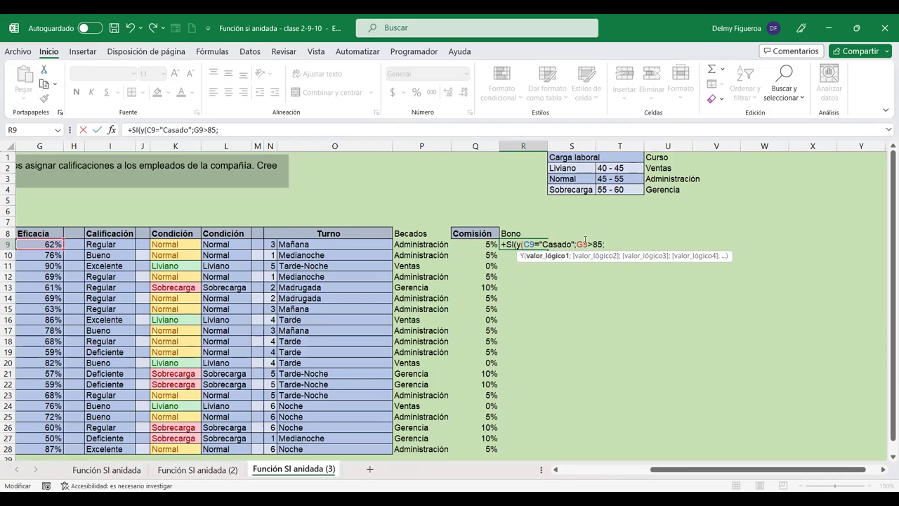
Step: Add N9=1 as the last Y condition, returning "Aplica" or blank
{"action": "left_click", "coordinate": [607, 244]}
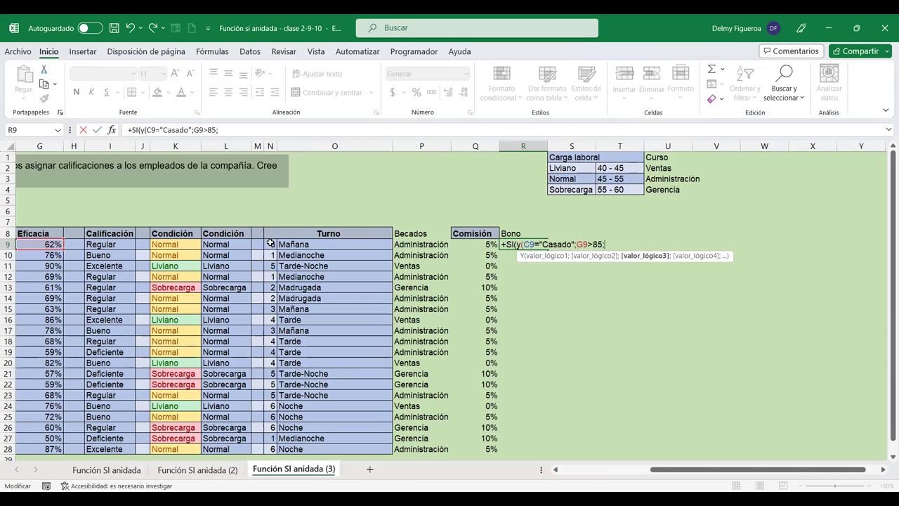
{"action": "left_click", "coordinate": [271, 244]}
{"action": "type", "text": "=1"}
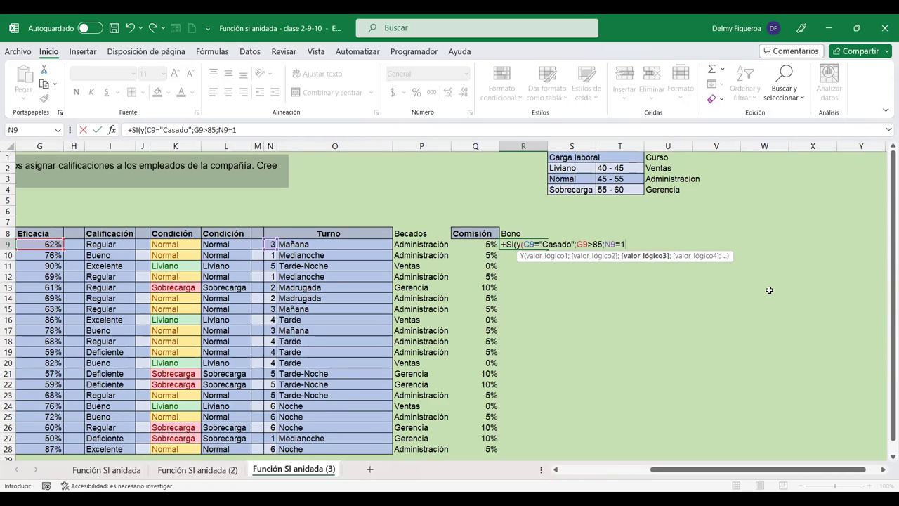
{"action": "type", "text": ")"}
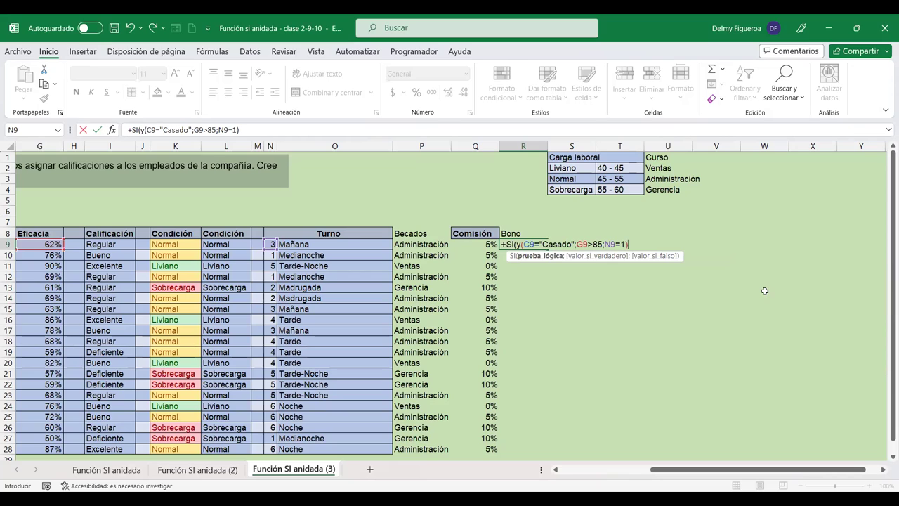
{"action": "type", "text": ";"}
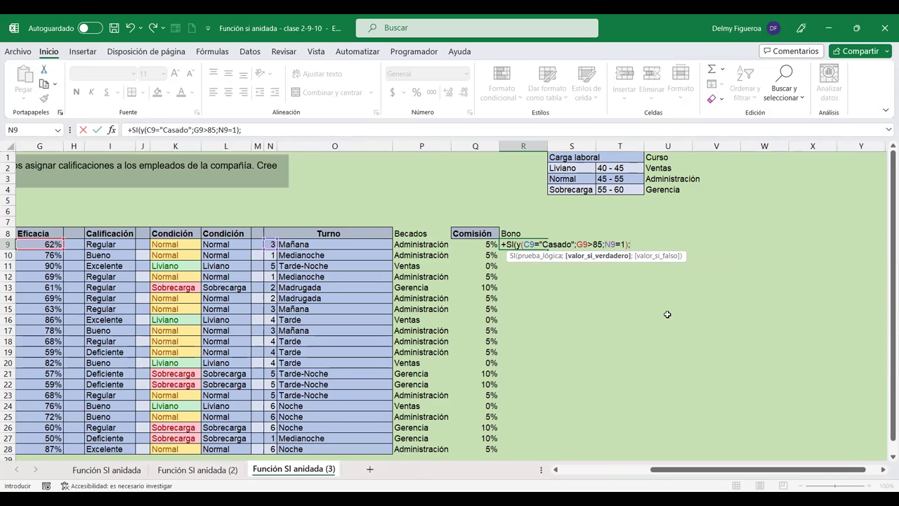
{"action": "type", "text": "Aplica\""}
{"action": "type", "text": ";"}
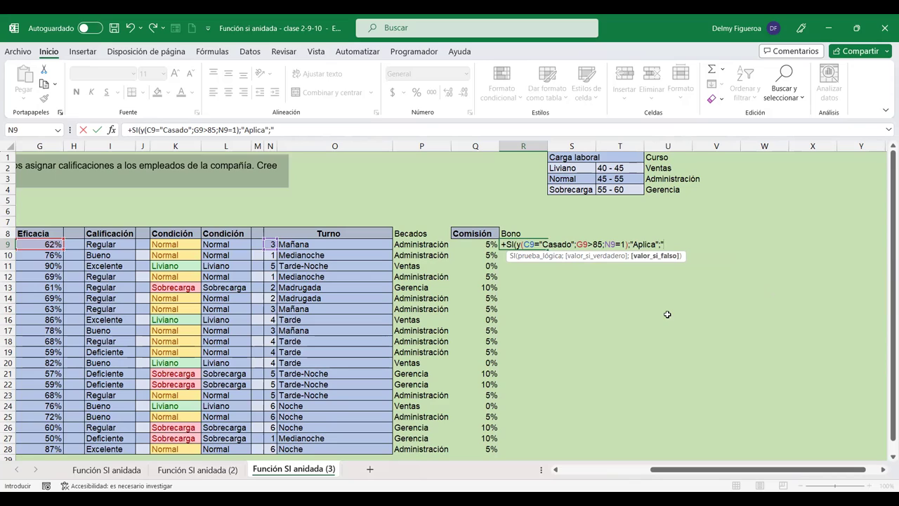
{"action": "type", "text": "\""}
{"action": "type", "text": ")"}
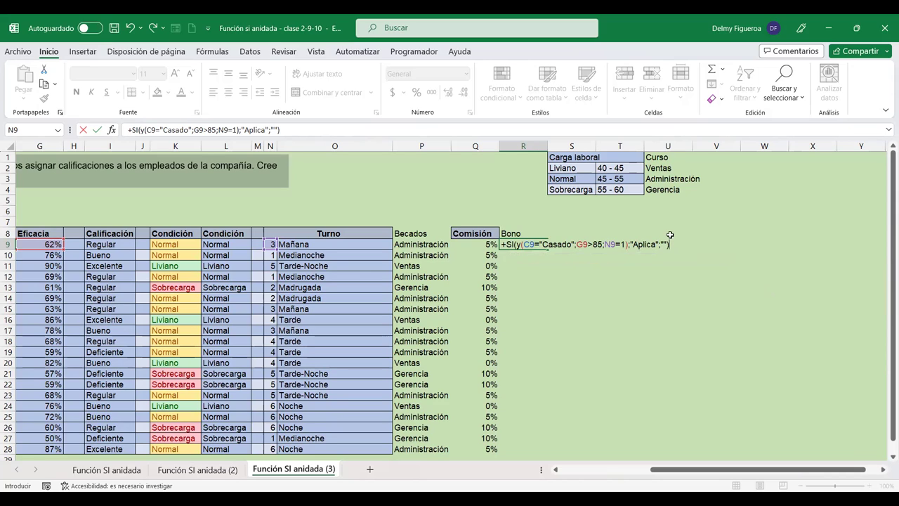
{"action": "key", "text": "ctrl+Return"}
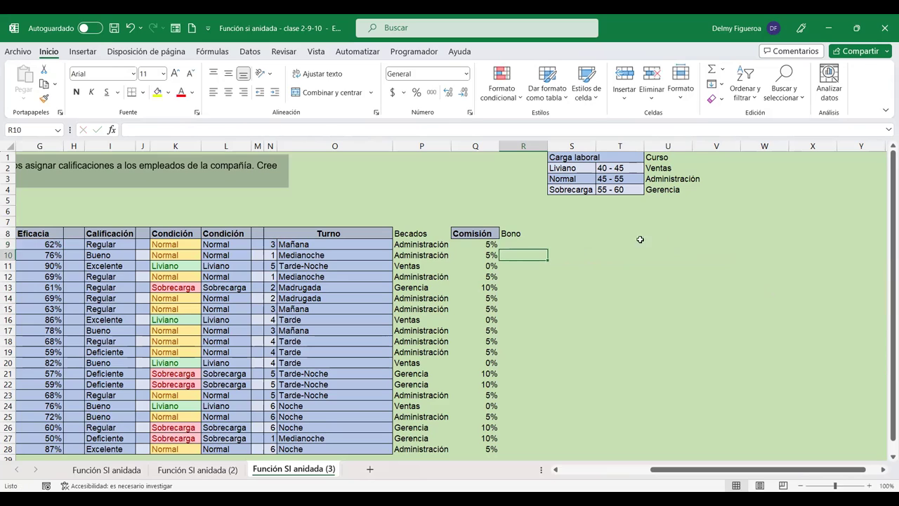
Step: Fill Bono down to row 28, then set row 9 to turn 1, efficacy 90, Casado
{"action": "double_click", "coordinate": [545, 252]}
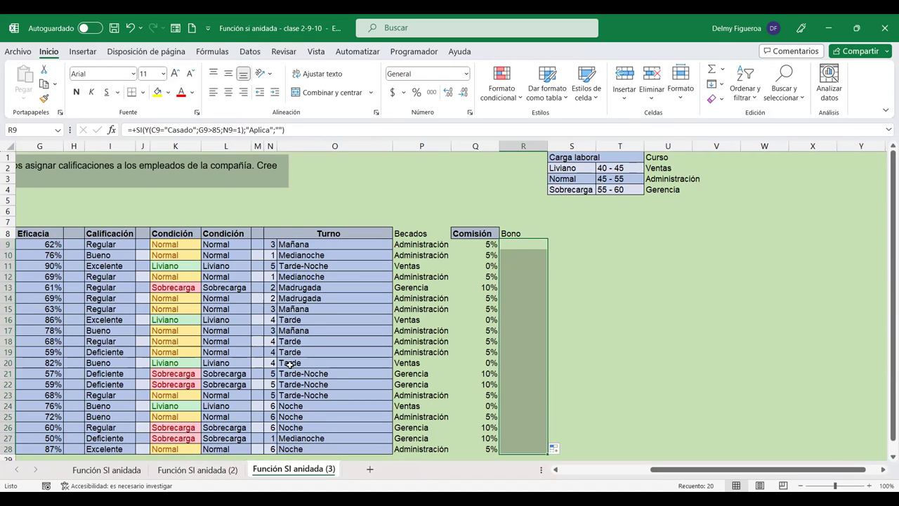
{"action": "left_click", "coordinate": [270, 244]}
{"action": "type", "text": "1"}
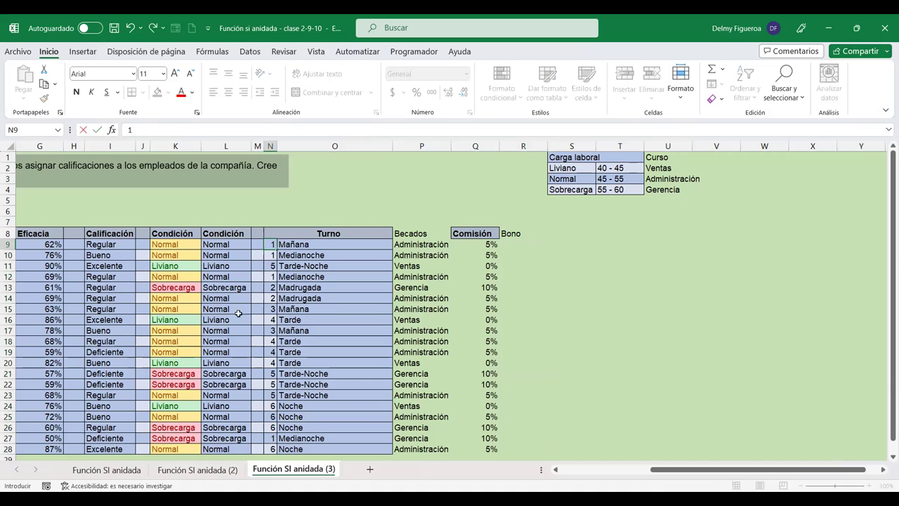
{"action": "left_click", "coordinate": [44, 241]}
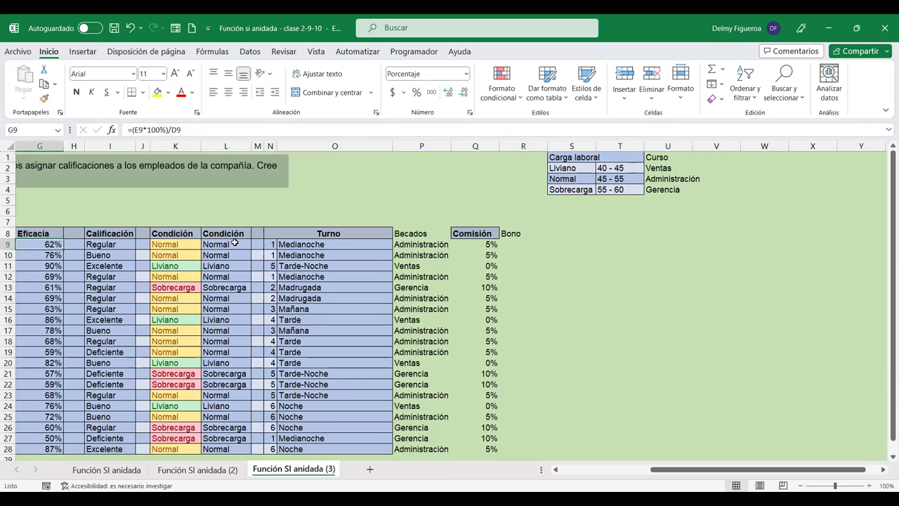
{"action": "type", "text": "90"}
{"action": "key", "text": "Left"}
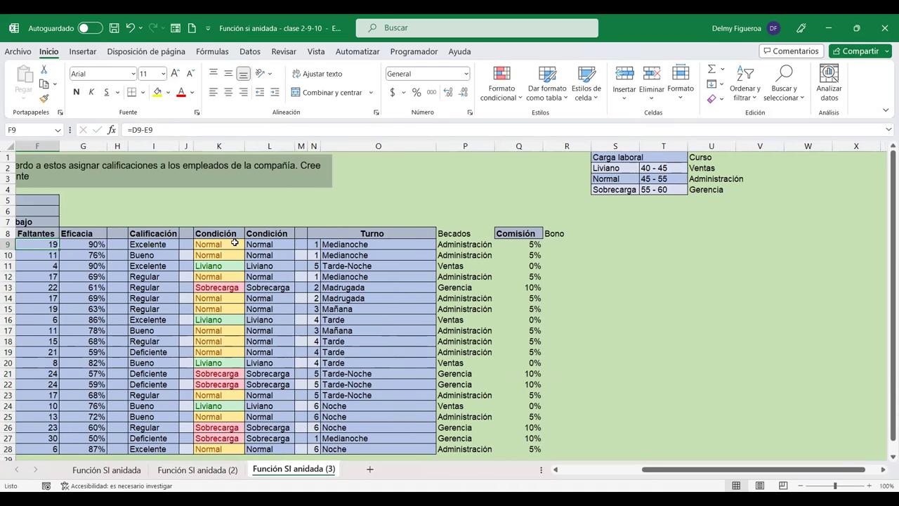
{"action": "key", "text": "Left"}
{"action": "key", "text": "Left"}
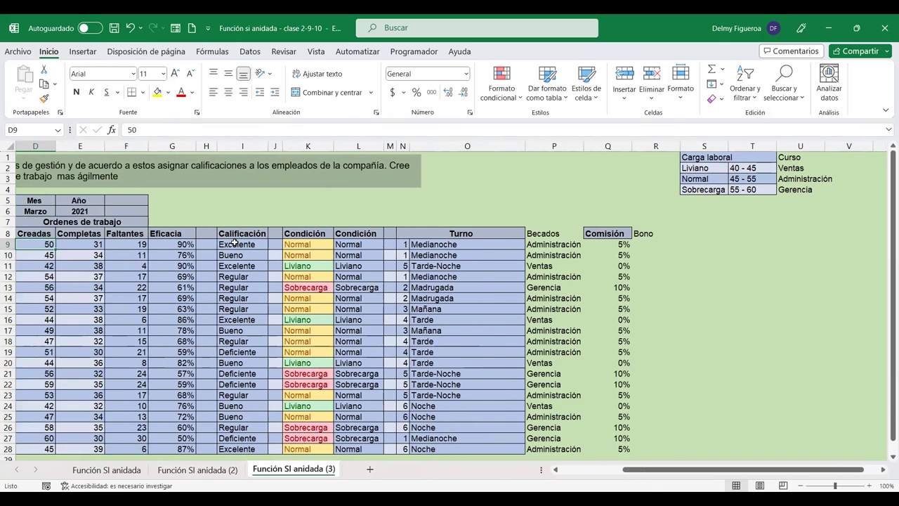
{"action": "key", "text": "Left"}
{"action": "type", "text": "Casado"}
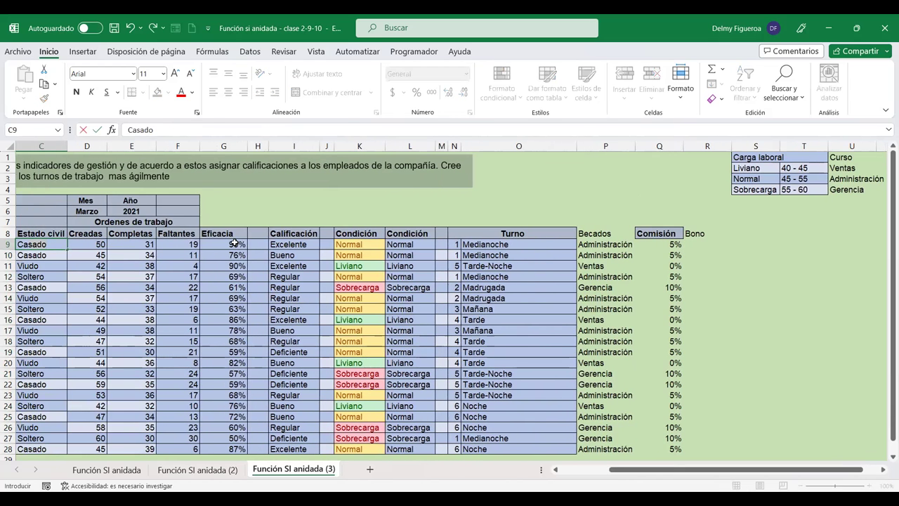
{"action": "key", "text": "Return"}
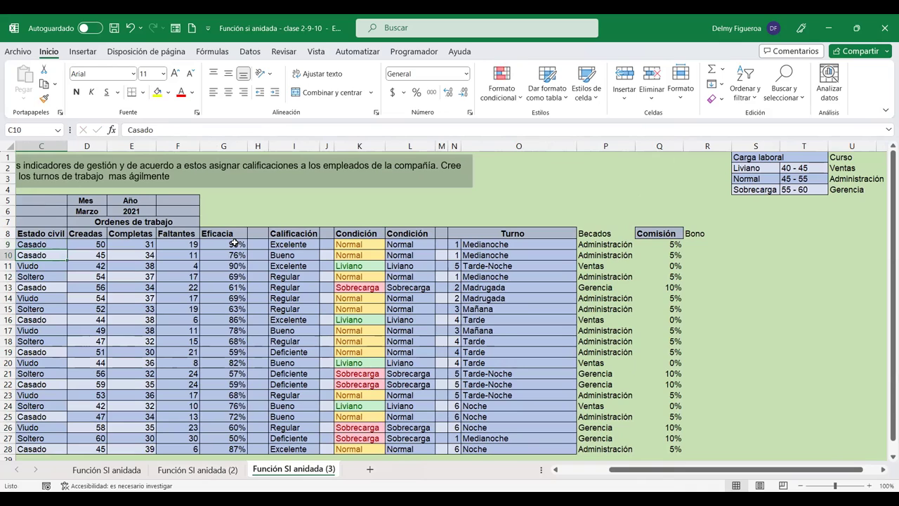
Step: Check row 9's Estado civil, turn number and Bono result
{"action": "left_click", "coordinate": [44, 234]}
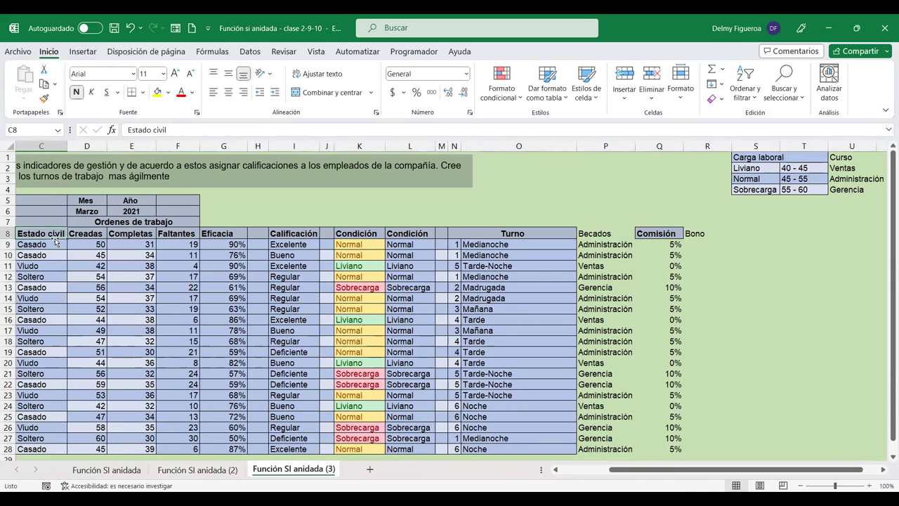
{"action": "left_click", "coordinate": [56, 243]}
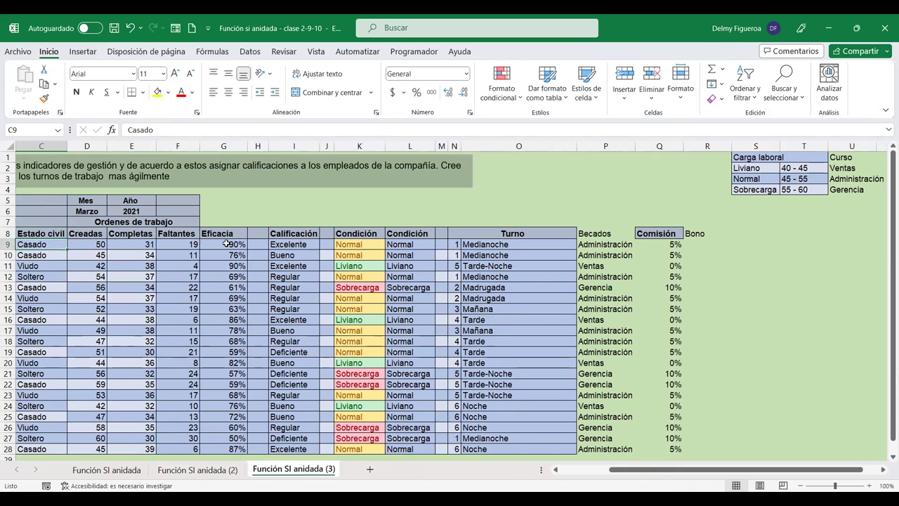
{"action": "left_click", "coordinate": [456, 243]}
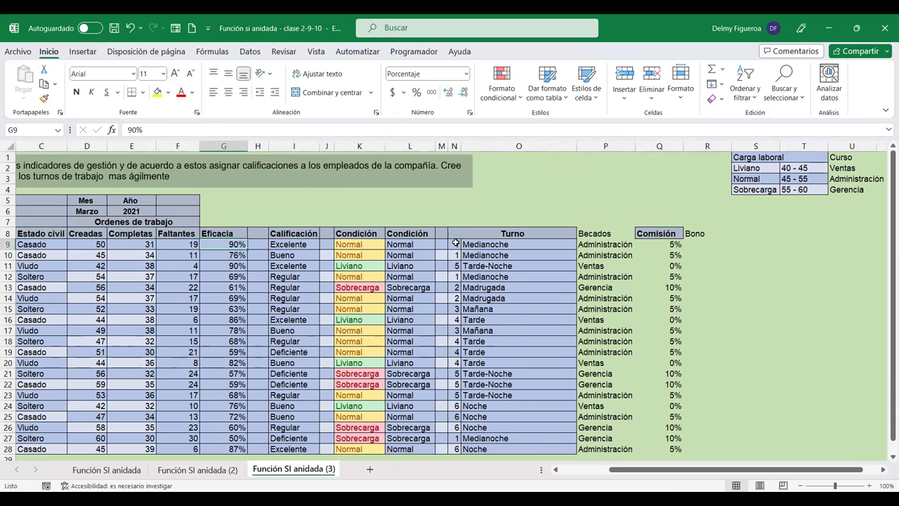
{"action": "left_click", "coordinate": [720, 245]}
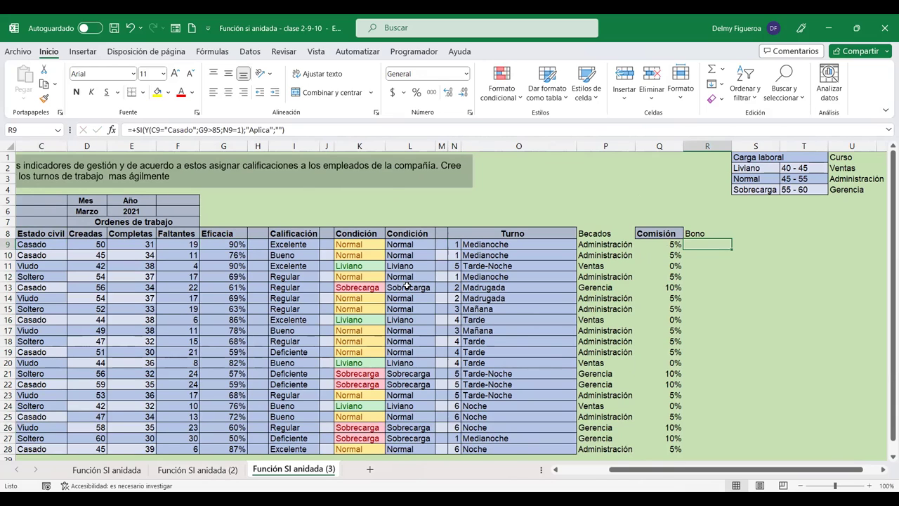
Step: Change R9's efficacy threshold to 85% and copy the corrected Bono formula to R28
{"action": "key", "text": "F2"}
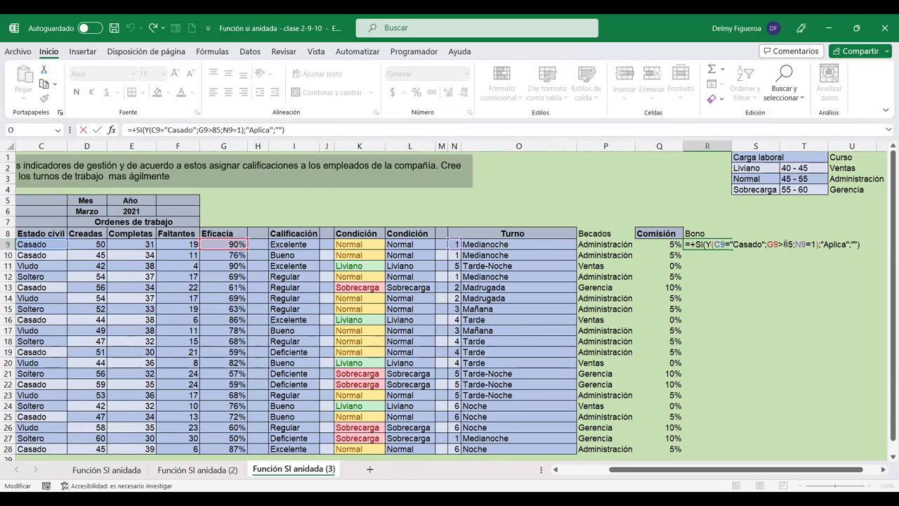
{"action": "left_click", "coordinate": [786, 244]}
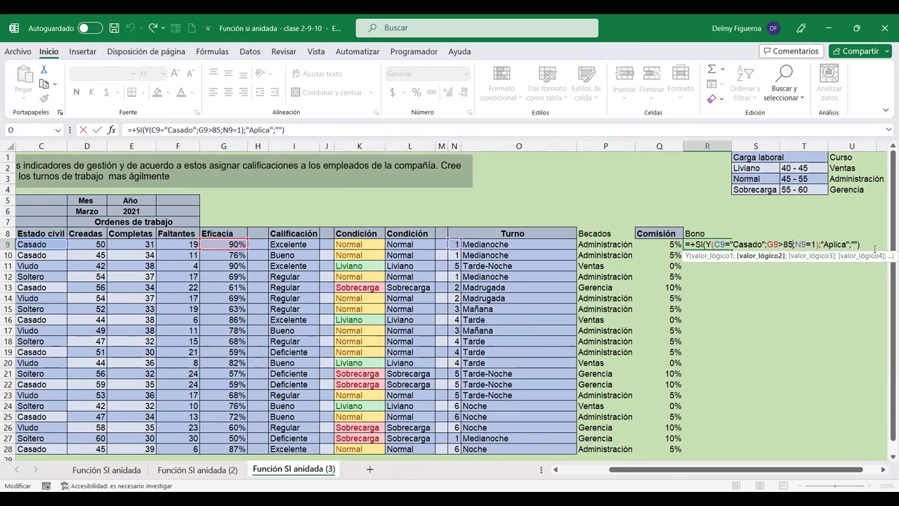
{"action": "type", "text": "%"}
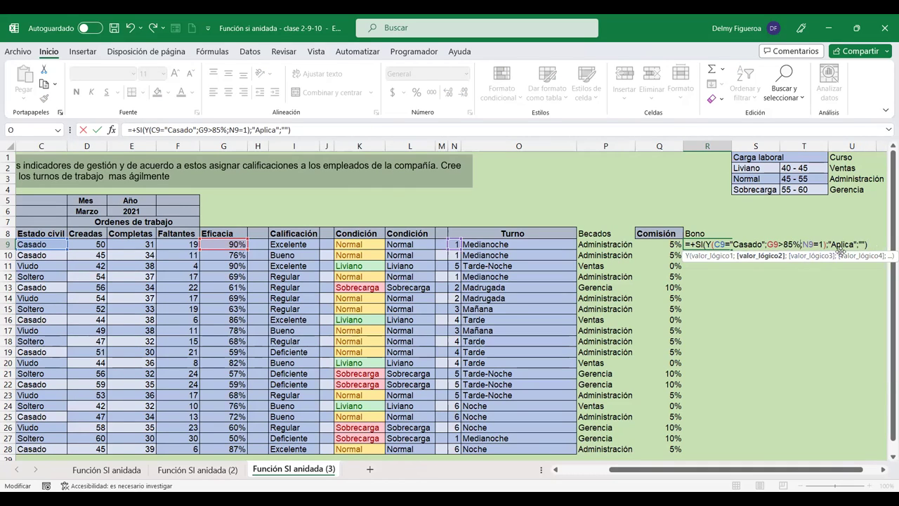
{"action": "key", "text": "Return"}
{"action": "left_click", "coordinate": [705, 243]}
{"action": "left_click_drag", "start_coordinate": [732, 250], "coordinate": [743, 449]}
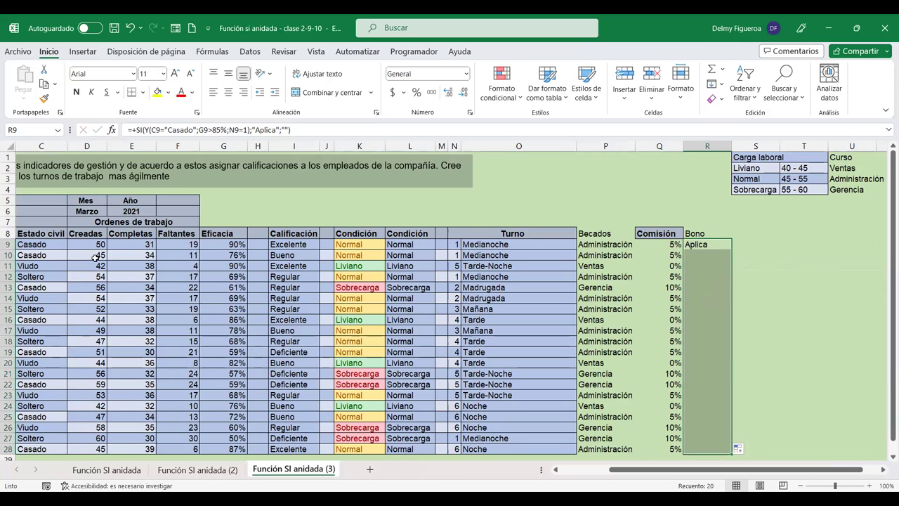
{"action": "left_click", "coordinate": [740, 232]}
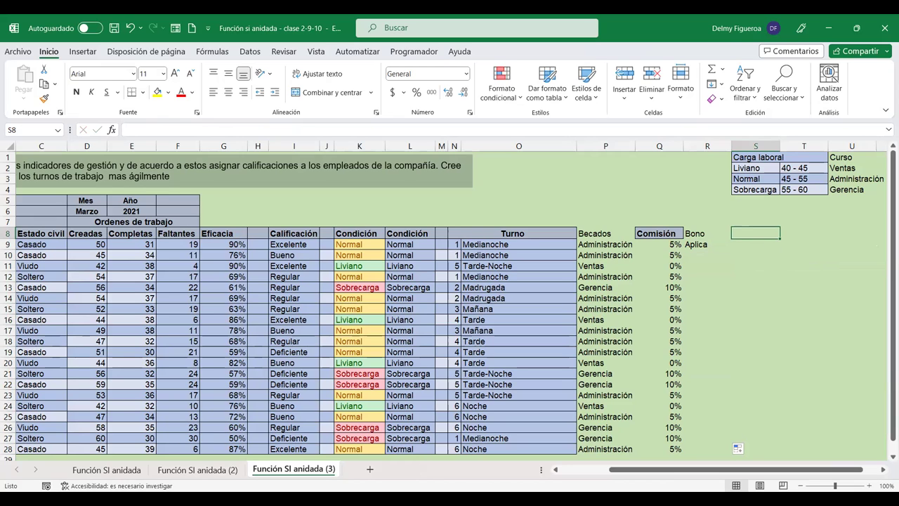
{"action": "left_click", "coordinate": [714, 213]}
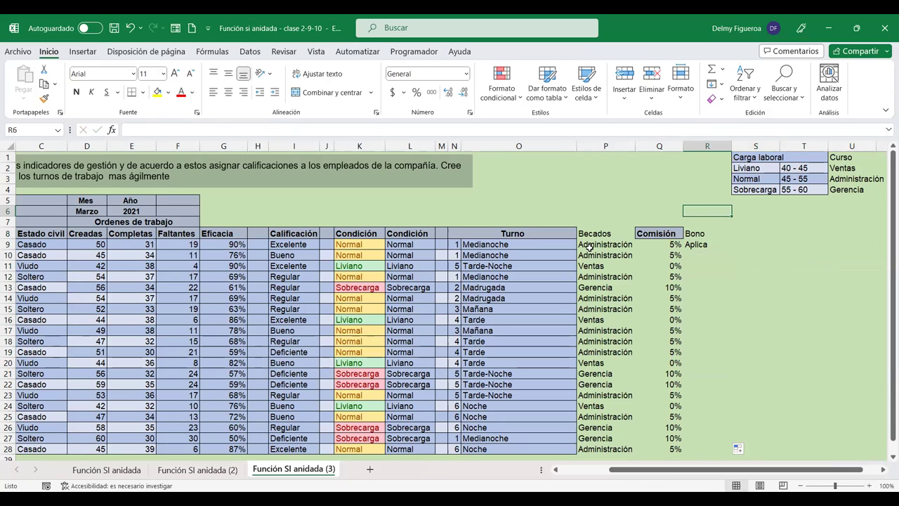
{"action": "left_click", "coordinate": [736, 242]}
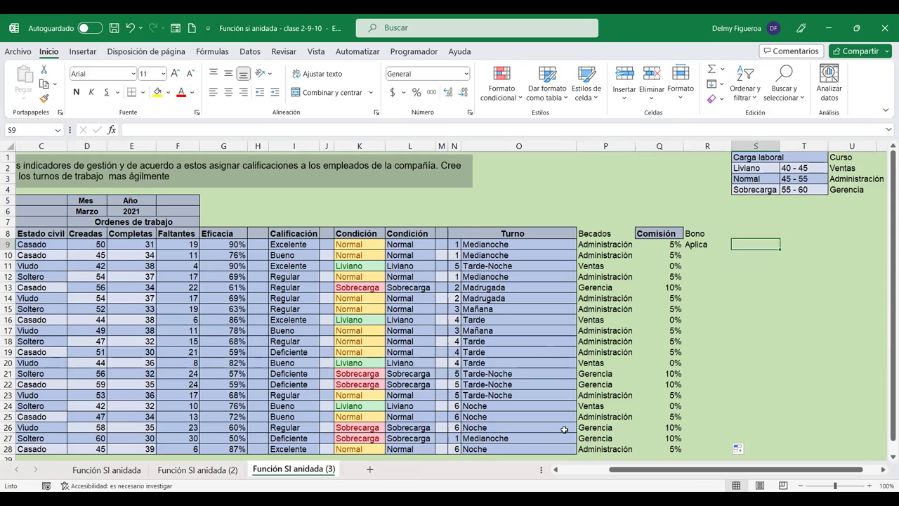
{"action": "left_click", "coordinate": [704, 245]}
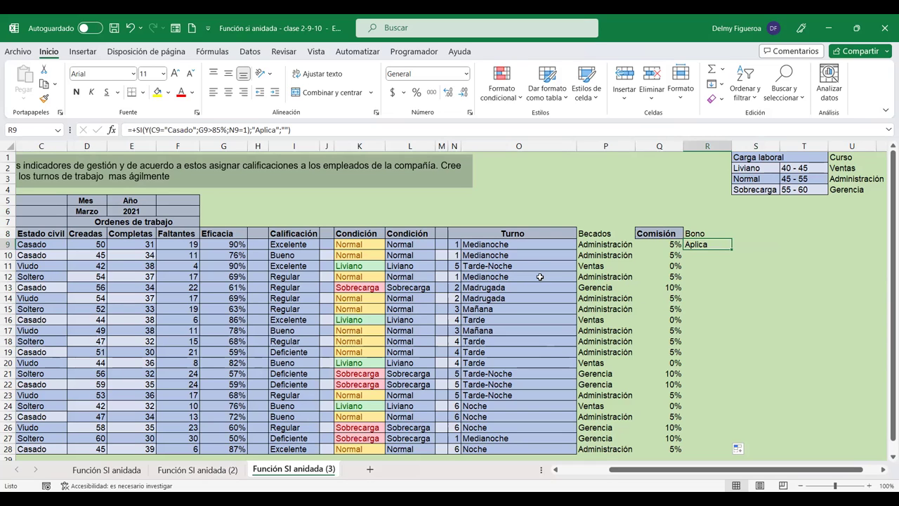
{"action": "left_click", "coordinate": [540, 204]}
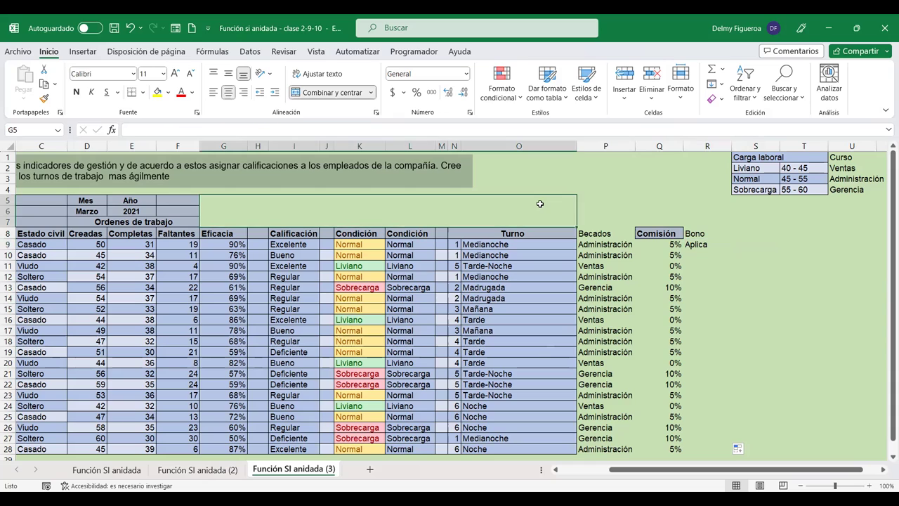
{"action": "left_click", "coordinate": [737, 257]}
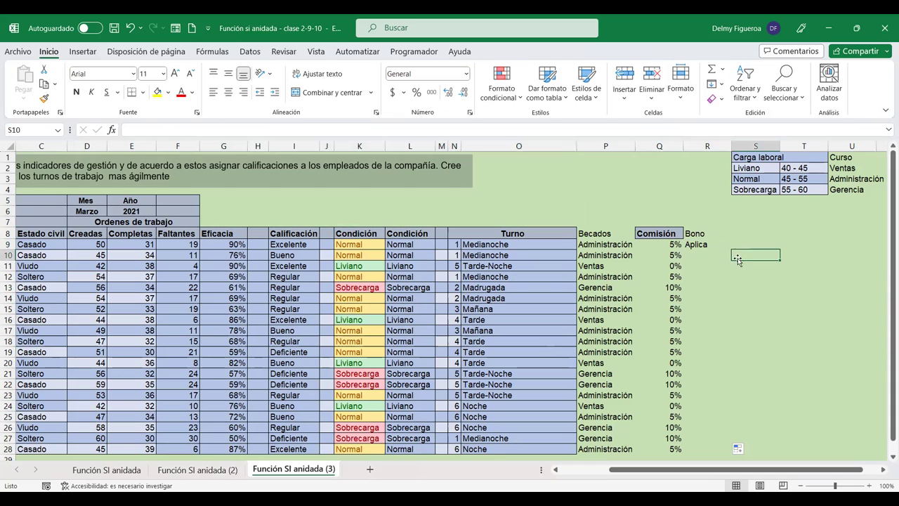